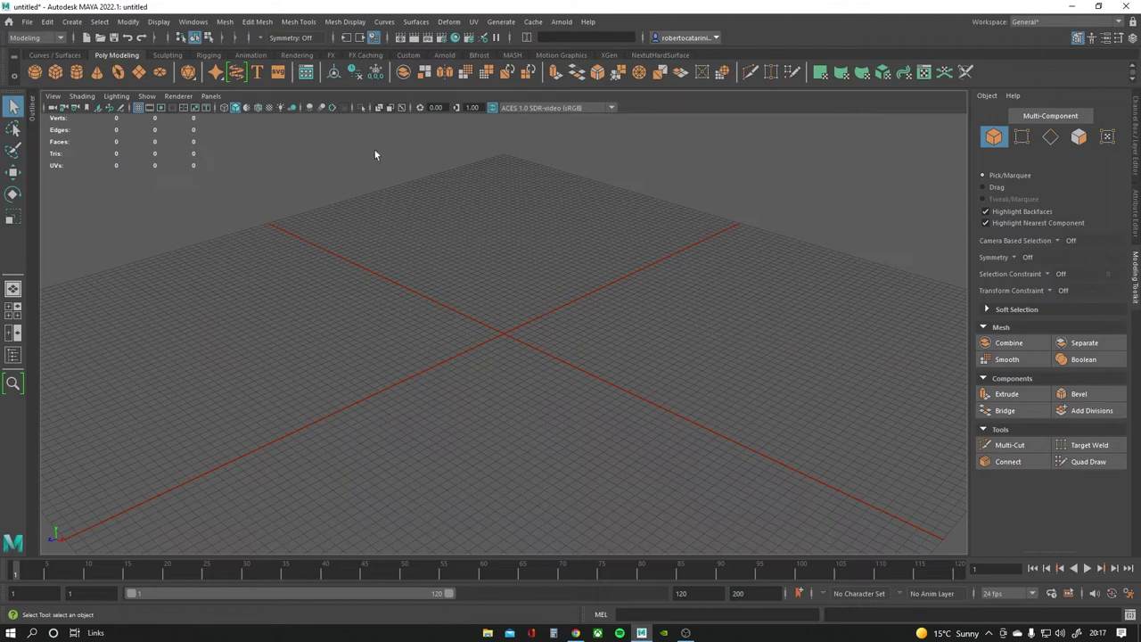
Create a polygon cube at the origin, undoing a trial downward move.
click(56, 75)
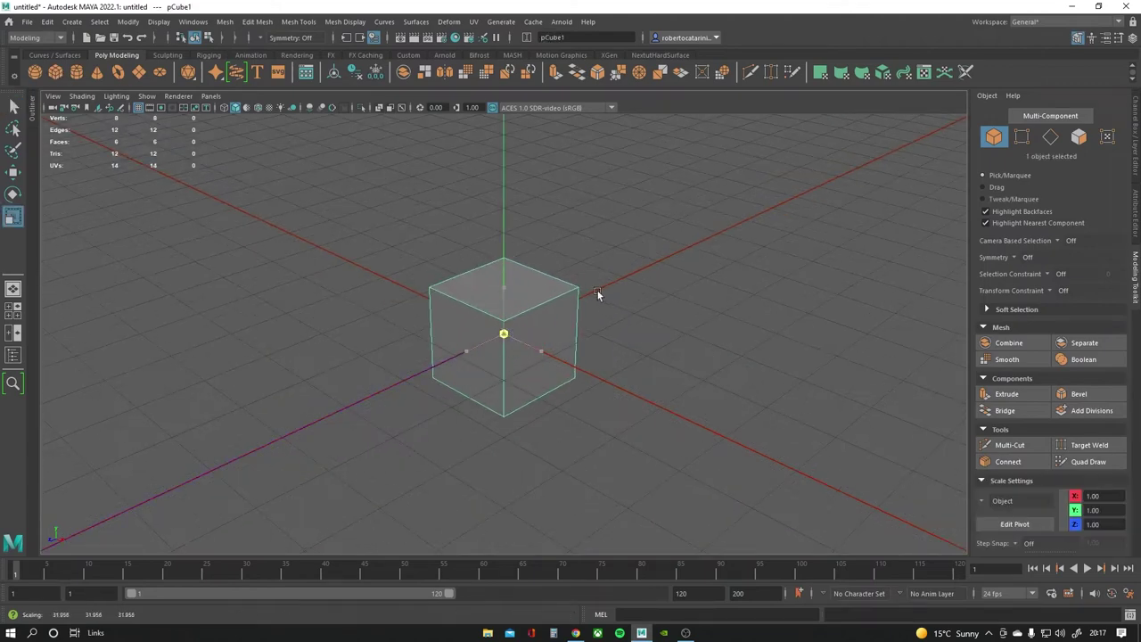
drag(502, 287, 504, 428)
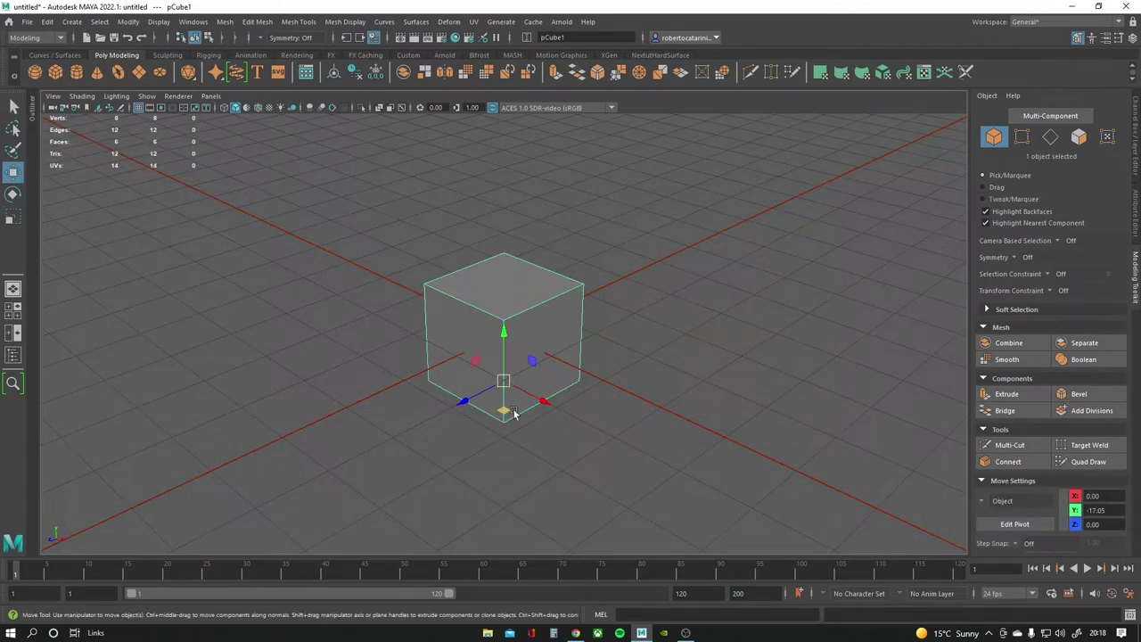
key(ctrl+z)
scroll(509, 324, down, 5)
Import a biped example mesh from the Content Browser and slide the cube sideways along X.
click(158, 21)
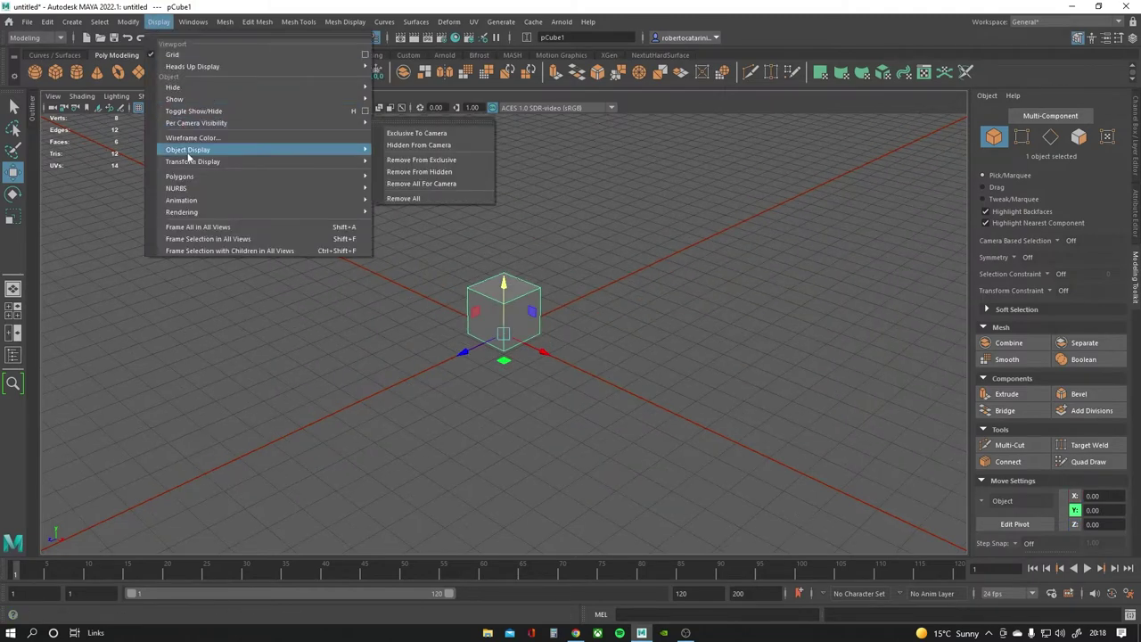
click(223, 219)
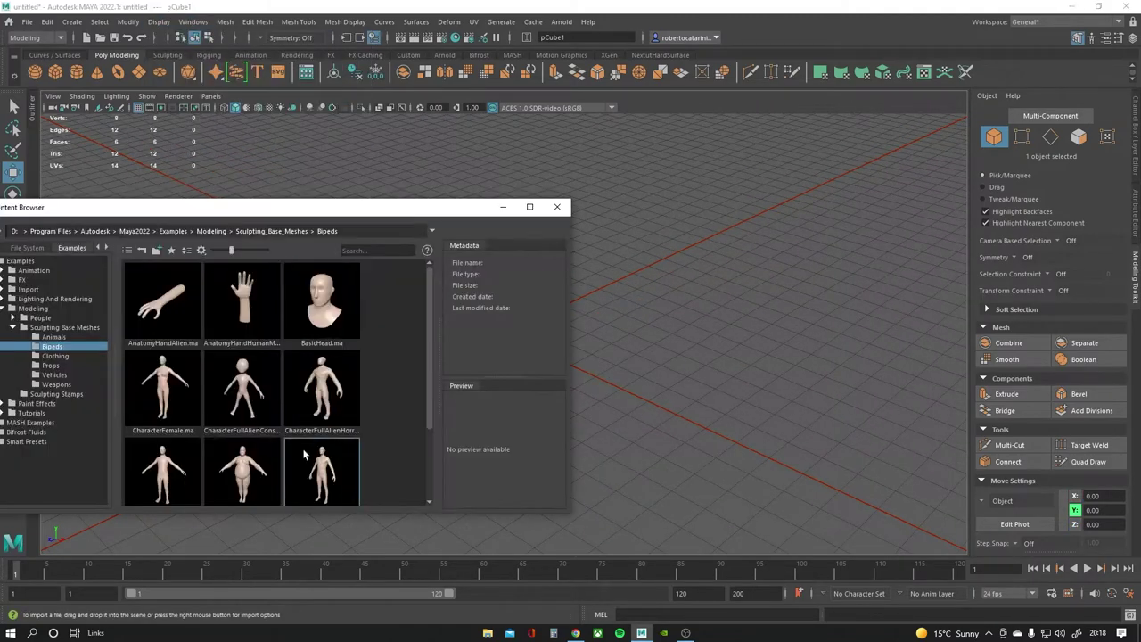
click(559, 209)
click(518, 323)
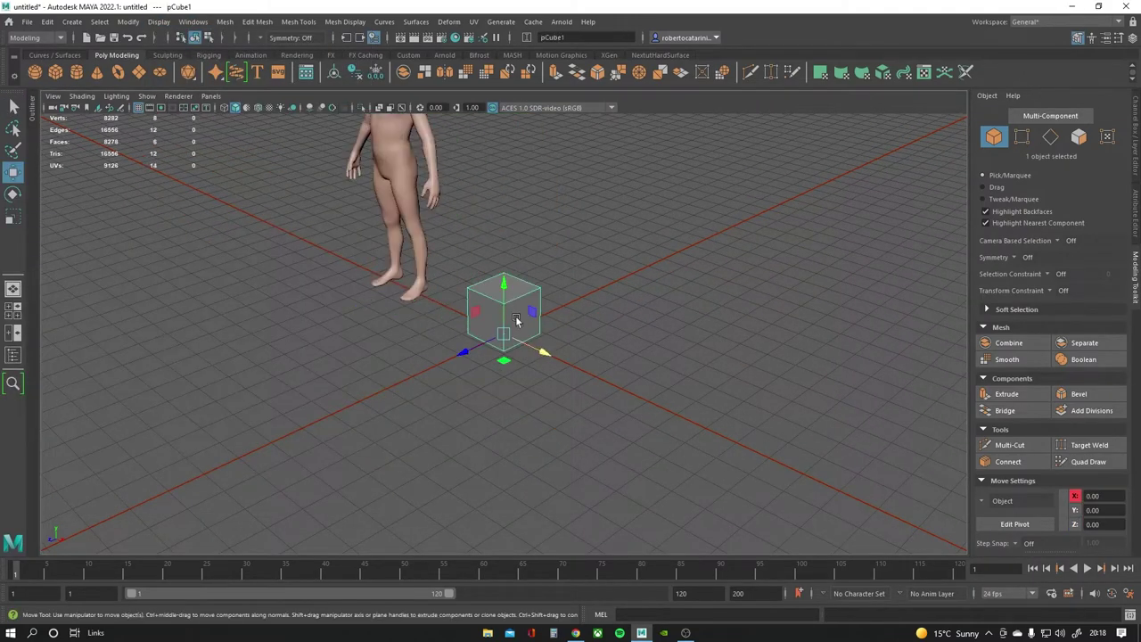
drag(533, 363, 726, 437)
Scale the cube into a thin block and move it onto the origin.
key(r)
drag(536, 384, 566, 382)
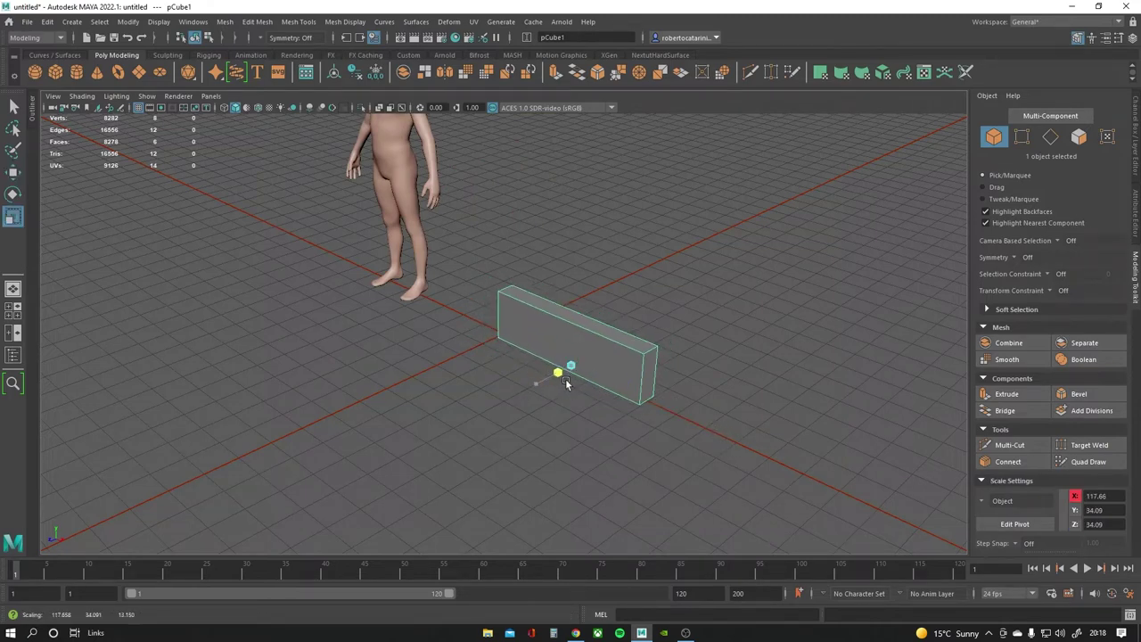
mouse_move(685, 342)
alt+mouse_down()
mouse_move(746, 319)
mouse_move(645, 344)
mouse_move(502, 329)
alt+mouse_up()
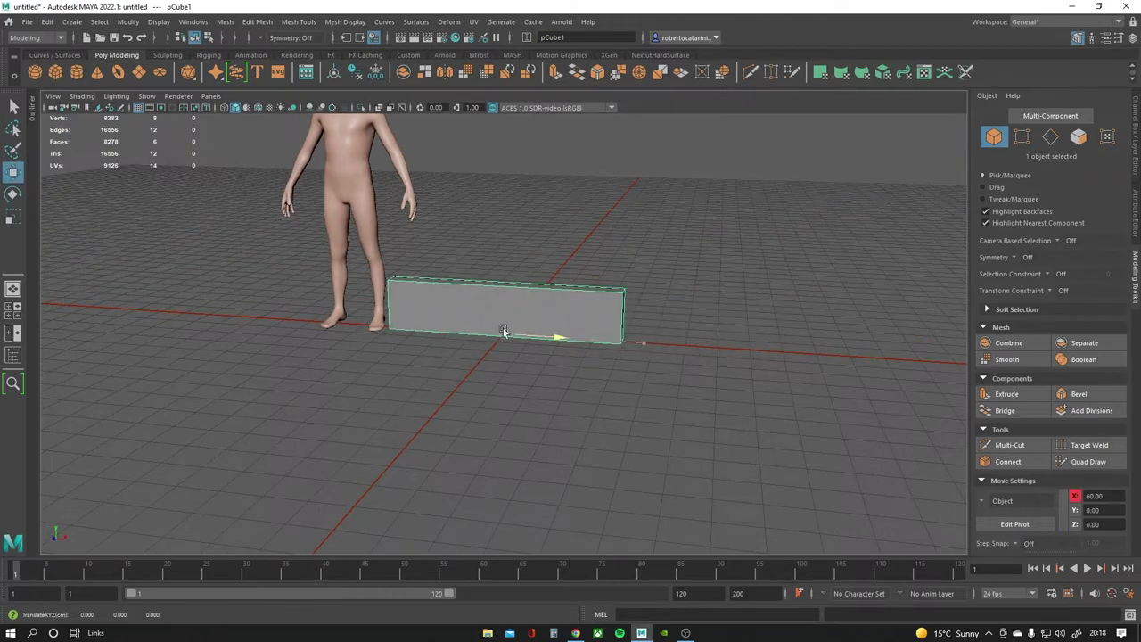
alt+drag(594, 374, 400, 327)
Reselect the long block, level the view, and create a second polygon cube.
click(480, 367)
click(503, 321)
mouse_move(504, 321)
alt+mouse_down()
mouse_move(538, 321)
mouse_move(506, 342)
alt+mouse_up()
mouse_move(608, 326)
alt+mouse_down()
mouse_move(626, 373)
mouse_move(605, 337)
alt+mouse_up()
click(55, 73)
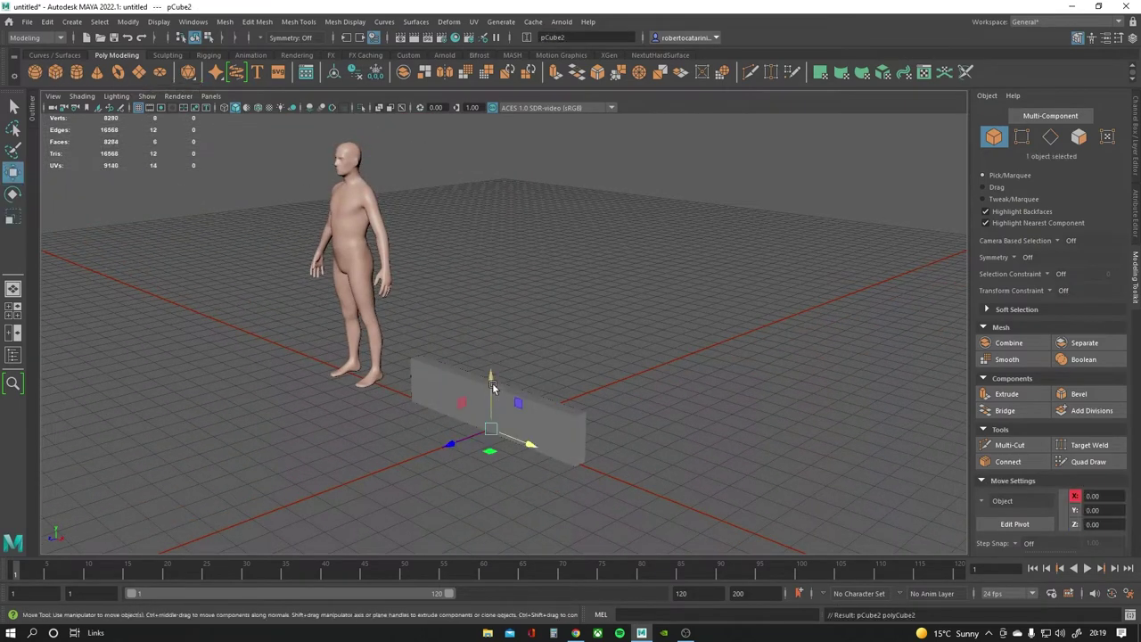
Scale, rotate and squash pCube2 into a thin tilted slab.
drag(505, 379, 759, 453)
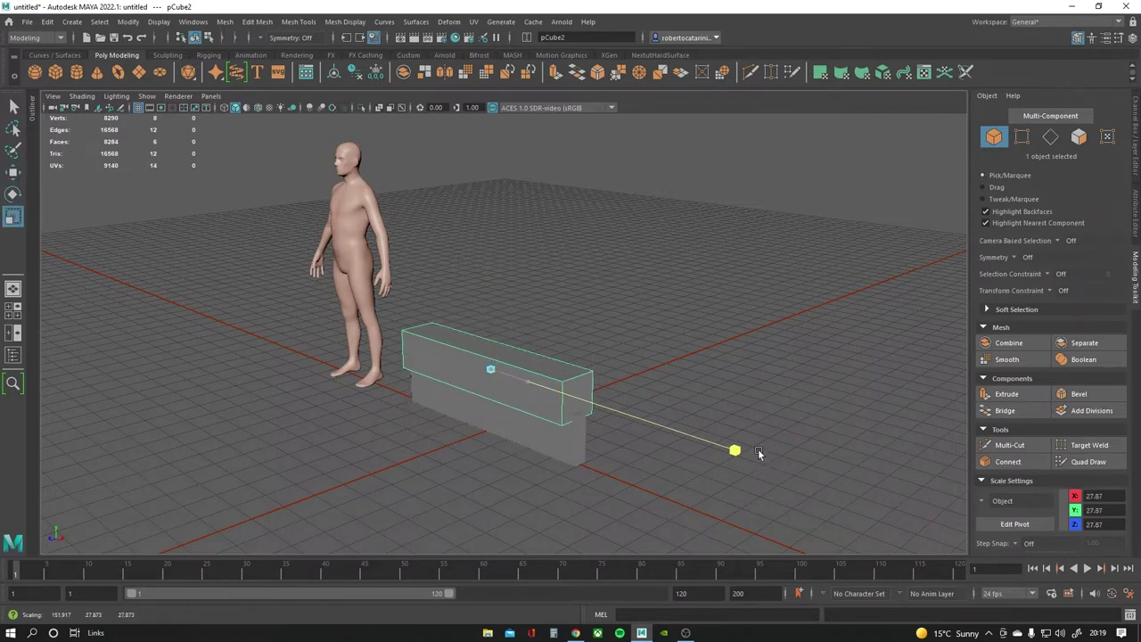
mouse_move(490, 332)
mouse_down()
mouse_move(489, 357)
mouse_move(489, 314)
mouse_move(526, 343)
mouse_up()
key(w)
key(e)
key(r)
drag(449, 326, 461, 382)
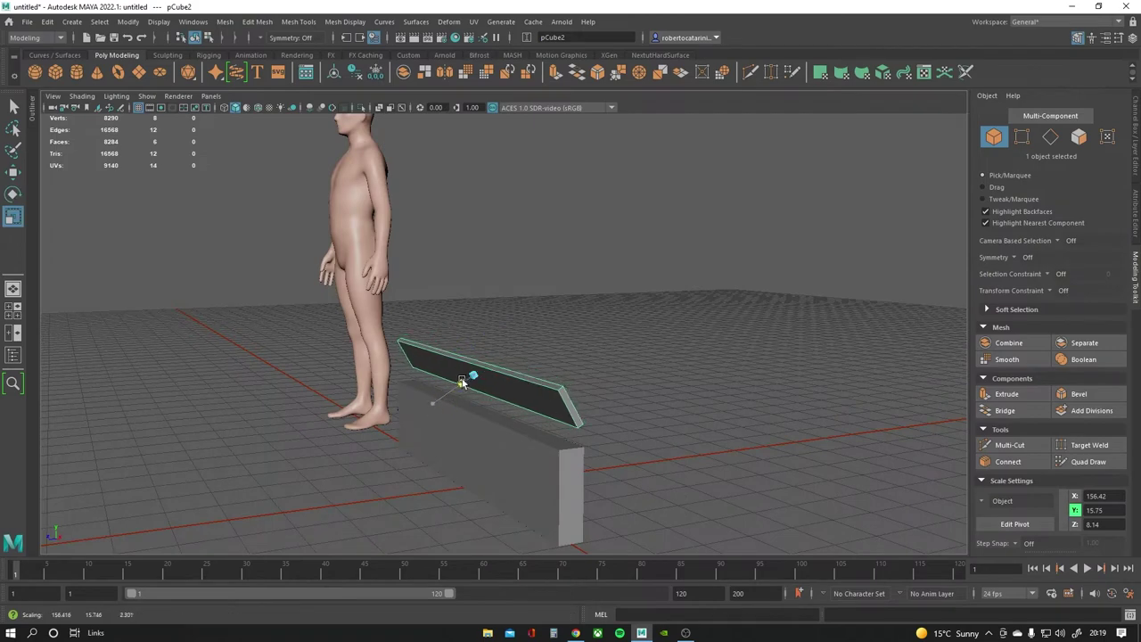
Switch moves to world axes and Shift+D duplicate slats upward to pCube15.
alt+drag(502, 348, 553, 352)
click(1003, 500)
click(1003, 515)
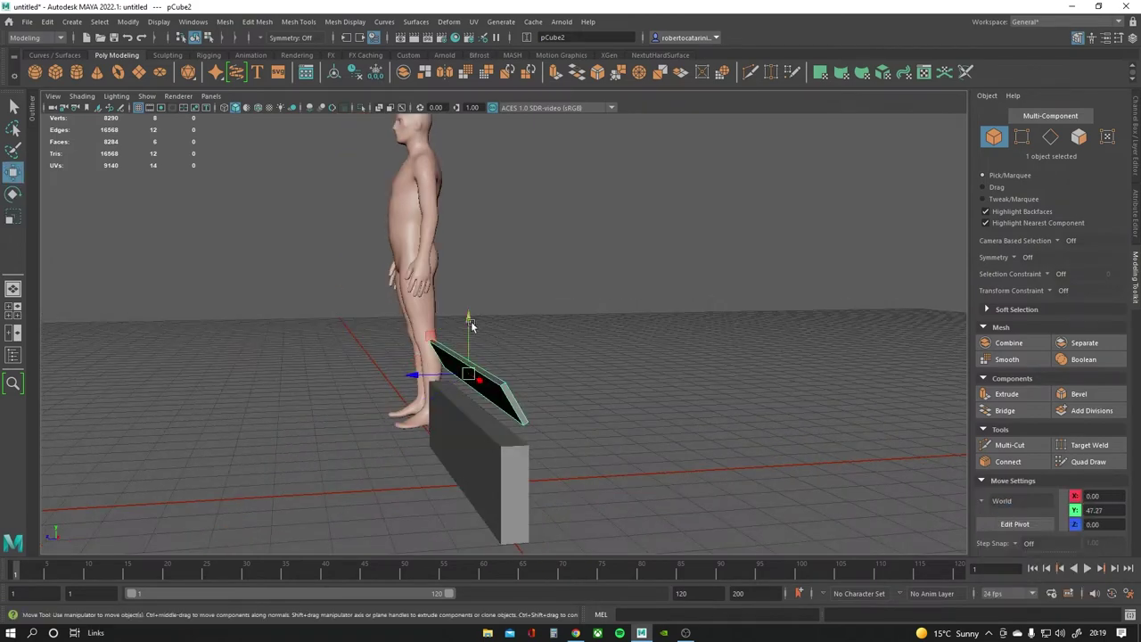
mouse_move(490, 384)
alt+mouse_down()
mouse_move(634, 359)
mouse_move(509, 348)
mouse_move(594, 349)
mouse_move(429, 352)
mouse_move(624, 348)
mouse_move(543, 342)
alt+mouse_up()
key(e)
key(w)
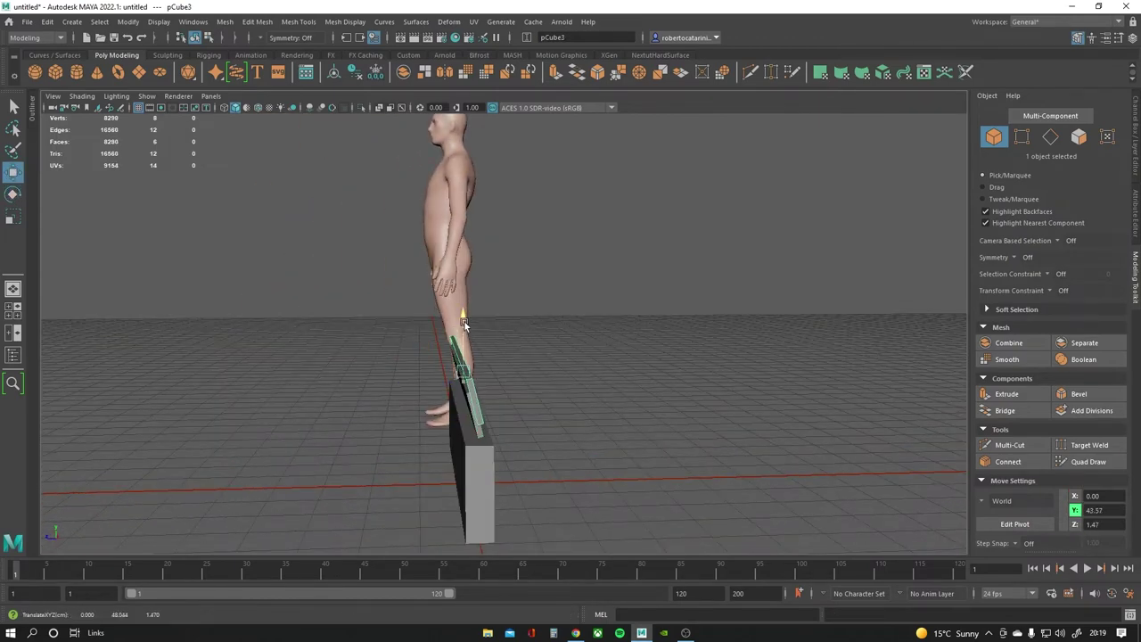
mouse_move(465, 313)
alt+mouse_down()
mouse_move(522, 335)
mouse_move(723, 326)
alt+mouse_up()
key(shift+d)
key(shift+d)
key(shift+d)
key(shift+d)
key(shift+d)
key(shift+d)
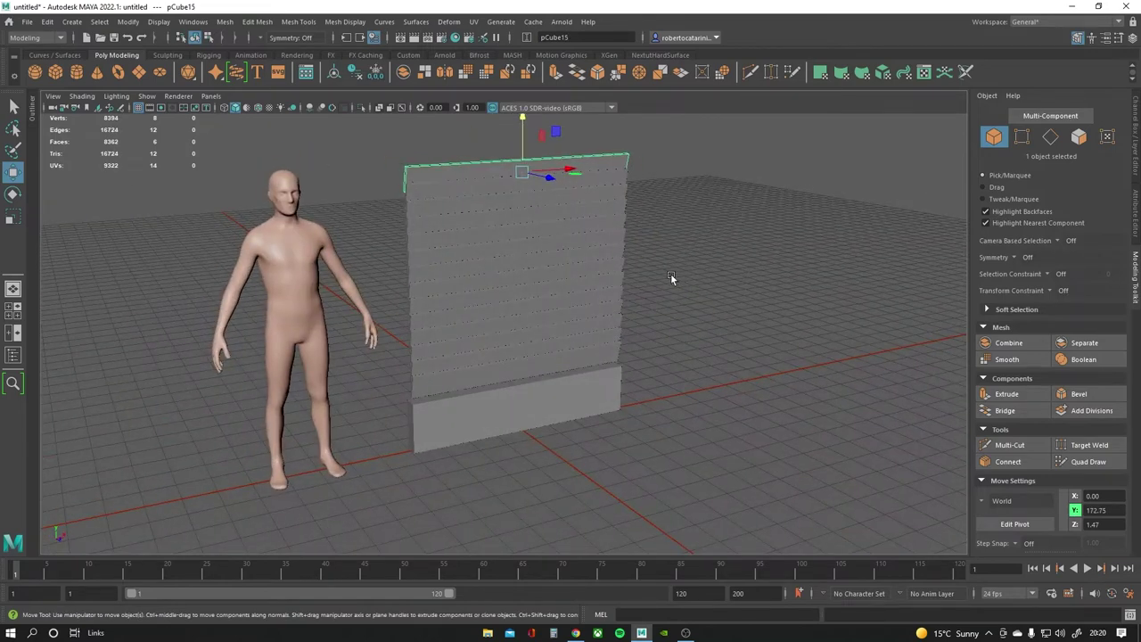
mouse_move(672, 278)
alt+mouse_down()
mouse_move(703, 286)
mouse_move(786, 262)
mouse_move(633, 259)
mouse_move(655, 269)
mouse_move(624, 285)
alt+mouse_up()
Select the small block, edit its pivot, and move it to the wall's right edge.
click(655, 269)
click(486, 385)
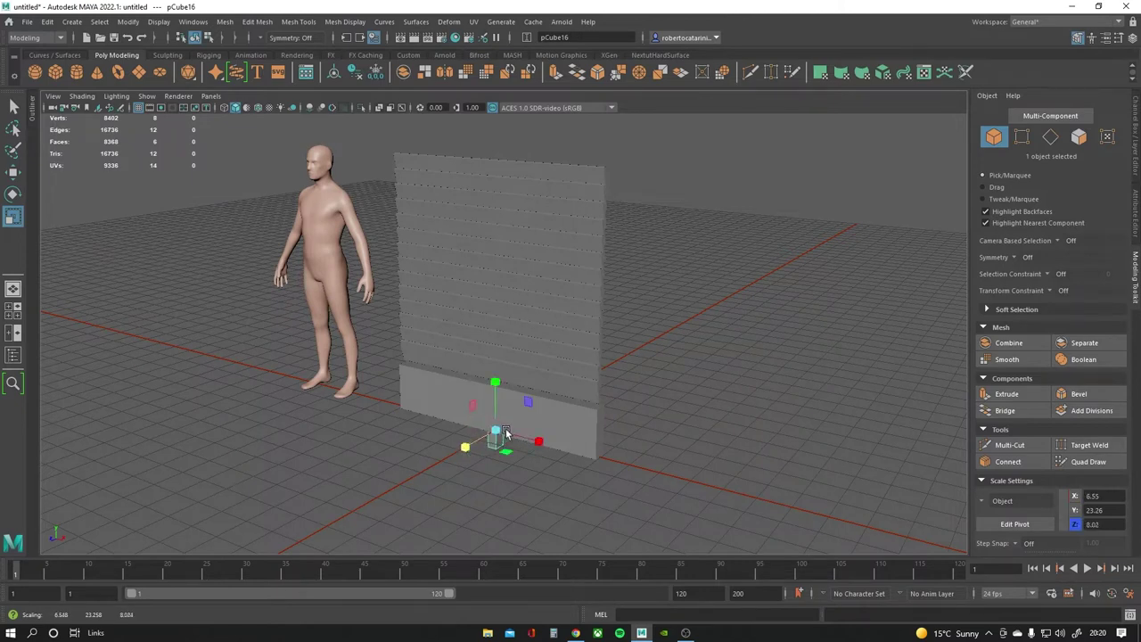
key(r)
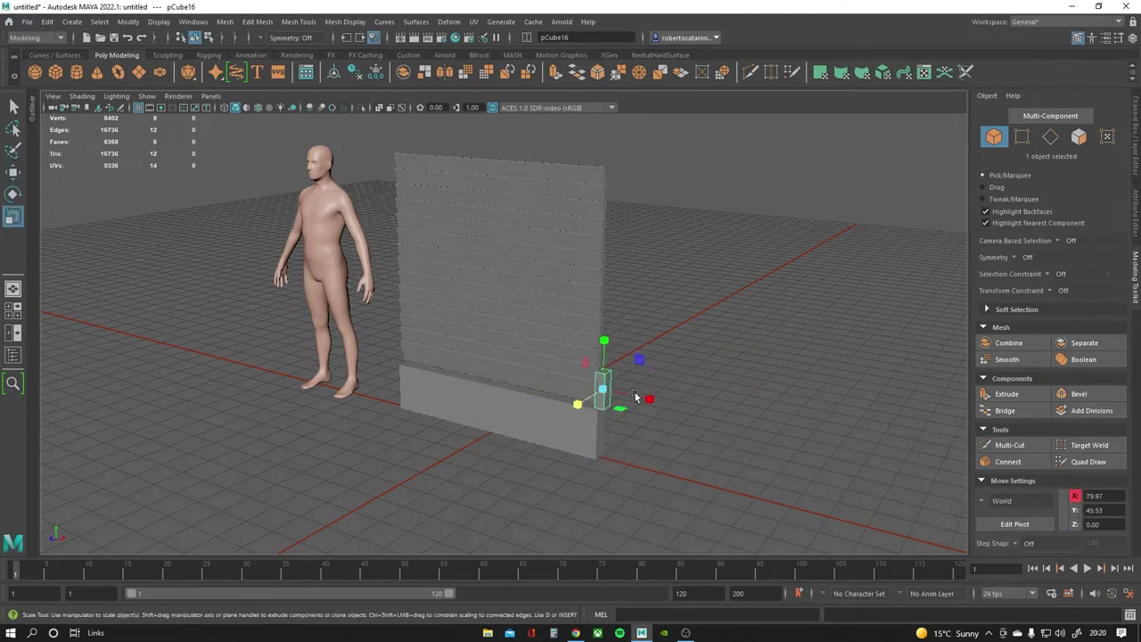
key(d)
key(d)
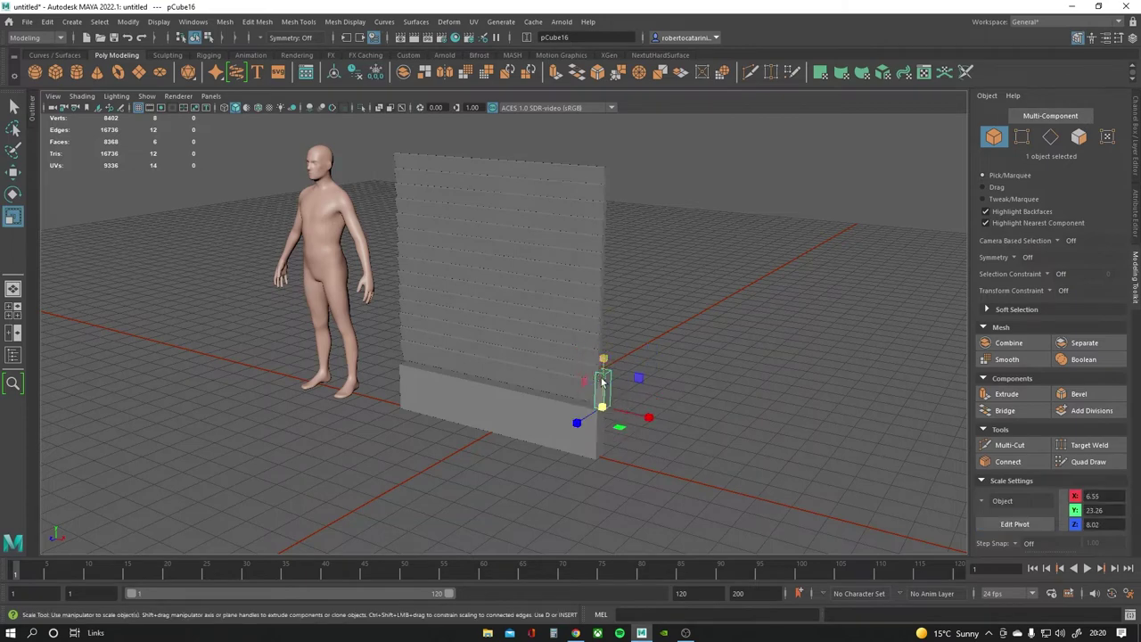
key(w)
mouse_move(664, 264)
alt+mouse_down()
mouse_move(600, 435)
mouse_move(589, 406)
mouse_move(696, 388)
mouse_move(678, 380)
alt+mouse_up()
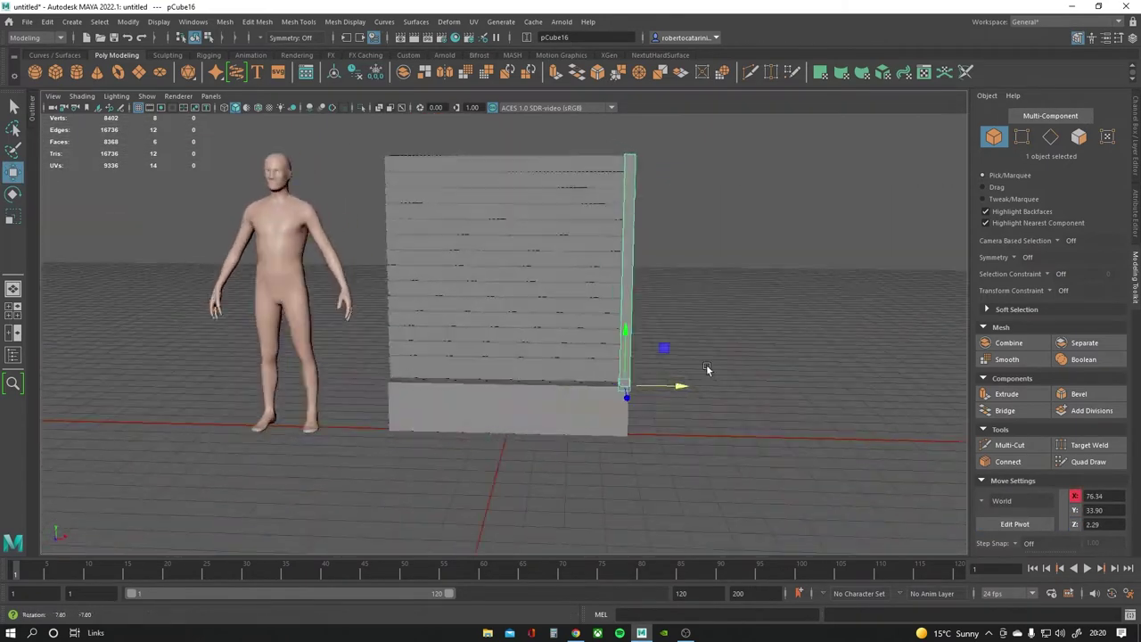
mouse_move(705, 374)
alt+right_down()
mouse_move(360, 458)
mouse_move(441, 433)
mouse_move(554, 477)
alt+right_up()
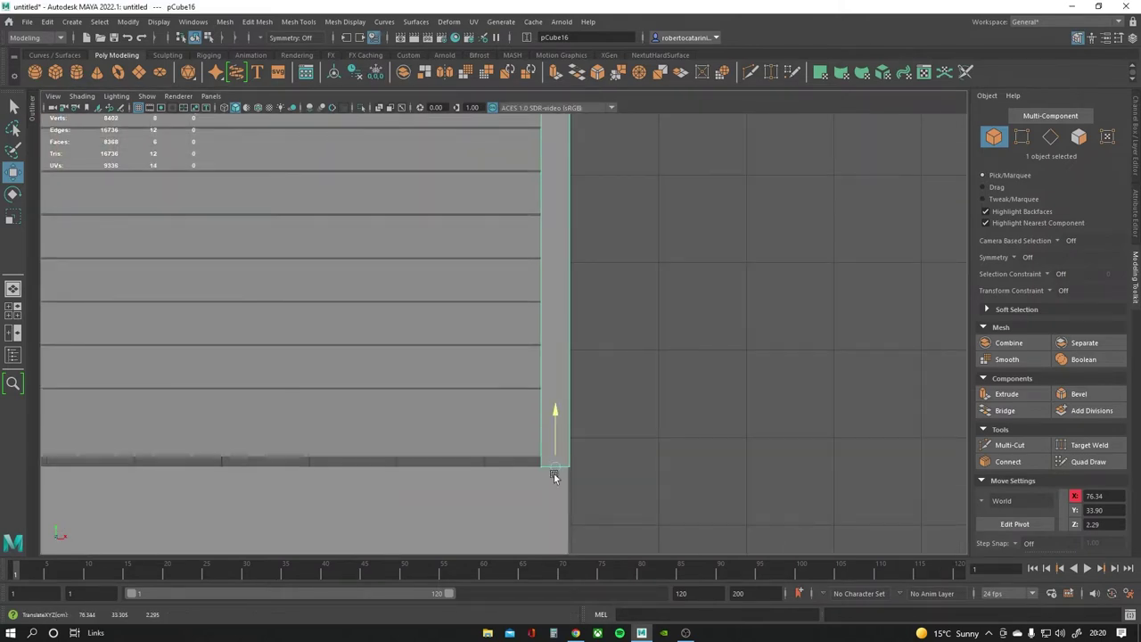
mouse_move(584, 474)
mouse_down()
mouse_move(509, 473)
mouse_move(575, 473)
mouse_up()
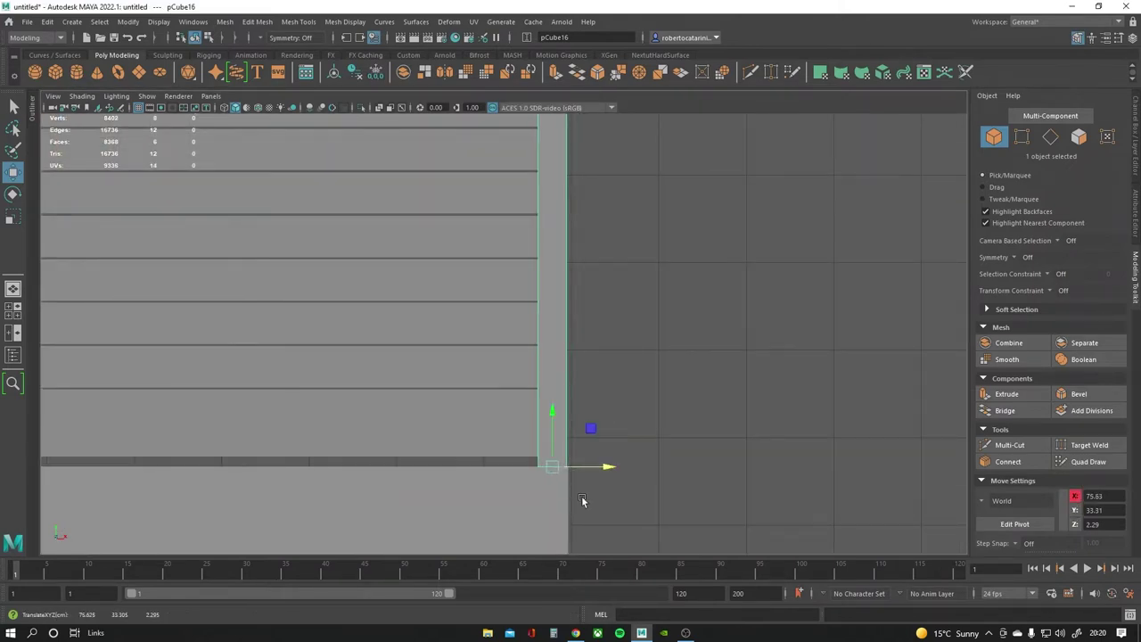
Scale pCube16 into a tall post and mirror it across world X.
scroll(581, 496, down, 2)
scroll(580, 392, down, 3)
key(r)
scroll(612, 412, down, 2)
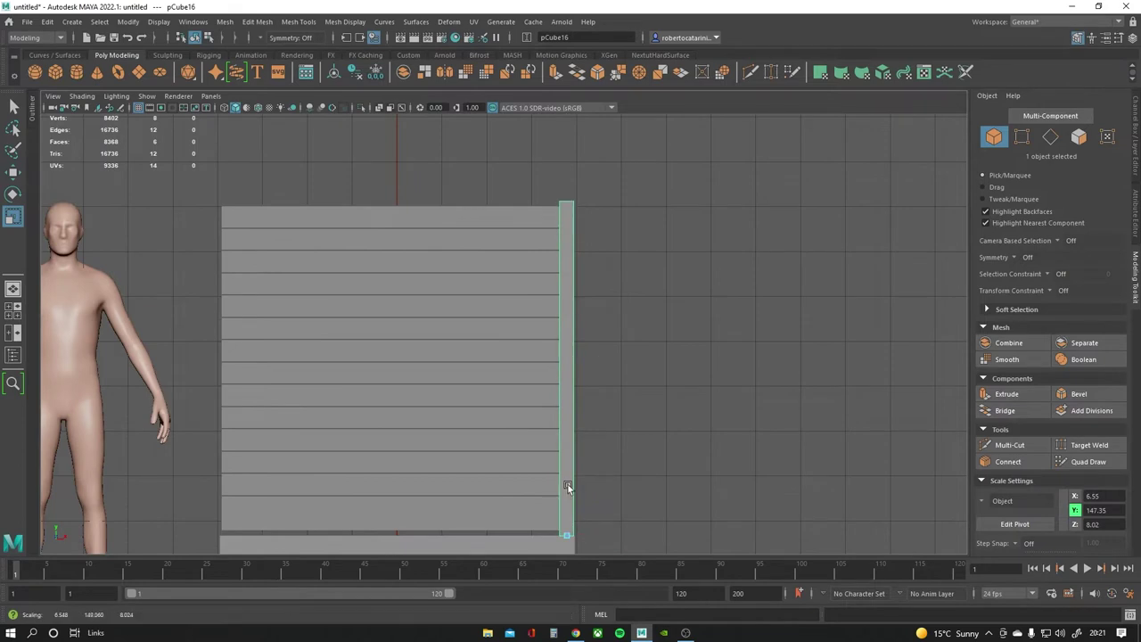
alt+middle_drag(634, 517, 758, 509)
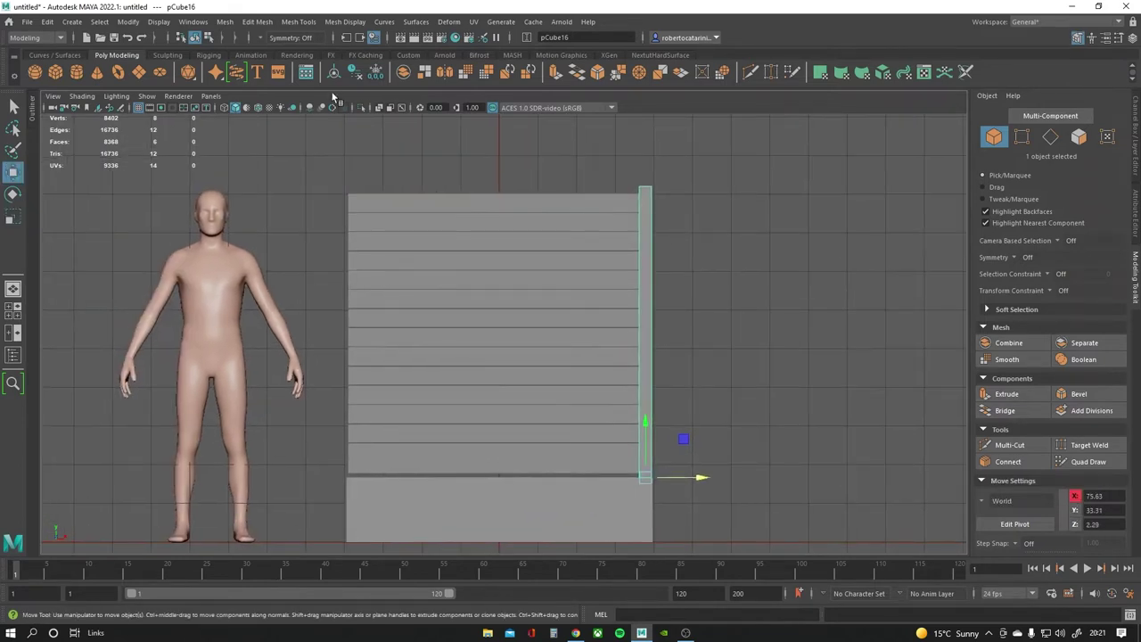
click(225, 21)
click(246, 198)
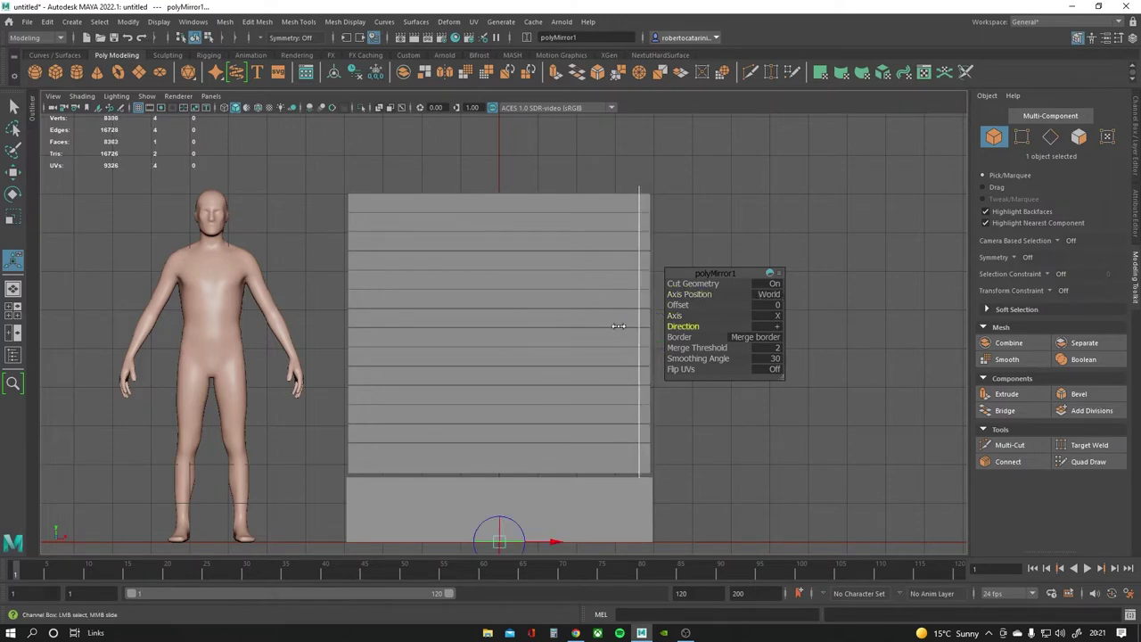
Create a new cube, scale it up, raise it along Y and stretch it along X.
click(722, 211)
key(space)
key(space)
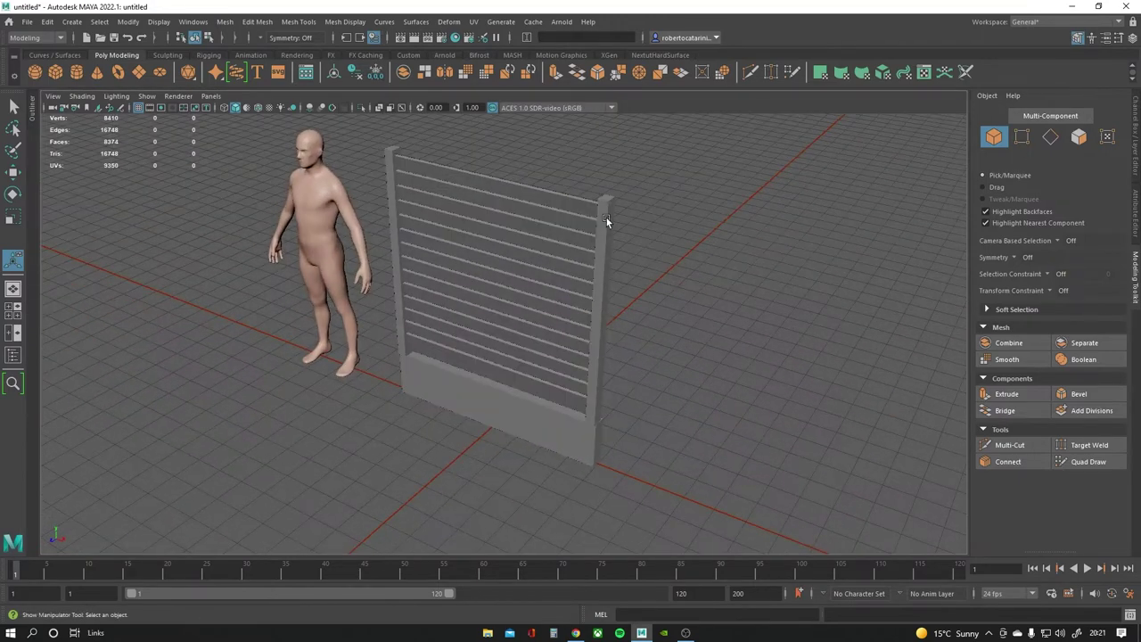
mouse_move(399, 172)
alt+mouse_down()
mouse_move(458, 262)
mouse_move(493, 280)
mouse_move(531, 237)
alt+mouse_up()
click(55, 71)
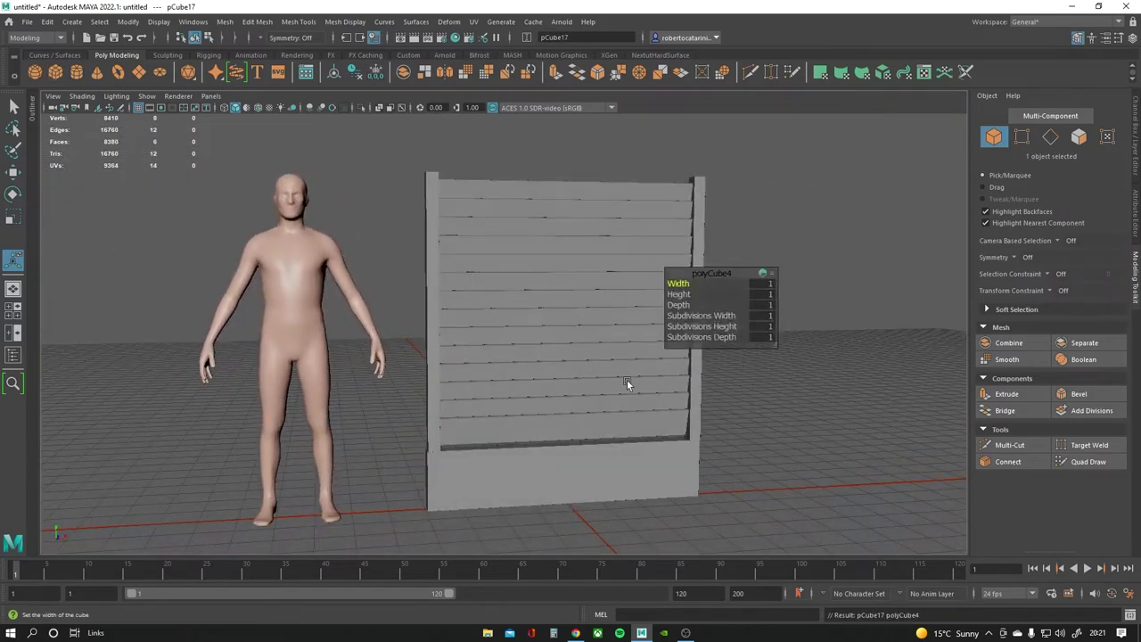
key(r)
mouse_move(565, 499)
mouse_down()
mouse_move(584, 503)
mouse_move(417, 501)
mouse_up()
mouse_move(423, 420)
mouse_down()
mouse_move(424, 408)
mouse_move(623, 499)
mouse_move(576, 448)
mouse_move(597, 508)
mouse_up()
key(r)
mouse_move(632, 463)
alt+mouse_down()
mouse_move(615, 420)
mouse_move(618, 376)
mouse_move(622, 471)
mouse_move(459, 462)
alt+mouse_up()
Thicken the selected end posts, then select pCube17 at the base corner.
shift+click(458, 462)
mouse_move(726, 464)
alt+mouse_down()
mouse_move(765, 499)
mouse_move(822, 493)
mouse_move(706, 446)
mouse_move(633, 363)
mouse_move(665, 361)
mouse_move(671, 374)
alt+mouse_up()
key(w)
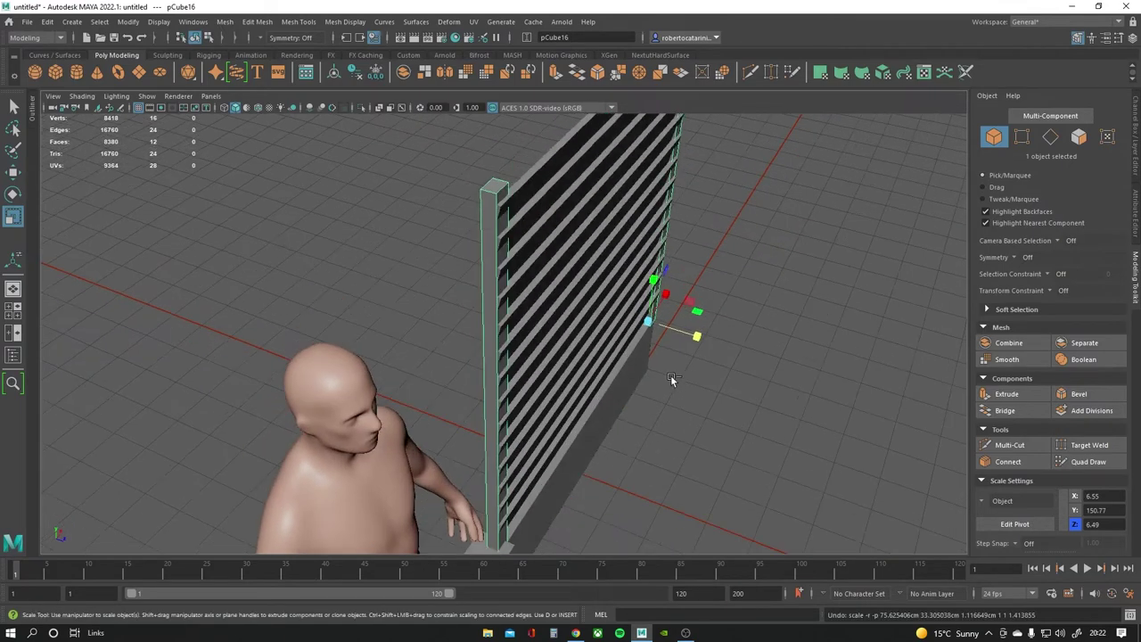
key(w)
mouse_move(704, 336)
alt+mouse_down()
mouse_move(771, 355)
mouse_move(700, 323)
alt+mouse_up()
mouse_move(530, 289)
mouse_down()
mouse_move(476, 280)
mouse_move(687, 301)
mouse_move(552, 250)
mouse_move(396, 486)
mouse_up()
click(692, 286)
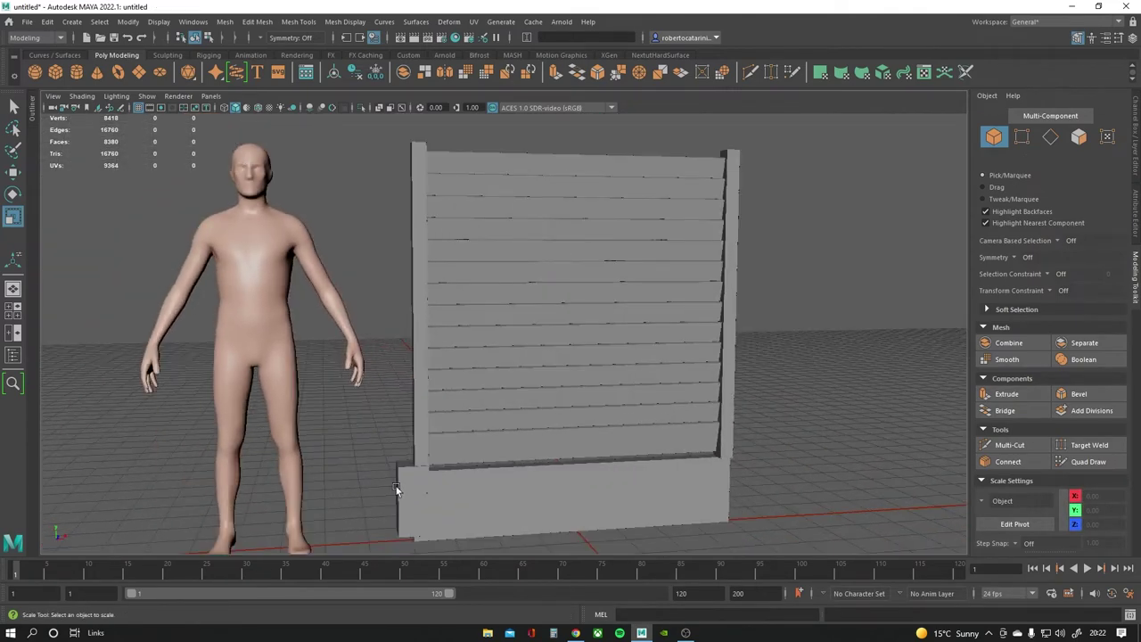
click(434, 455)
Stretch pCube17 taller and Multi-Cut new edge loops into it in four views.
key(w)
key(r)
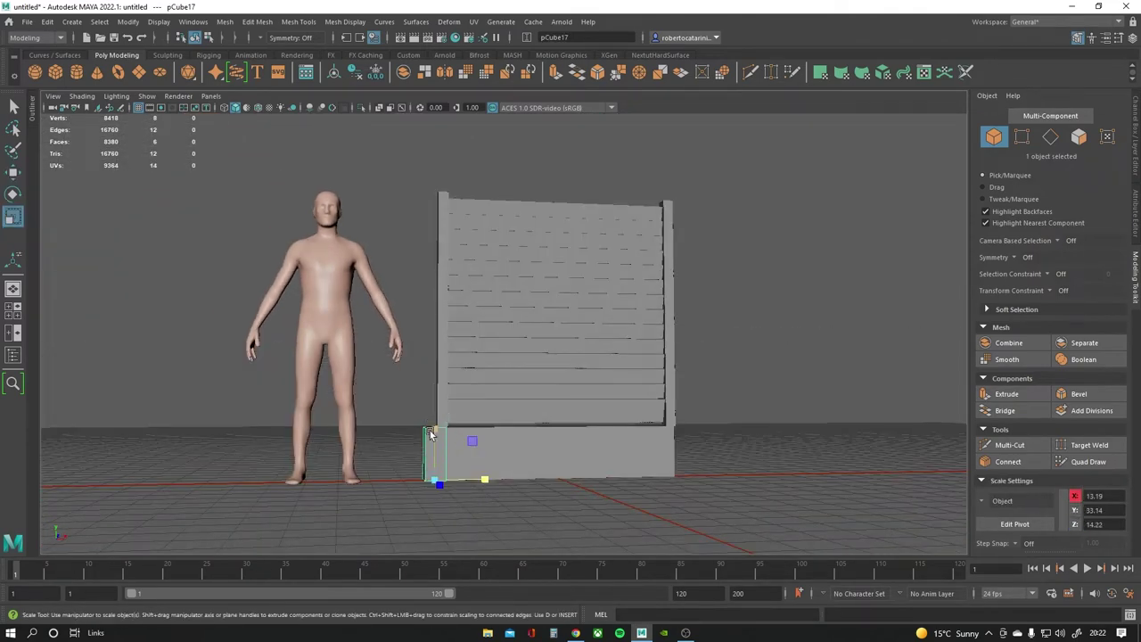
mouse_move(435, 426)
mouse_down()
mouse_move(435, 192)
mouse_move(499, 294)
mouse_up()
click(1010, 444)
scroll(374, 318, up, 2)
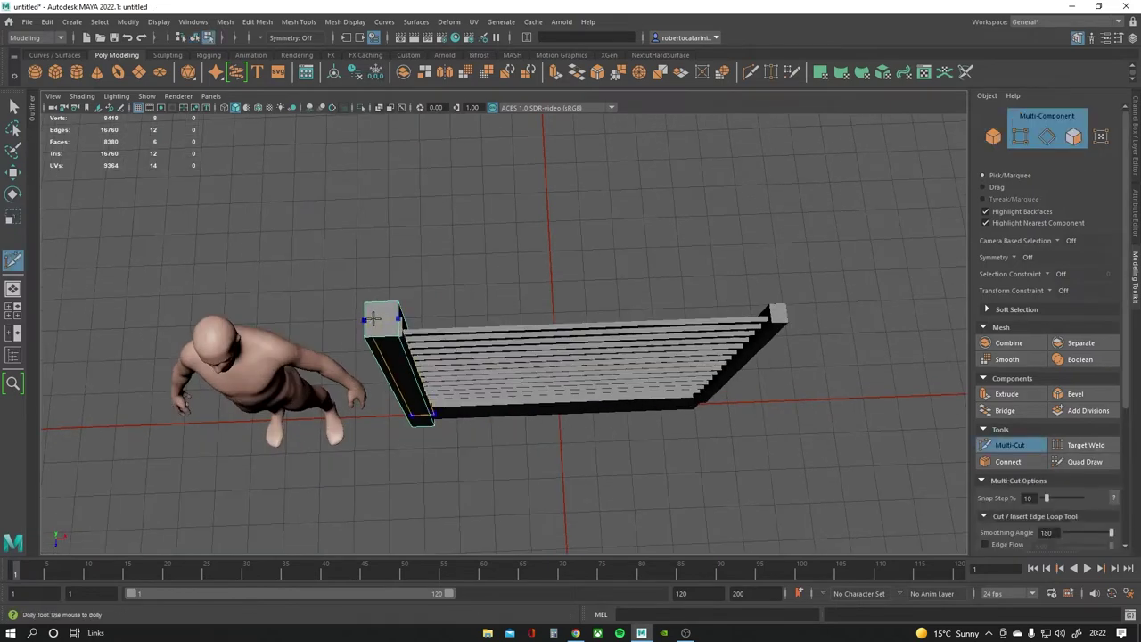
key(space)
alt+middle_drag(347, 247, 181, 226)
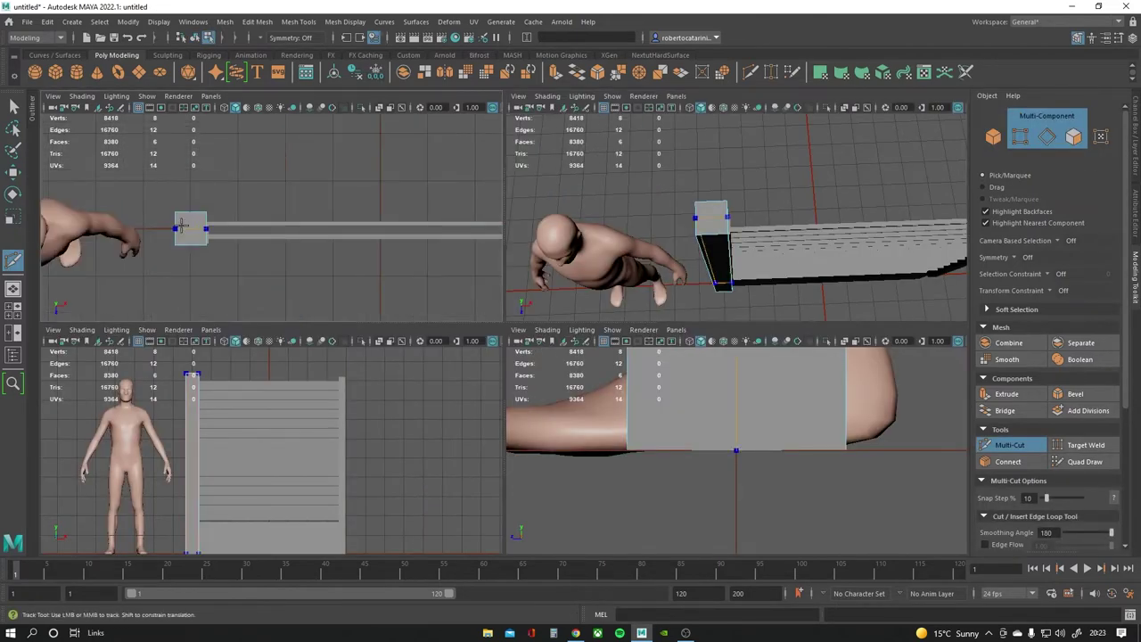
alt+right_drag(181, 226, 347, 229)
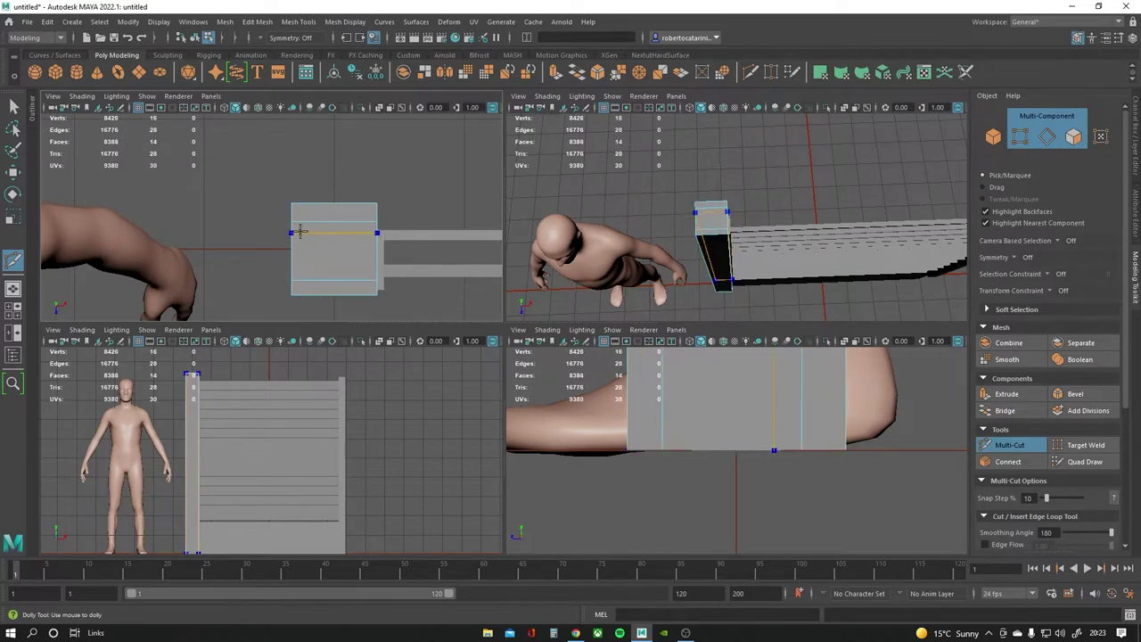
key(q)
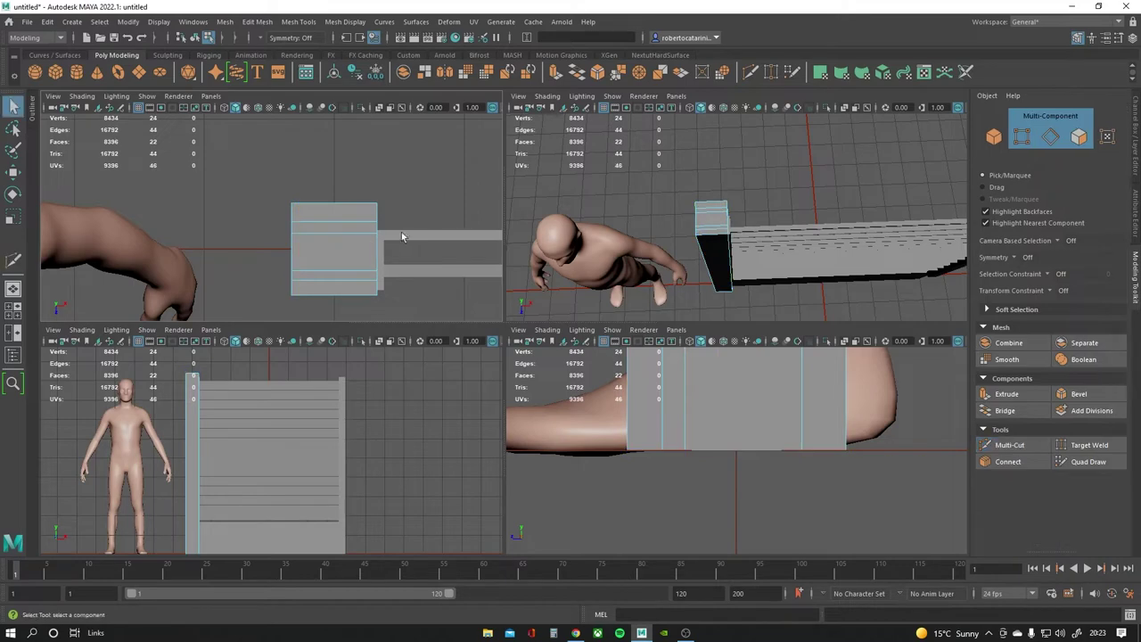
Push the groove edges inward along X and bevel them at fraction 0.5, 2 segments.
key(w)
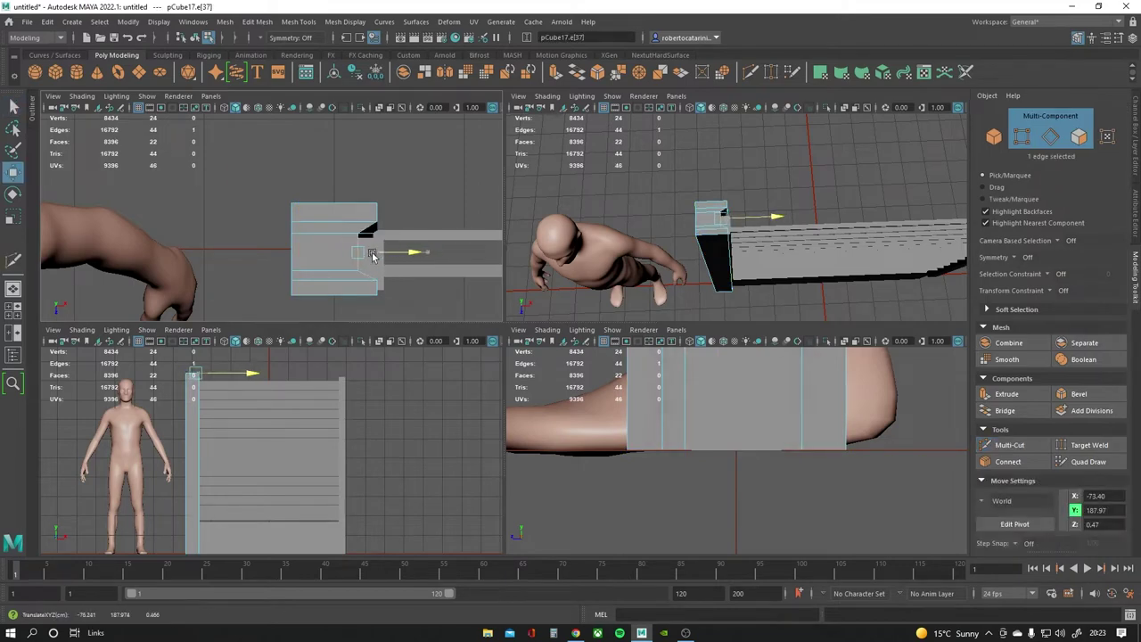
mouse_move(516, 235)
alt+mouse_down()
mouse_move(723, 172)
mouse_move(731, 308)
mouse_move(755, 205)
alt+mouse_up()
shift+click(372, 257)
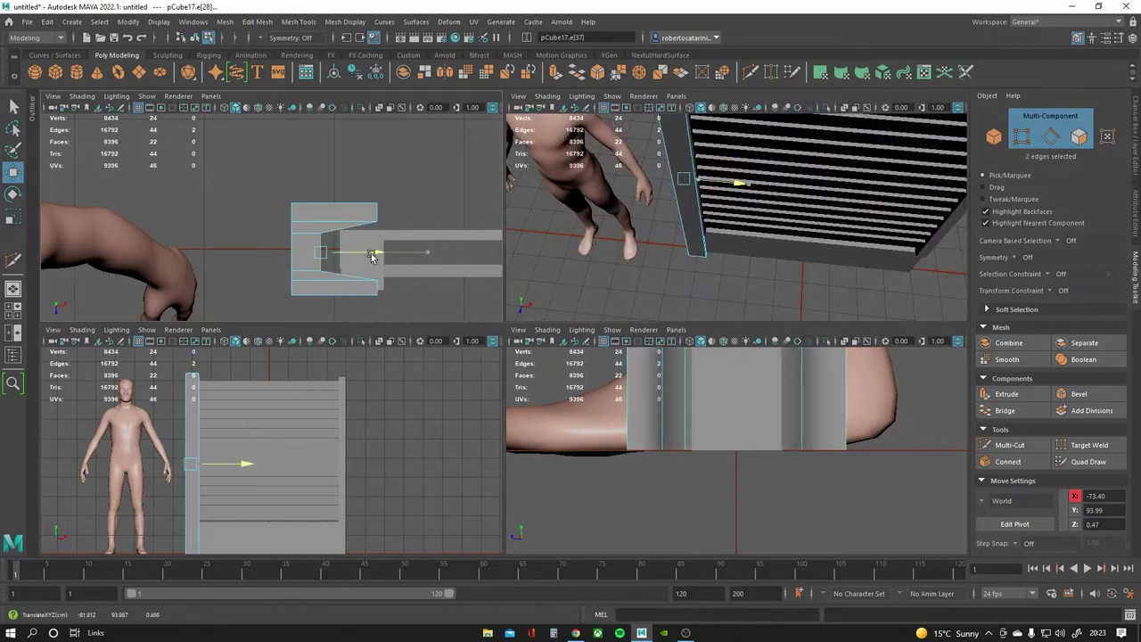
drag(373, 257, 401, 257)
alt+drag(724, 216, 659, 156)
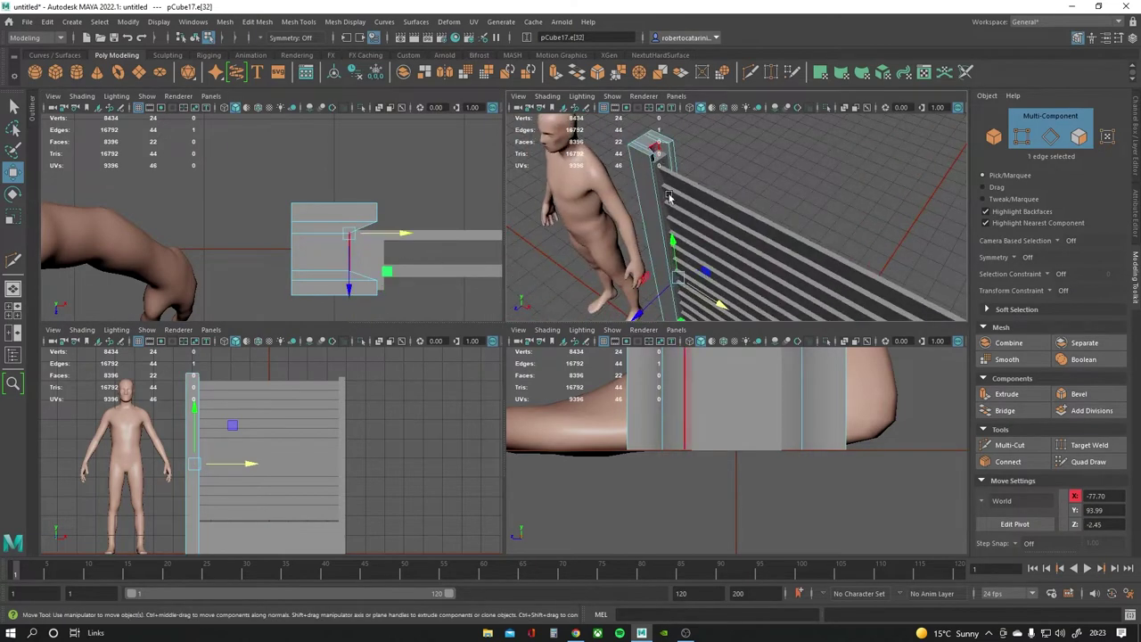
alt+drag(669, 198, 779, 232)
key(ctrl+b)
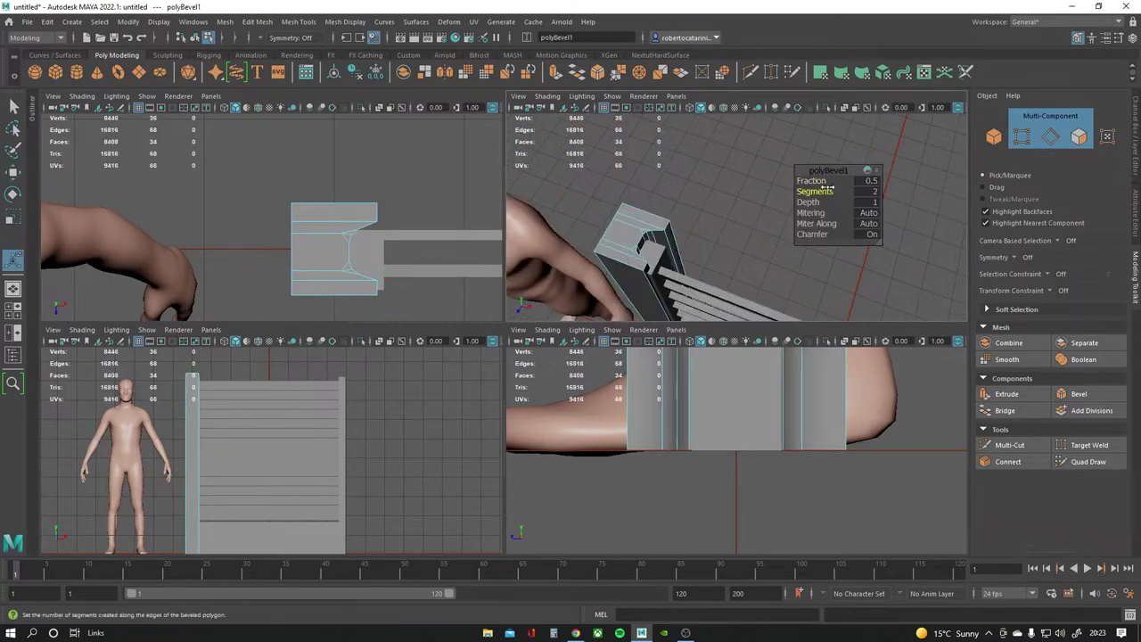
Widen the bevel fraction to 0.6 and move the panel piece and post up along Y.
mouse_move(818, 181)
mouse_down()
mouse_move(752, 227)
mouse_move(861, 178)
mouse_up()
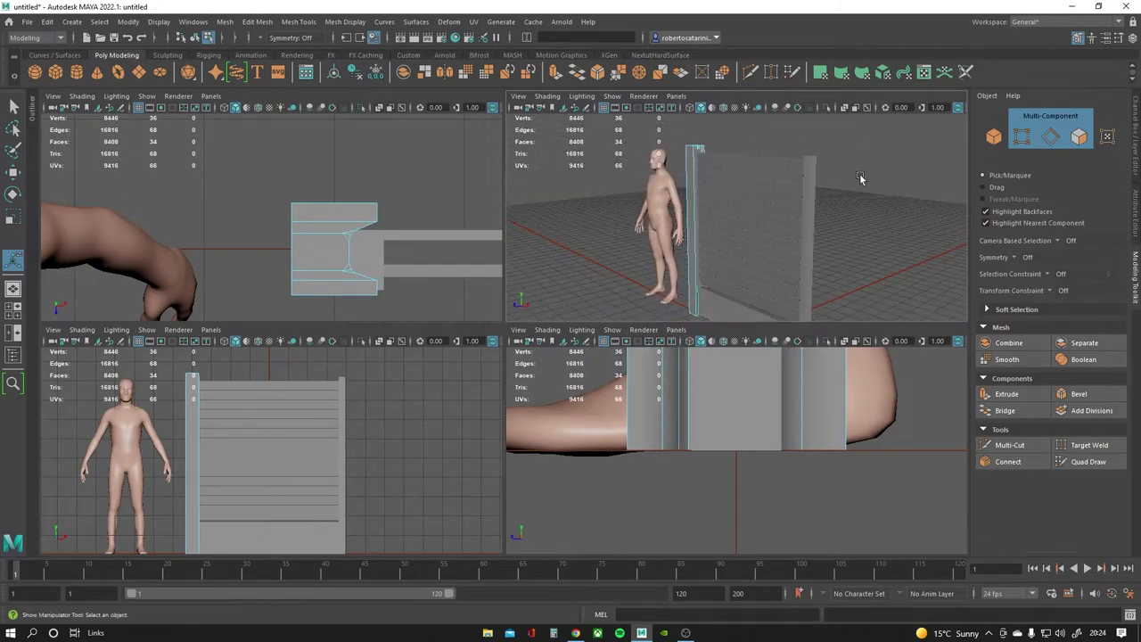
mouse_move(856, 183)
right_down()
mouse_move(843, 169)
mouse_move(731, 267)
right_up()
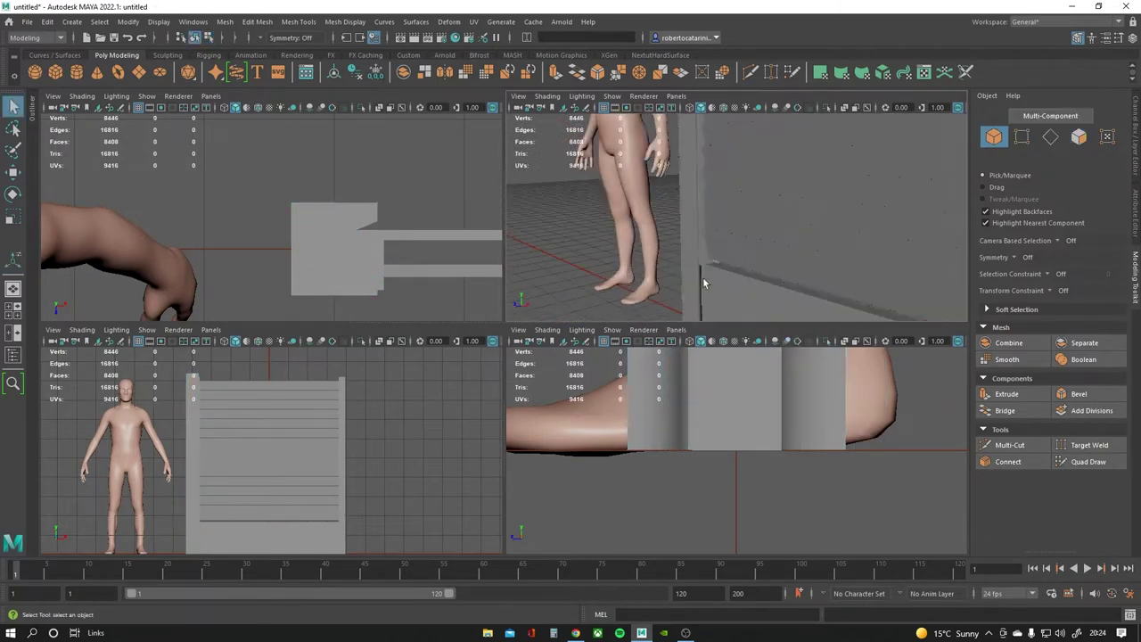
mouse_move(731, 267)
alt+mouse_down()
mouse_move(696, 286)
mouse_move(763, 206)
mouse_move(757, 239)
alt+mouse_up()
click(739, 246)
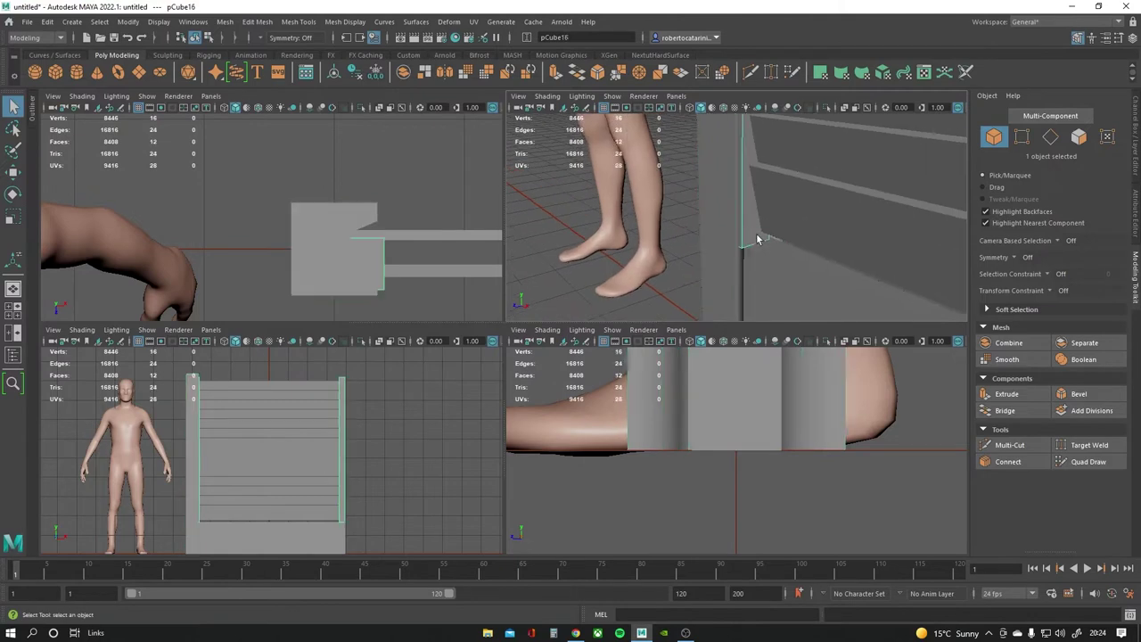
shift+click(763, 260)
key(w)
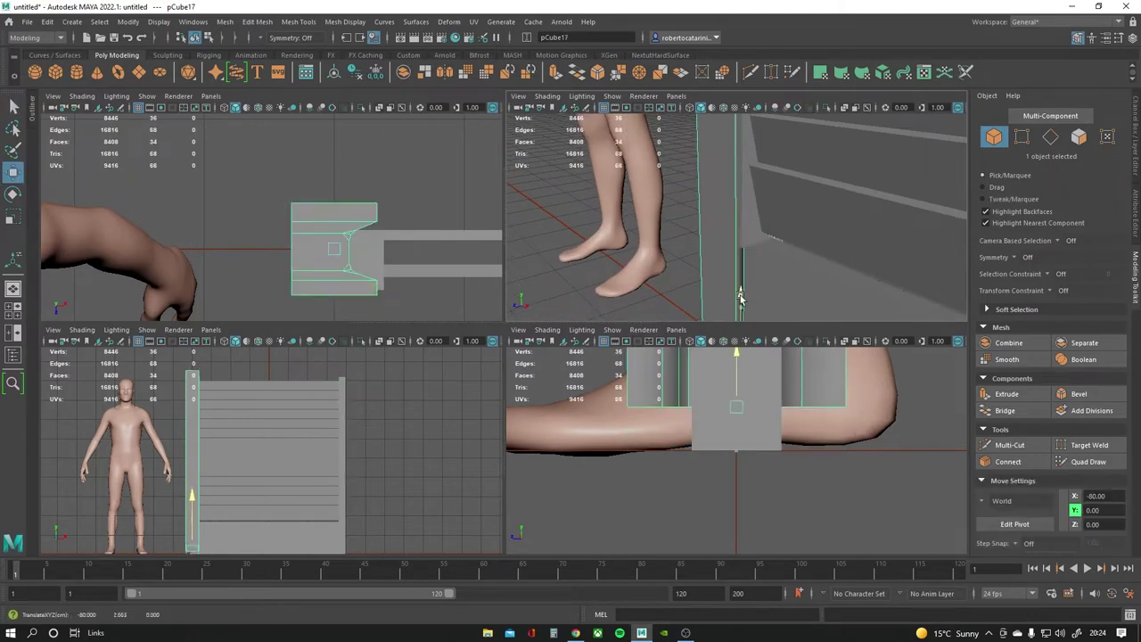
drag(741, 307, 747, 280)
Select the post faces and soften the post's edge shading.
right_drag(748, 280, 740, 339)
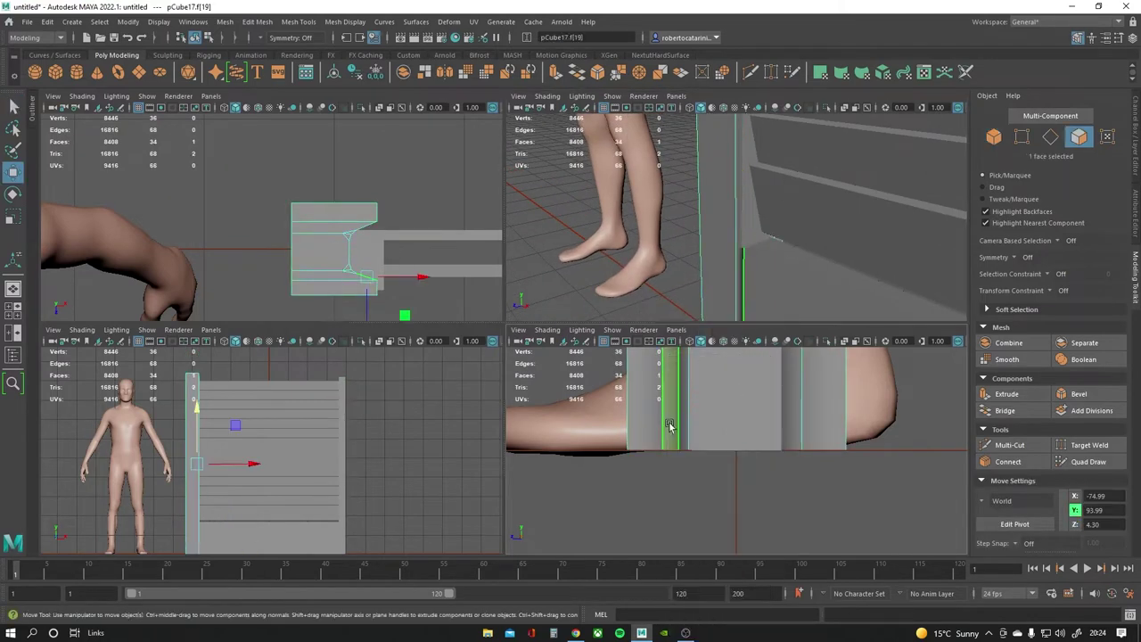
click(790, 402)
scroll(721, 489, up, 5)
scroll(720, 489, down, 2)
scroll(701, 464, down, 2)
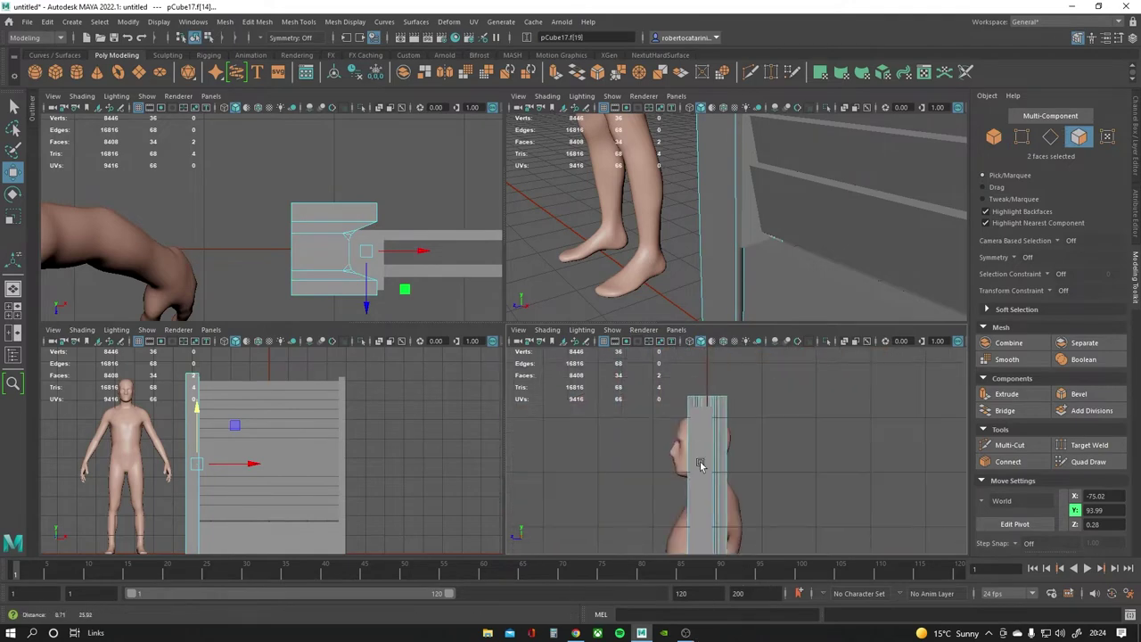
scroll(701, 464, down, 3)
scroll(701, 463, down, 1)
click(350, 22)
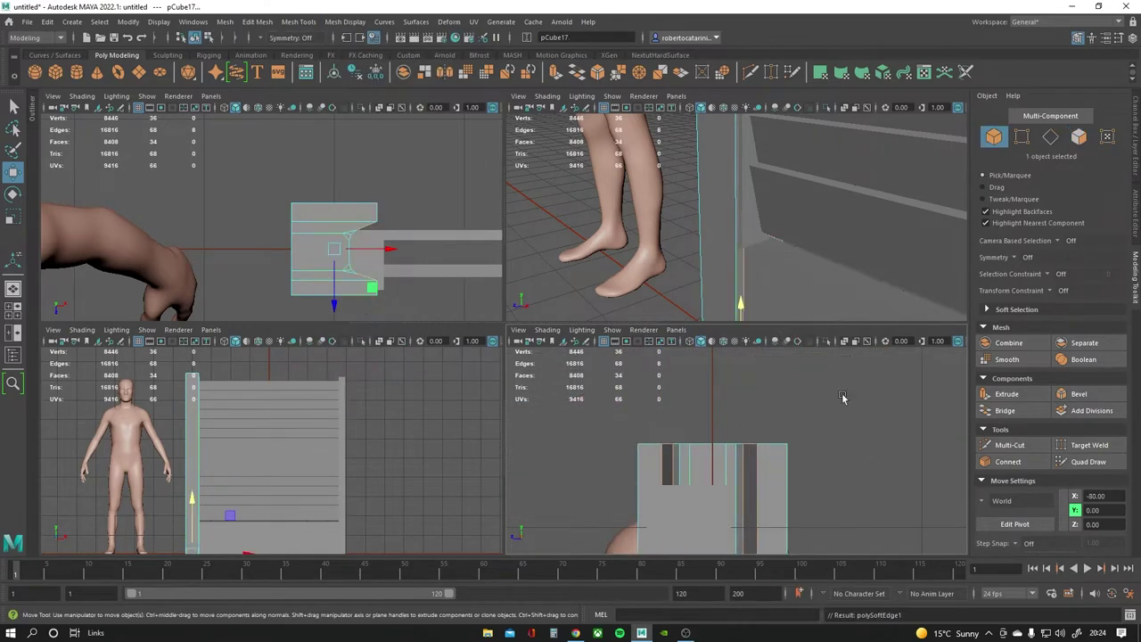
click(737, 464)
key(a)
Slide the panel piece into the post's groove.
mouse_move(708, 184)
alt+mouse_down()
mouse_move(734, 255)
mouse_move(757, 258)
alt+mouse_up()
scroll(695, 226, up, 5)
click(695, 226)
click(331, 311)
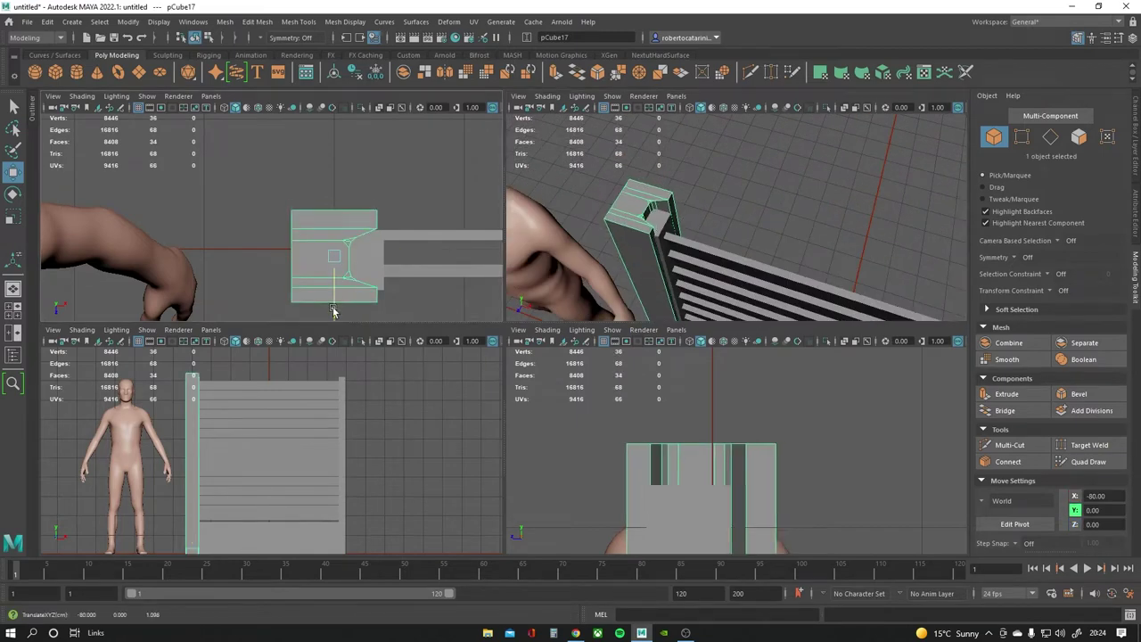
click(360, 256)
click(380, 292)
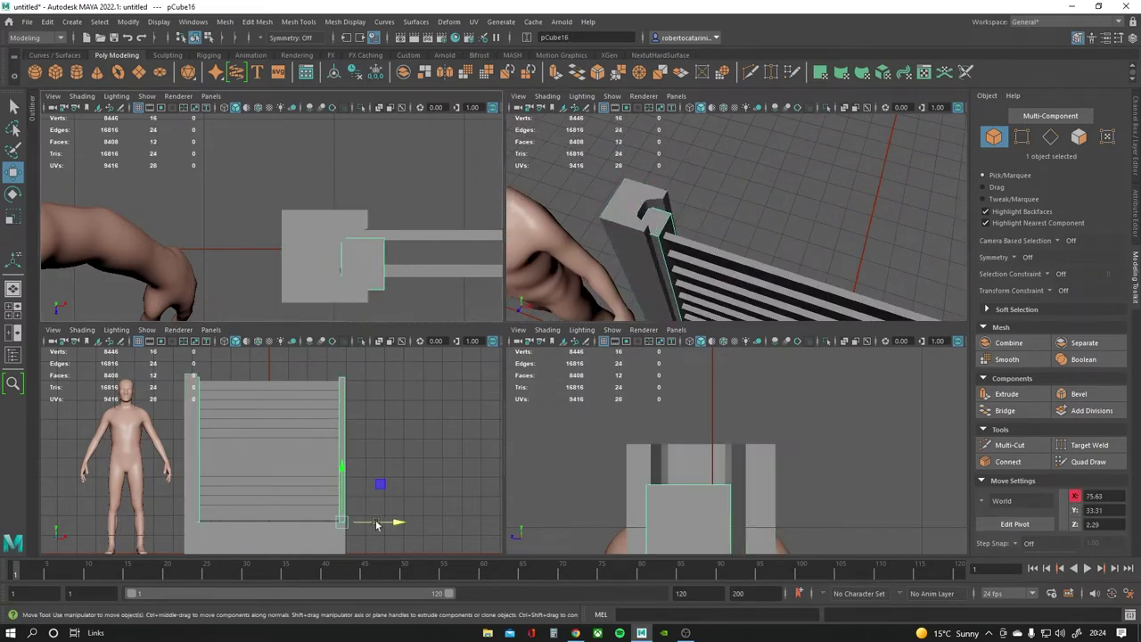
mouse_move(747, 408)
alt+mouse_down()
mouse_move(746, 472)
mouse_move(684, 481)
alt+mouse_up()
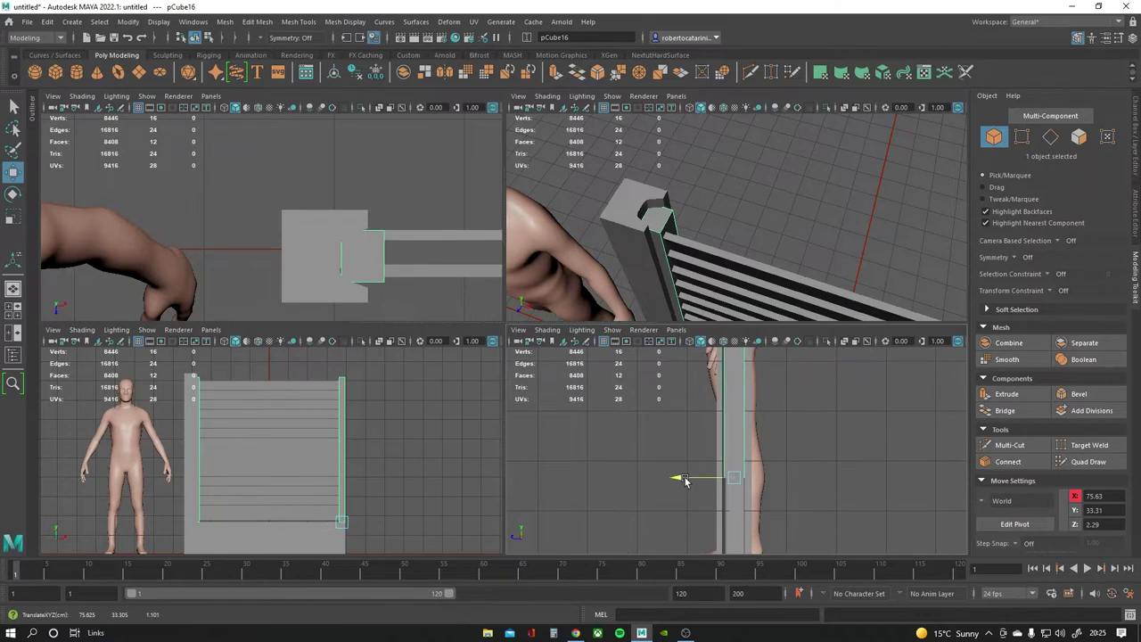
click(301, 220)
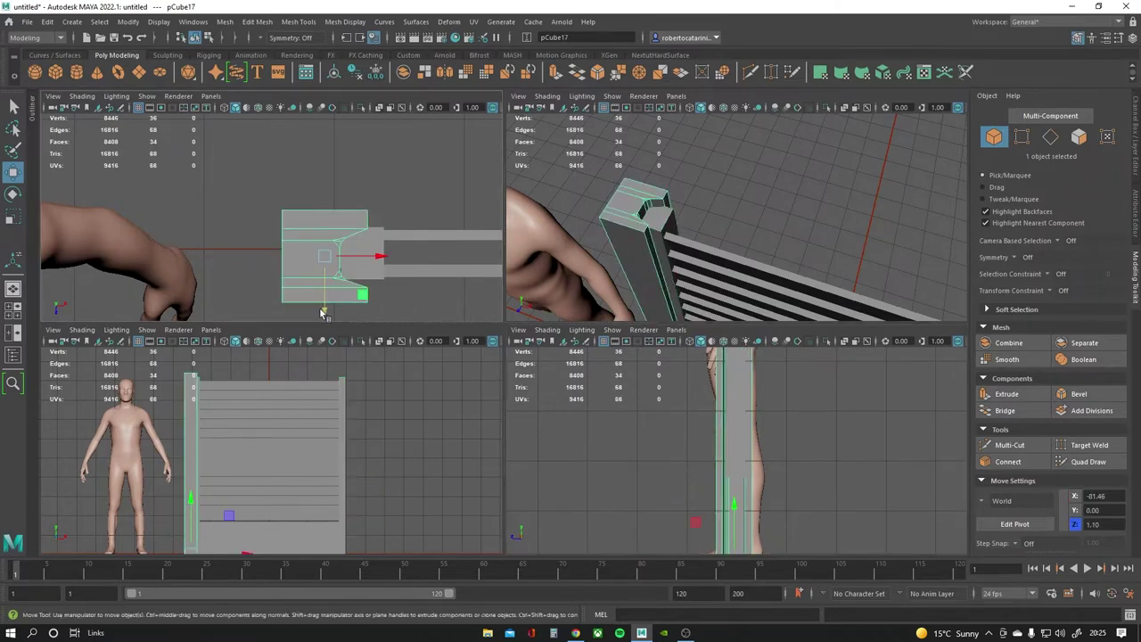
Mirror the left post pCube17 across world X with merge border.
click(729, 222)
mouse_move(730, 222)
alt+mouse_down()
mouse_move(657, 220)
mouse_move(678, 161)
alt+mouse_up()
key(a)
click(701, 205)
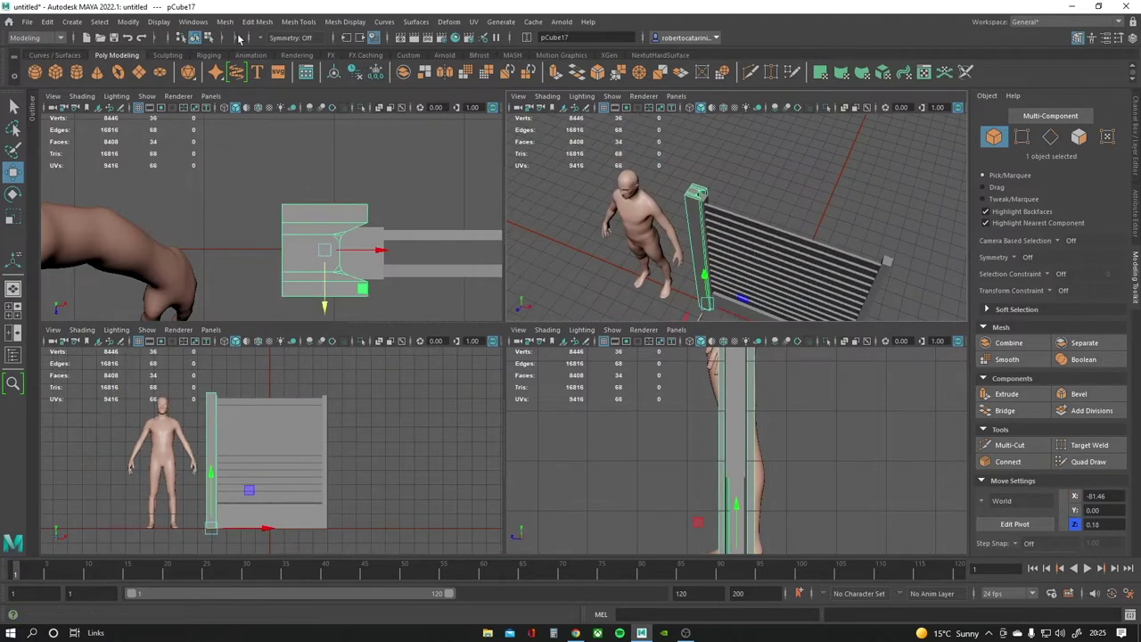
click(224, 21)
click(258, 183)
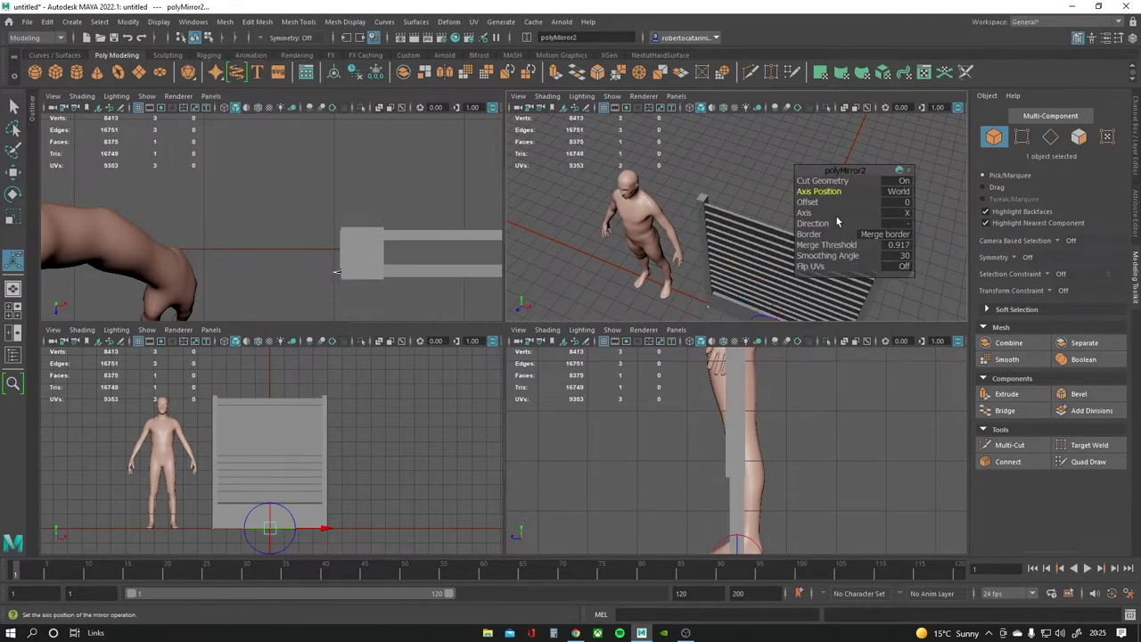
Orbit and zoom to inspect the fence's bottom bar and top slat.
click(776, 205)
mouse_move(776, 205)
alt+mouse_down()
mouse_move(754, 183)
mouse_move(844, 227)
mouse_move(633, 242)
mouse_move(681, 251)
alt+mouse_up()
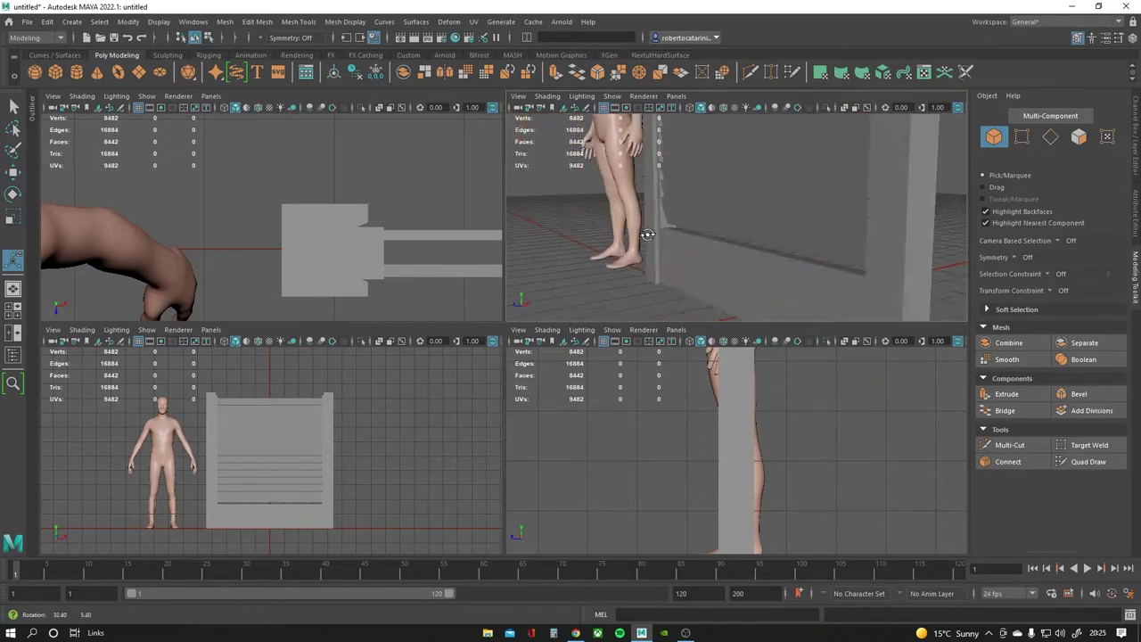
right_drag(680, 252, 752, 244)
scroll(704, 268, down, 5)
scroll(721, 176, up, 3)
click(721, 175)
mouse_move(720, 176)
alt+mouse_down()
mouse_move(778, 204)
mouse_move(680, 183)
mouse_move(927, 187)
mouse_move(836, 177)
alt+mouse_up()
Check the slat below, then orbit out to view the whole fence.
click(681, 183)
scroll(821, 193, down, 5)
click(820, 194)
scroll(774, 198, up, 3)
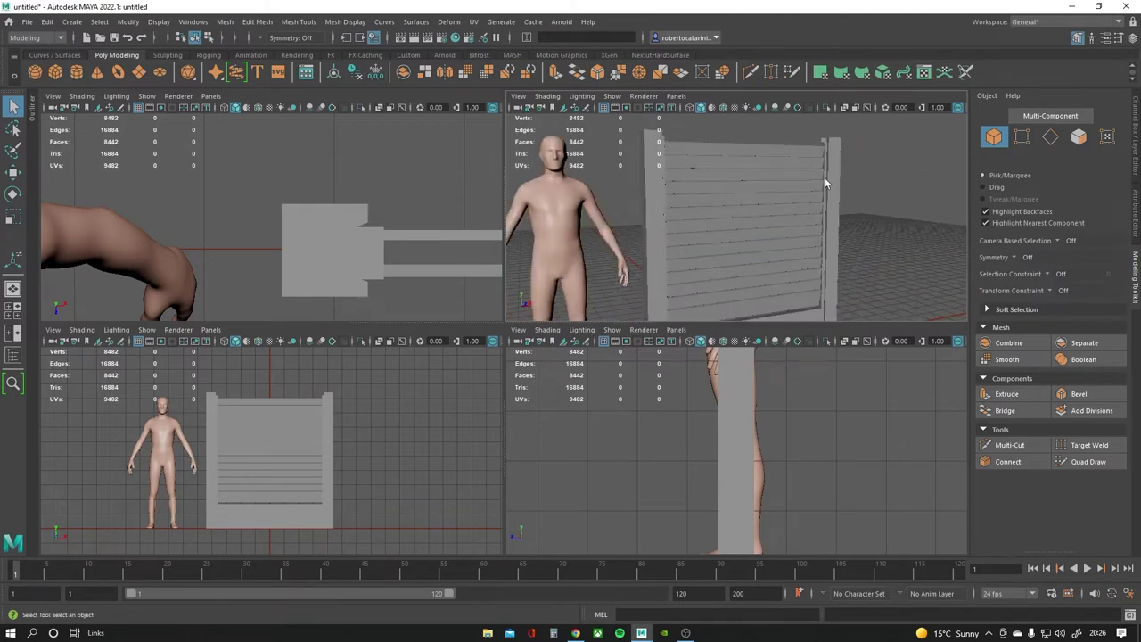
scroll(826, 170, down, 3)
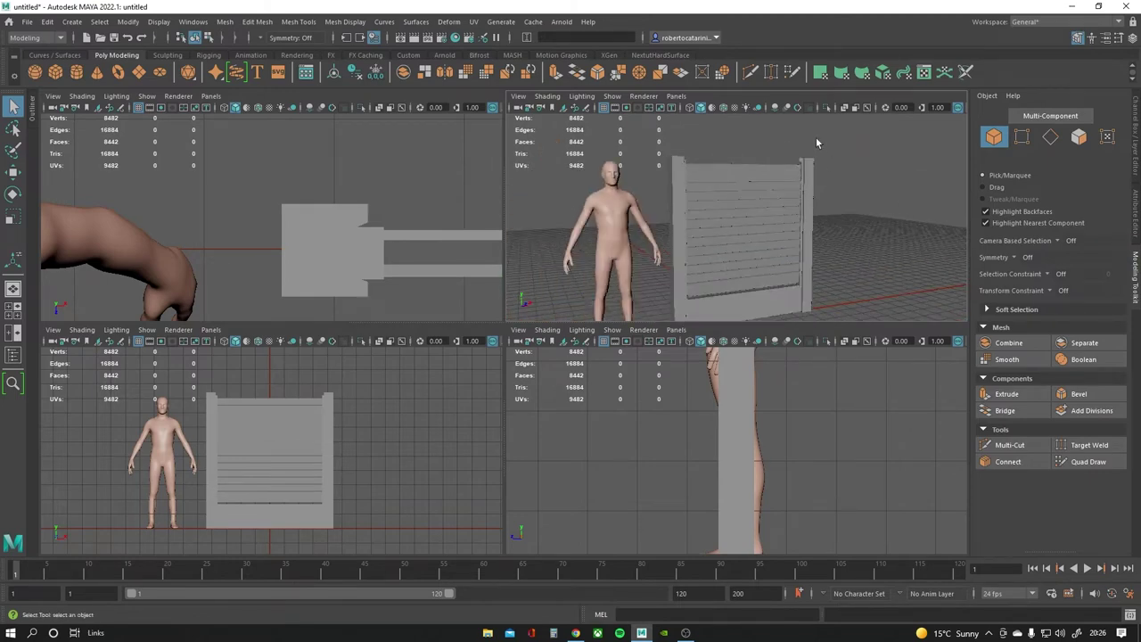
mouse_move(756, 160)
alt+mouse_down()
mouse_move(749, 196)
mouse_move(759, 222)
alt+mouse_up()
scroll(749, 196, up, 3)
scroll(759, 222, down, 3)
alt+drag(695, 184, 718, 268)
Select the 12 inner faces of both posts and apply an Edit Mesh command.
mouse_move(714, 147)
mouse_down()
mouse_move(799, 281)
mouse_move(822, 294)
mouse_move(753, 258)
mouse_up()
click(252, 22)
drag(375, 209, 257, 286)
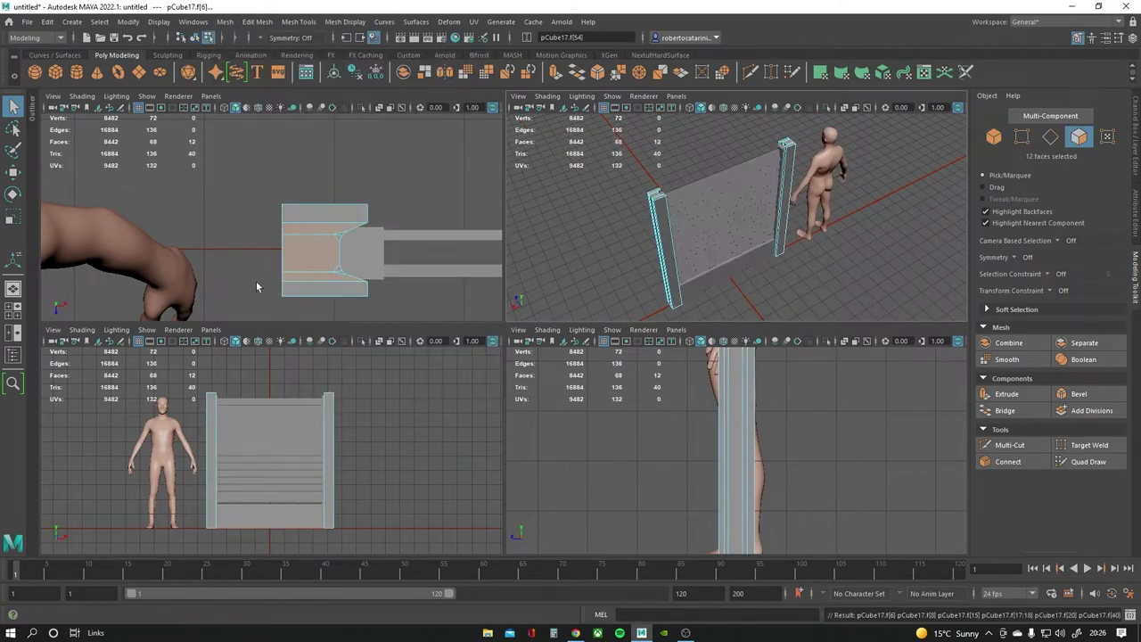
click(254, 22)
click(243, 184)
click(795, 276)
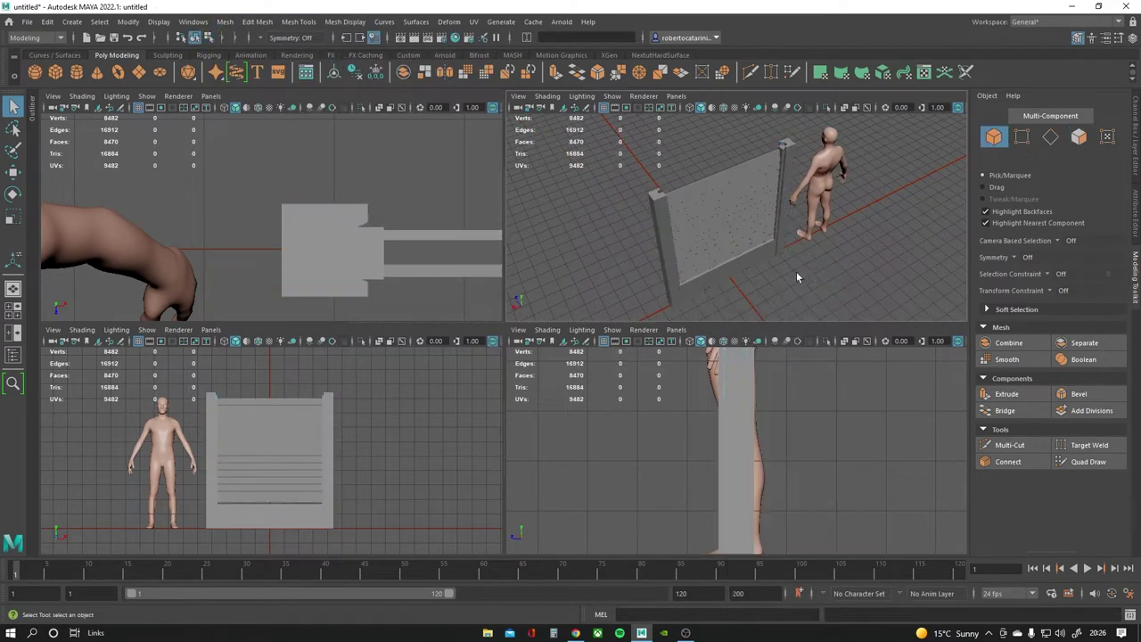
alt+drag(796, 271, 749, 230)
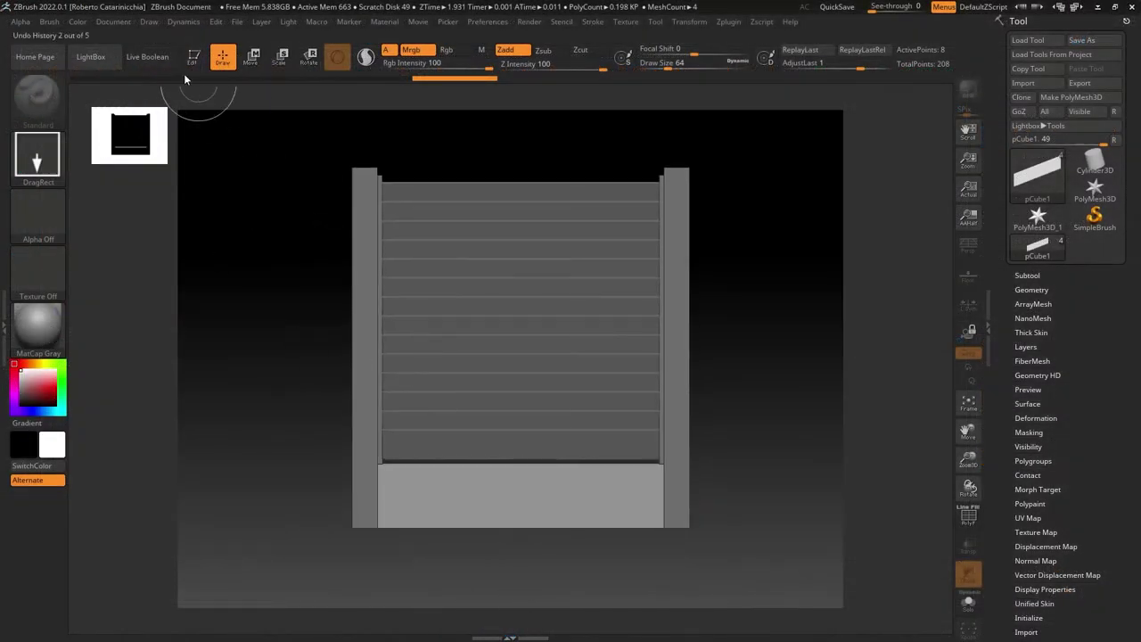
Run ZRemesher on the pCube16 panel subtool, then view it close-up from the front.
click(1032, 290)
scroll(1042, 545, down, 5)
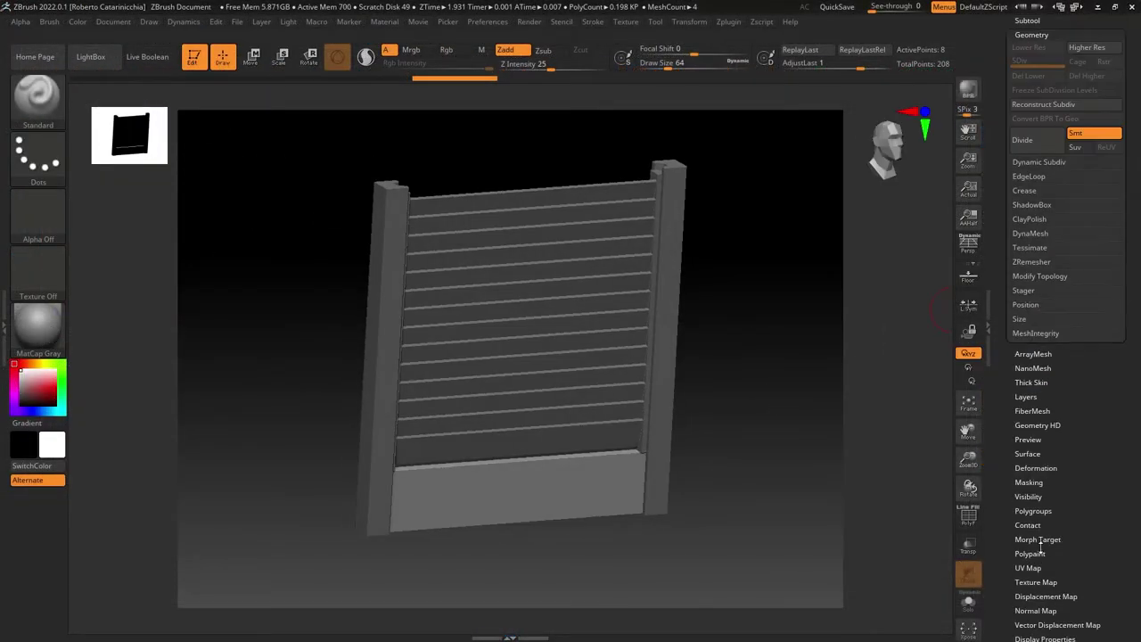
click(1034, 261)
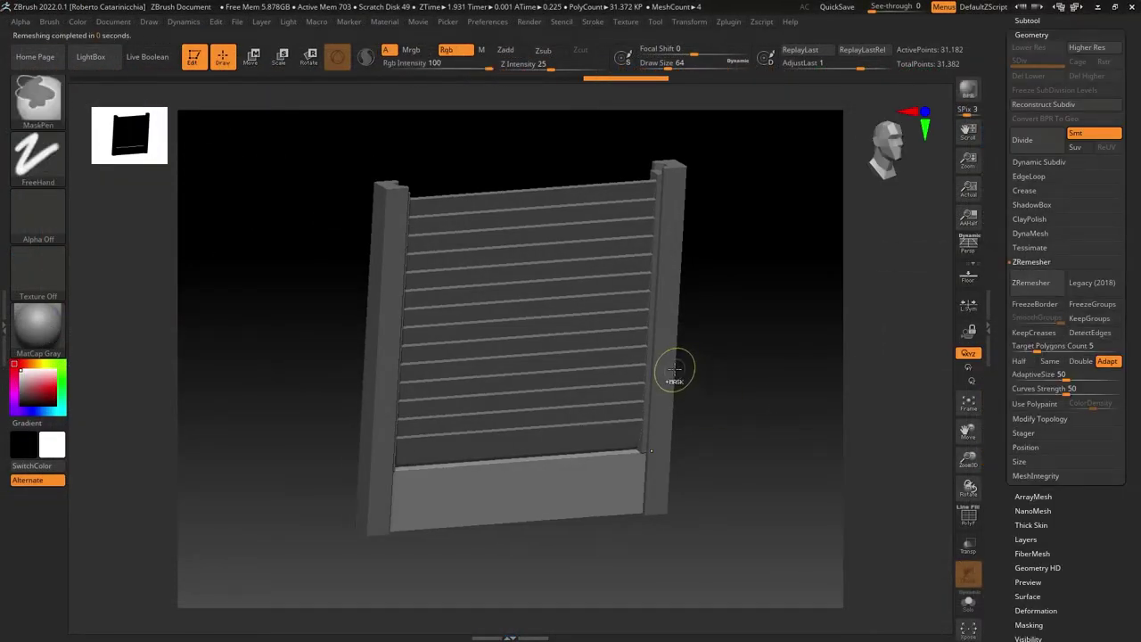
alt+click(675, 369)
alt+click(702, 241)
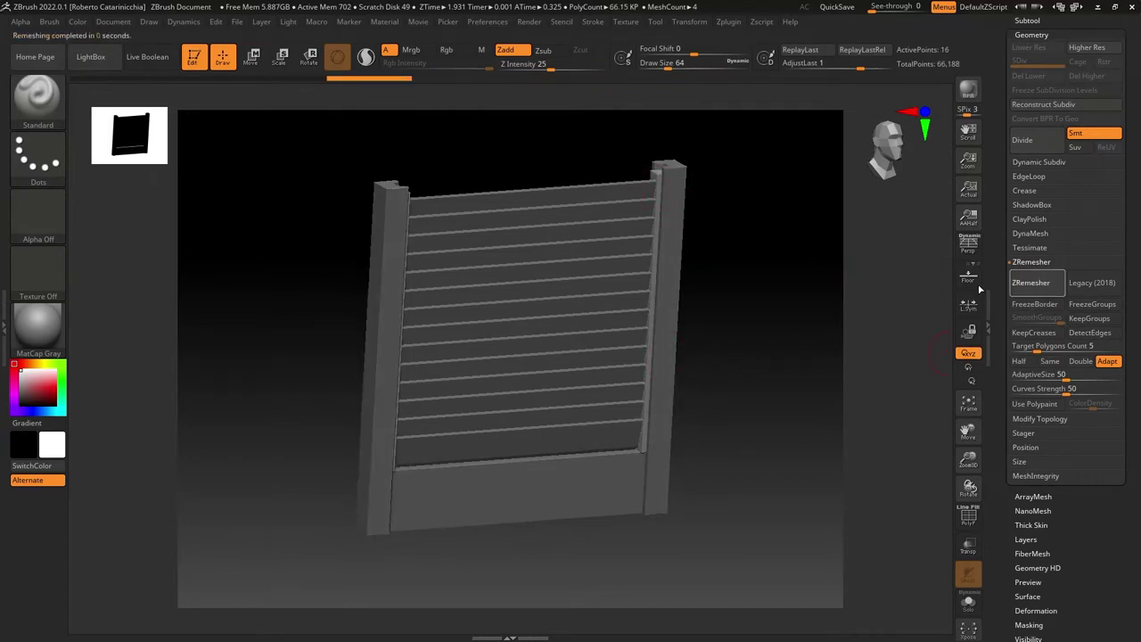
click(1031, 283)
mouse_move(682, 299)
alt+mouse_down()
mouse_move(764, 319)
mouse_move(759, 288)
mouse_move(811, 324)
mouse_move(829, 311)
alt+mouse_up()
key(f)
mouse_move(311, 226)
alt+mouse_down()
mouse_move(371, 253)
mouse_move(395, 167)
alt+mouse_up()
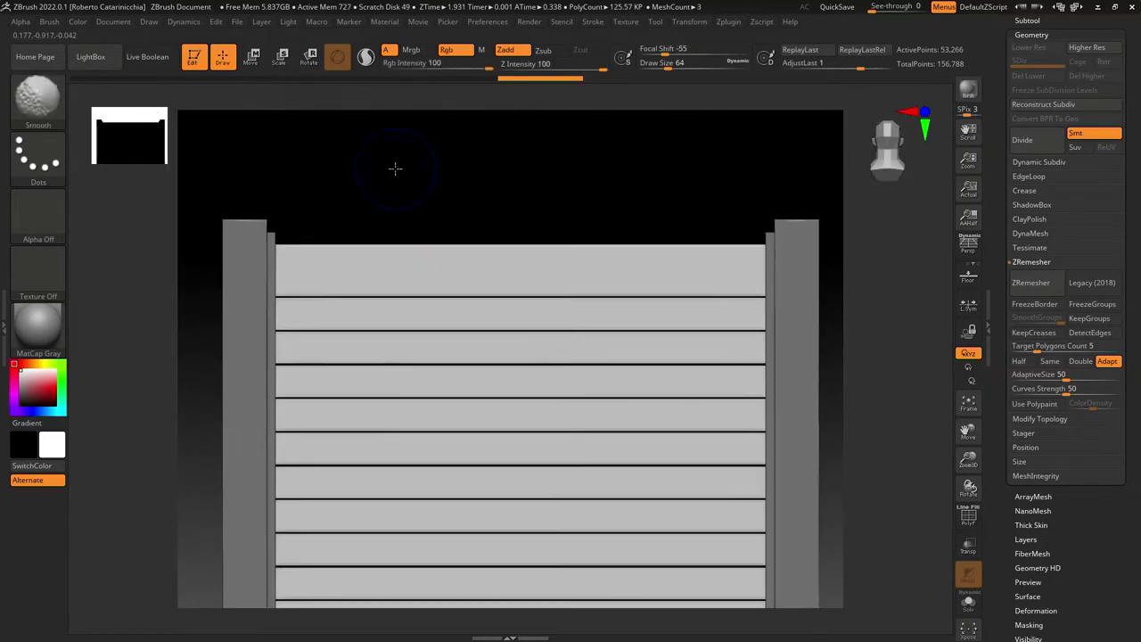
Give the brush noise alpha 157 with a DragRect stroke.
click(37, 214)
click(464, 443)
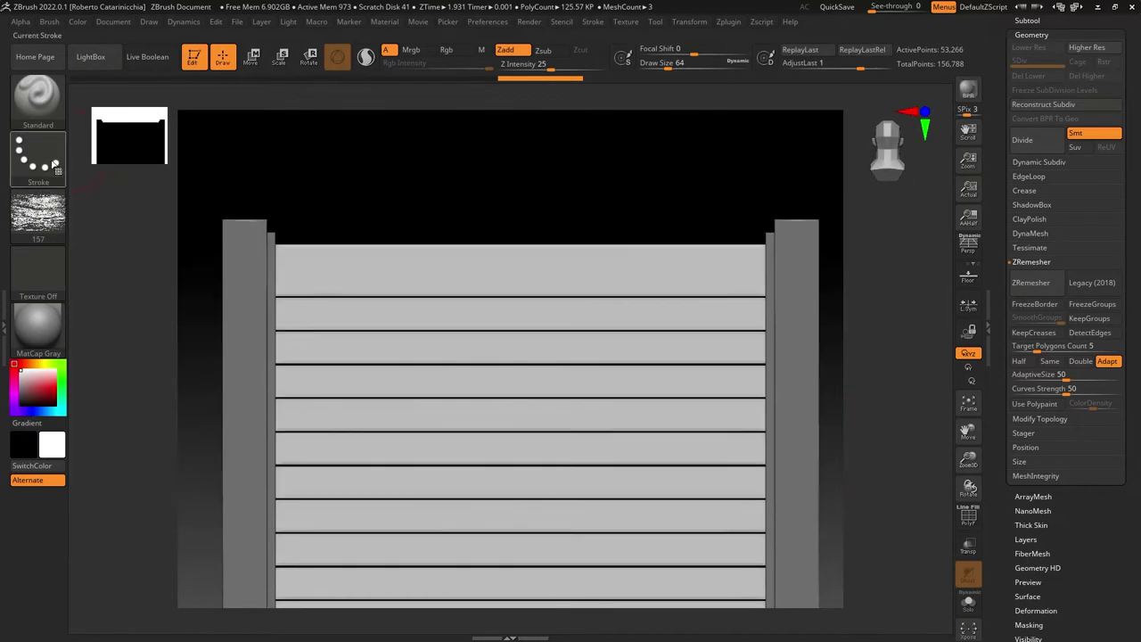
click(55, 165)
click(167, 168)
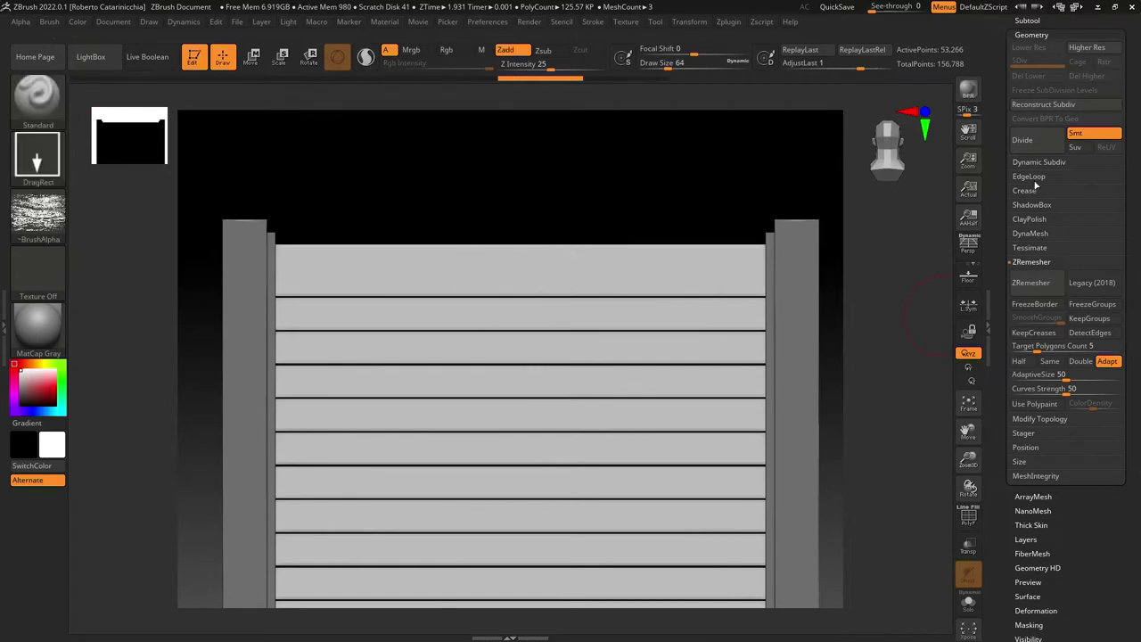
DynaMesh the boards at resolution 1064 with projection, to about 2.4 million points.
click(1032, 234)
drag(1049, 277, 1054, 277)
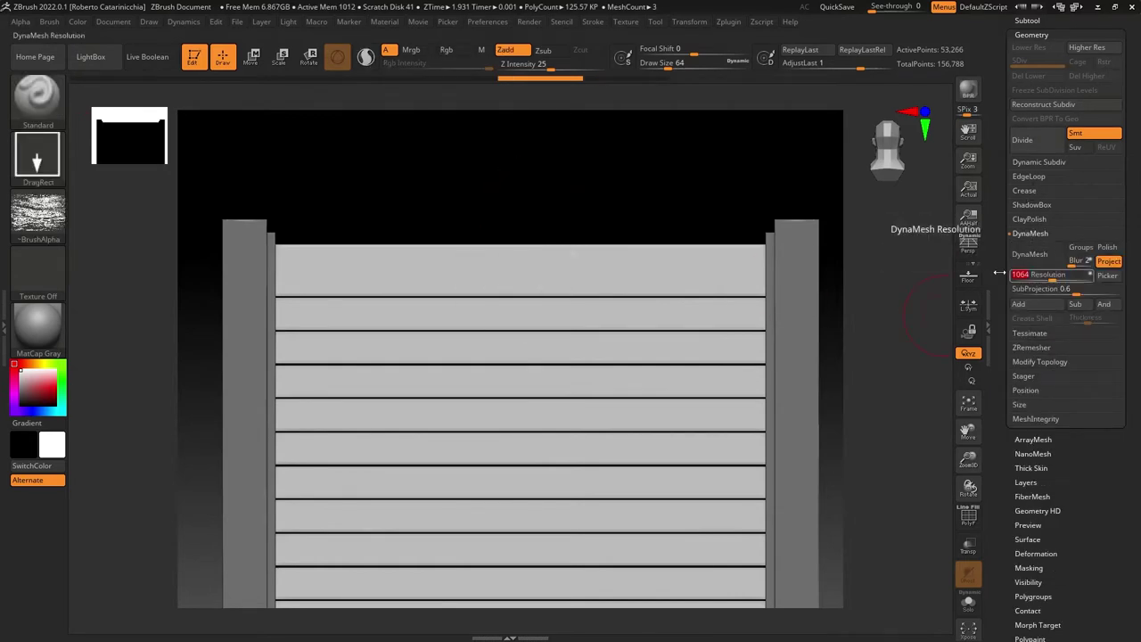
ctrl+drag(754, 184, 722, 251)
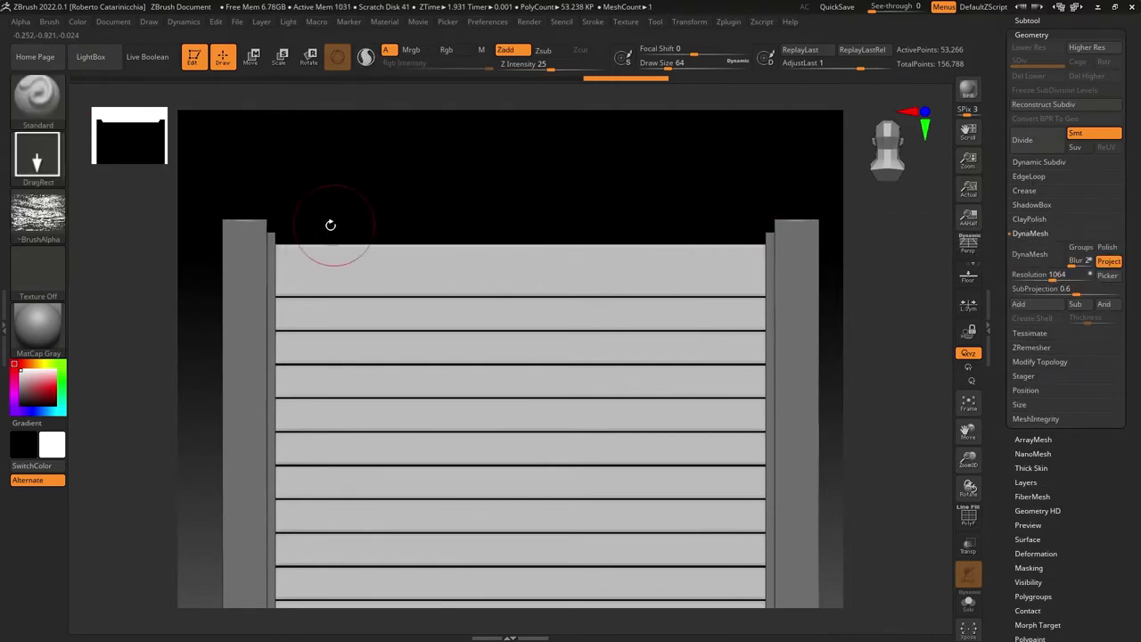
key(ctrl+z)
click(37, 214)
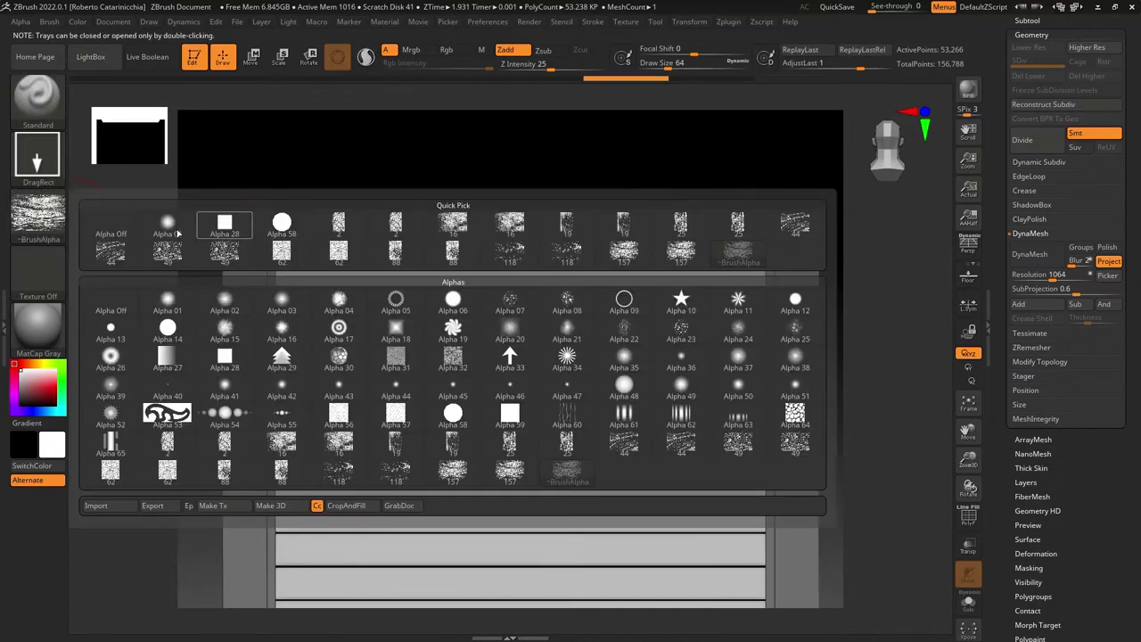
click(150, 220)
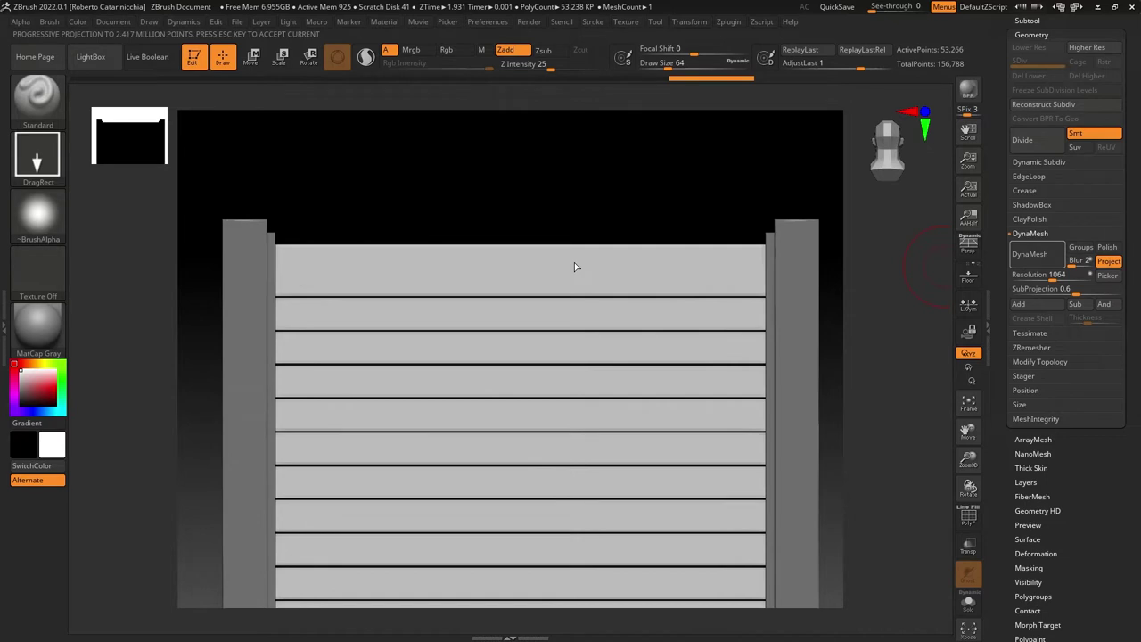
key(ctrl)
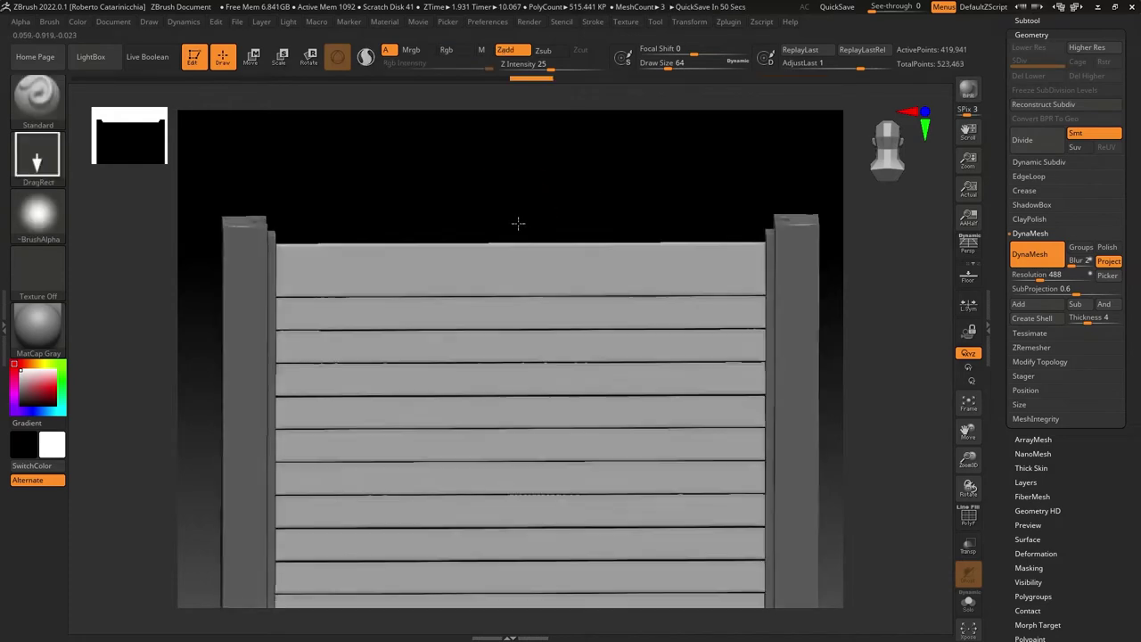
Test-stamp noise alpha 157 at strength 9, undo it, then Solo the boards.
mouse_move(517, 224)
mouse_down()
mouse_move(581, 239)
mouse_move(438, 273)
mouse_up()
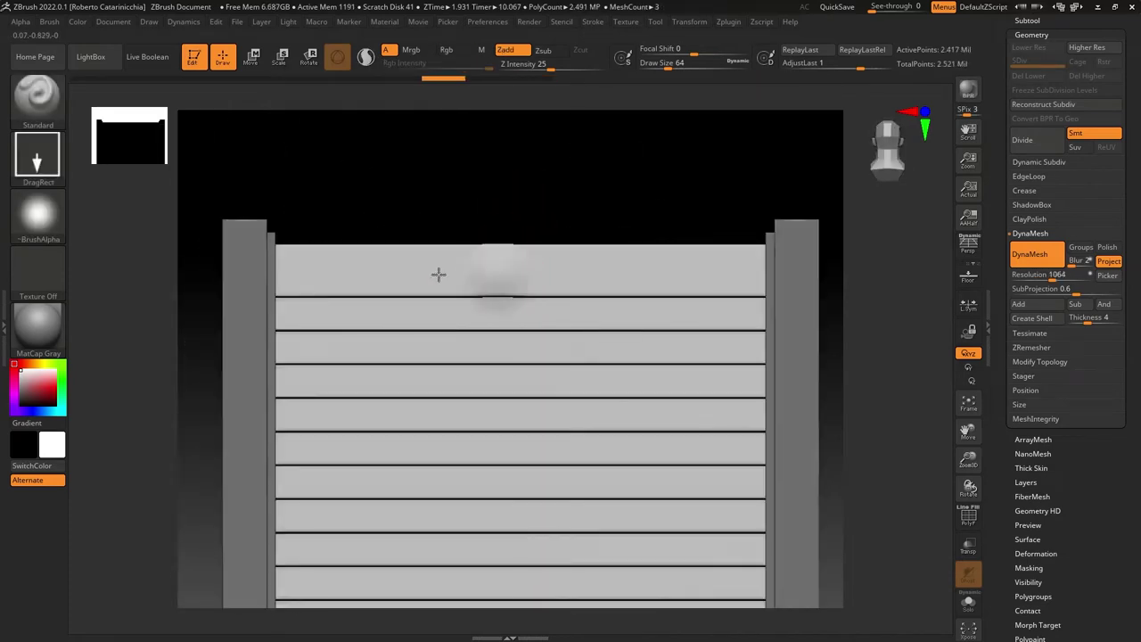
click(37, 215)
click(508, 474)
drag(369, 262, 374, 145)
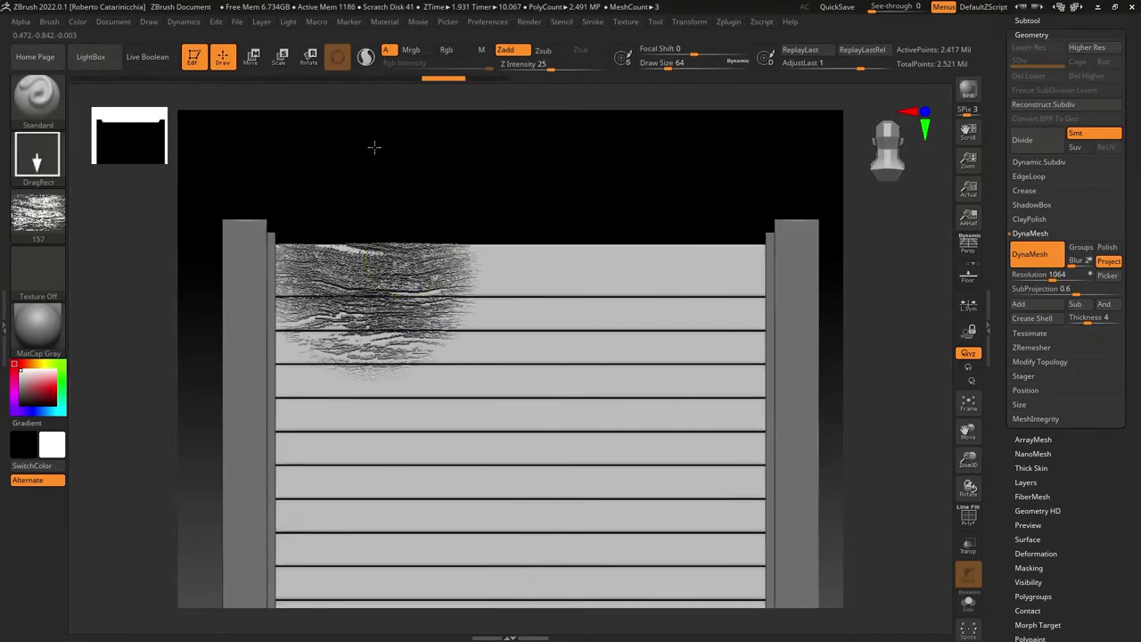
key(ctrl+z)
drag(530, 68, 529, 67)
mouse_move(348, 270)
mouse_down()
mouse_move(347, 204)
mouse_move(410, 219)
mouse_move(416, 255)
mouse_up()
key(ctrl+z)
alt+drag(423, 134, 486, 185)
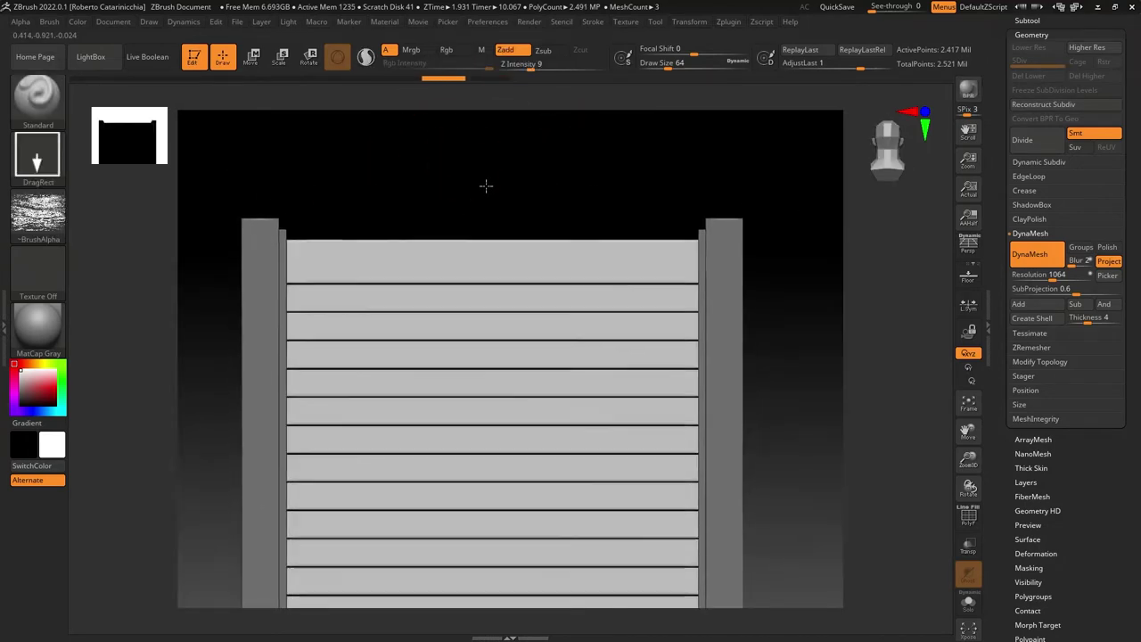
click(969, 602)
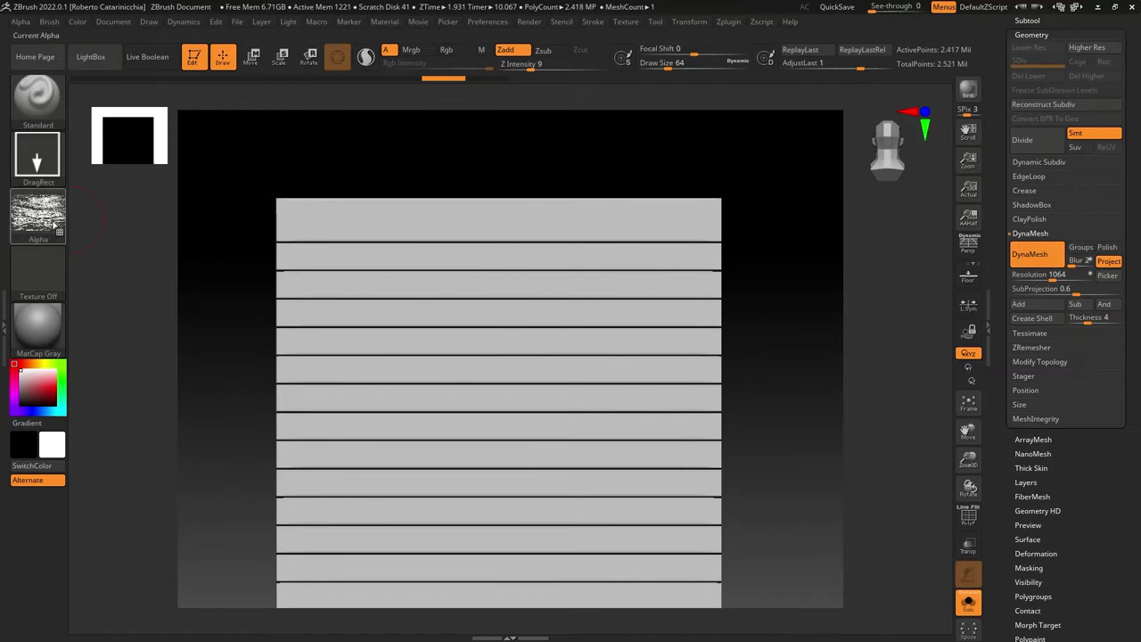
Load a streaky crack alpha and stamp the first crack patches, adjusting auto masking.
click(37, 214)
click(395, 415)
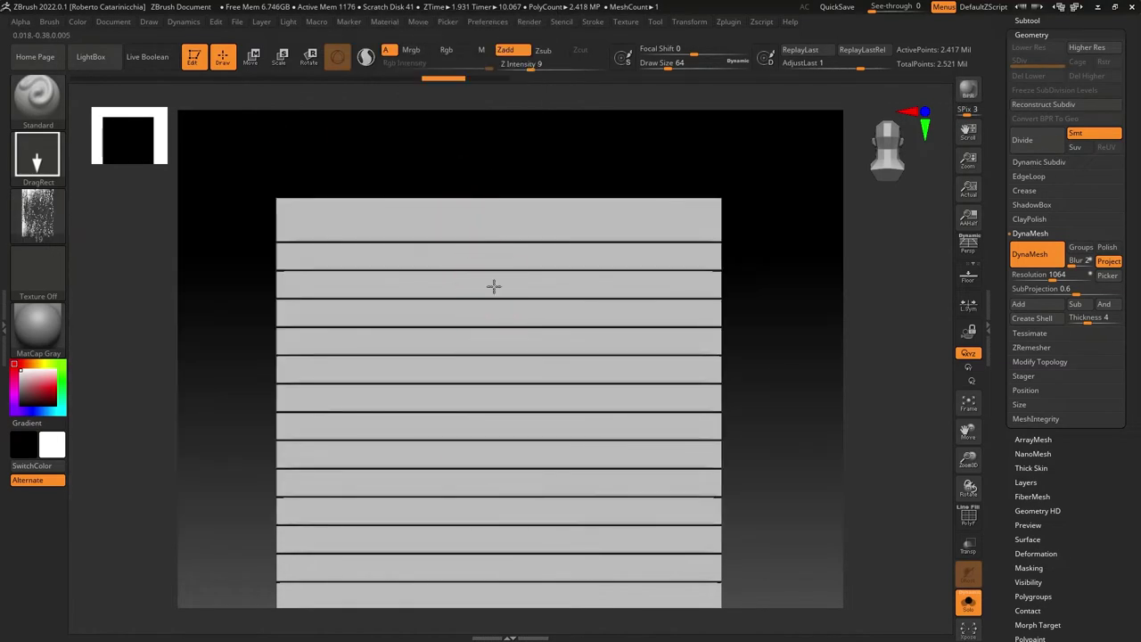
mouse_move(488, 343)
mouse_down()
mouse_move(224, 375)
mouse_move(406, 360)
mouse_up()
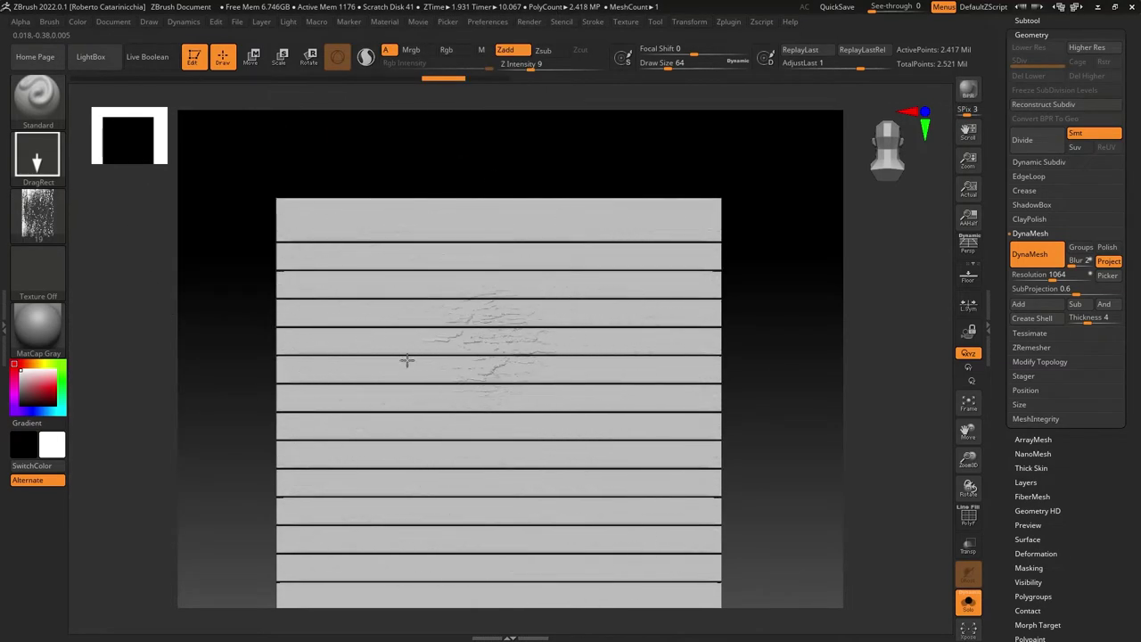
click(147, 22)
mouse_move(49, 21)
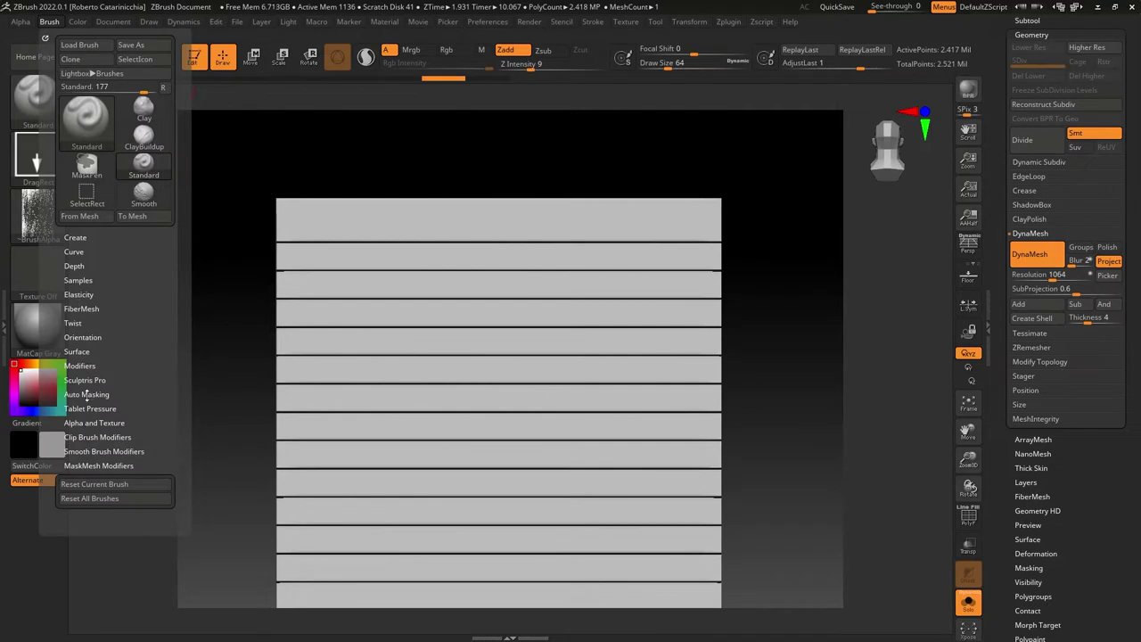
click(87, 395)
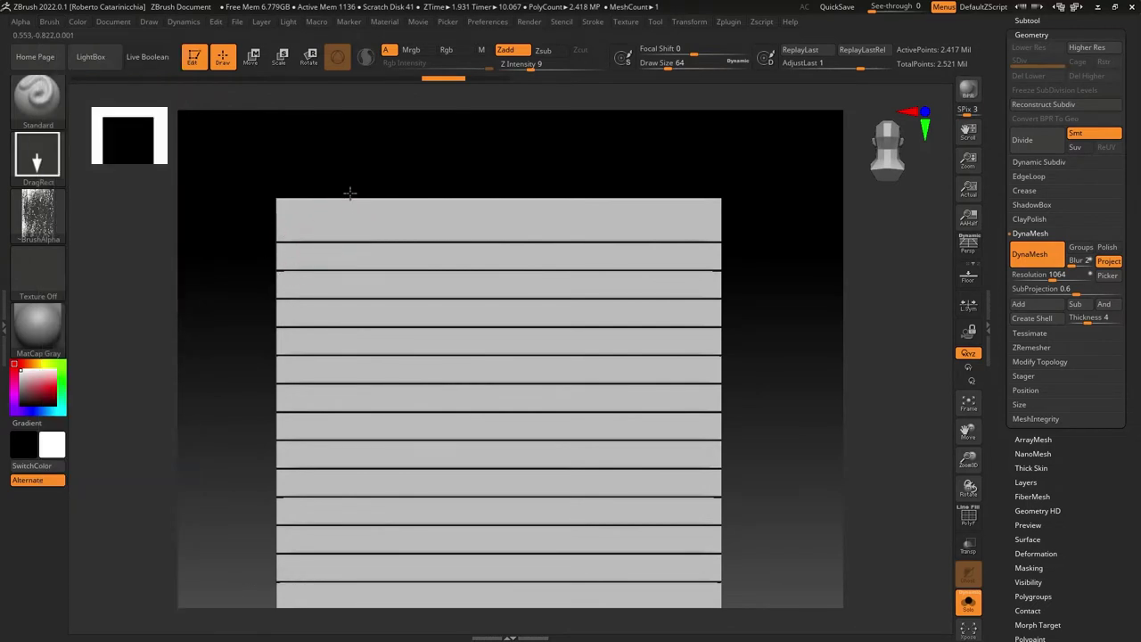
drag(349, 193, 455, 218)
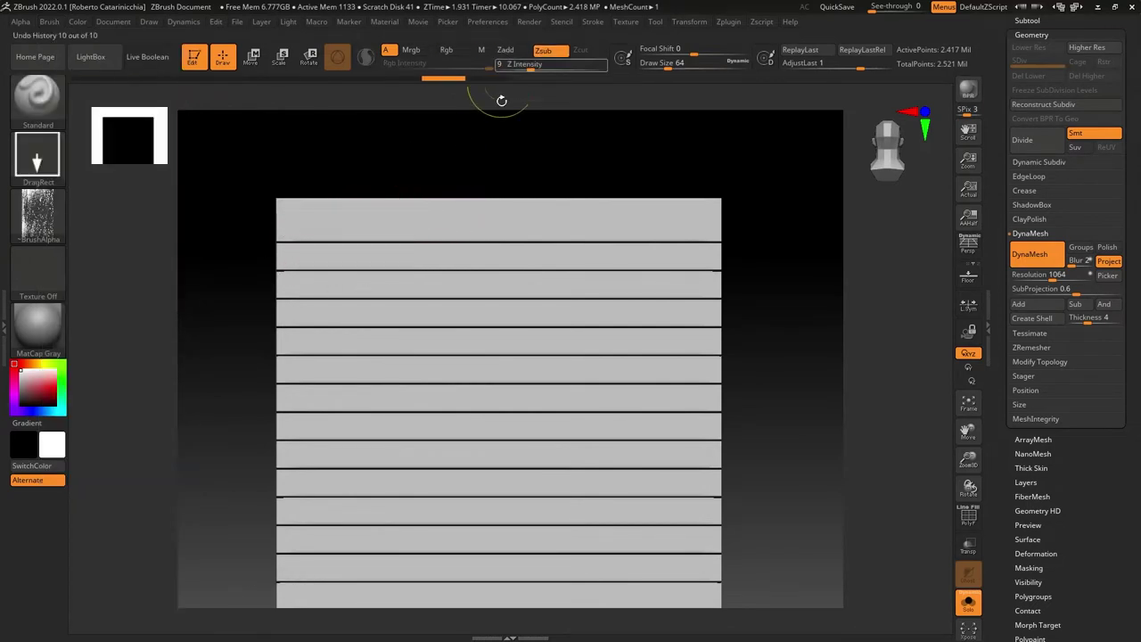
Carve crack stamps across the top, middle, lower and right-side boards.
alt+drag(379, 227, 281, 219)
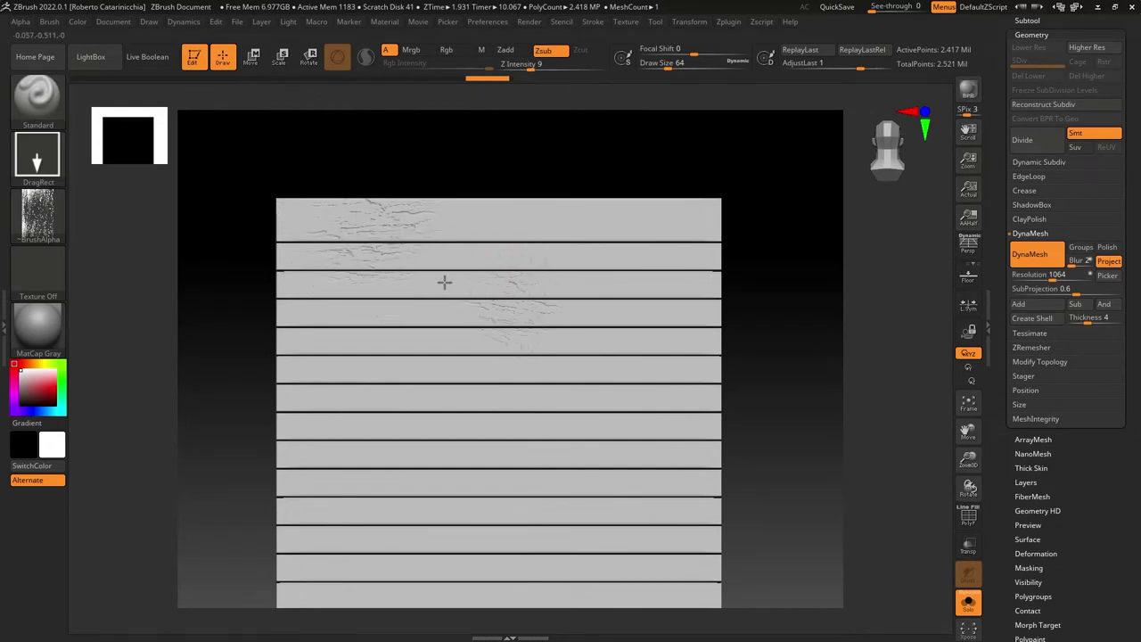
drag(444, 282, 386, 287)
drag(377, 370, 244, 357)
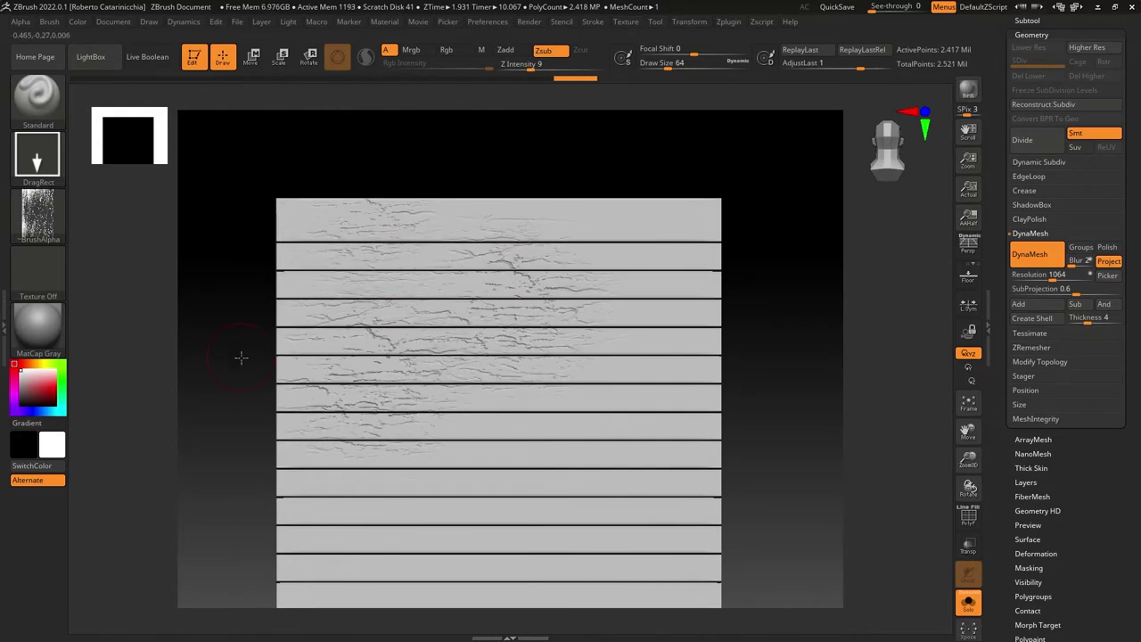
mouse_move(607, 437)
mouse_down()
mouse_move(474, 418)
mouse_move(333, 437)
mouse_up()
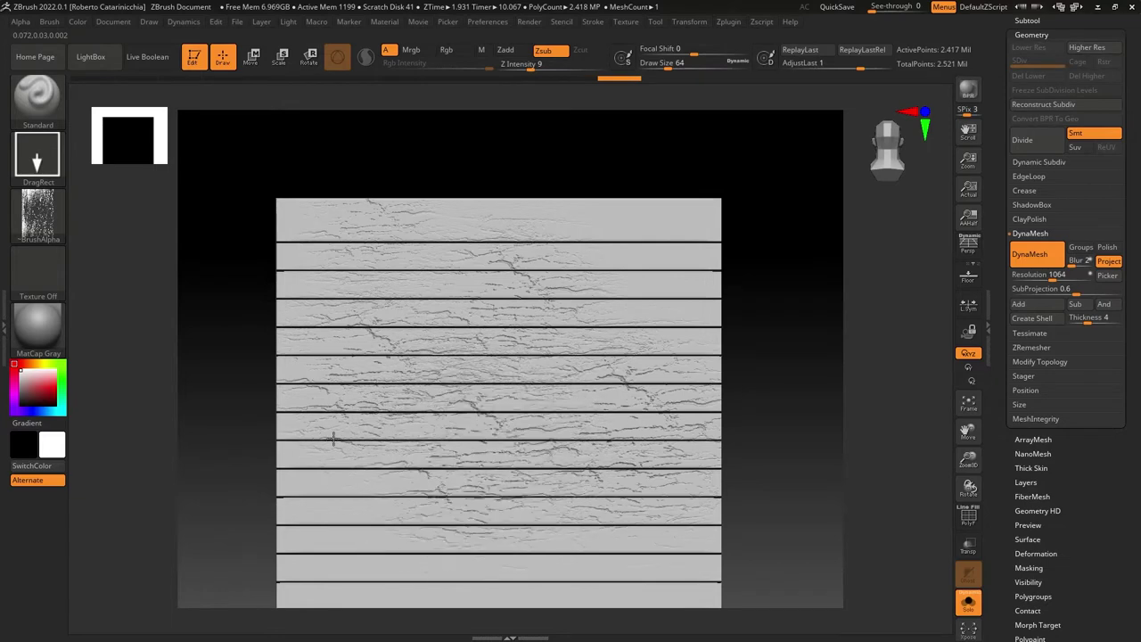
alt+drag(766, 419, 766, 330)
drag(331, 472, 277, 419)
mouse_move(504, 472)
mouse_down()
mouse_move(716, 501)
mouse_move(517, 446)
mouse_up()
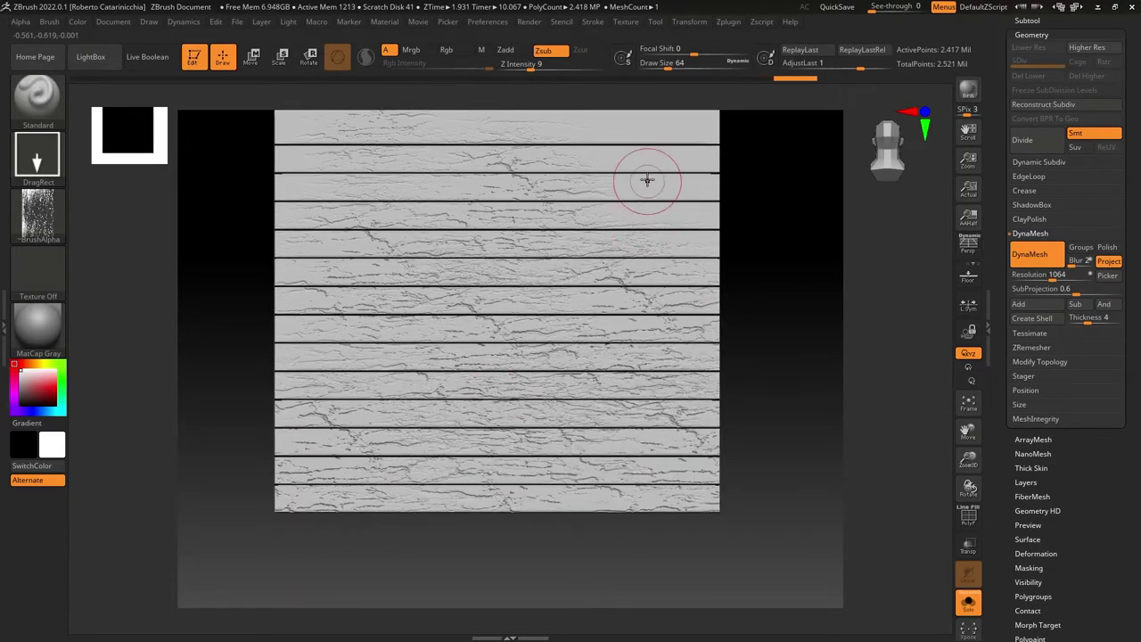
drag(649, 181, 803, 193)
mouse_move(303, 162)
mouse_down()
mouse_move(258, 223)
mouse_move(261, 316)
mouse_up()
drag(634, 220, 238, 249)
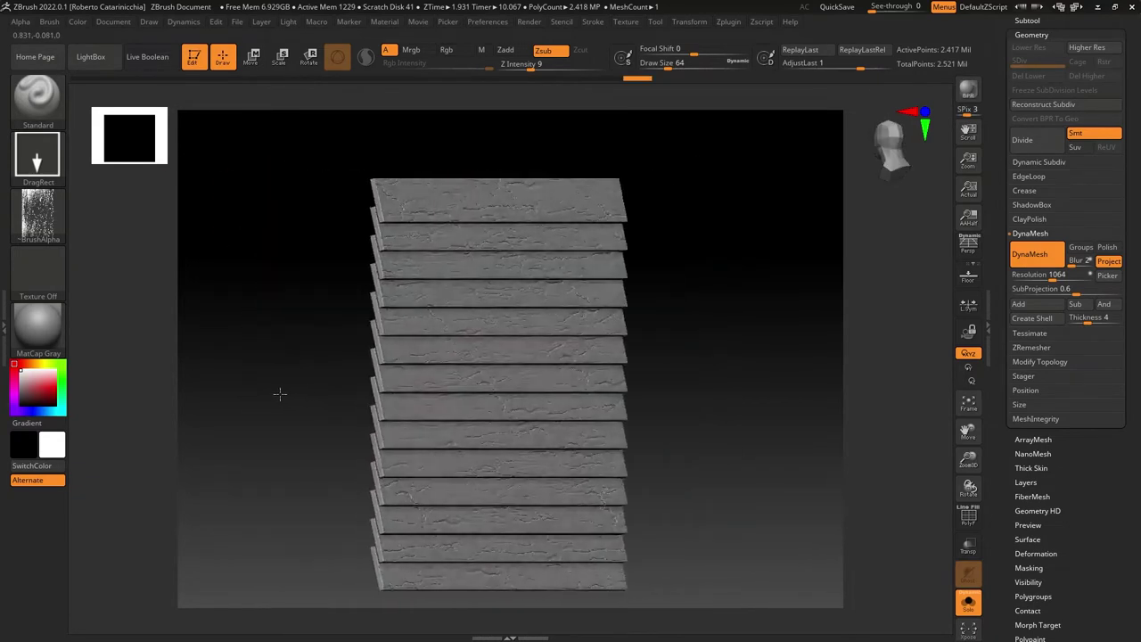
Carve crack Alpha 44 into the left-middle boards.
shift+drag(282, 403, 280, 395)
click(38, 214)
click(624, 450)
drag(381, 347, 482, 428)
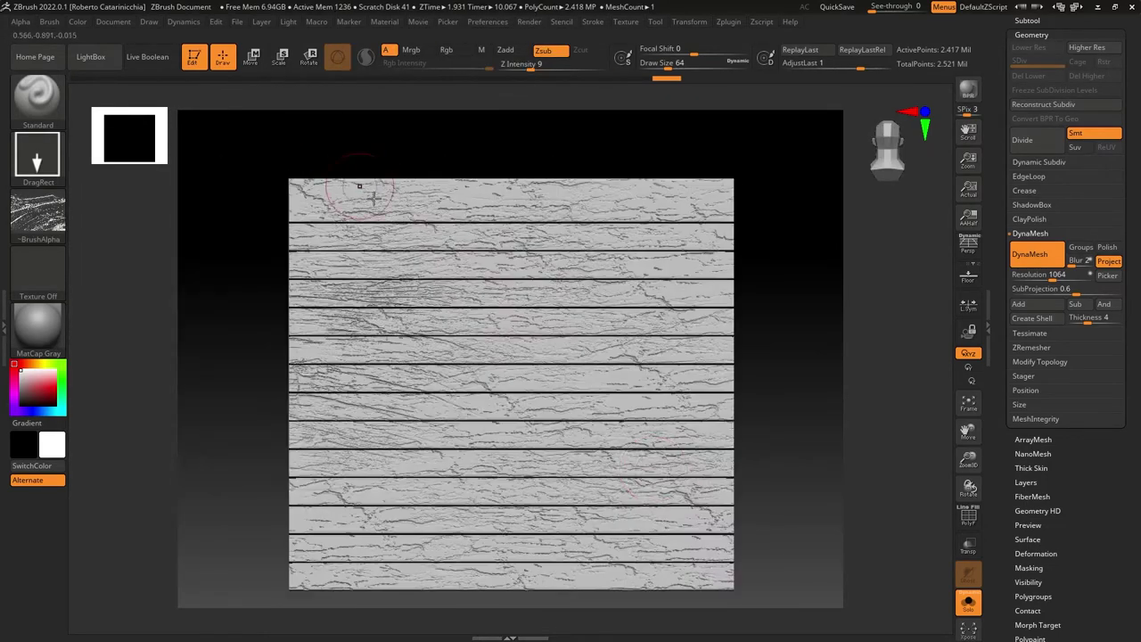
alt+right_drag(360, 187, 355, 144)
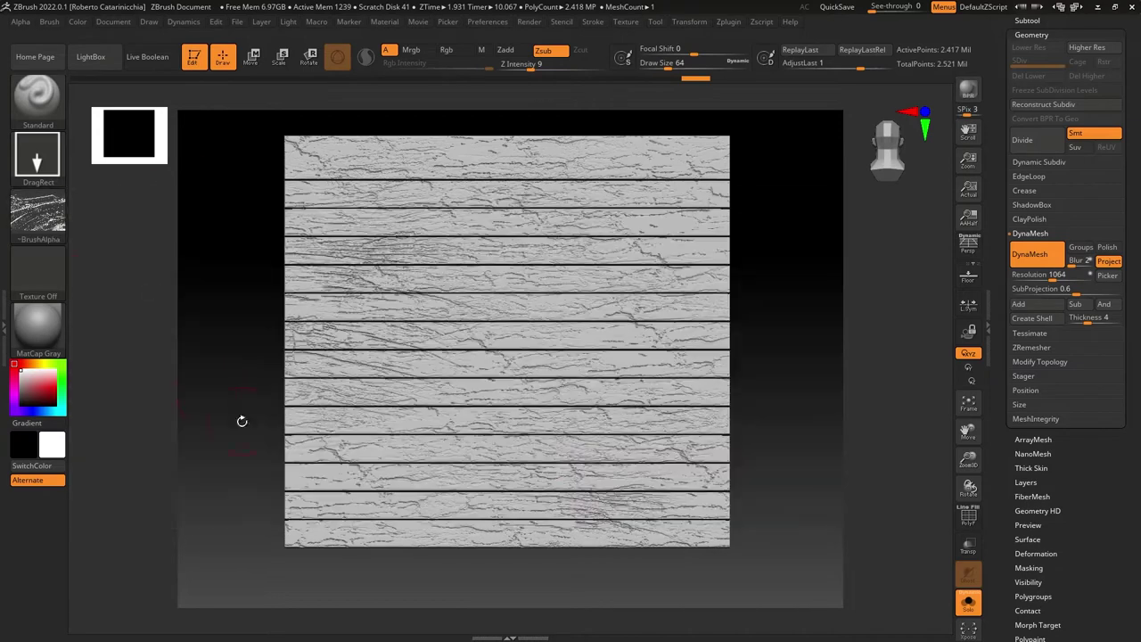
Try several crack alphas, including Alpha 62, and settle on the wood-grain crack alpha.
click(38, 211)
click(379, 410)
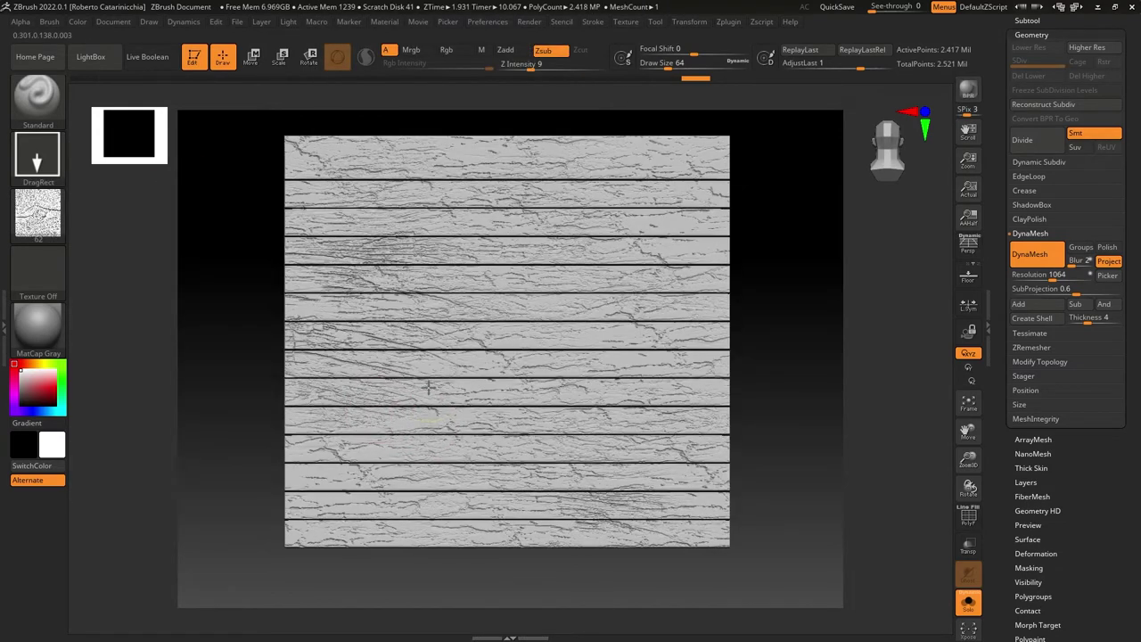
click(38, 211)
mouse_move(795, 444)
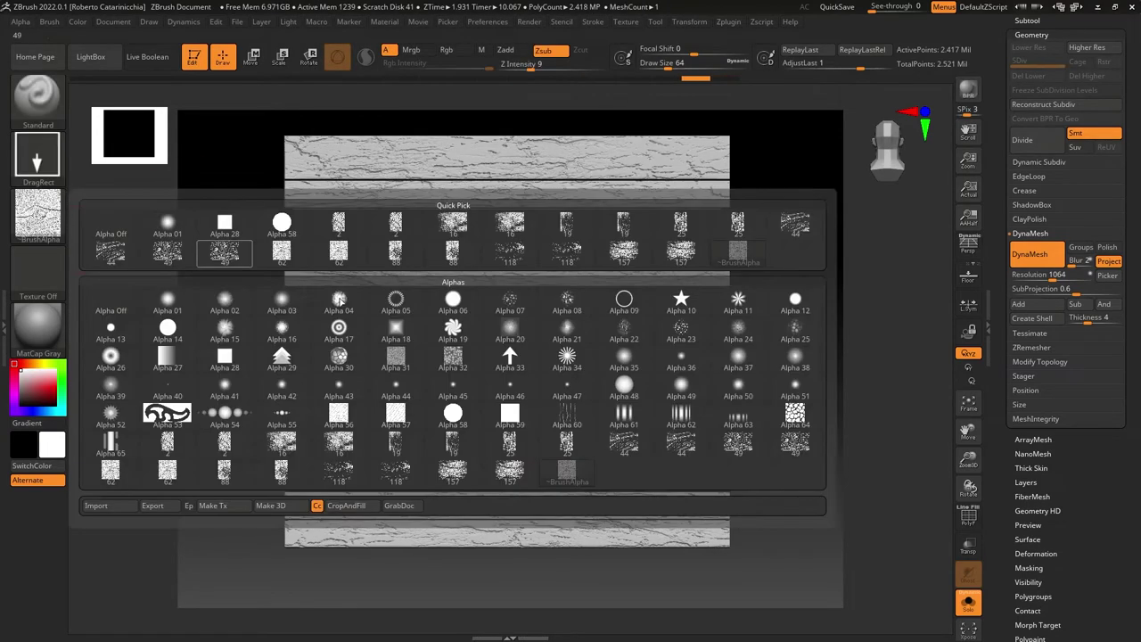
click(792, 452)
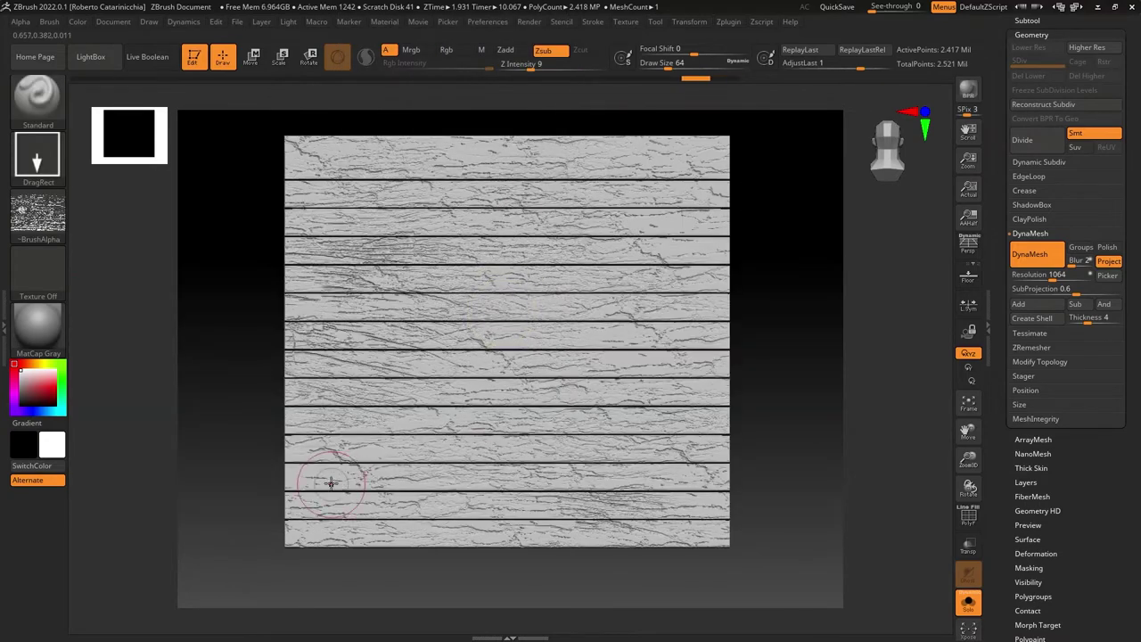
mouse_move(344, 569)
mouse_down()
mouse_move(308, 461)
mouse_move(693, 349)
mouse_move(306, 327)
mouse_up()
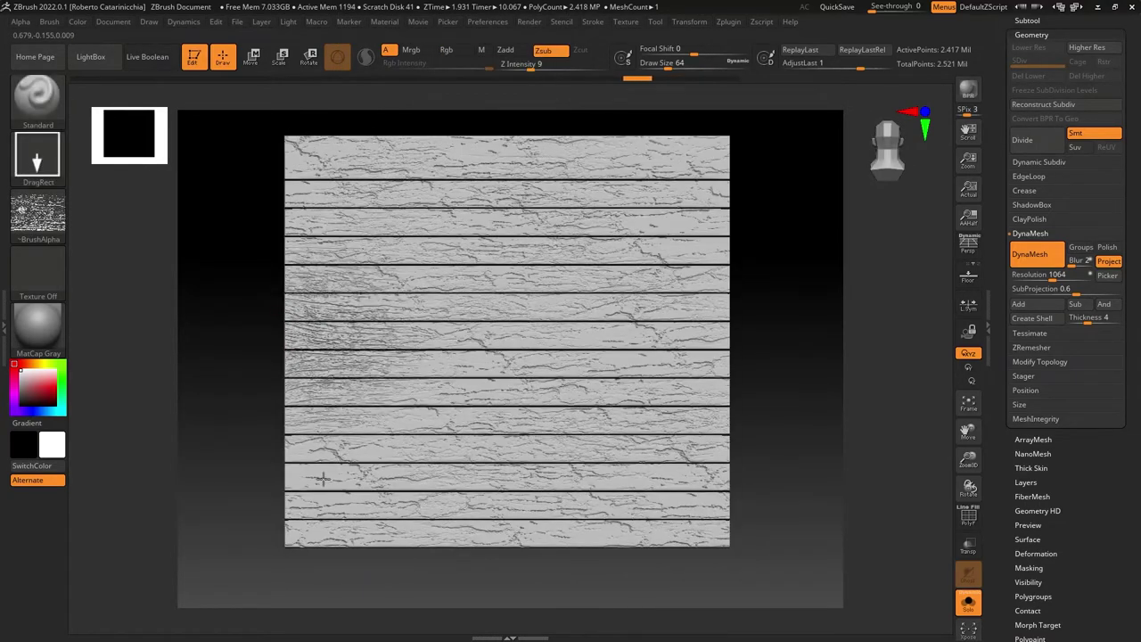
click(38, 212)
mouse_move(167, 469)
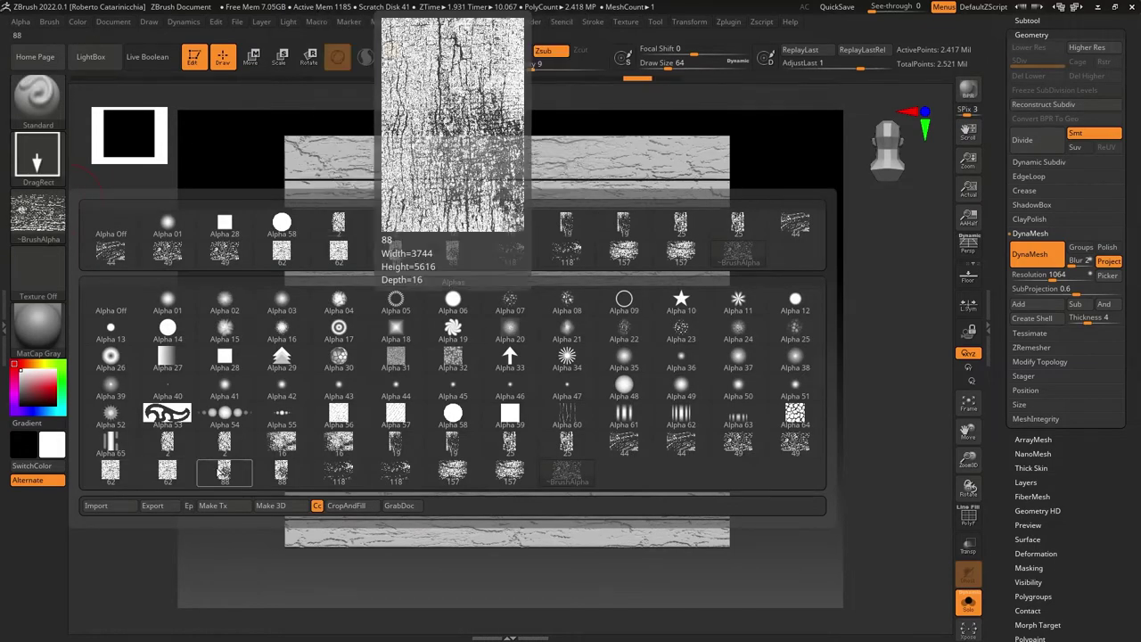
click(128, 474)
click(37, 211)
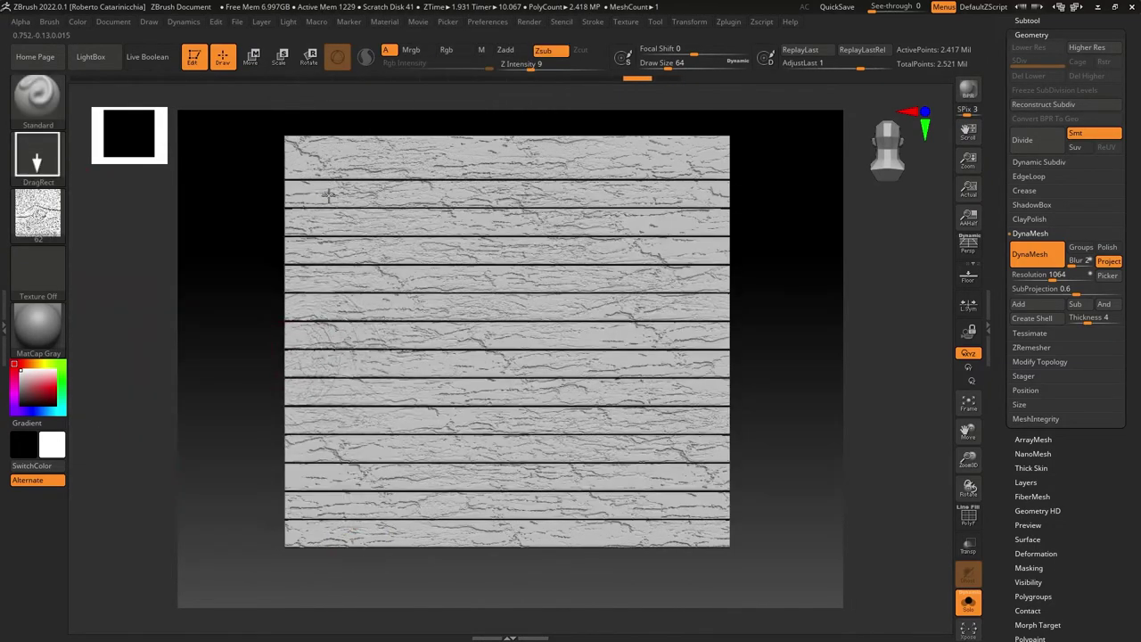
click(38, 211)
click(453, 442)
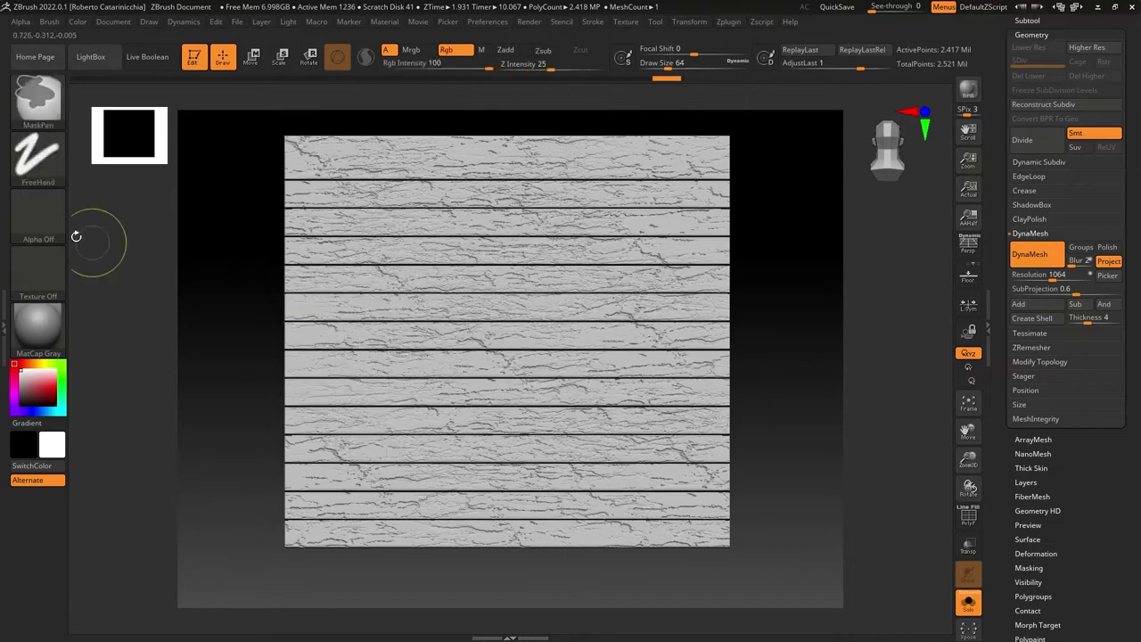
click(38, 212)
click(453, 442)
drag(605, 287, 752, 306)
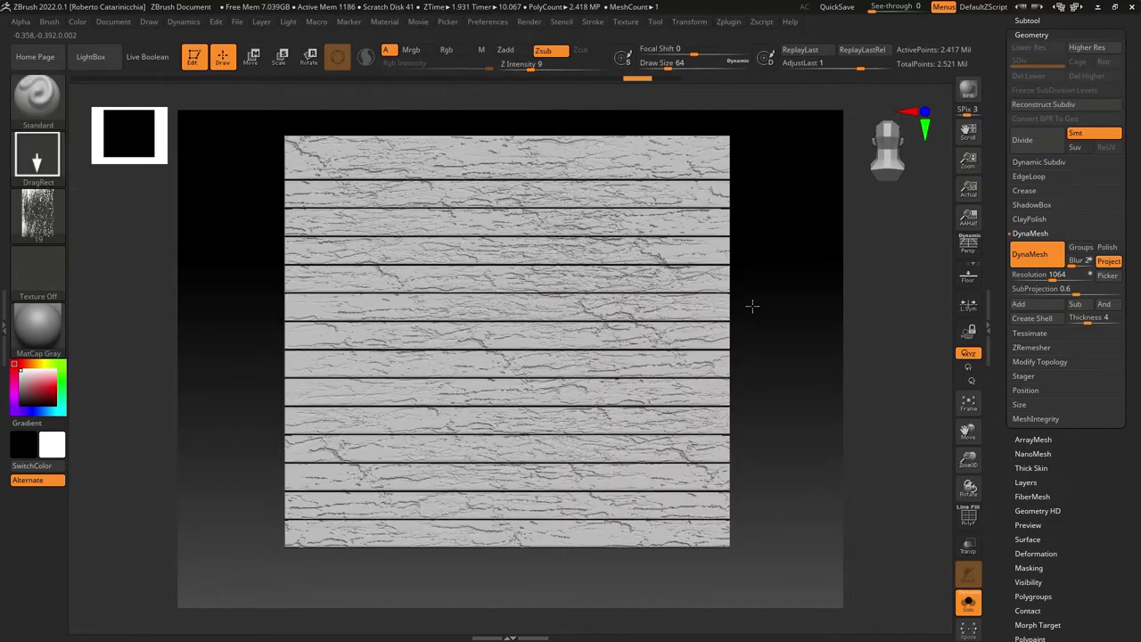
key(ctrl+z)
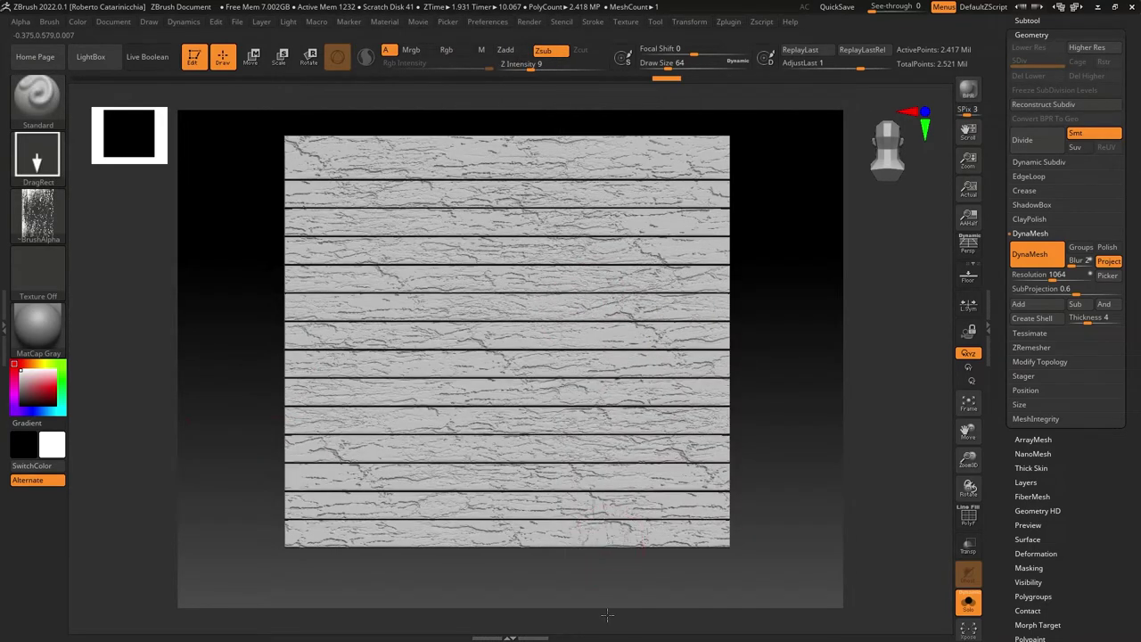
Switch to Zadd and stamp raised crack detail on the right, lower and lower-right planks.
click(507, 51)
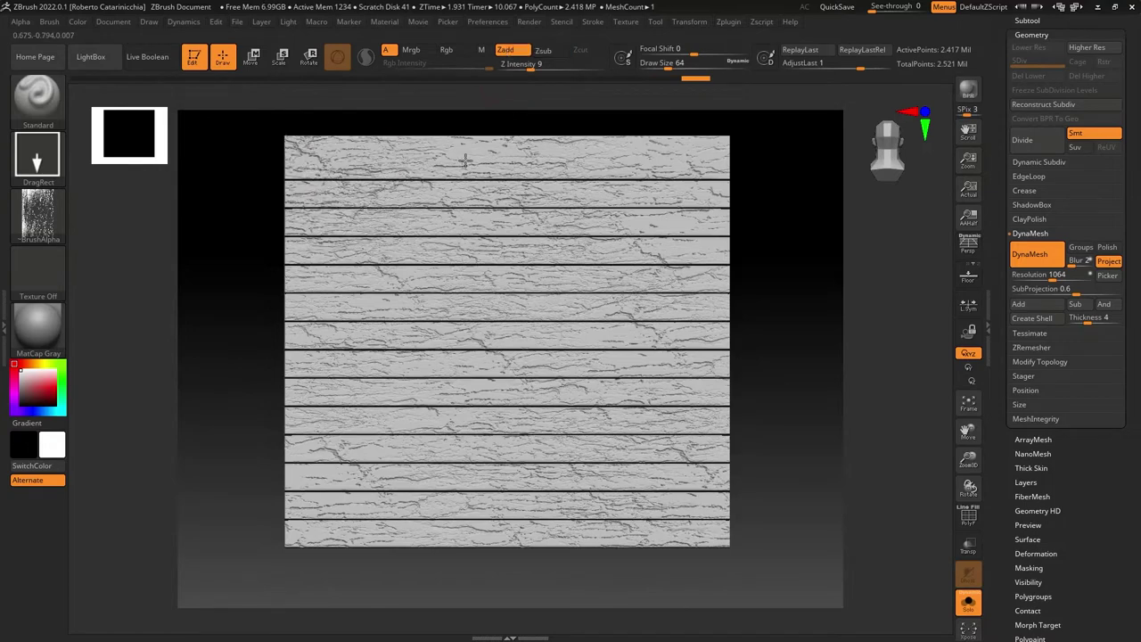
mouse_move(280, 294)
mouse_down()
mouse_move(670, 270)
mouse_move(598, 334)
mouse_up()
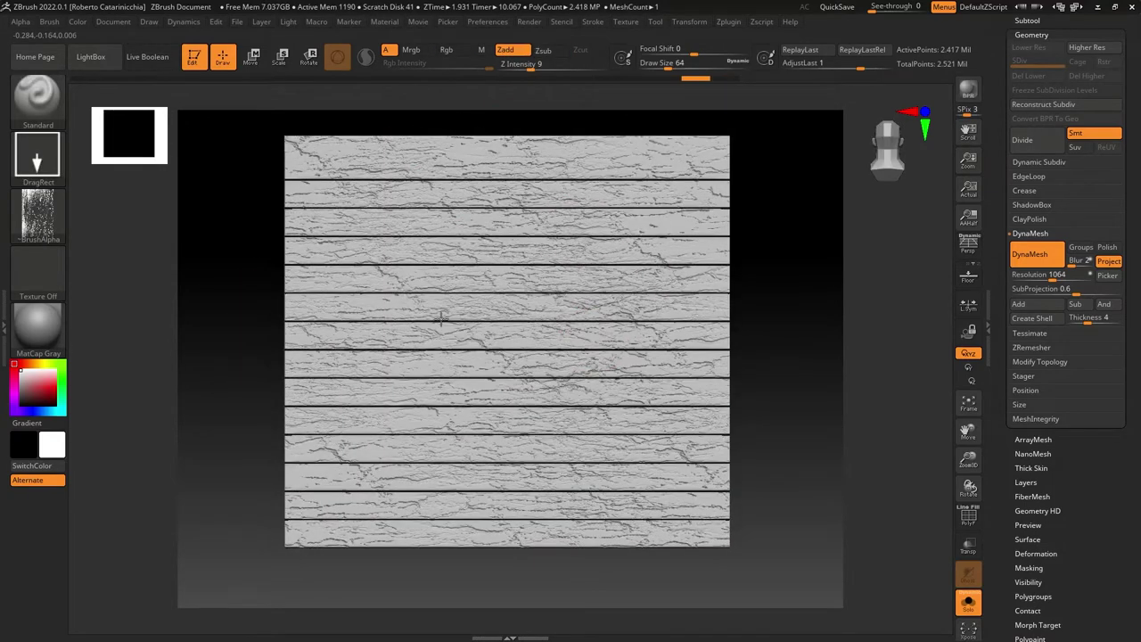
drag(440, 320, 426, 359)
drag(301, 457, 246, 470)
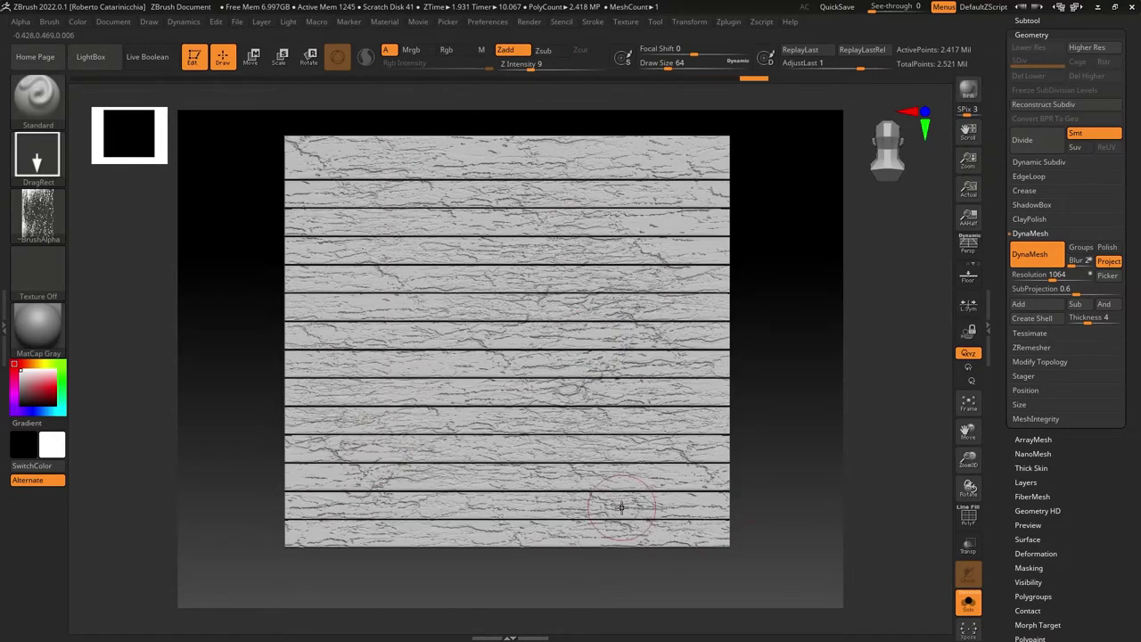
drag(621, 508, 532, 333)
drag(300, 185, 624, 217)
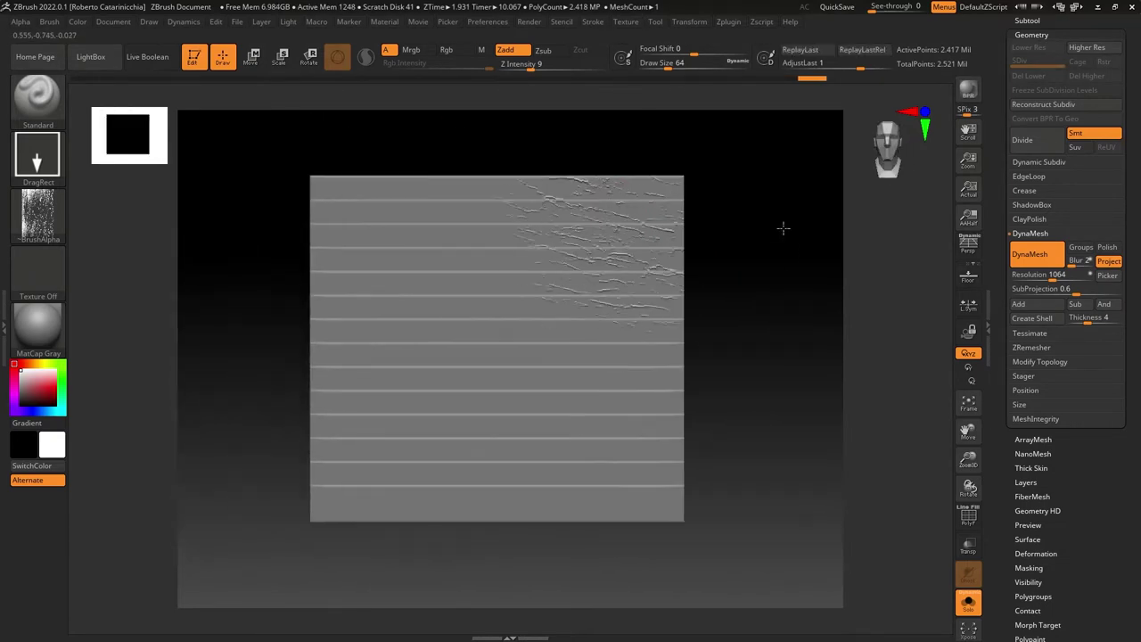
Undo and redo the recent crack strokes, then return the panel to front view.
key(ctrl+z)
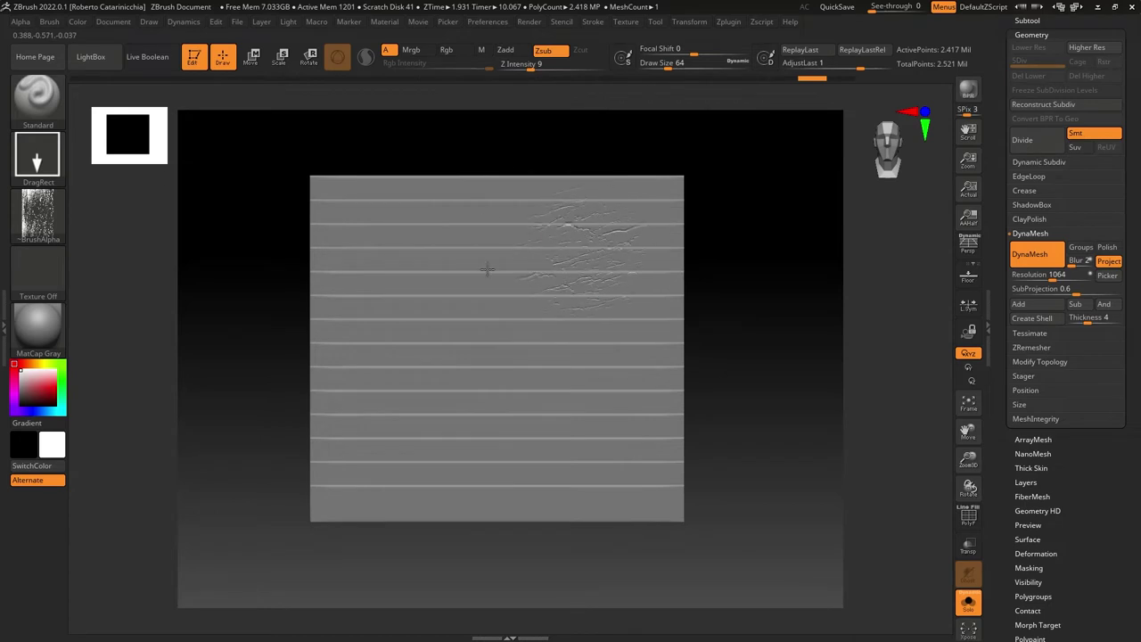
key(ctrl+shift+z)
key(ctrl+shift+z)
key(ctrl+shift+z)
key(ctrl+shift+z)
key(ctrl+shift+z)
key(ctrl+shift+z)
key(ctrl+shift+z)
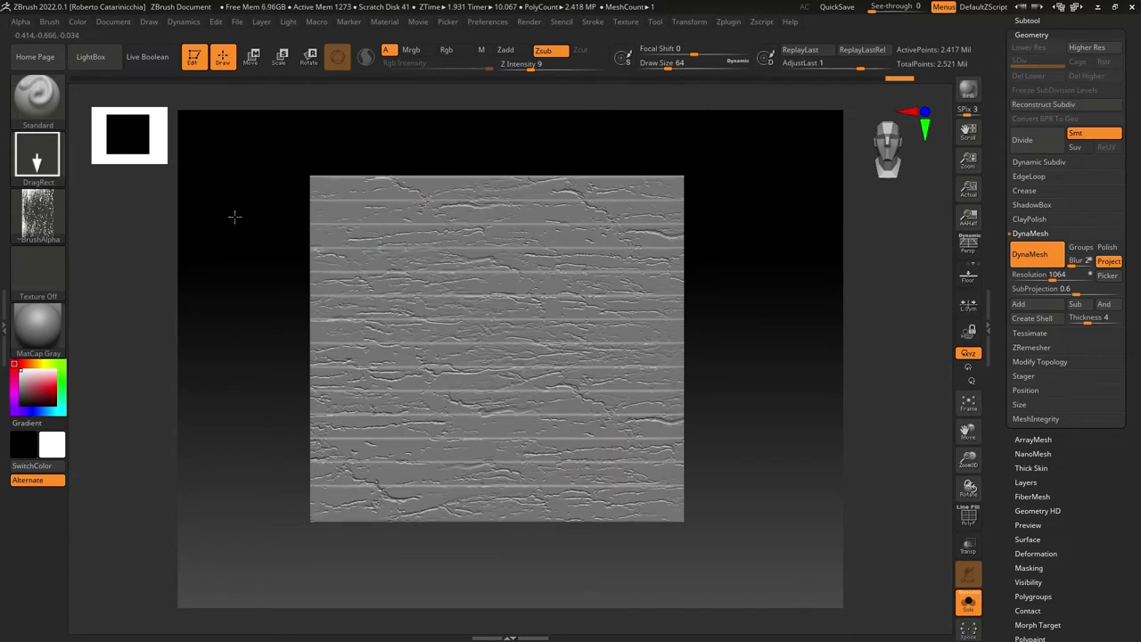
key(ctrl+z)
key(ctrl+z)
key(ctrl+shift+z)
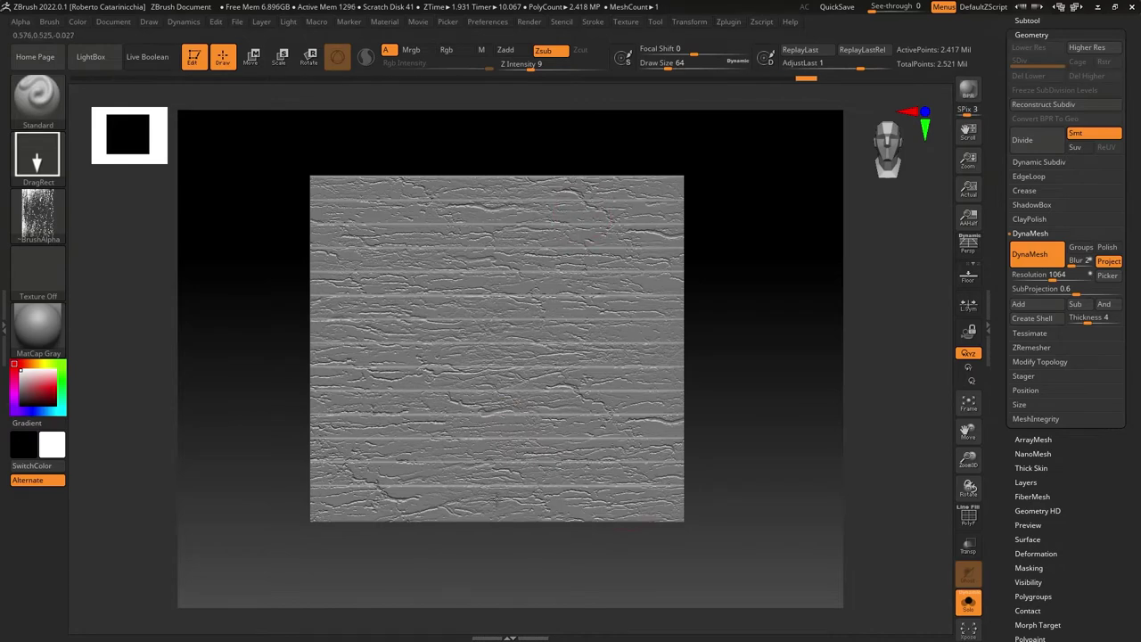
shift+drag(800, 327, 820, 247)
Turn Solo off, isolate the posts and enable DynaMesh at resolution 600.
click(969, 602)
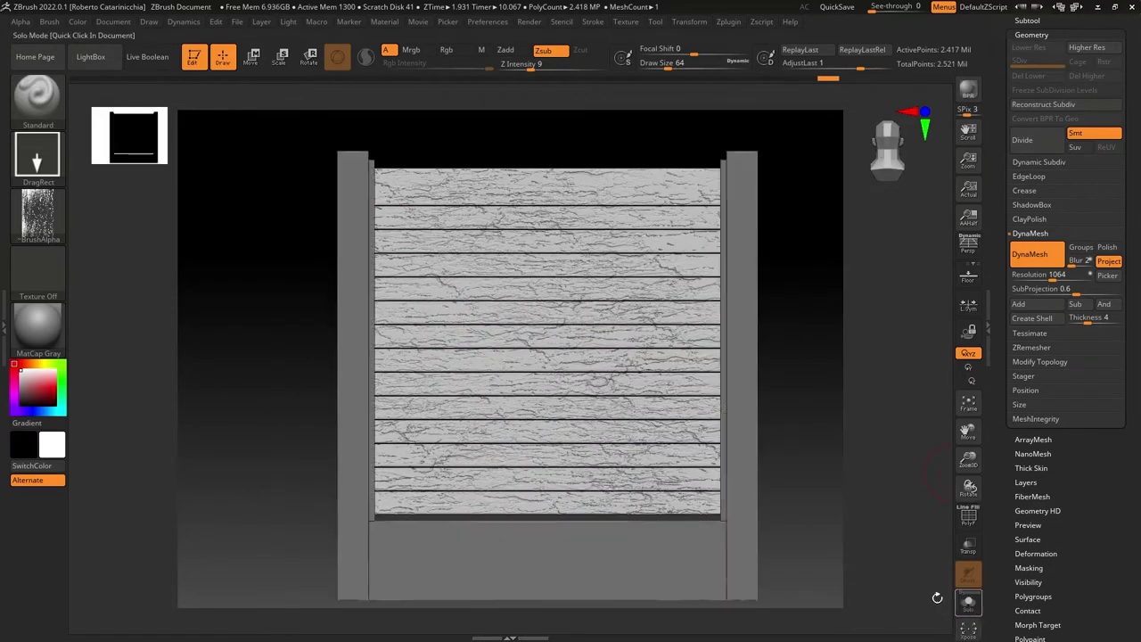
alt+click(724, 381)
key(alt+shift+s)
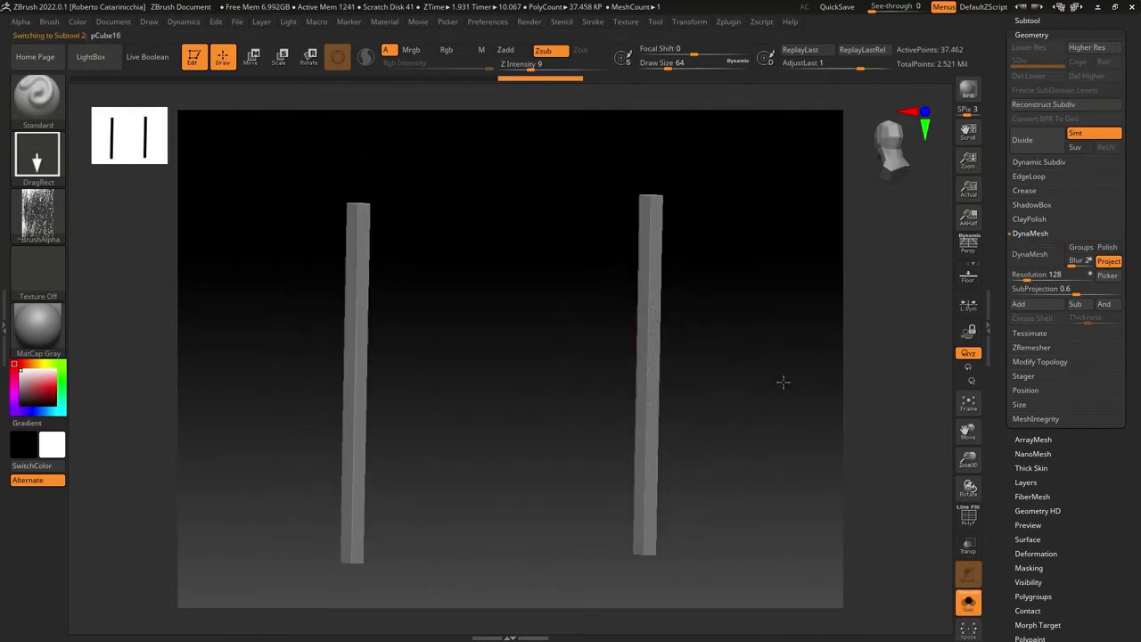
click(1030, 254)
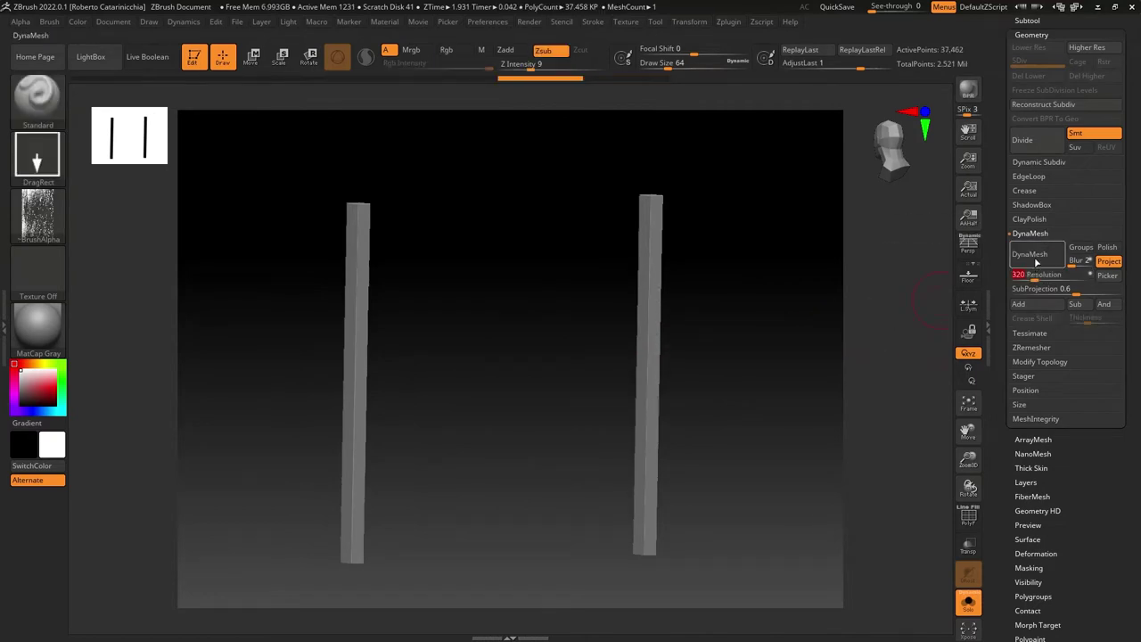
drag(1026, 275, 1043, 274)
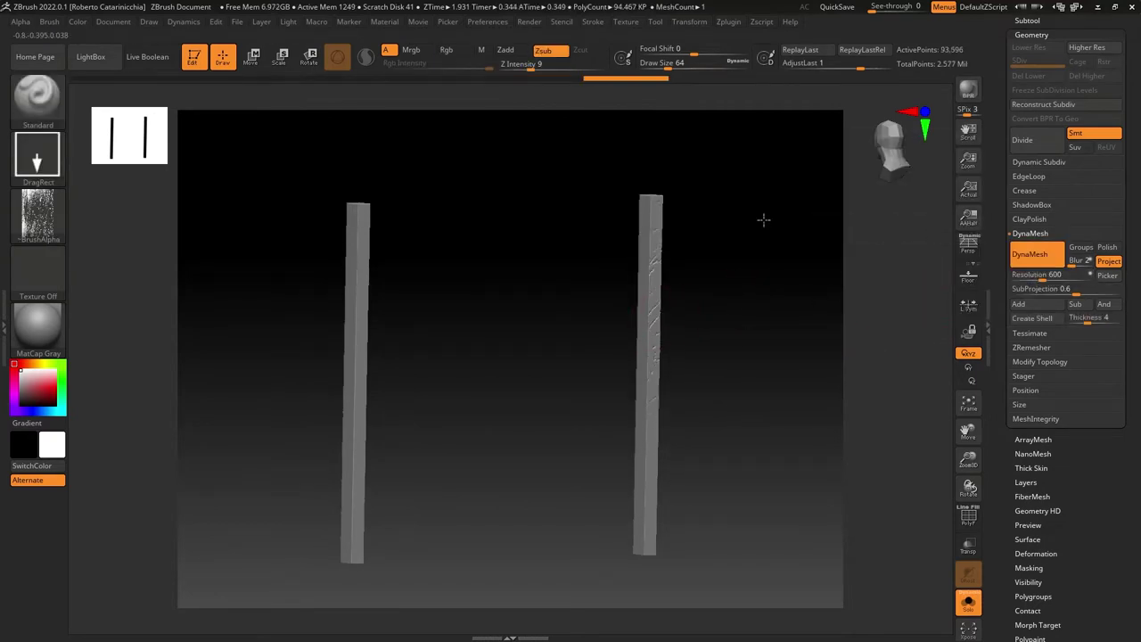
shift+drag(764, 218, 660, 236)
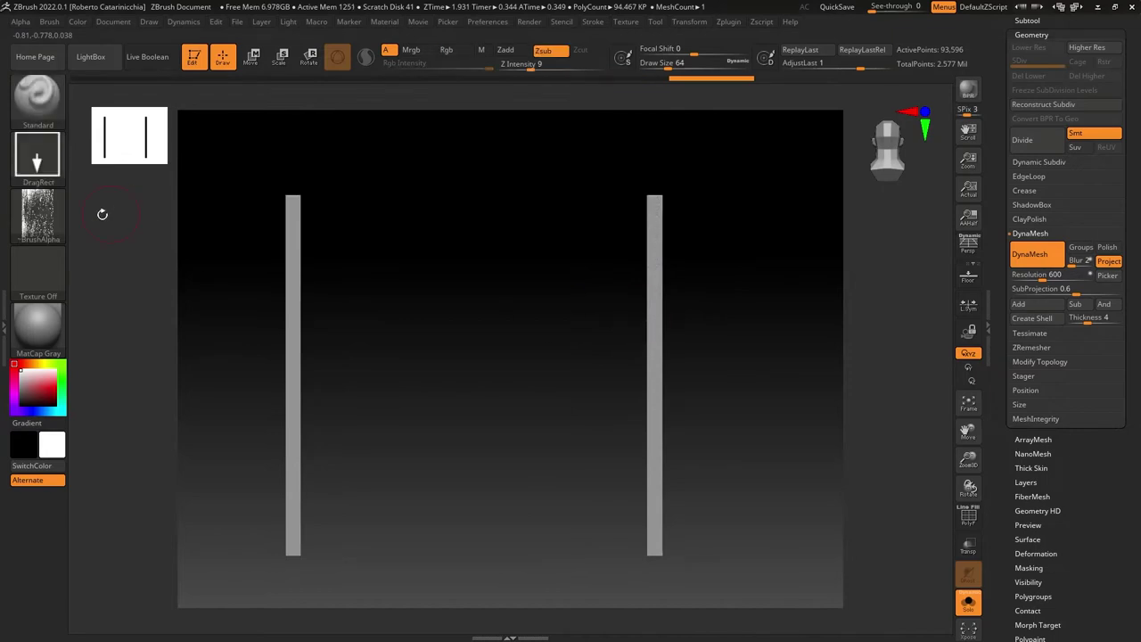
Load the bark texture alpha and orbit around the posts to view their sides.
click(37, 214)
mouse_move(509, 445)
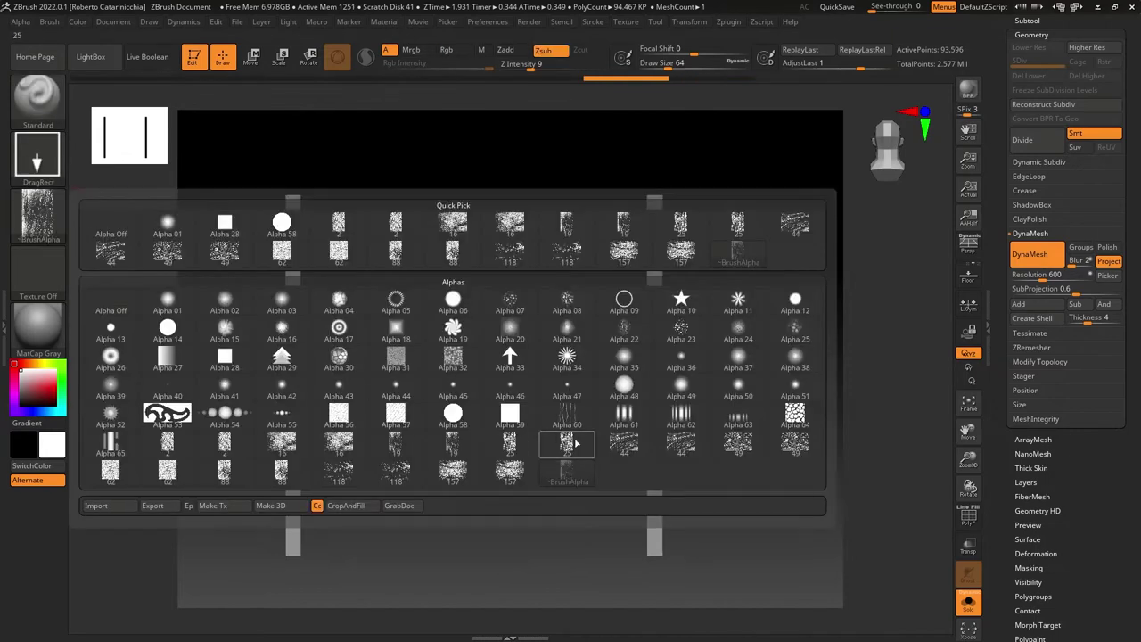
click(510, 444)
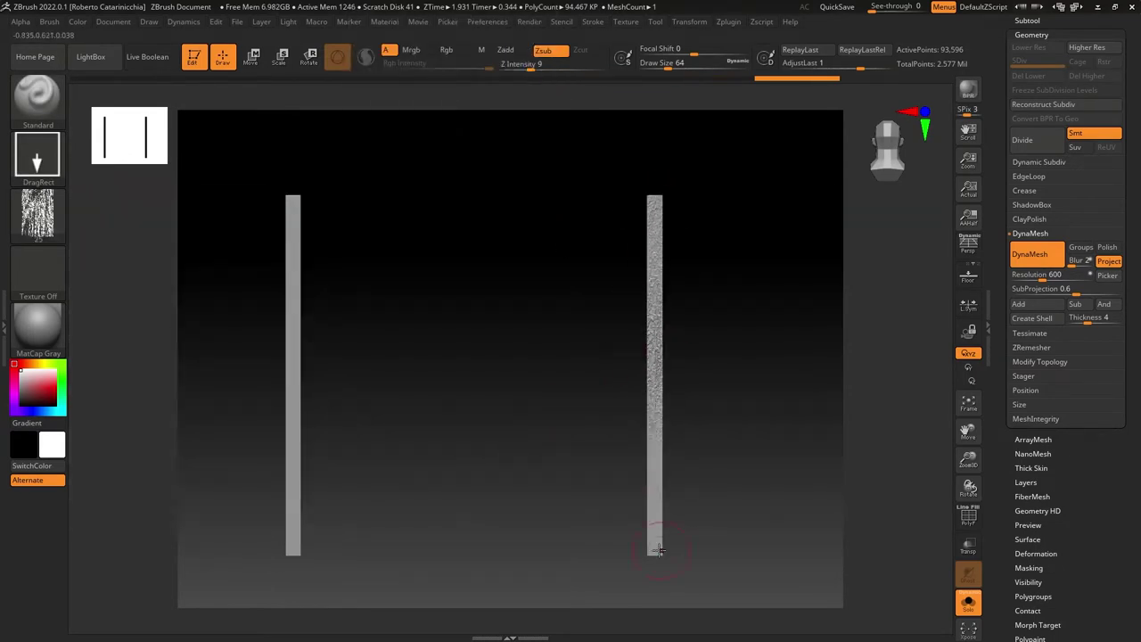
drag(697, 390, 648, 284)
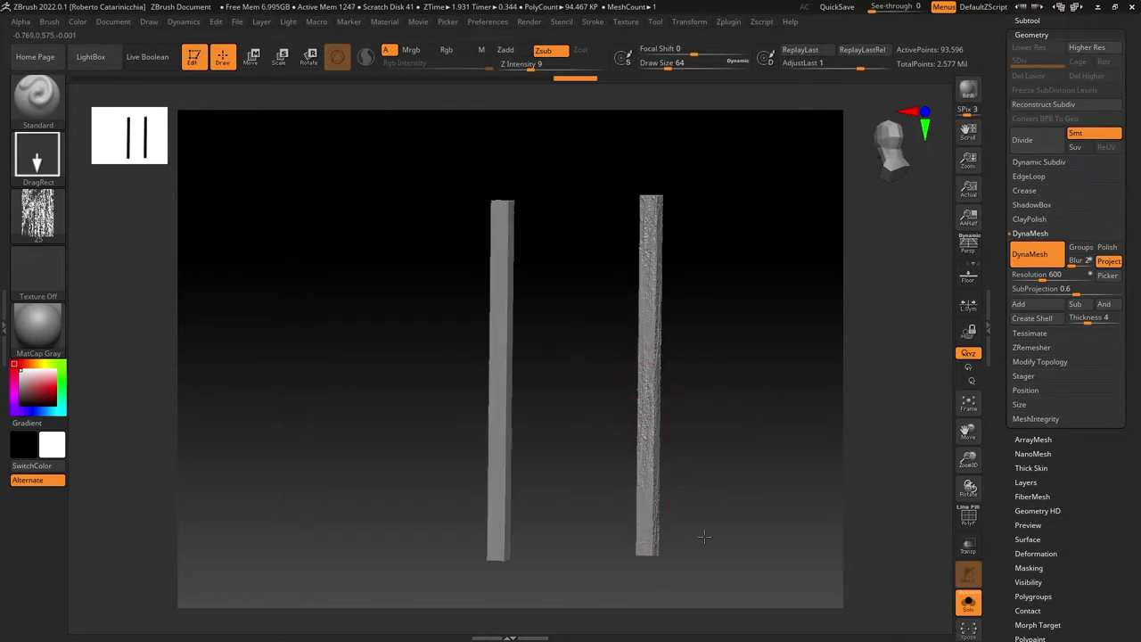
mouse_move(705, 536)
mouse_down()
mouse_move(665, 330)
mouse_move(695, 233)
mouse_up()
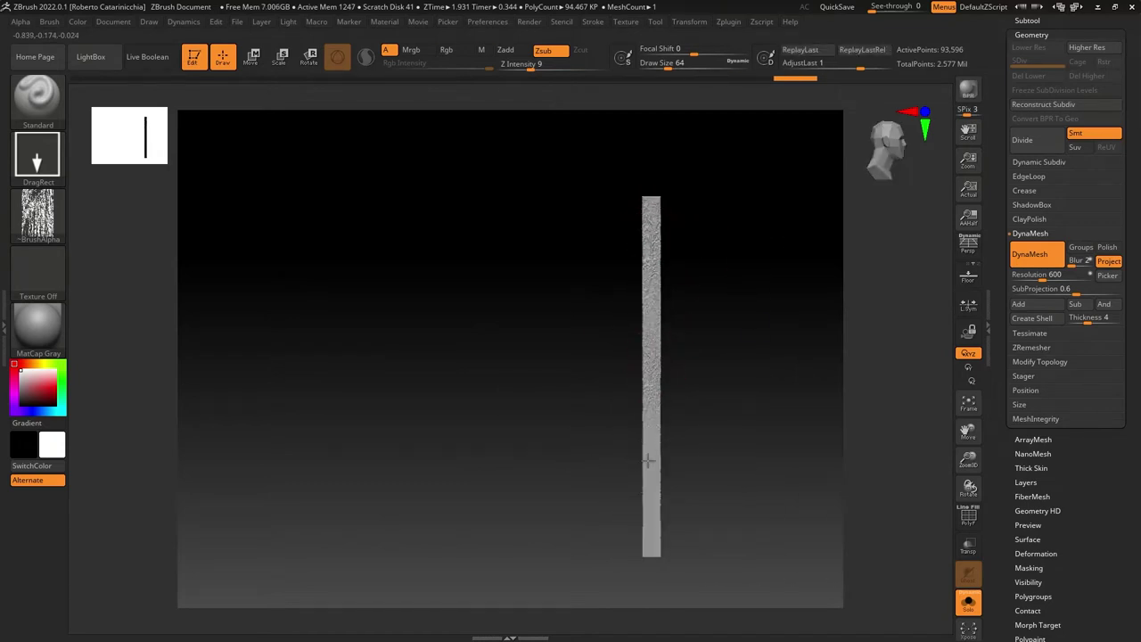
mouse_move(739, 540)
mouse_down()
mouse_move(739, 471)
mouse_move(543, 380)
mouse_move(404, 235)
mouse_up()
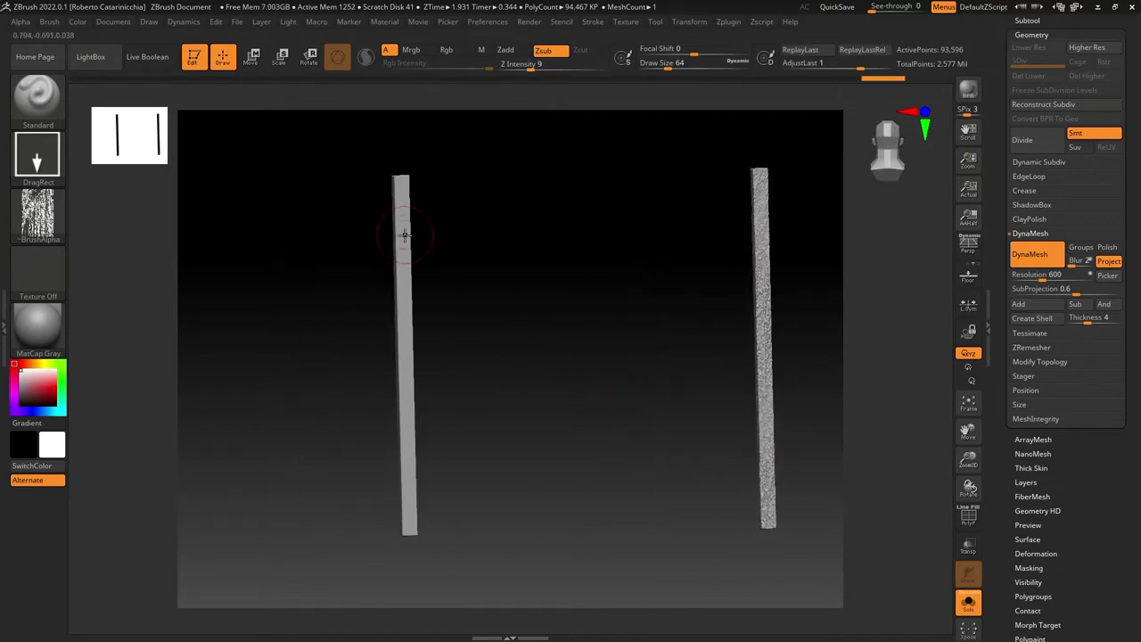
mouse_move(421, 348)
mouse_down()
mouse_move(440, 400)
mouse_move(433, 584)
mouse_up()
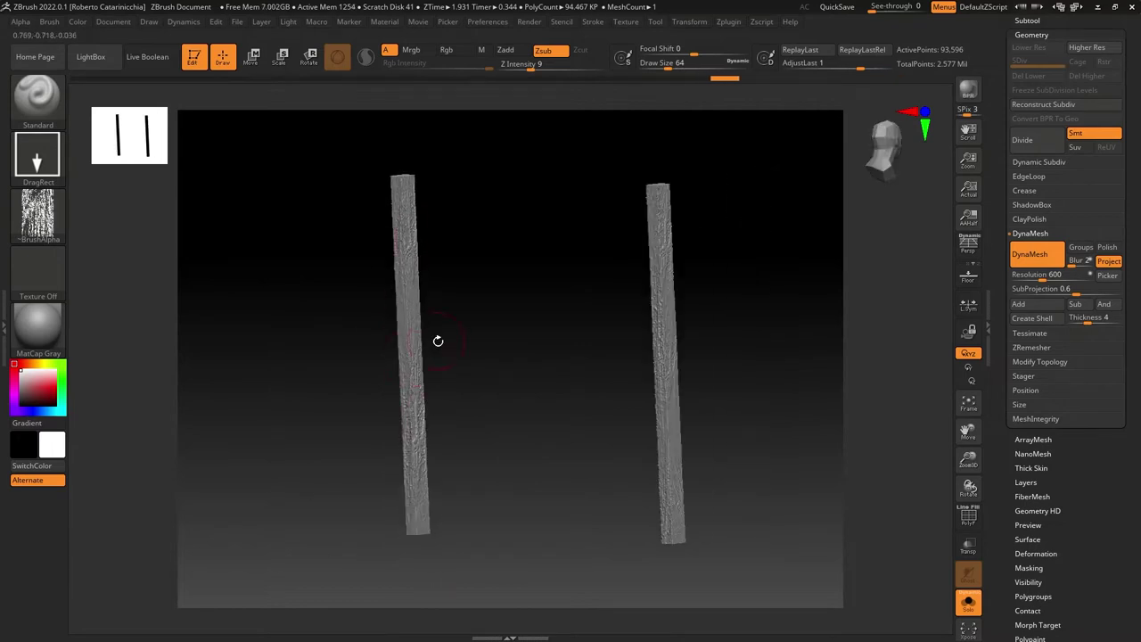
shift+drag(437, 340, 456, 251)
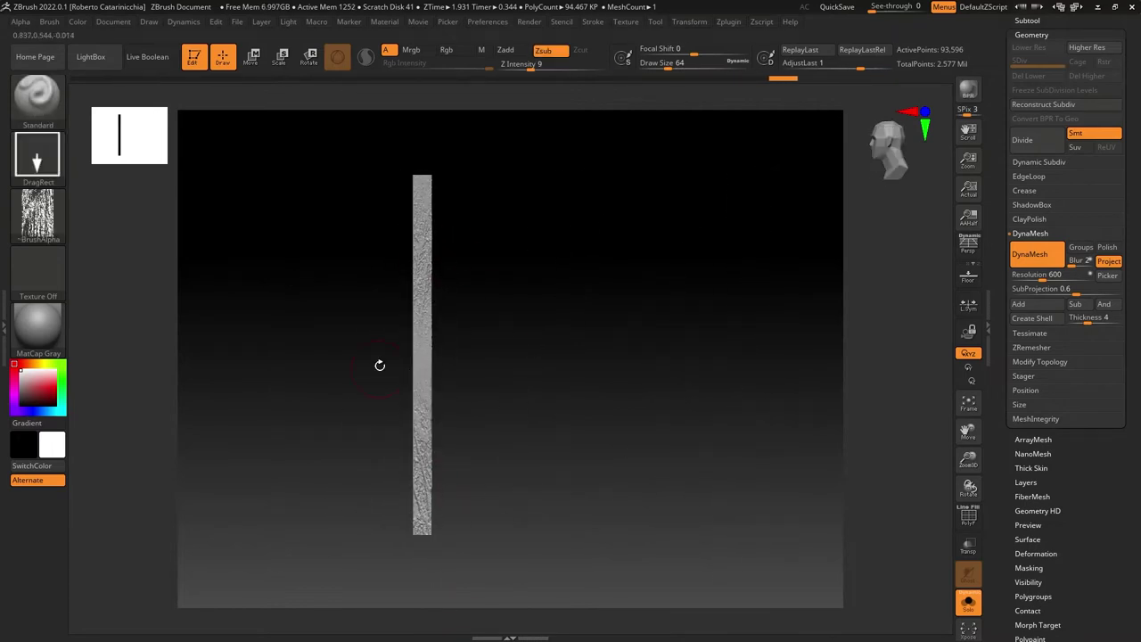
mouse_move(408, 486)
mouse_down()
mouse_move(476, 318)
mouse_move(176, 241)
mouse_up()
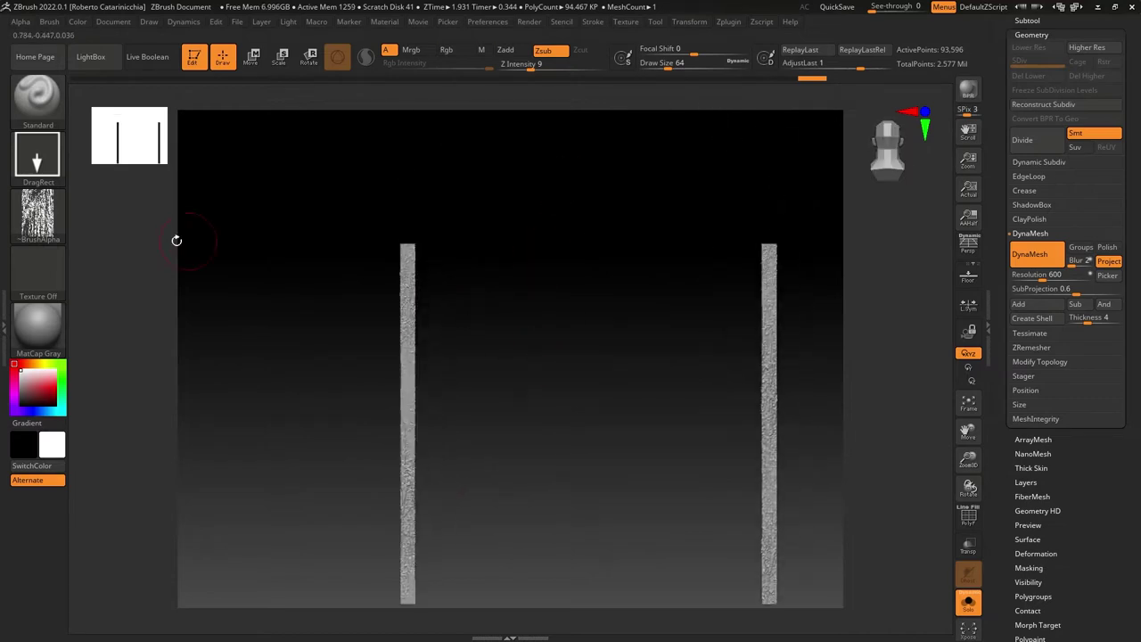
Switch to a wood texture alpha and review both posts from several angles.
click(37, 214)
click(422, 235)
mouse_move(422, 234)
mouse_down()
mouse_move(473, 389)
mouse_move(472, 295)
mouse_move(519, 410)
mouse_move(588, 278)
mouse_up()
mouse_move(497, 476)
mouse_down()
mouse_move(507, 161)
mouse_move(525, 312)
mouse_move(695, 466)
mouse_up()
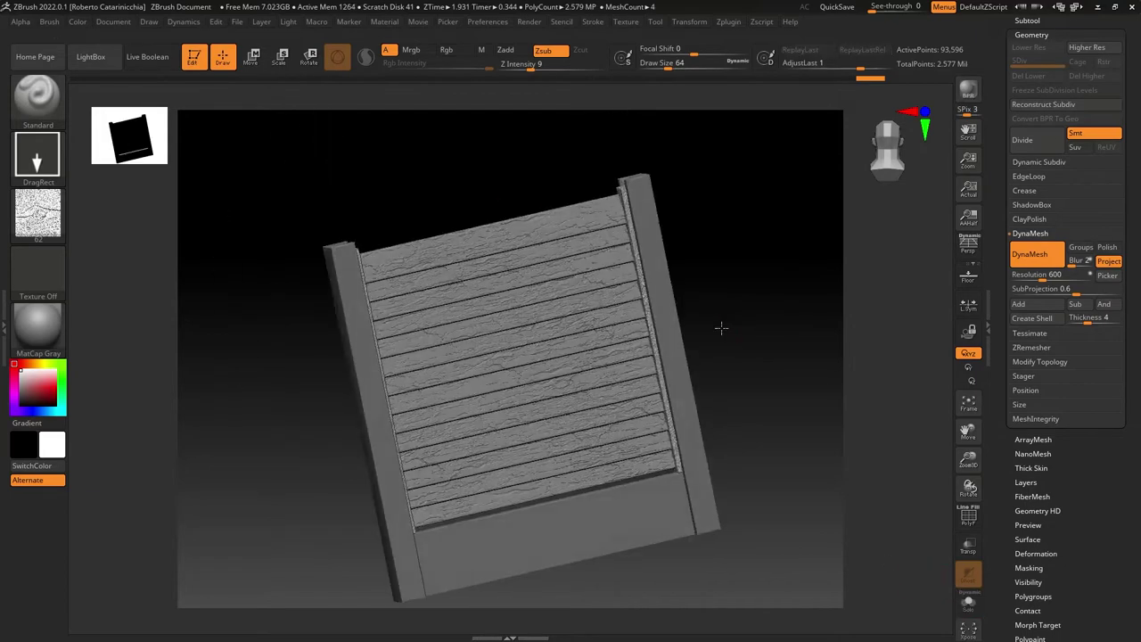
drag(721, 328, 610, 512)
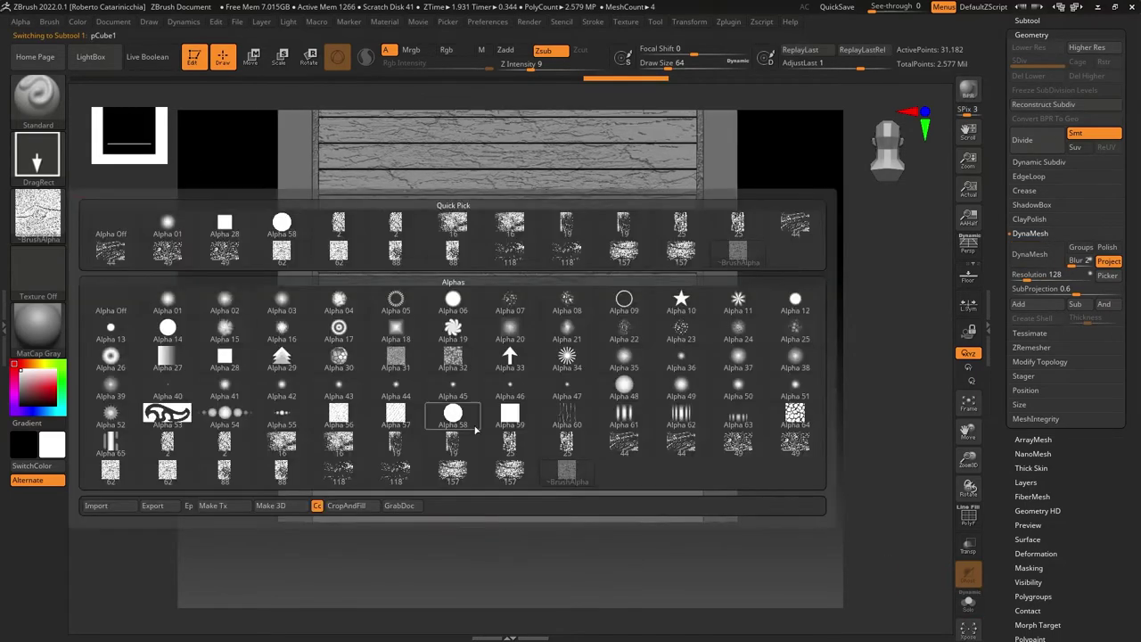
Enable DynaMesh at resolution 600 and load a grainy noise alpha at strength 4.
click(511, 329)
click(1038, 262)
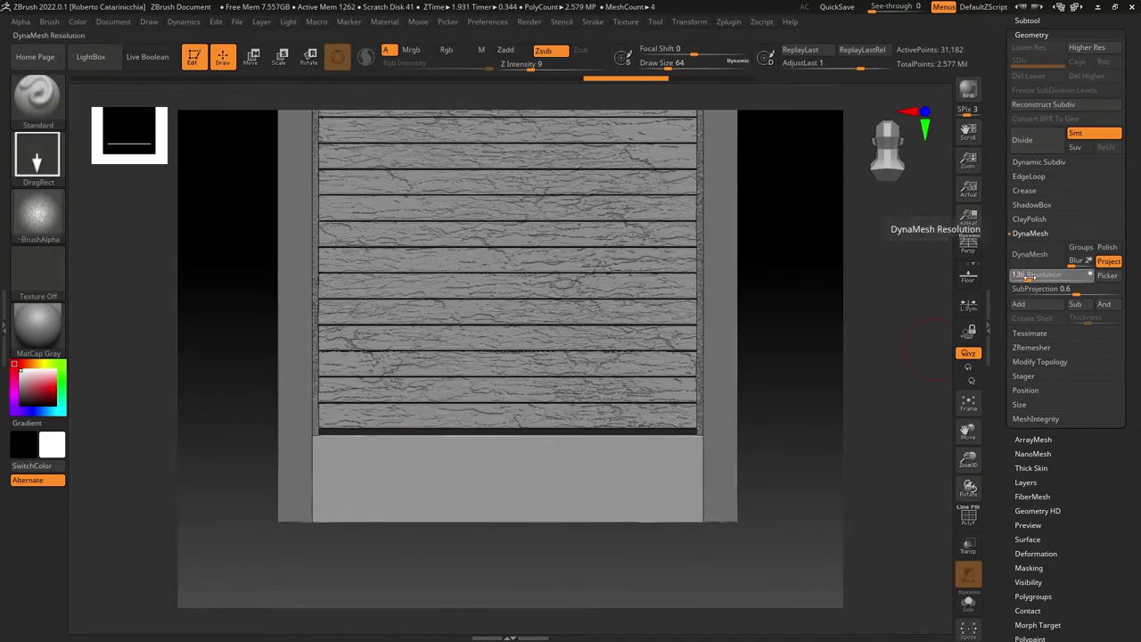
drag(1048, 275, 1070, 275)
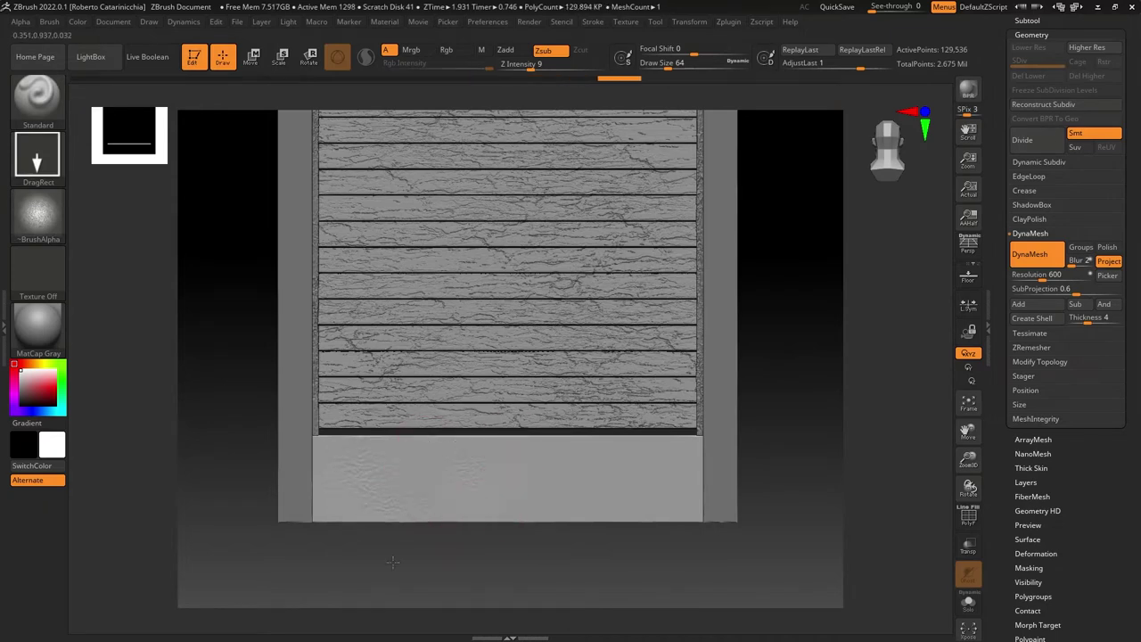
key(alt+a)
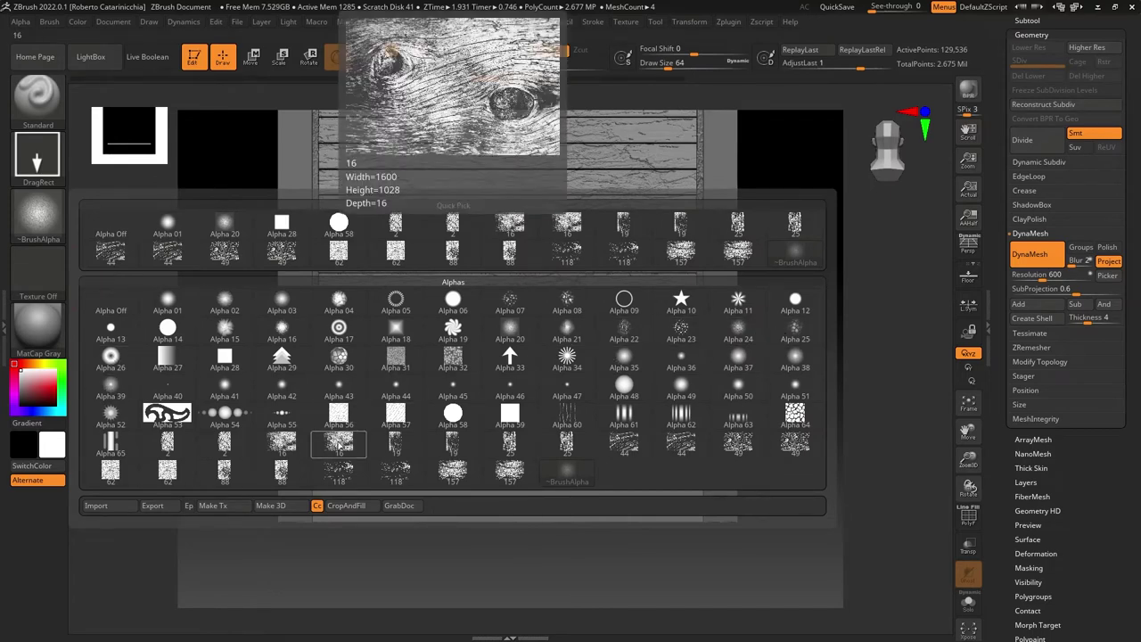
click(567, 412)
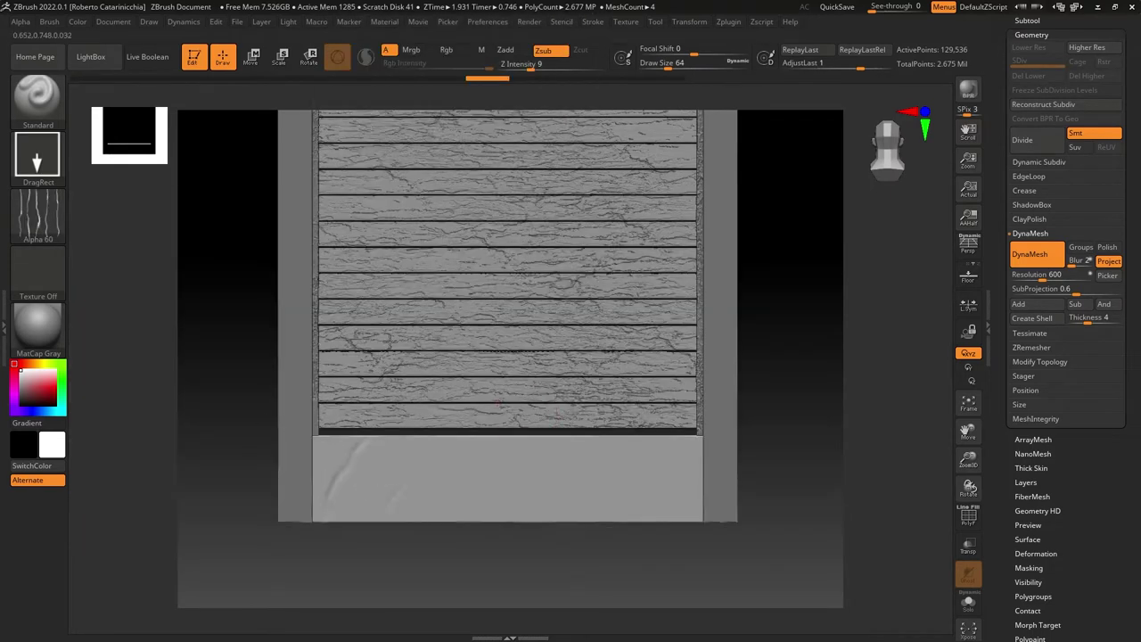
click(48, 226)
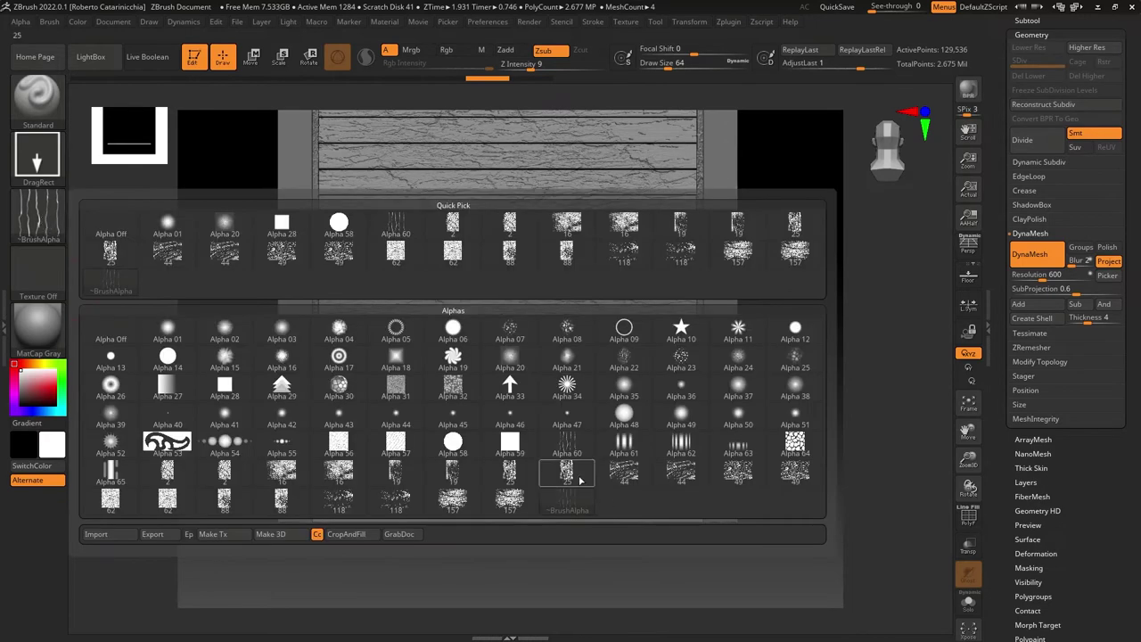
click(217, 499)
drag(526, 64, 518, 80)
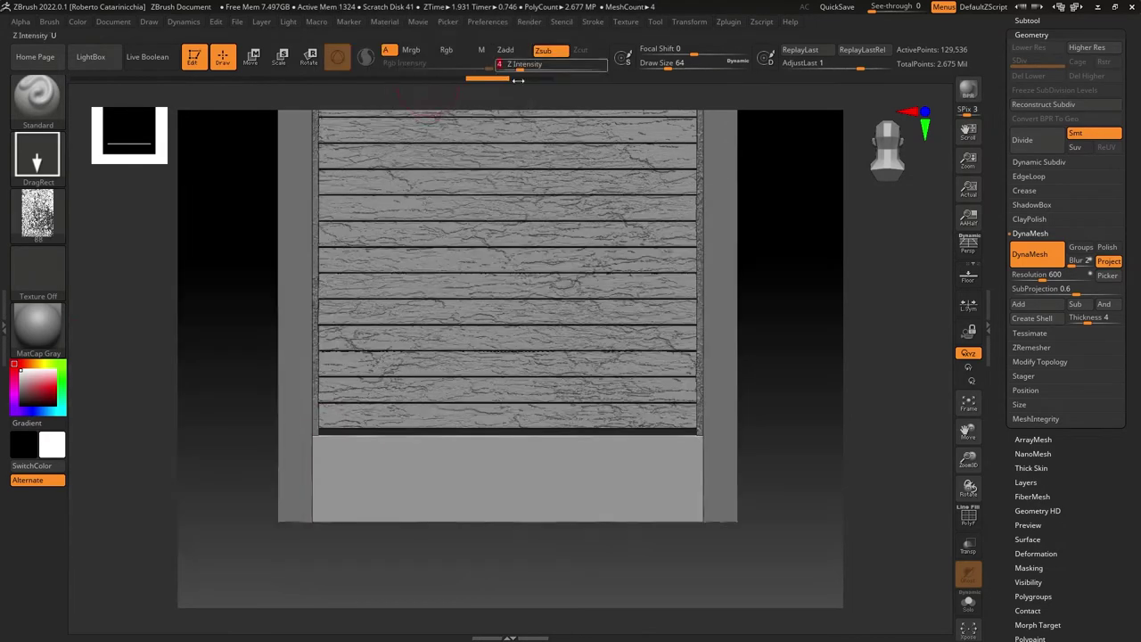
Texture the concrete base at Z Intensity 3, then DynaMesh the isolated posts at resolution 528.
mouse_move(803, 412)
mouse_down()
mouse_move(436, 366)
mouse_move(536, 474)
mouse_up()
key(f)
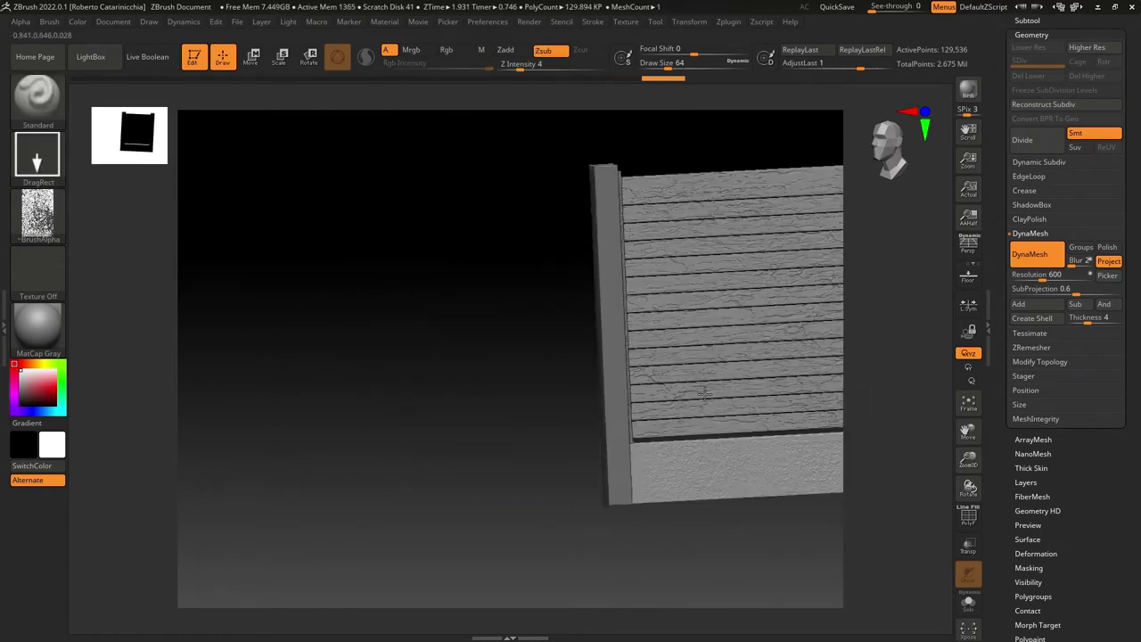
mouse_move(515, 445)
mouse_down()
mouse_move(657, 311)
mouse_move(623, 517)
mouse_up()
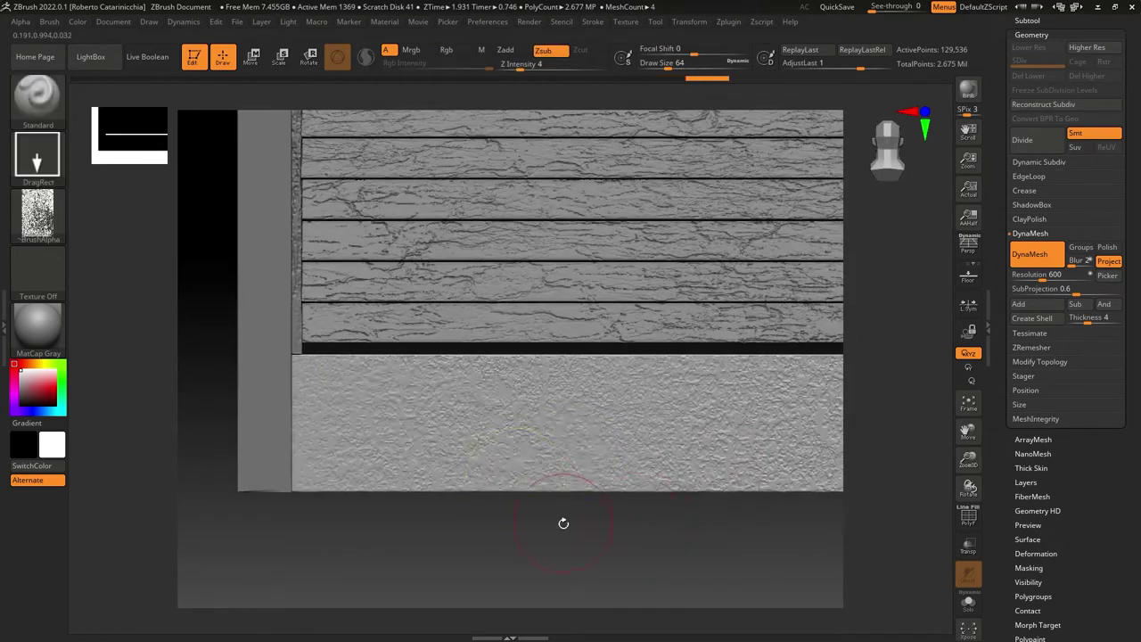
key(f)
alt+drag(502, 491, 560, 96)
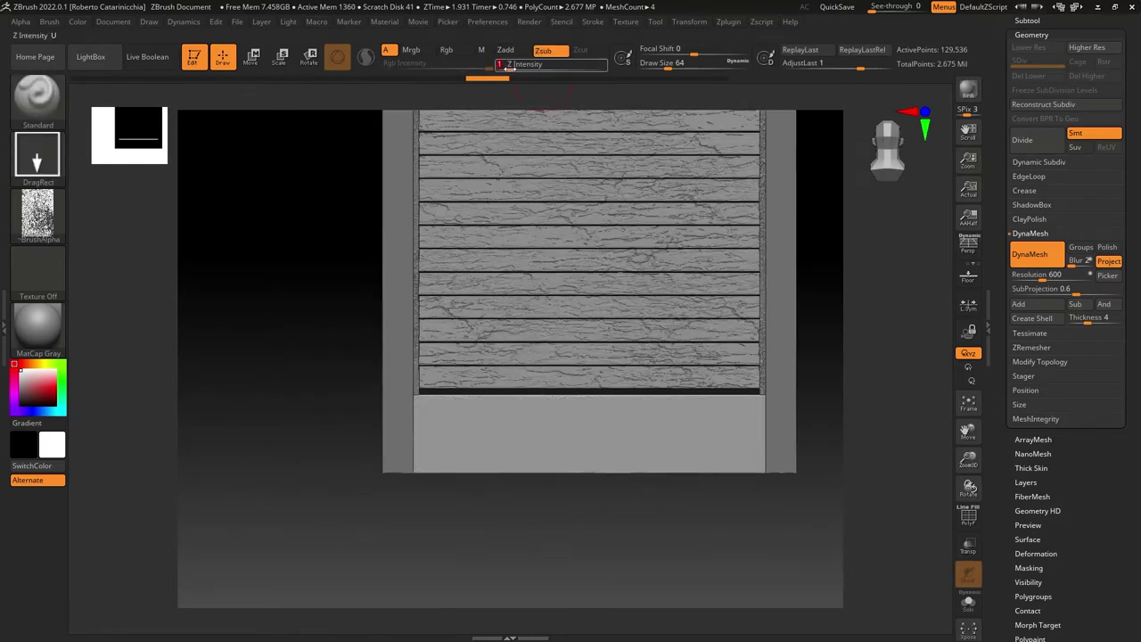
drag(515, 67, 518, 67)
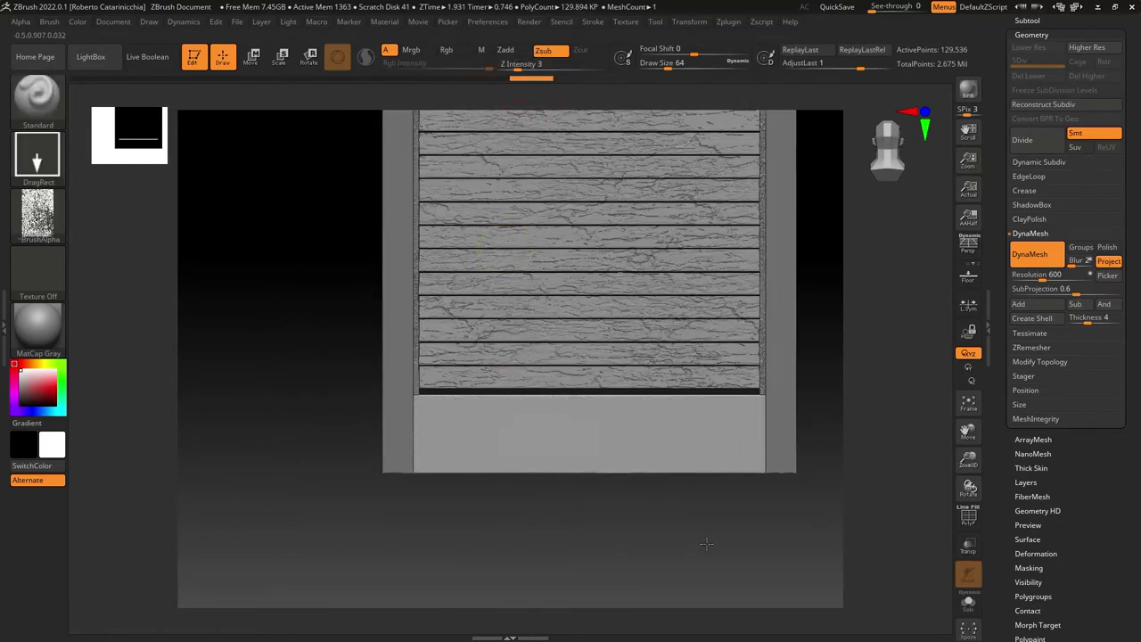
drag(610, 540, 729, 453)
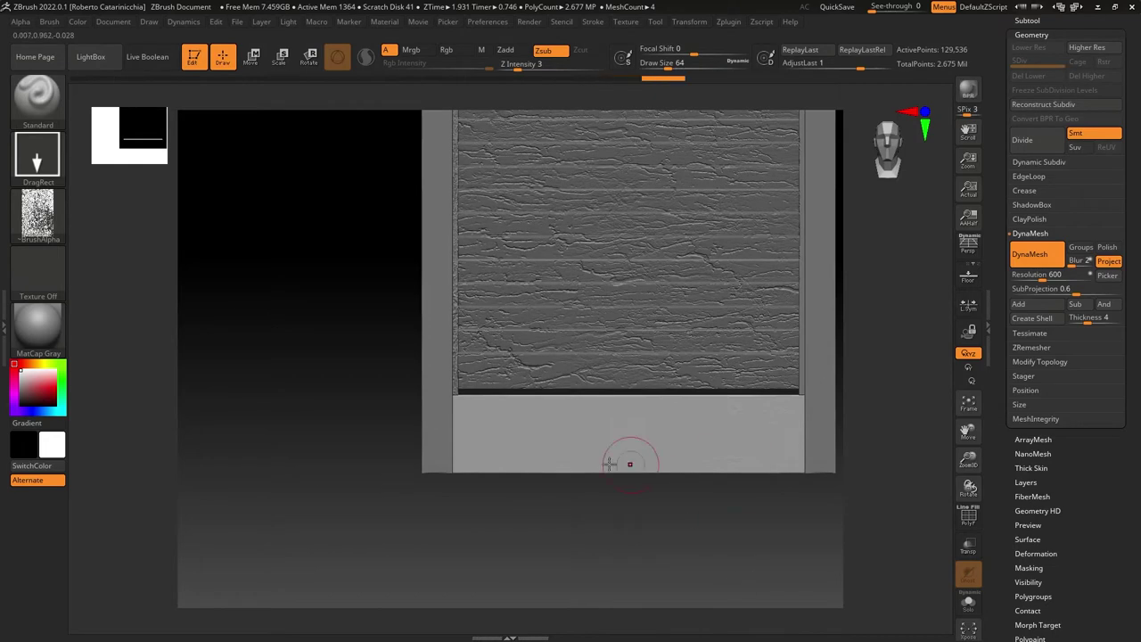
drag(612, 567, 752, 382)
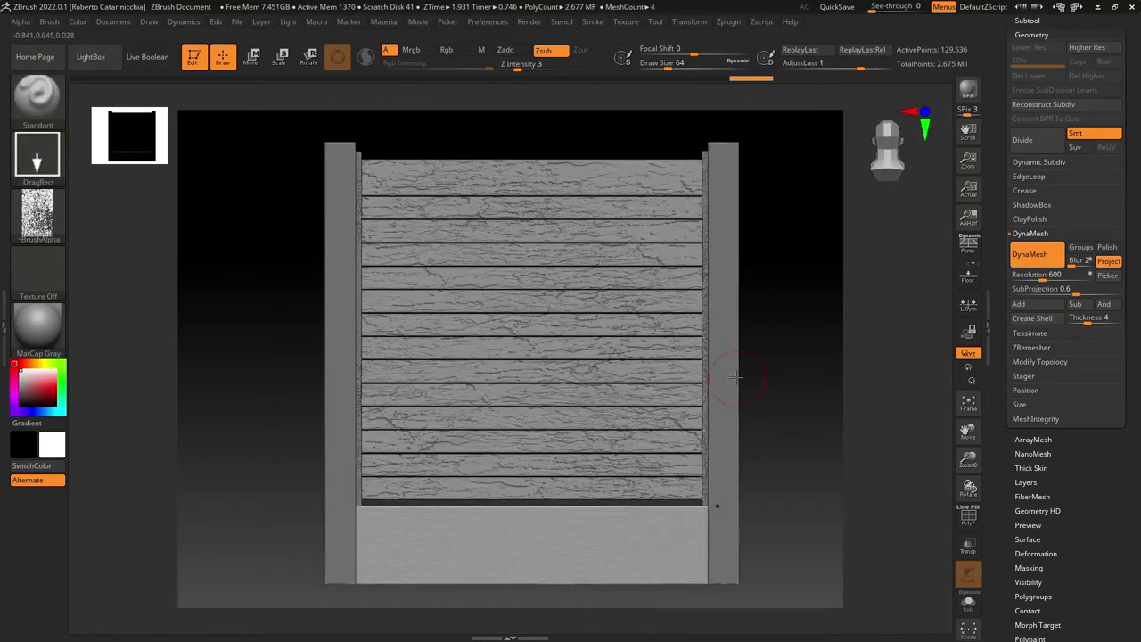
alt+click(725, 194)
click(1030, 254)
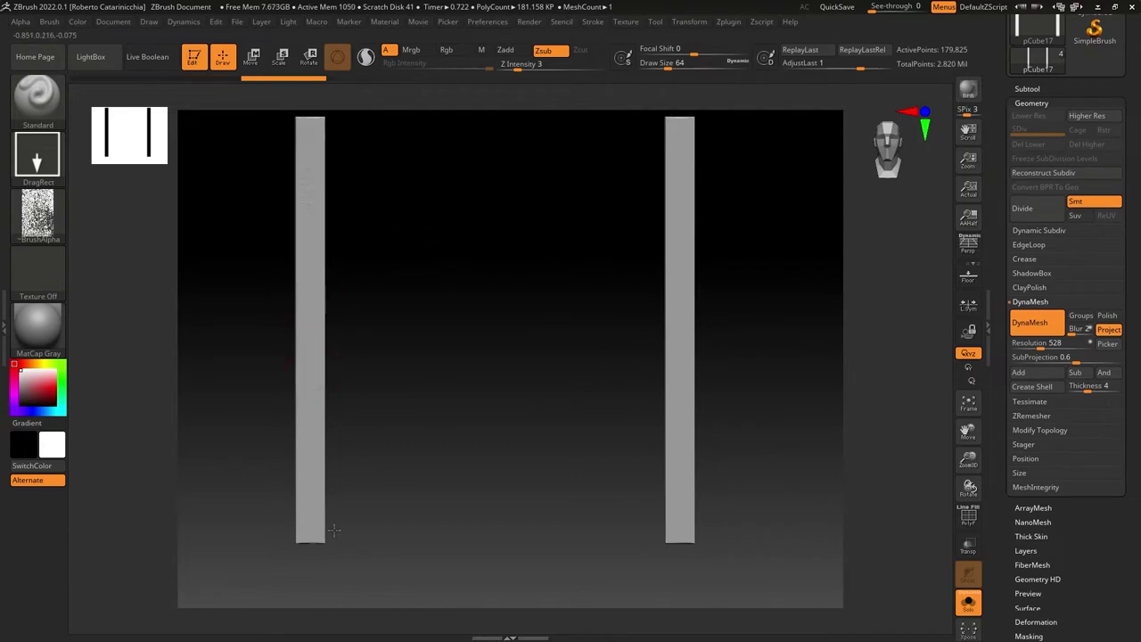
Switch to the TrimDynamic brush and work around the posts' side faces and ends.
mouse_move(344, 444)
mouse_down()
mouse_move(369, 374)
mouse_move(461, 247)
mouse_move(675, 178)
mouse_up()
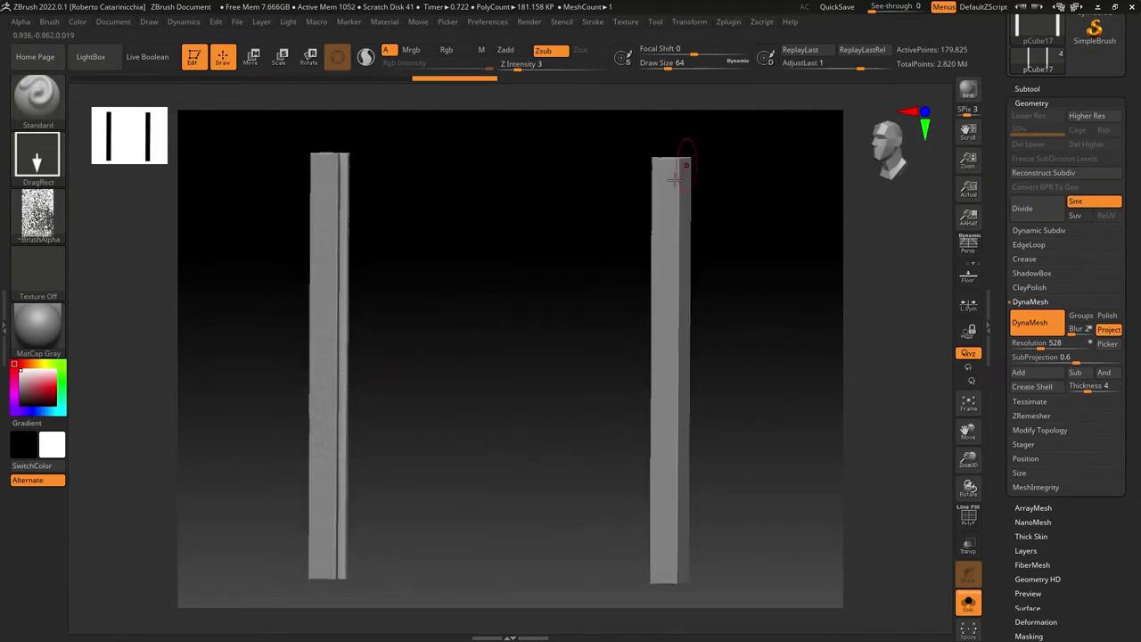
drag(561, 311, 722, 283)
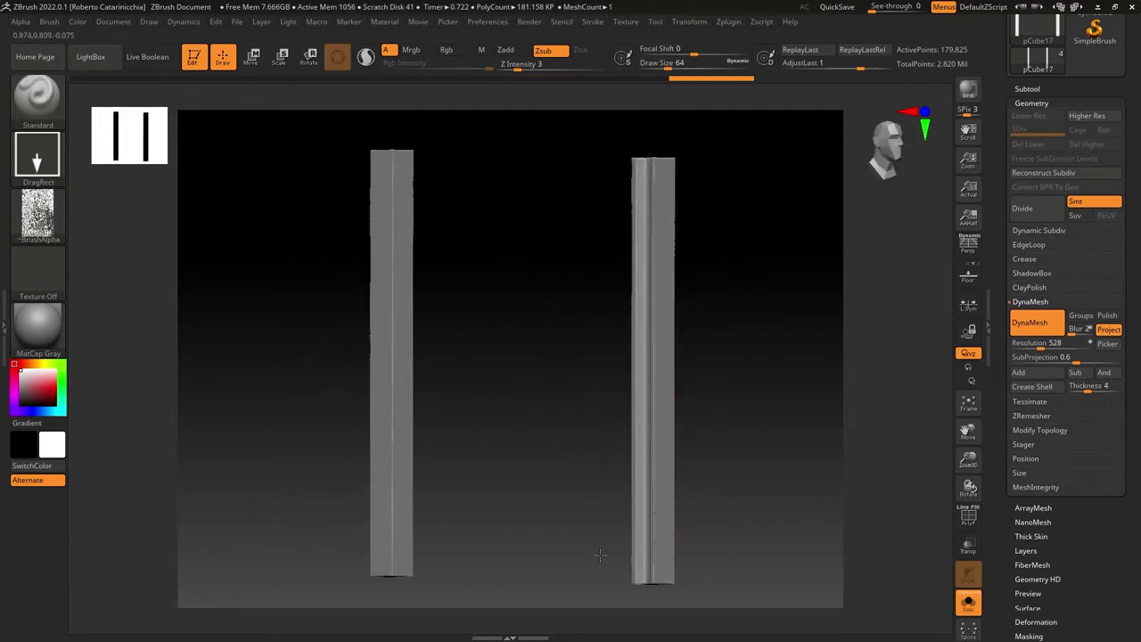
mouse_move(600, 555)
mouse_down()
mouse_move(538, 492)
mouse_move(693, 390)
mouse_move(482, 294)
mouse_move(542, 313)
mouse_move(521, 319)
mouse_up()
key(b)
key(t)
key(d)
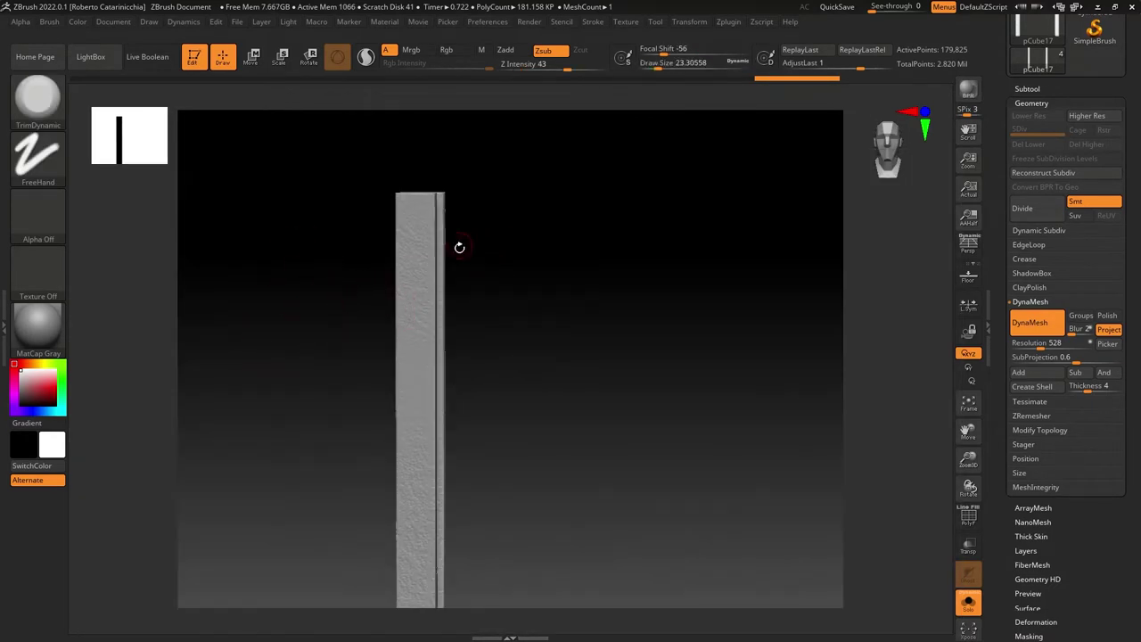
mouse_move(458, 247)
mouse_down()
mouse_move(458, 275)
mouse_move(571, 240)
mouse_move(542, 280)
mouse_move(540, 264)
mouse_move(470, 265)
mouse_up()
mouse_move(593, 295)
mouse_down()
mouse_move(594, 348)
mouse_move(583, 336)
mouse_move(582, 353)
mouse_up()
Turn on perspective and carve the post edges with the DamStandard brush.
click(969, 243)
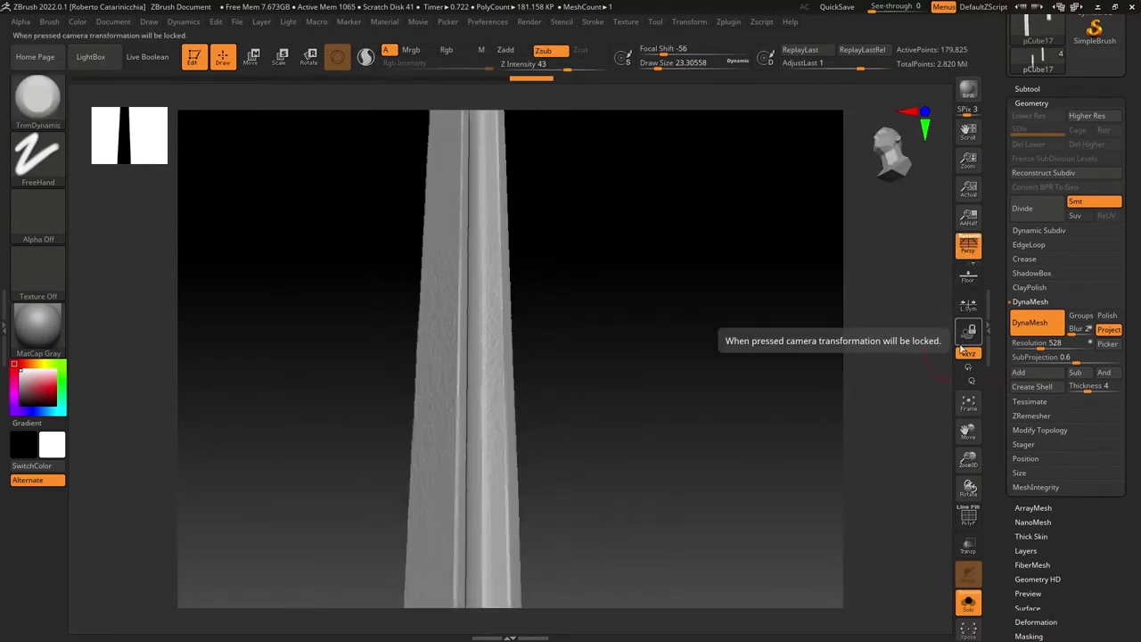
click(969, 366)
drag(604, 407, 462, 365)
mouse_move(580, 389)
alt+mouse_down()
mouse_move(578, 306)
mouse_move(577, 357)
mouse_move(729, 408)
alt+mouse_up()
mouse_move(688, 503)
mouse_down()
mouse_move(517, 479)
mouse_move(576, 365)
mouse_move(580, 433)
mouse_up()
key(b)
key(d)
key(s)
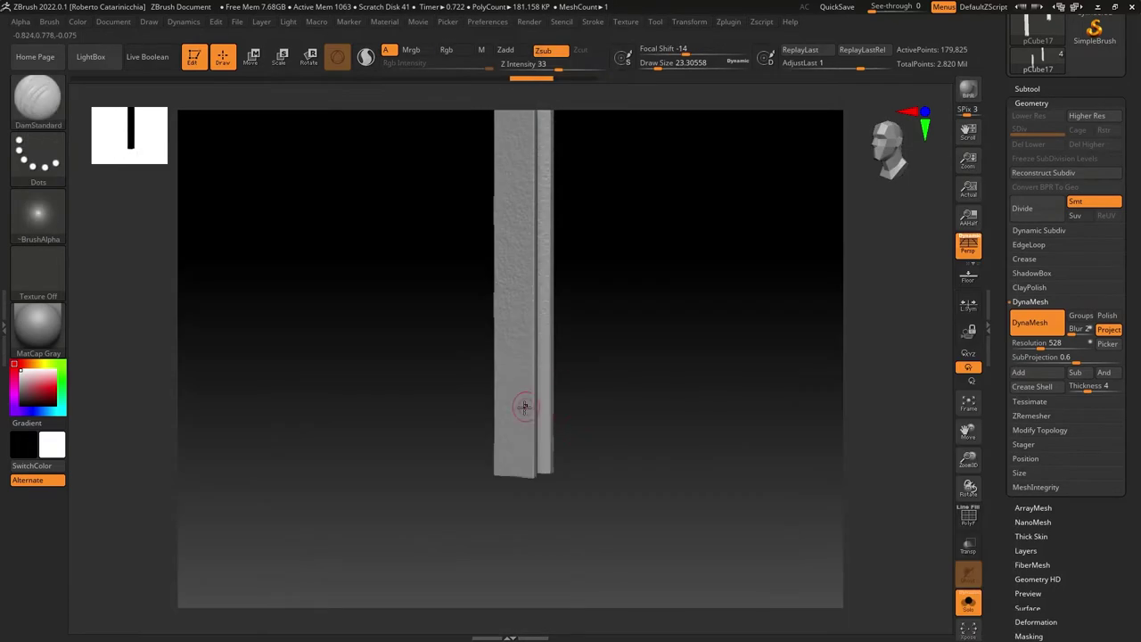
drag(611, 390, 590, 356)
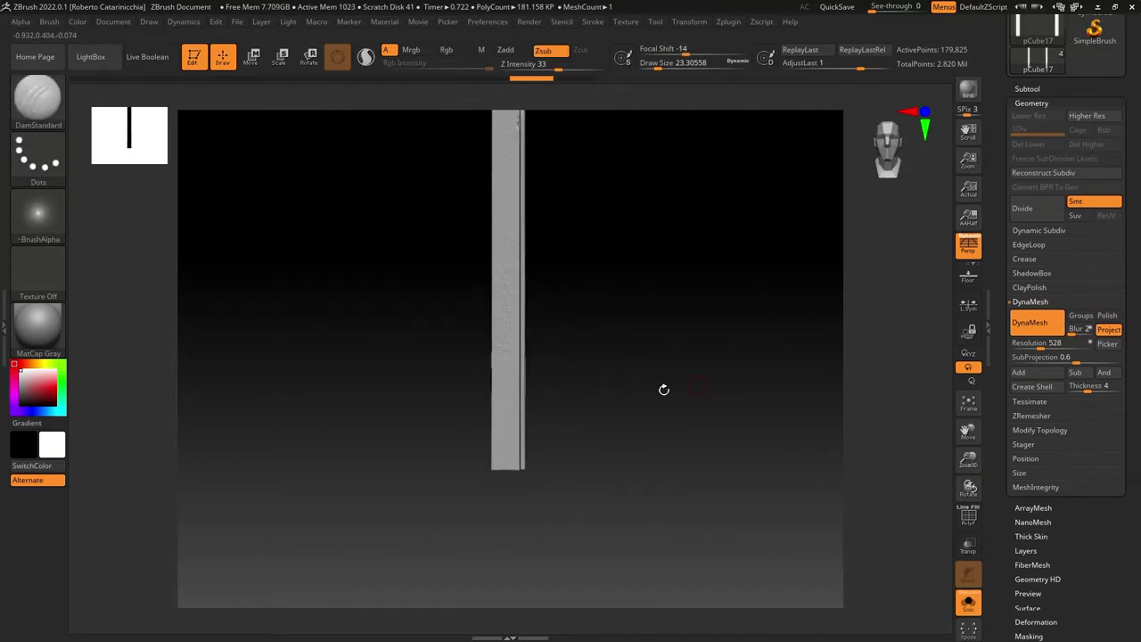
mouse_move(664, 390)
mouse_down()
mouse_move(579, 324)
mouse_move(737, 407)
mouse_move(798, 395)
mouse_move(668, 408)
mouse_up()
Show all fence parts again, select the plank slats and apply ClayPolish.
key(ctrl+shift+s)
alt+click(558, 330)
drag(681, 335, 369, 348)
alt+click(416, 444)
ctrl+right_drag(417, 444, 434, 381)
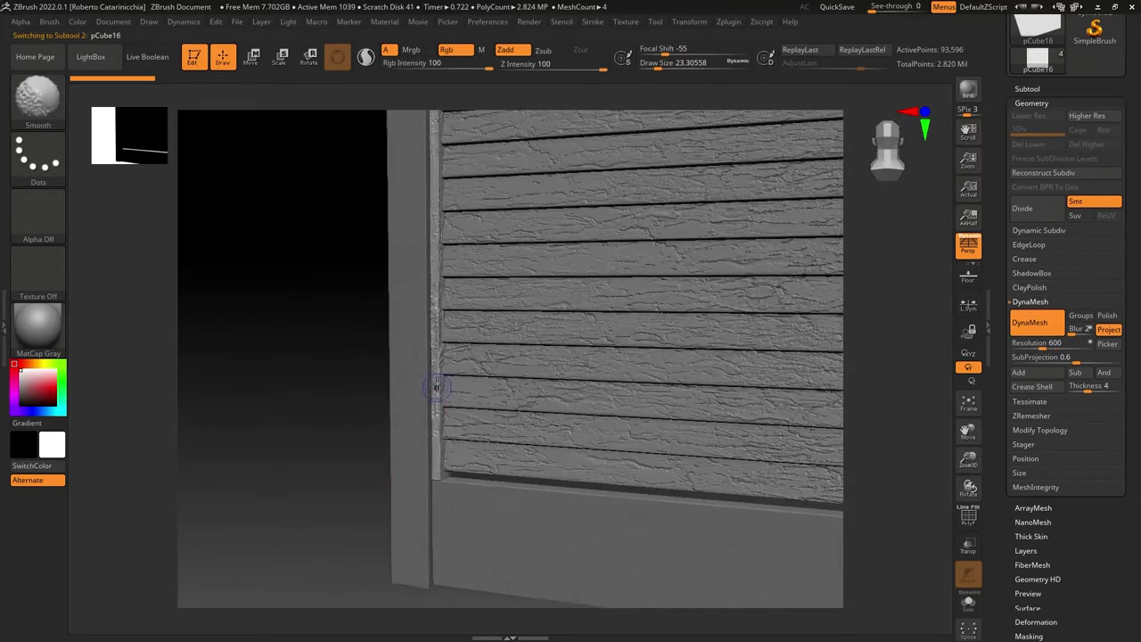
shift+drag(351, 382, 377, 333)
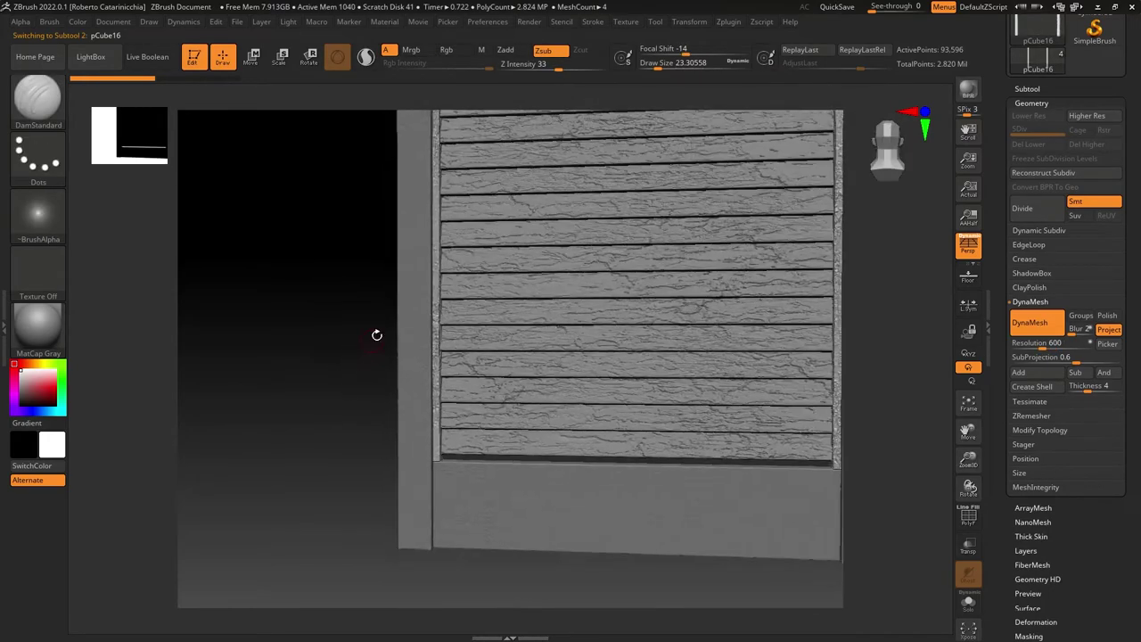
click(1030, 287)
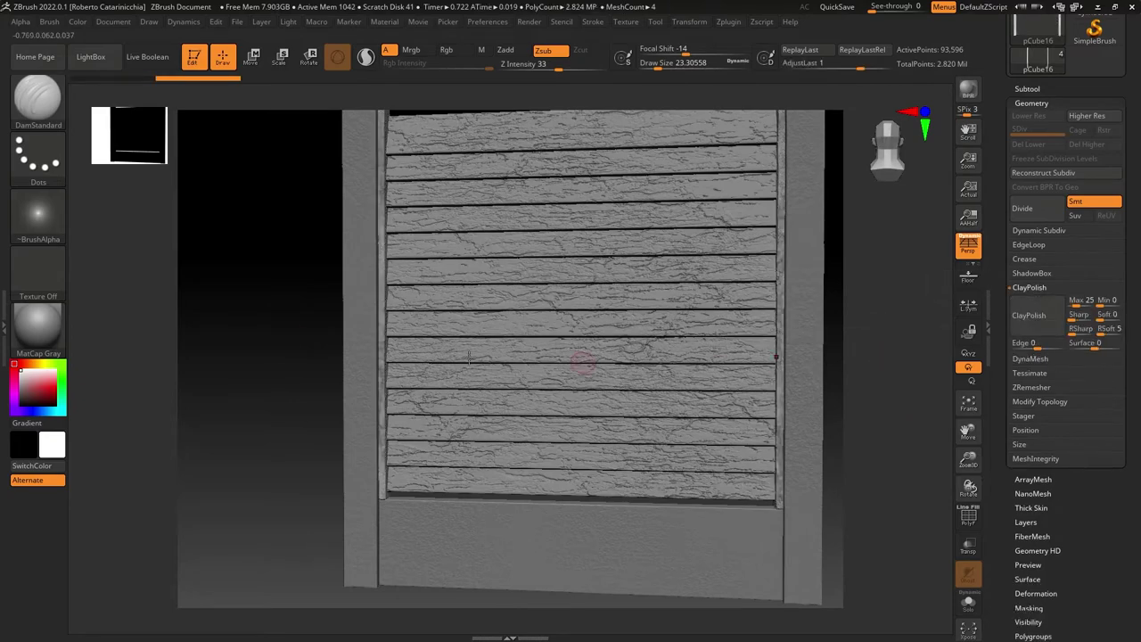
mouse_move(580, 357)
right_down()
mouse_move(300, 342)
mouse_move(301, 315)
mouse_move(375, 294)
right_up()
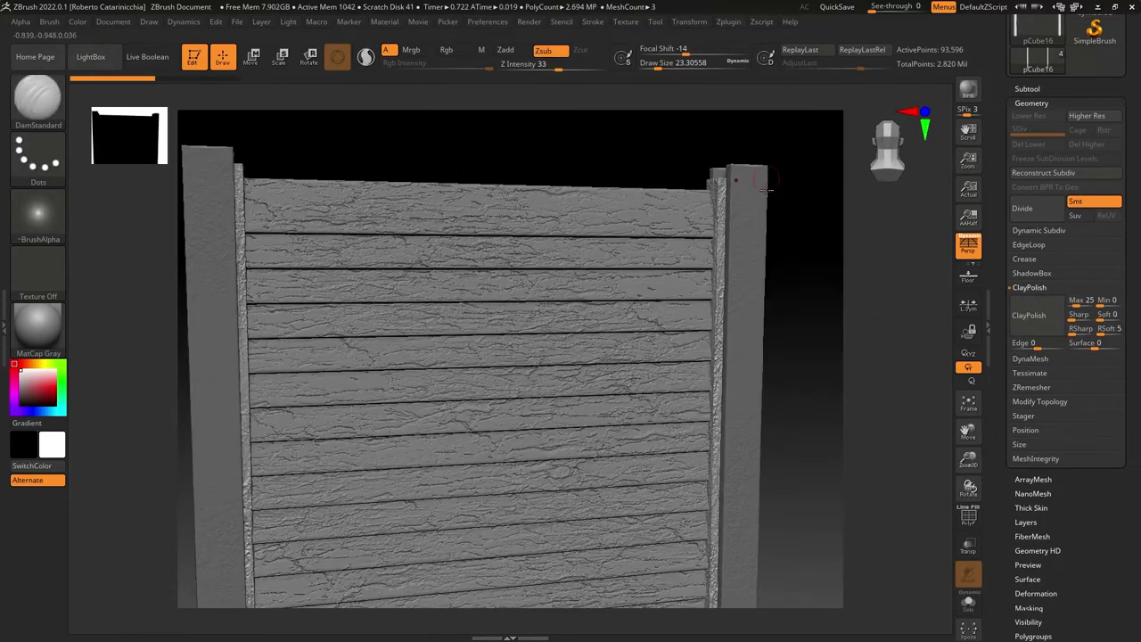
mouse_move(769, 300)
shift+mouse_down()
mouse_move(753, 332)
mouse_move(749, 286)
shift+mouse_up()
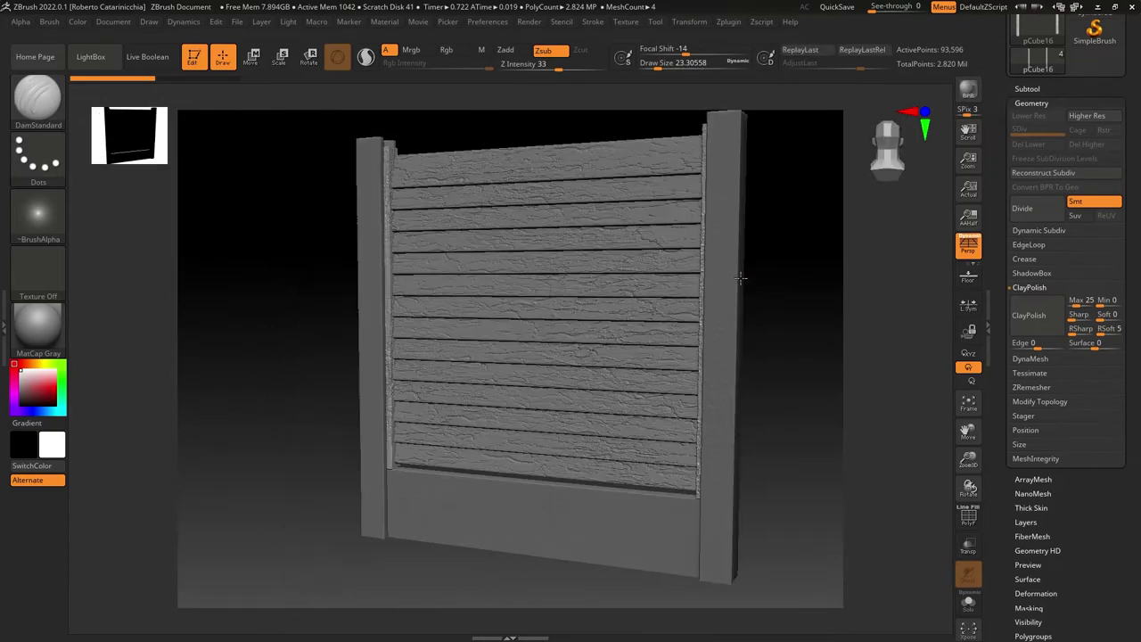
Merge all fence subtools down into Recovered_Tool, export it as an OBJ, and minimise ZBrush.
click(1027, 88)
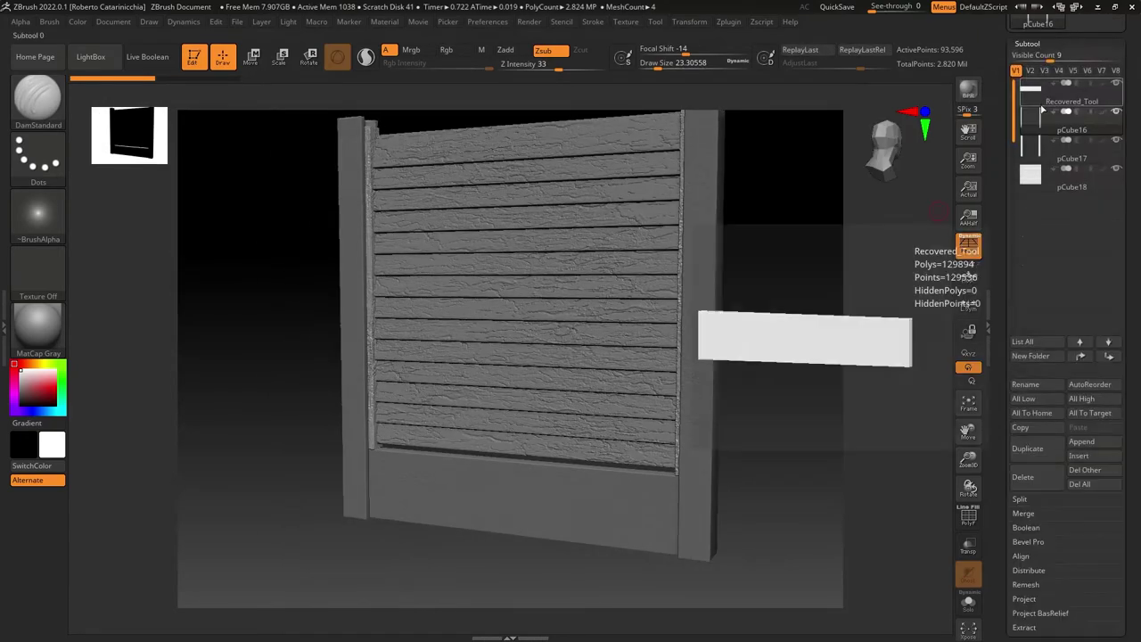
click(1041, 103)
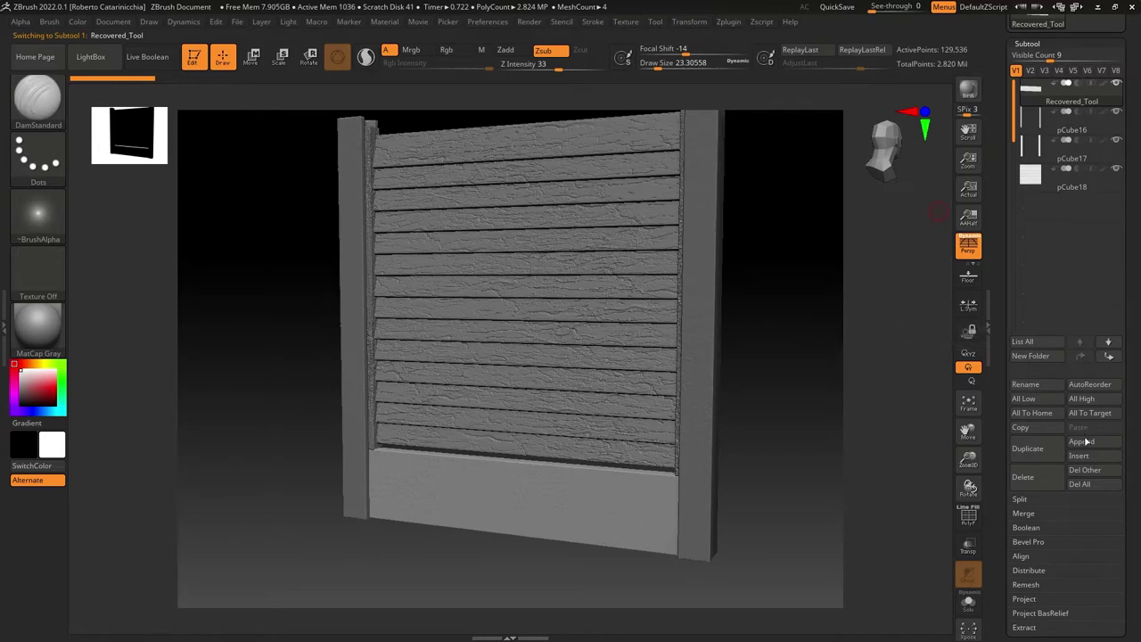
click(1033, 527)
click(1033, 527)
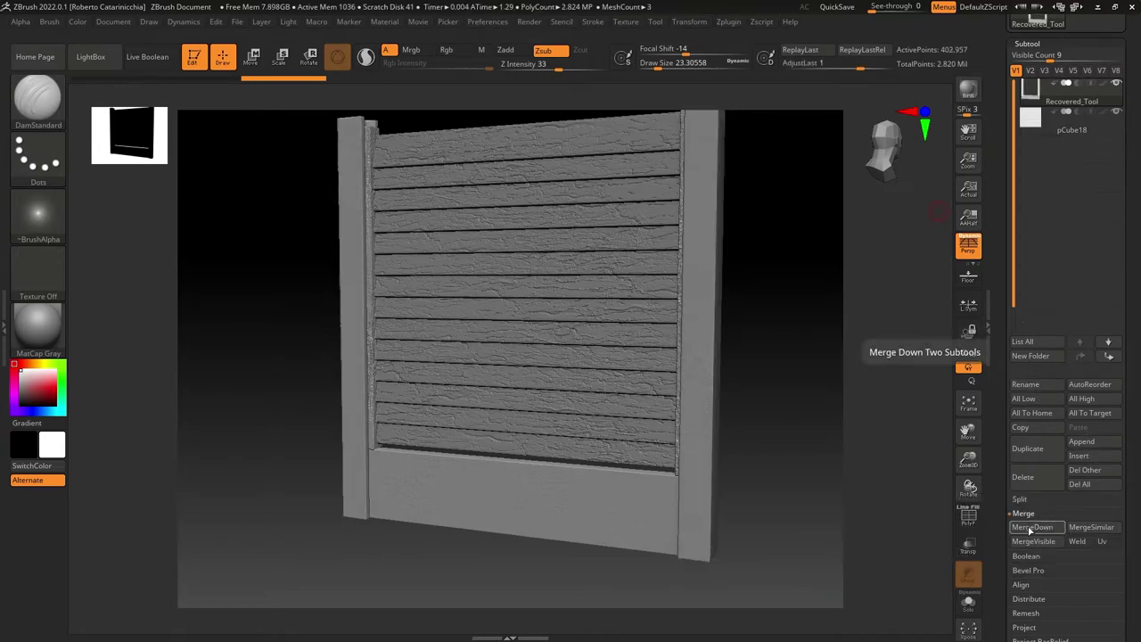
click(1033, 527)
click(1079, 82)
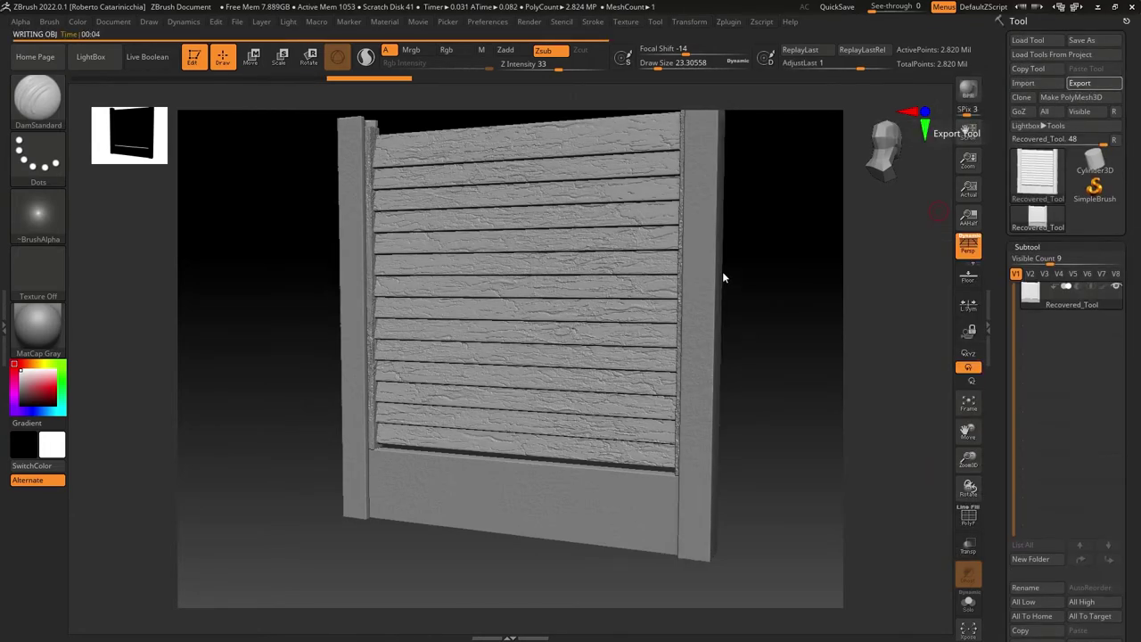
click(1098, 6)
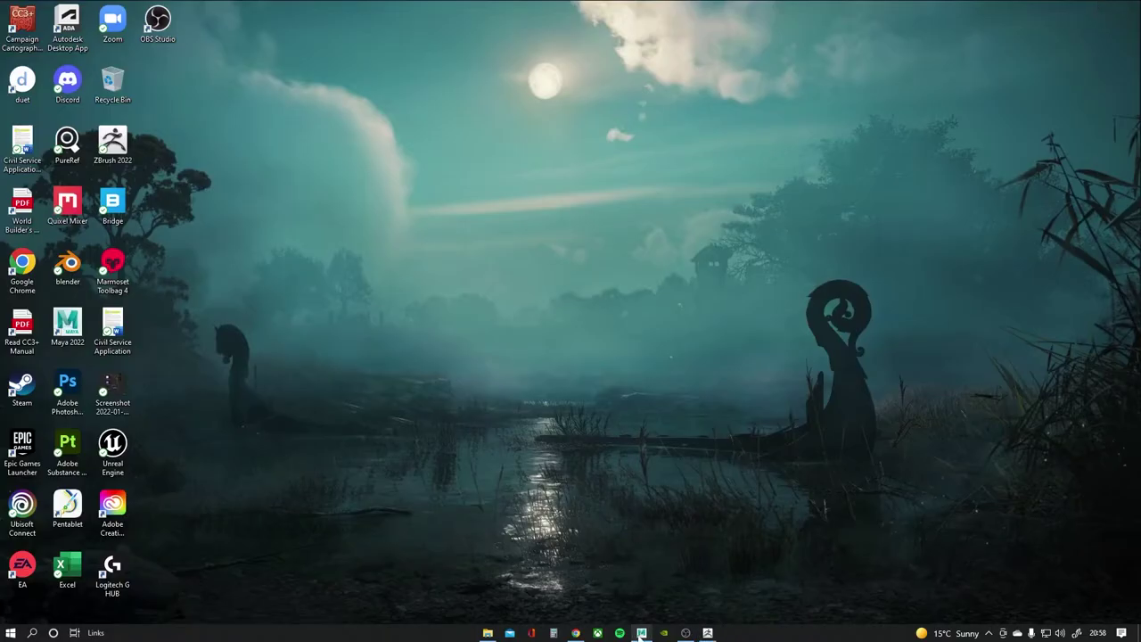
Switch Maya to the UV Editing workspace and select the fence plank faces.
click(641, 633)
click(1034, 21)
click(1026, 110)
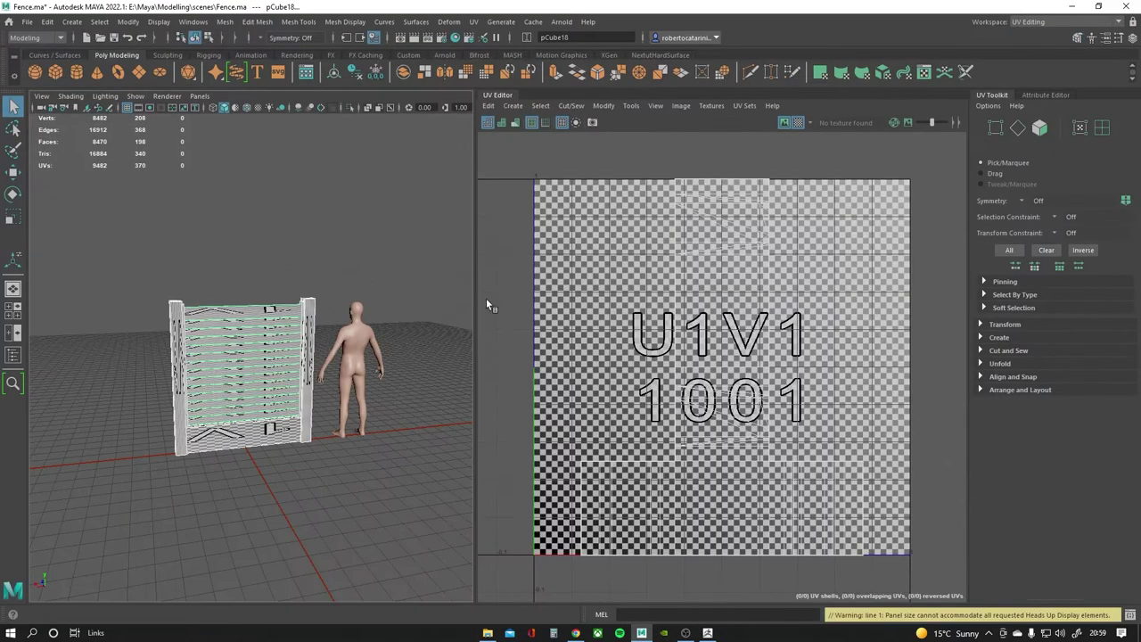
scroll(268, 357, up, 3)
scroll(267, 357, up, 3)
right_drag(309, 146, 309, 120)
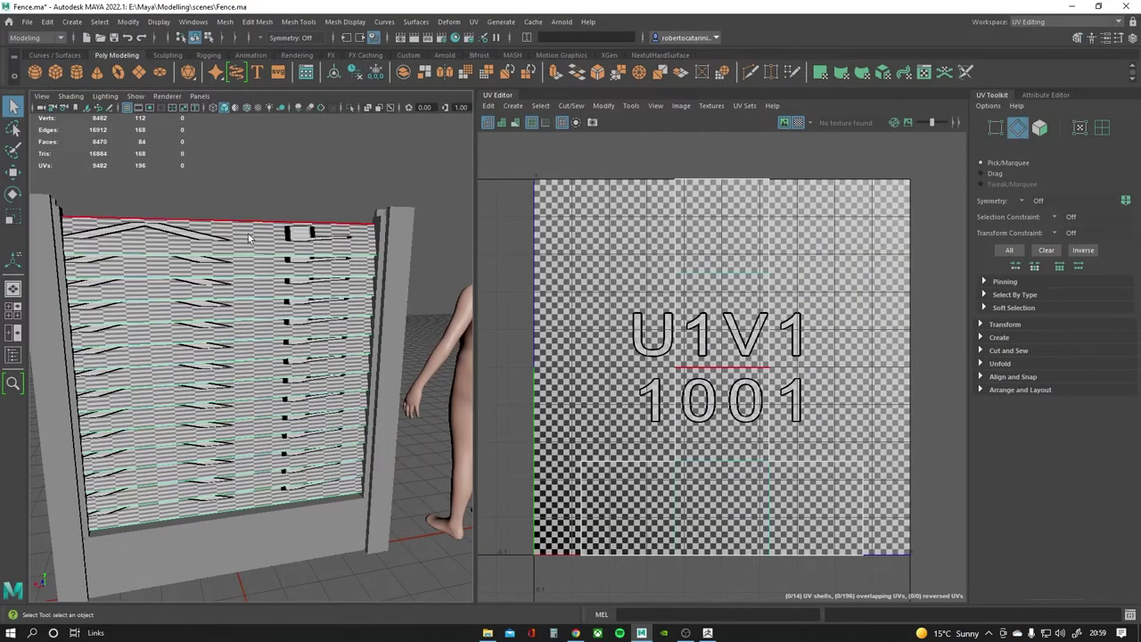
Automatically project and unfold UVs for the selected plank faces.
click(984, 337)
click(986, 353)
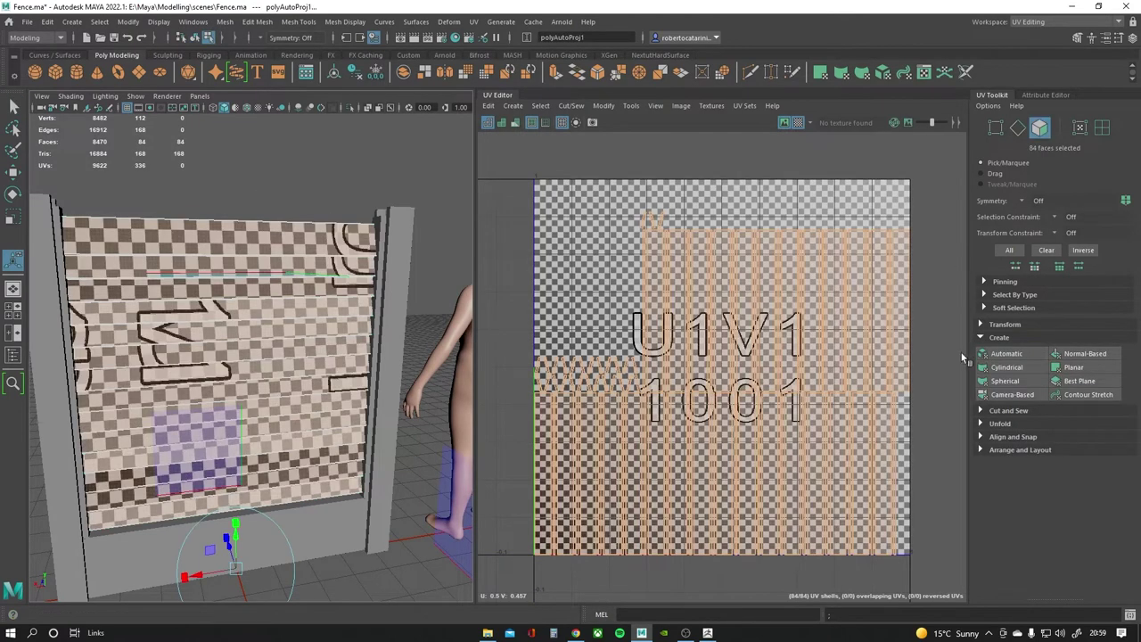
click(985, 425)
click(985, 440)
scroll(721, 304, up, 2)
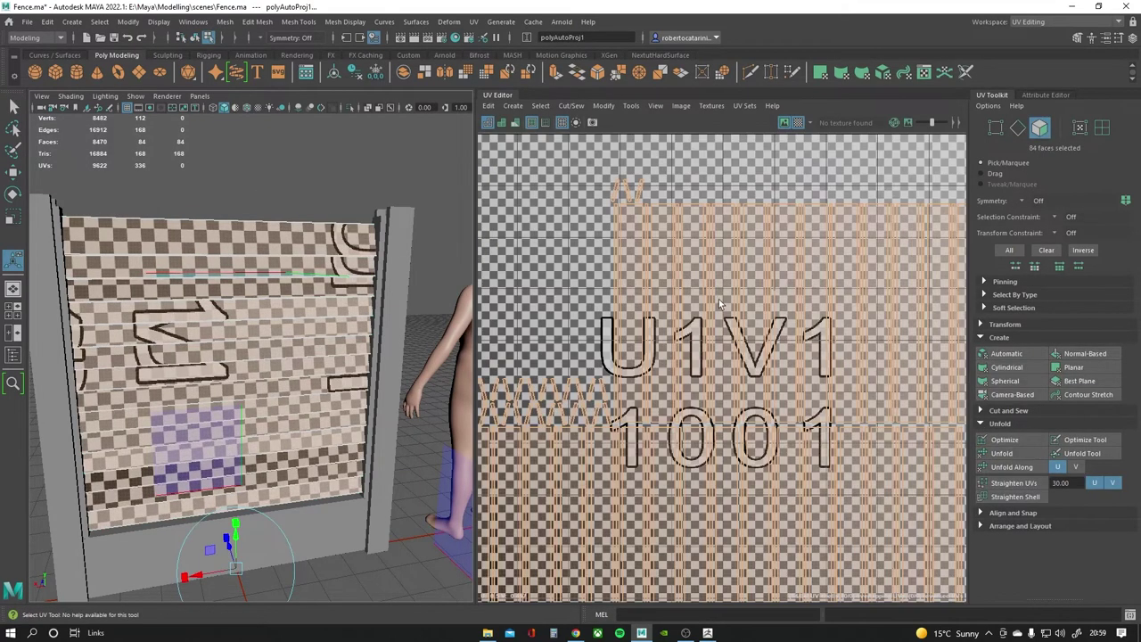
Auto-project, unfold and lay out the fence posts object's UVs inside the 0–1 square.
key(q)
click(396, 297)
click(1007, 354)
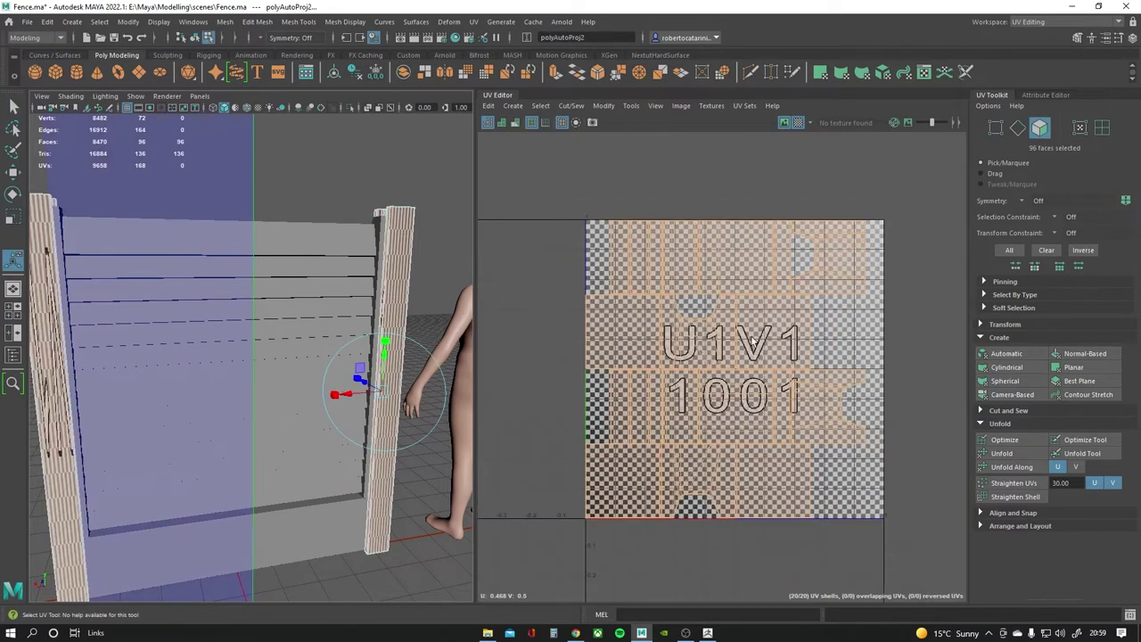
click(982, 453)
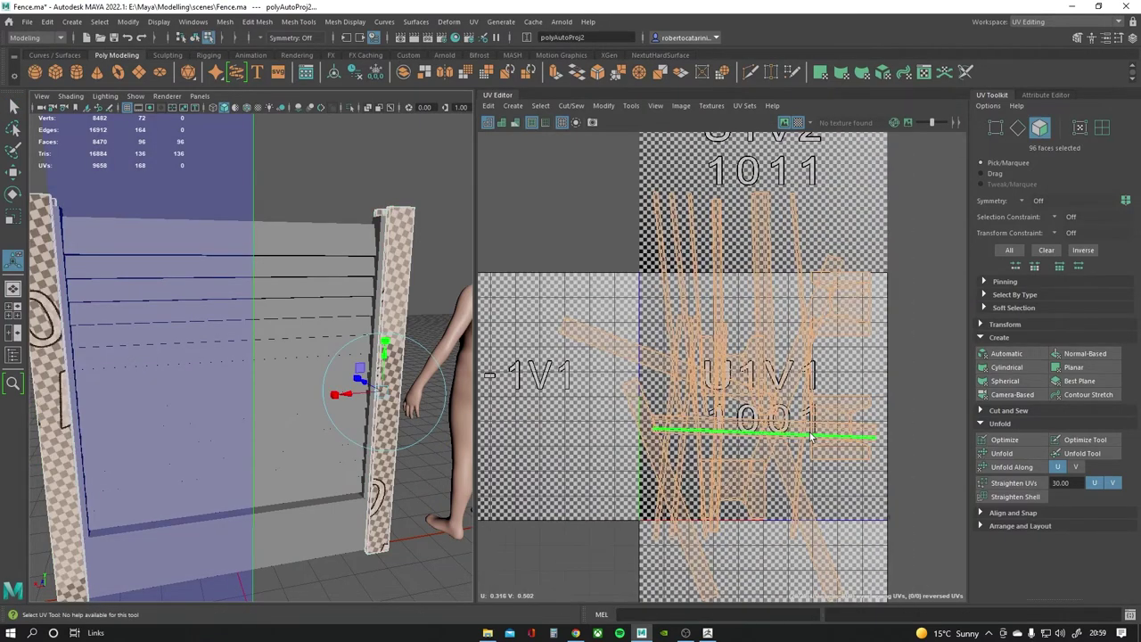
click(783, 122)
click(1019, 441)
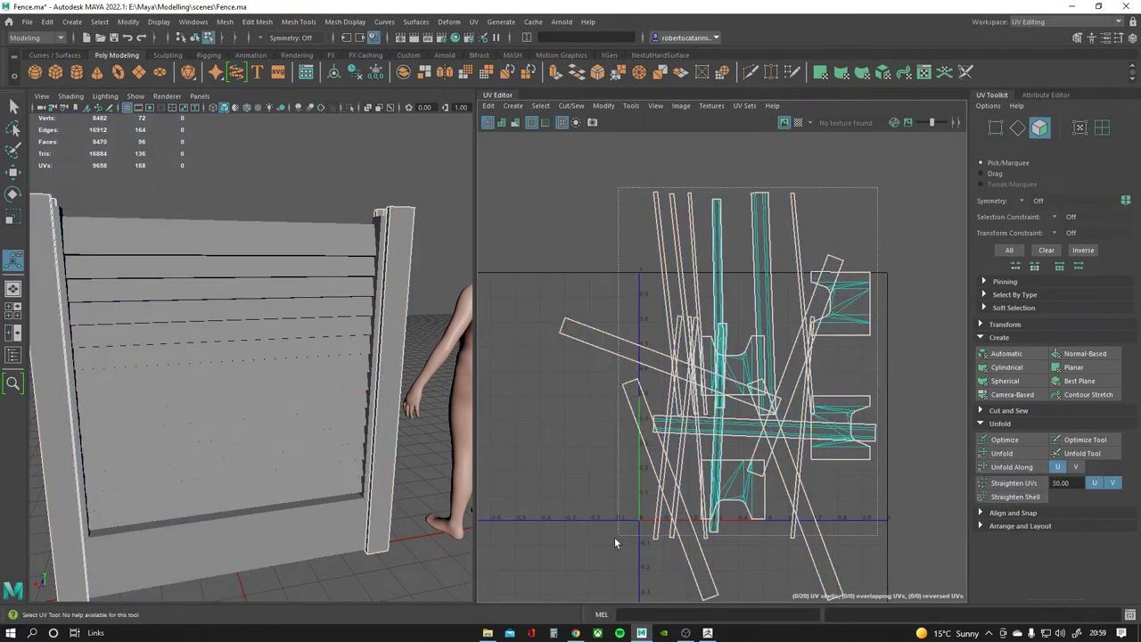
click(998, 525)
scroll(991, 553, down, 2)
click(1001, 574)
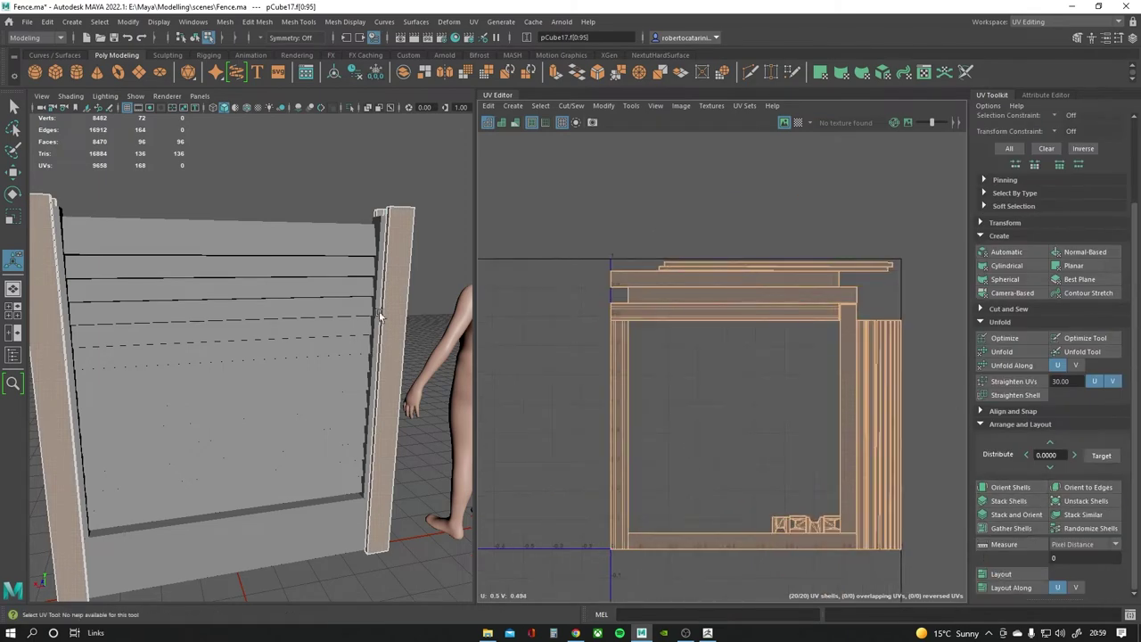
Auto-project, unfold and pack the single fence post's UV shells into the 0–1 square.
click(386, 230)
click(385, 230)
click(1007, 252)
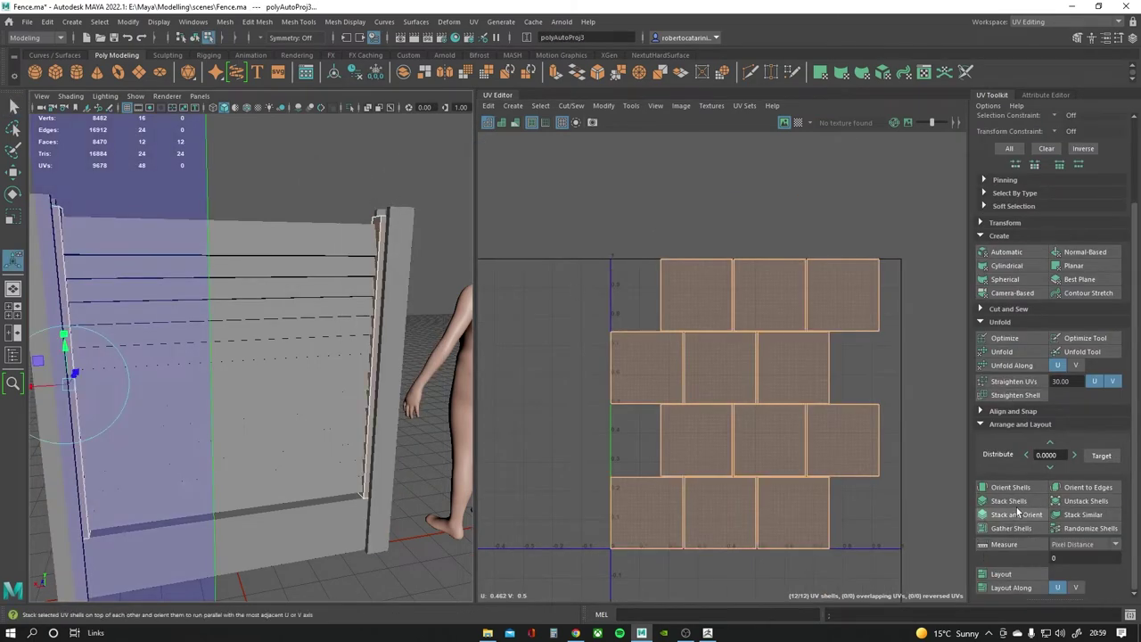
click(1001, 351)
click(1000, 574)
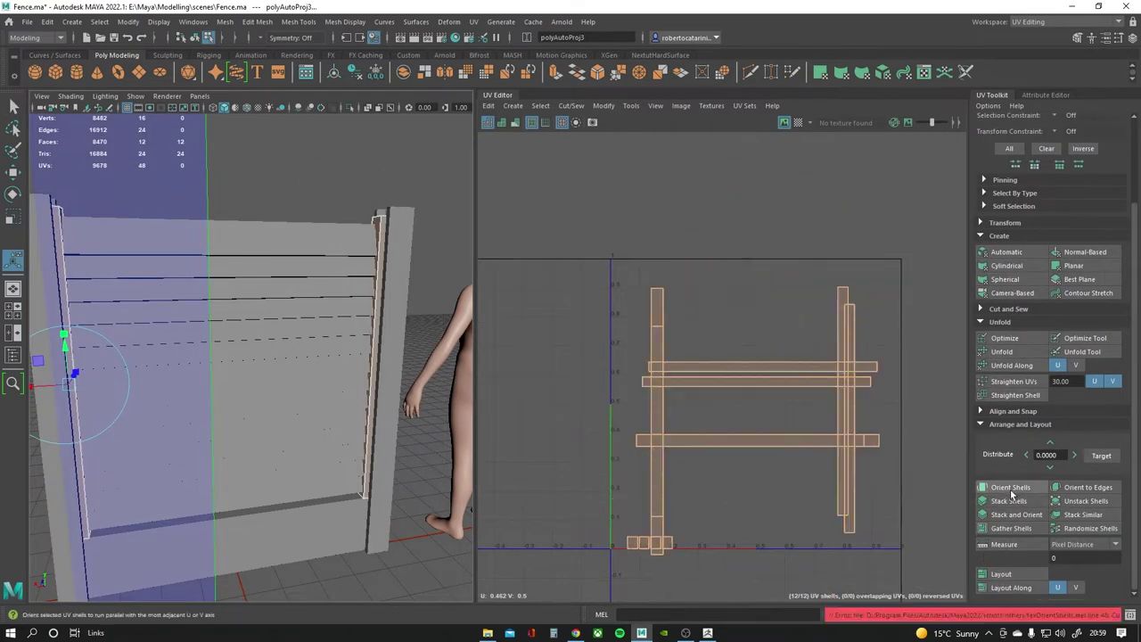
Auto-project, unfold and pack the bottom board's UV shells into the 0–1 square.
shift+click(345, 408)
click(316, 290)
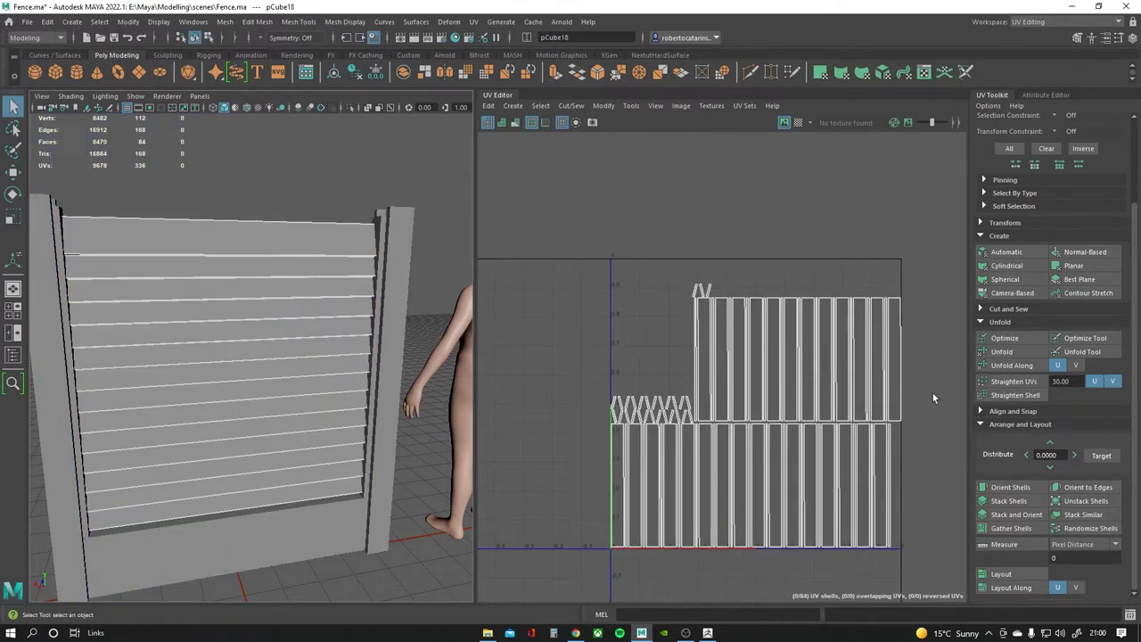
click(227, 562)
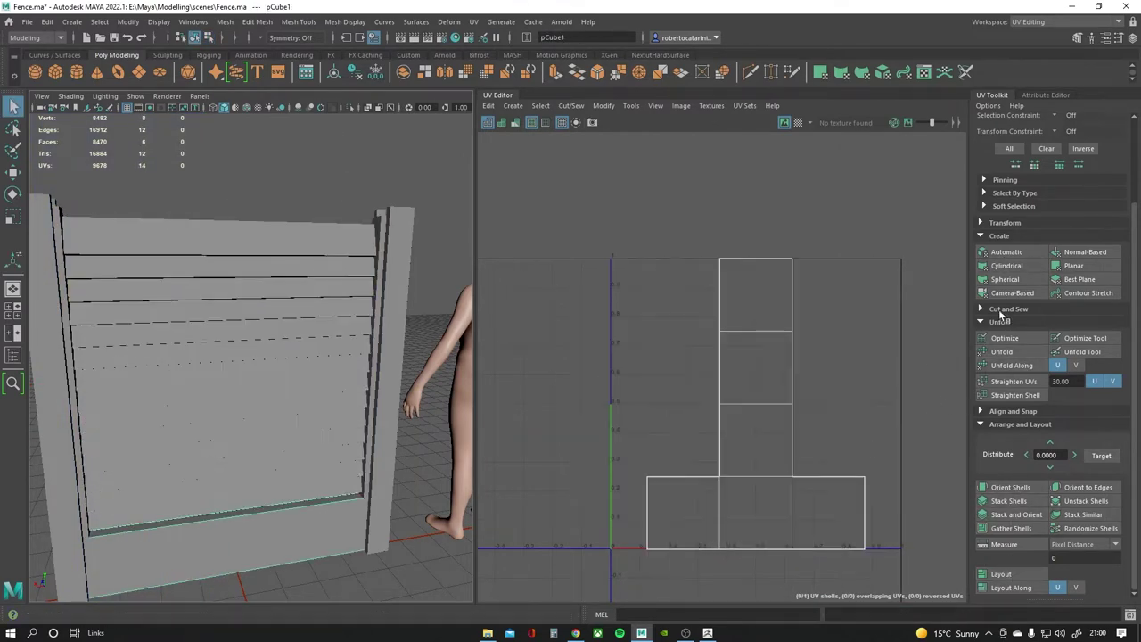
click(1007, 251)
click(1002, 351)
click(1000, 573)
Select the entire fence and repack all its UV shells together in the 0–1 square.
scroll(387, 232, down, 5)
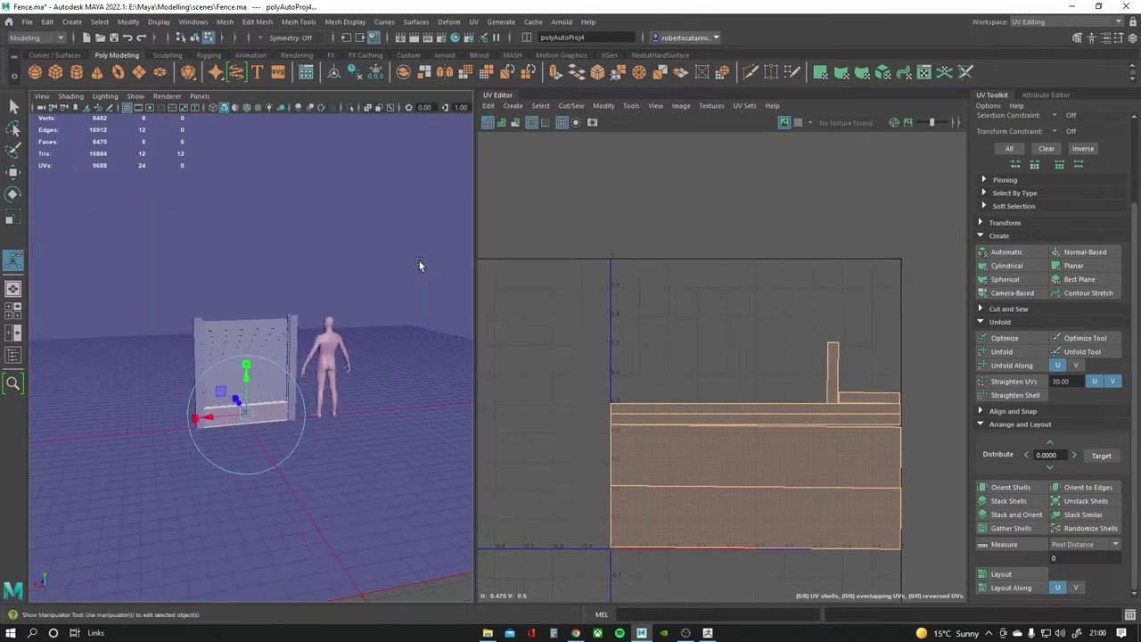
key(q)
click(386, 231)
drag(338, 252, 111, 506)
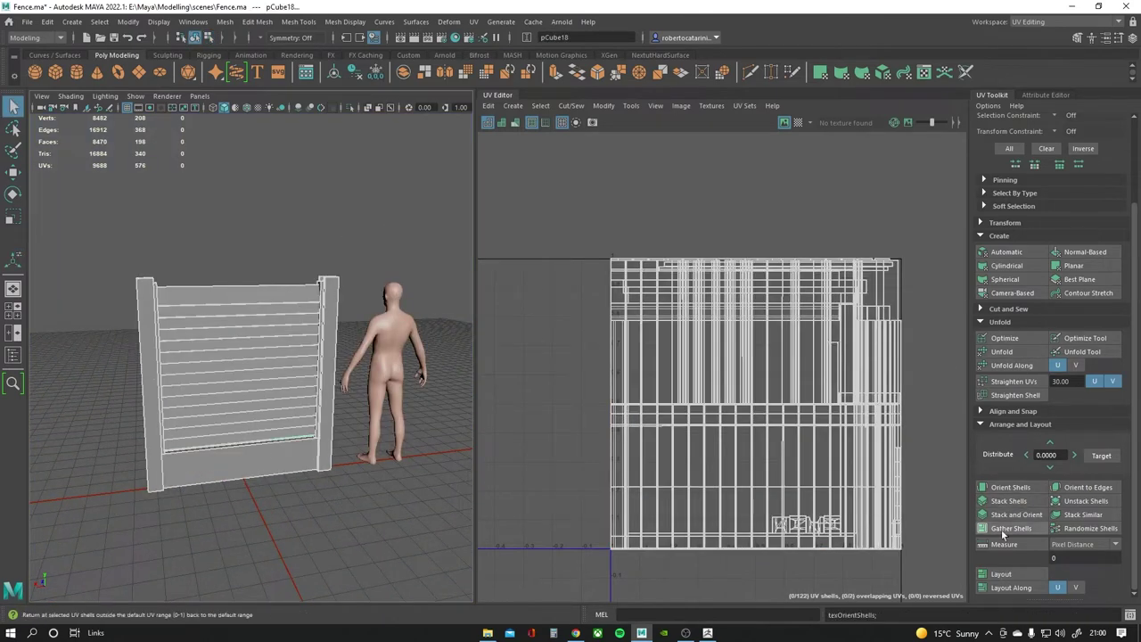
click(1000, 573)
alt+drag(357, 357, 222, 374)
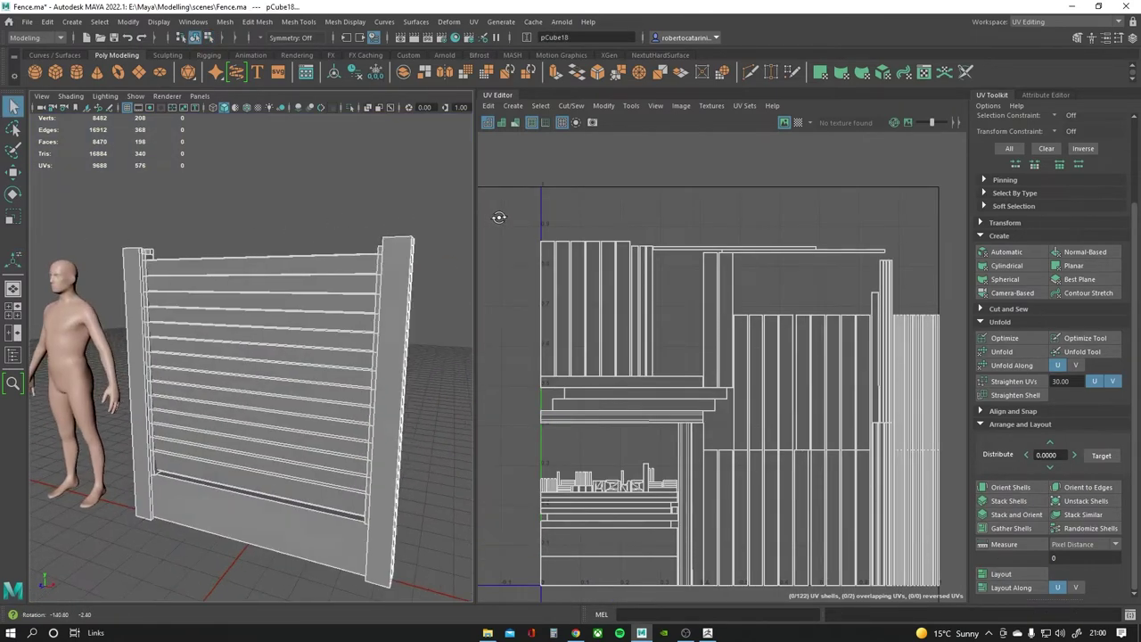
drag(378, 221, 106, 494)
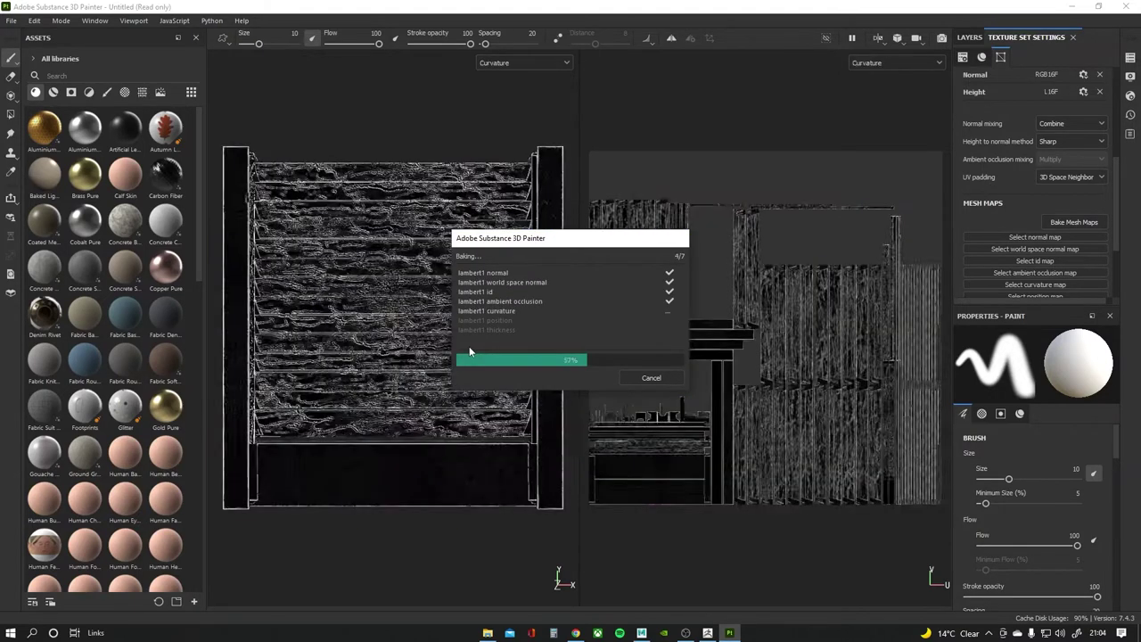
Orbit and zoom around the baked fence to inspect the angled slatted panel.
alt+drag(419, 371, 294, 321)
scroll(277, 312, up, 5)
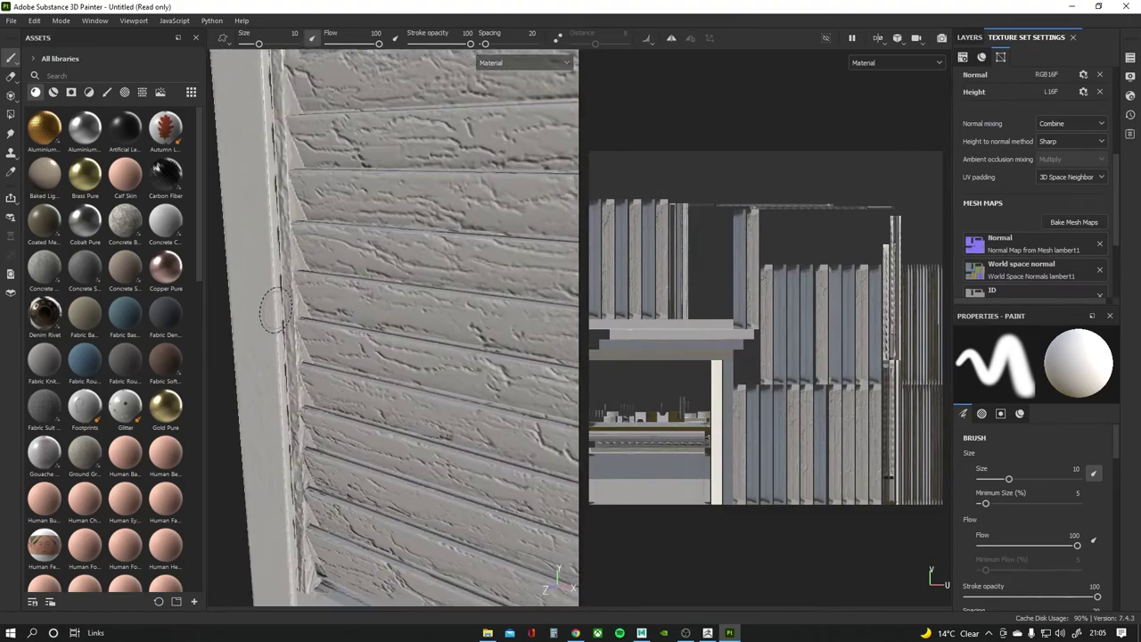
scroll(275, 312, down, 2)
scroll(280, 339, down, 3)
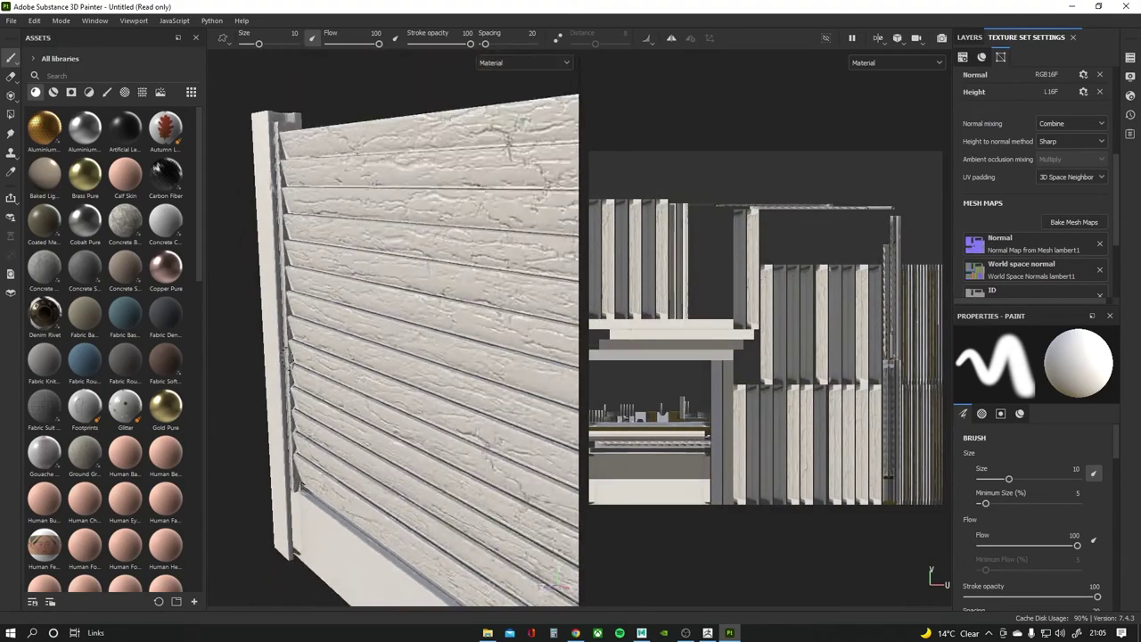
alt+drag(287, 356, 262, 316)
scroll(268, 312, up, 2)
scroll(290, 300, up, 2)
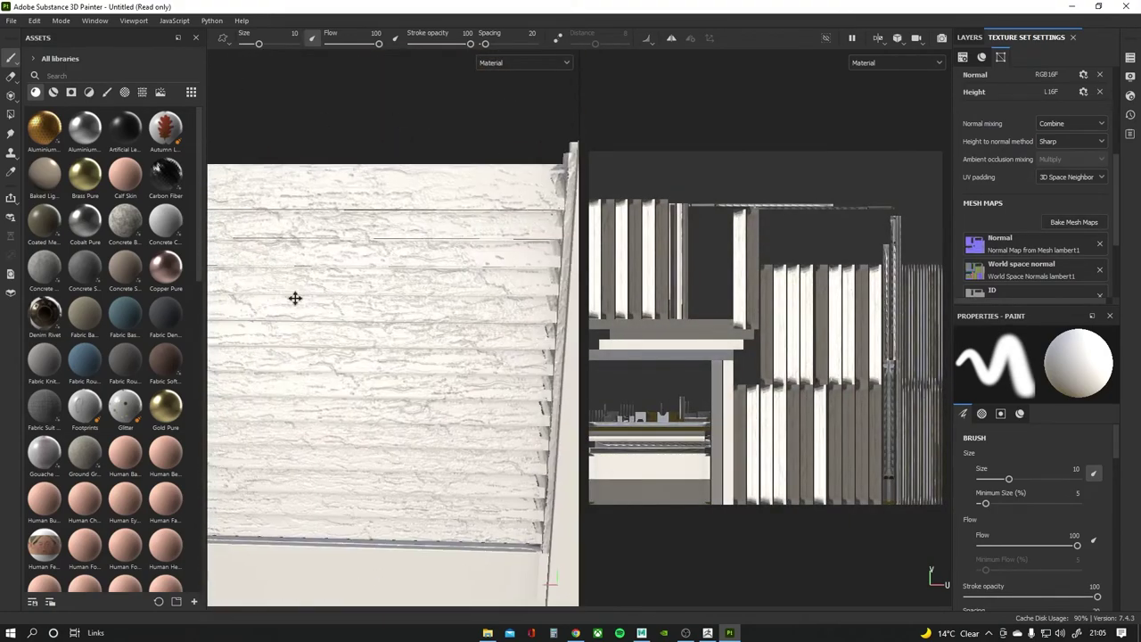
scroll(295, 297, down, 3)
alt+drag(330, 294, 365, 247)
Drop Wood Beech Veined, then Wood Ship Hull Nordic smart material on the fence, and reopen Baking.
click(970, 37)
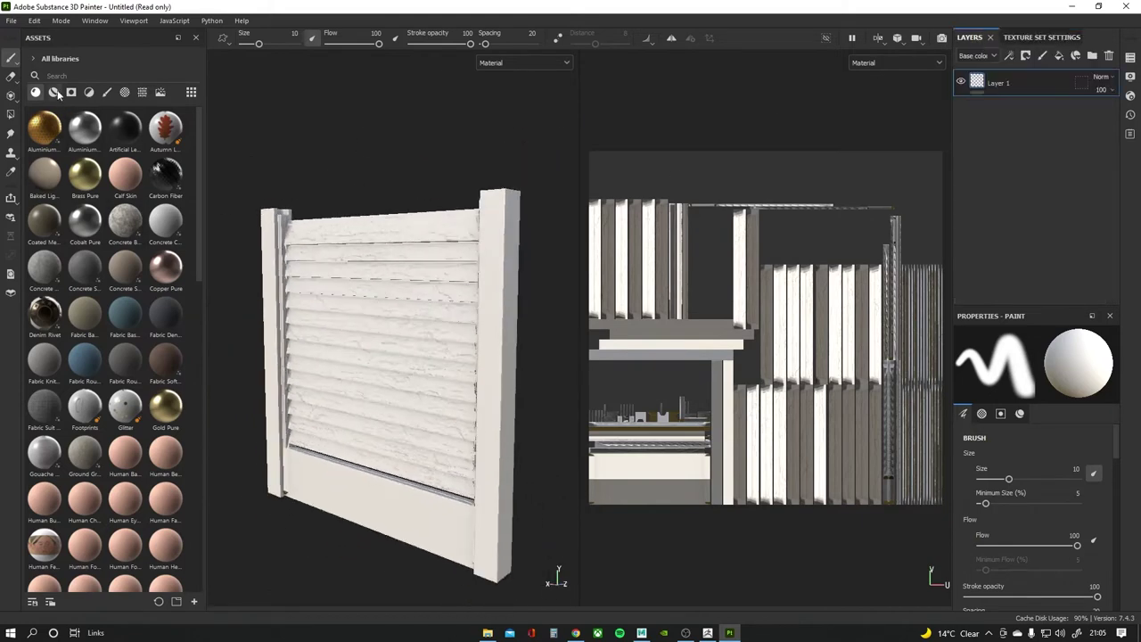
click(54, 93)
scroll(119, 378, down, 10)
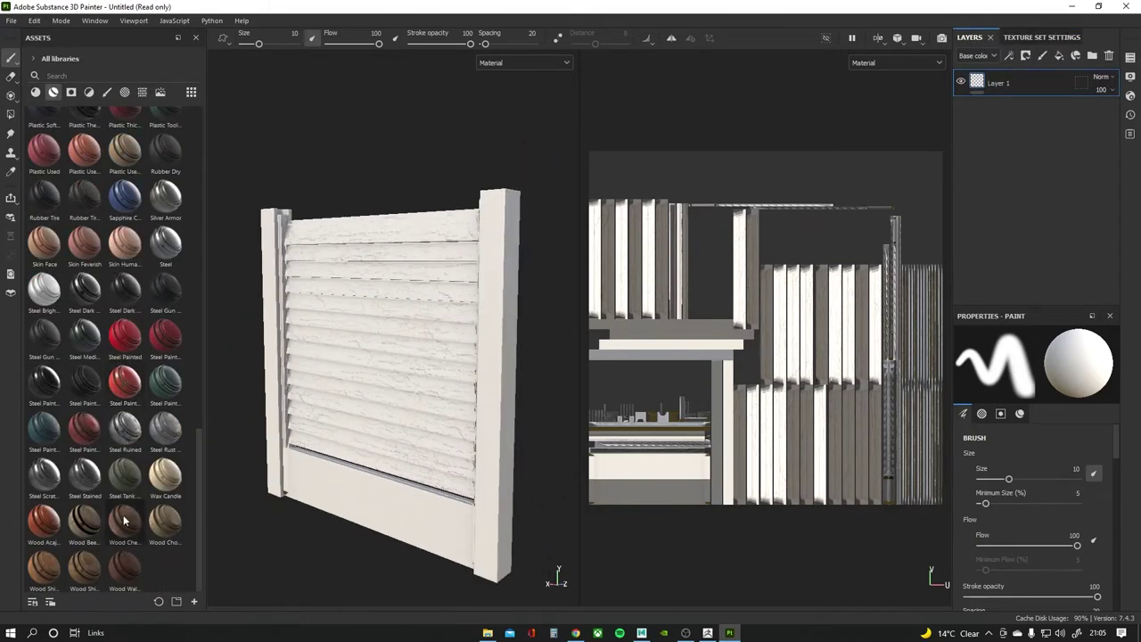
drag(85, 520, 348, 406)
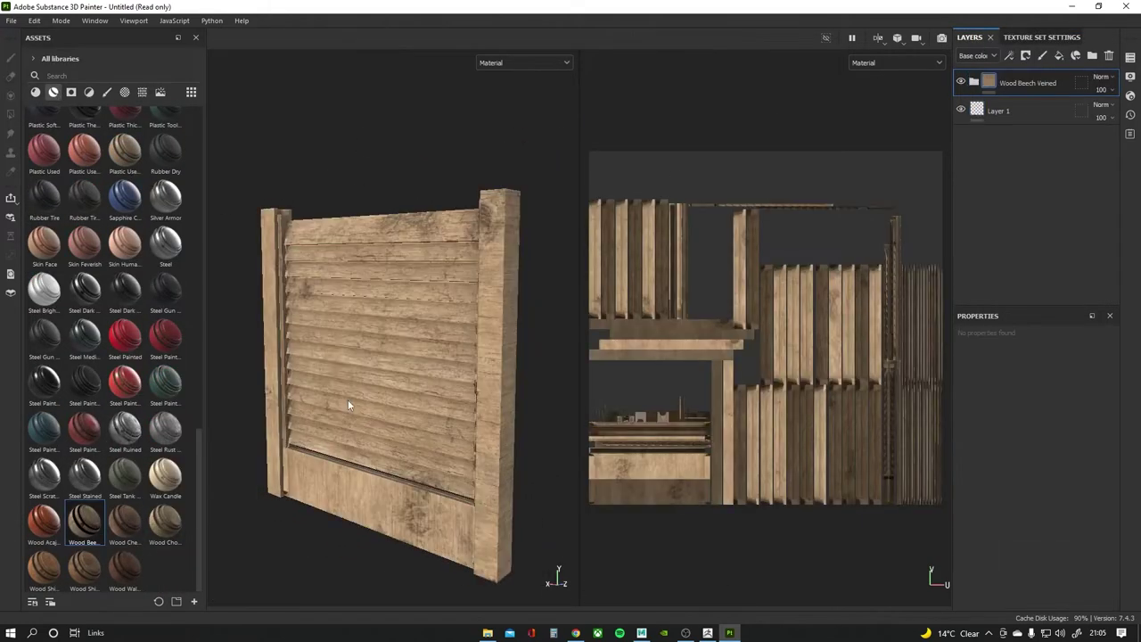
mouse_move(44, 566)
mouse_down()
mouse_move(375, 401)
mouse_move(448, 409)
mouse_up()
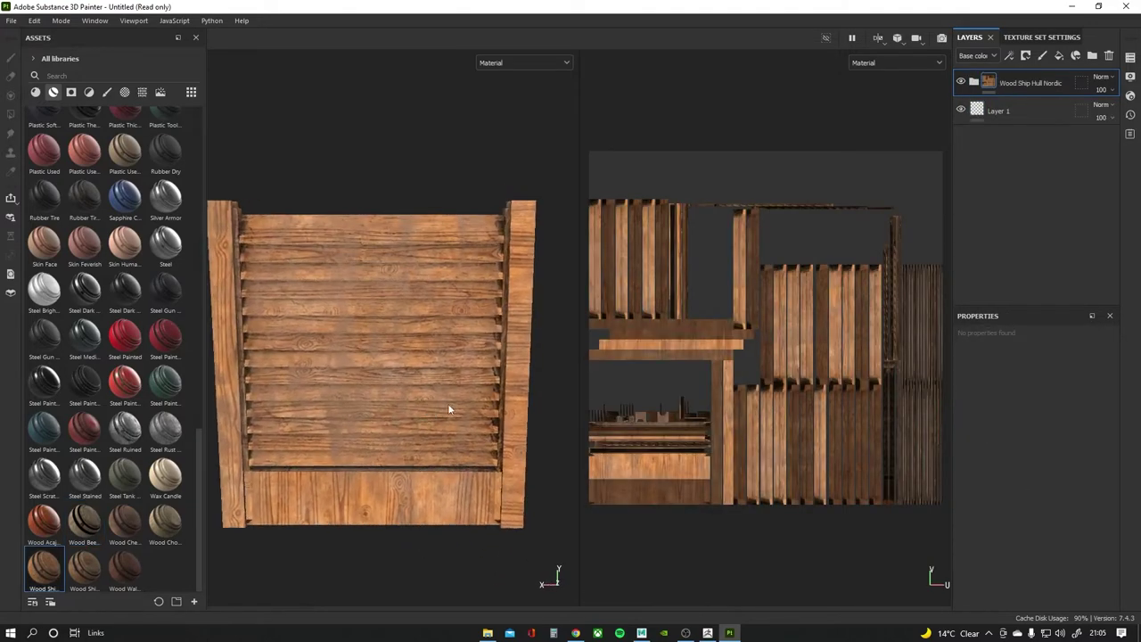
scroll(450, 409, up, 5)
key(ctrl+shift+b)
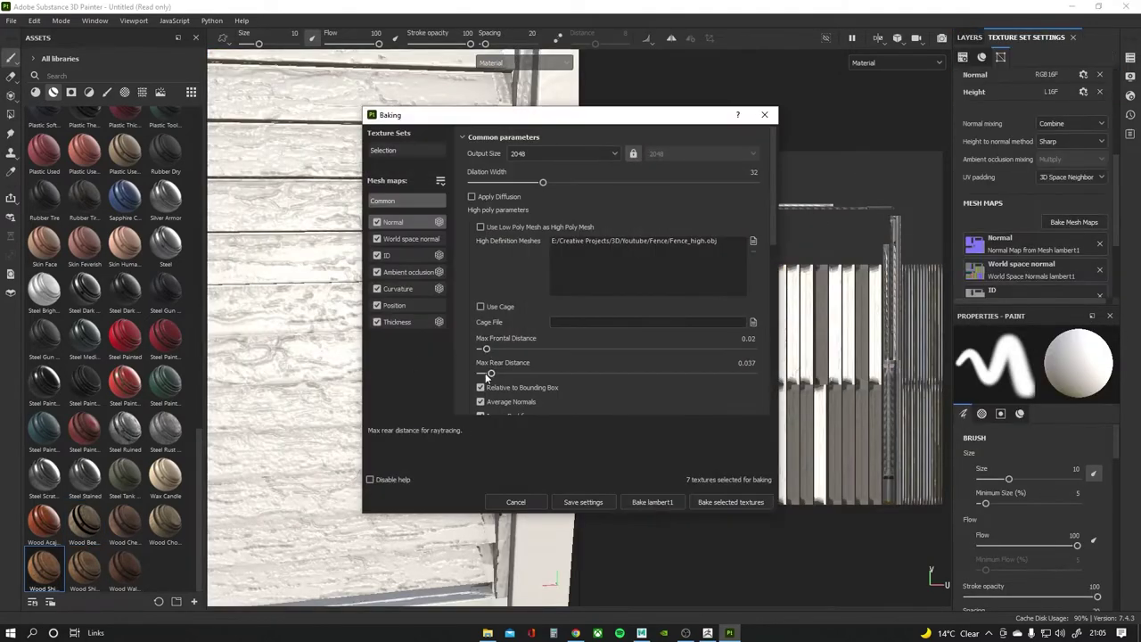
Rebake the mesh maps with smaller frontal and rear distances until the bake completes.
click(726, 503)
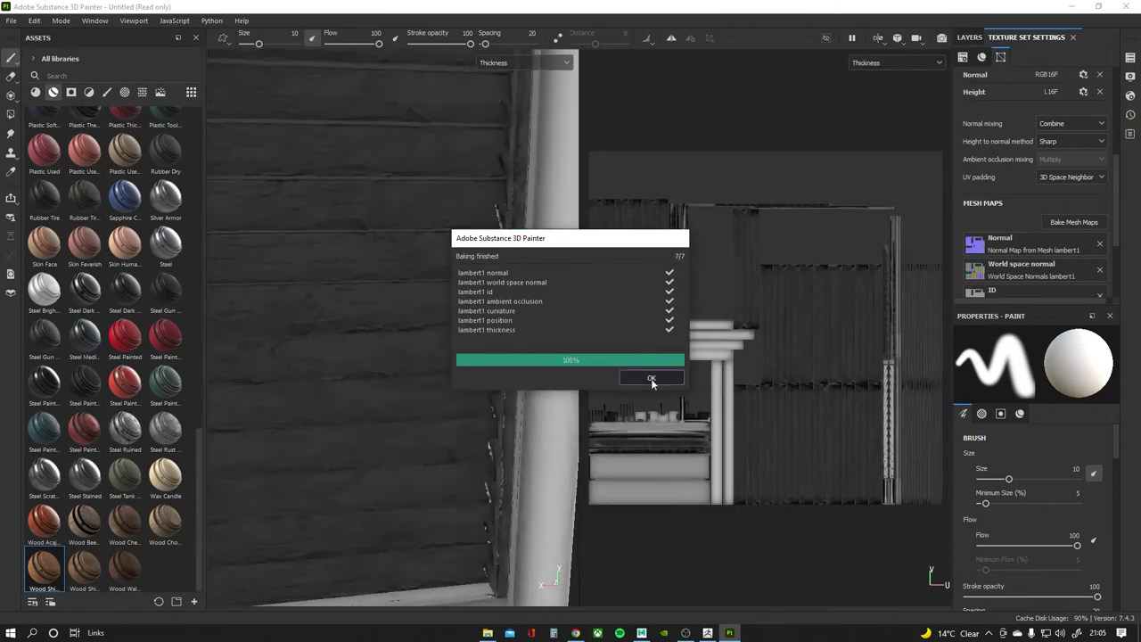
click(651, 378)
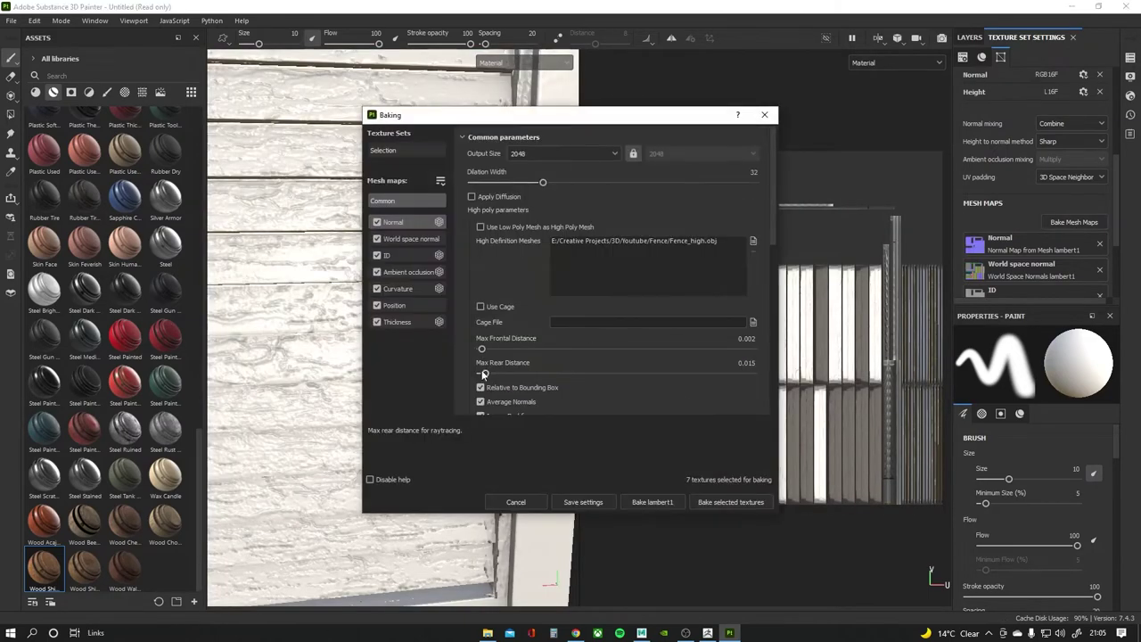
click(653, 502)
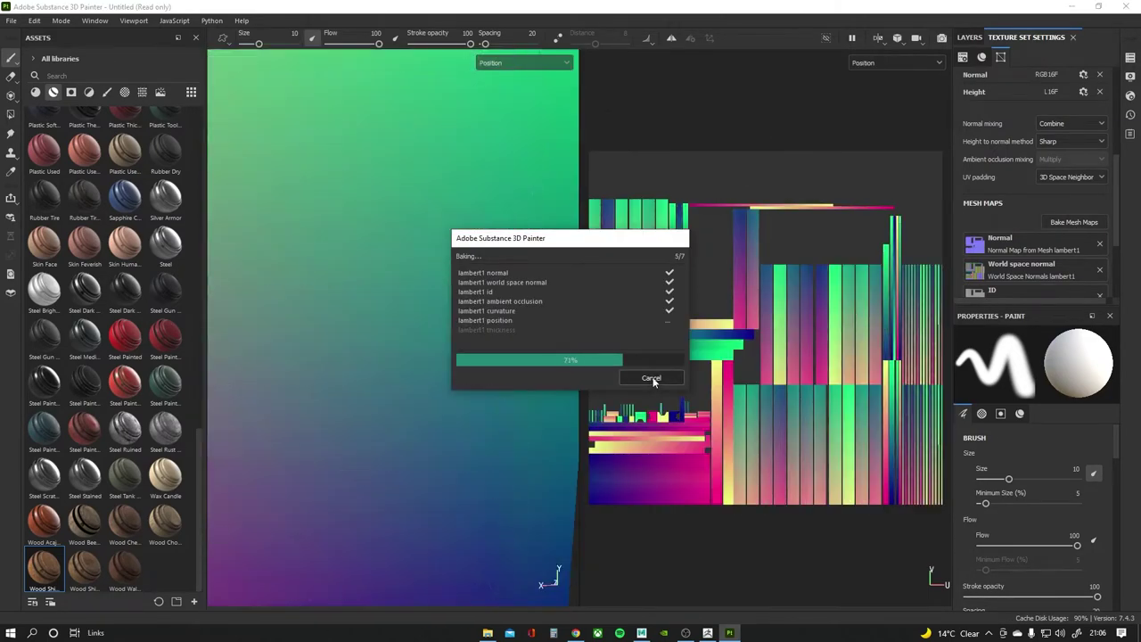
click(652, 378)
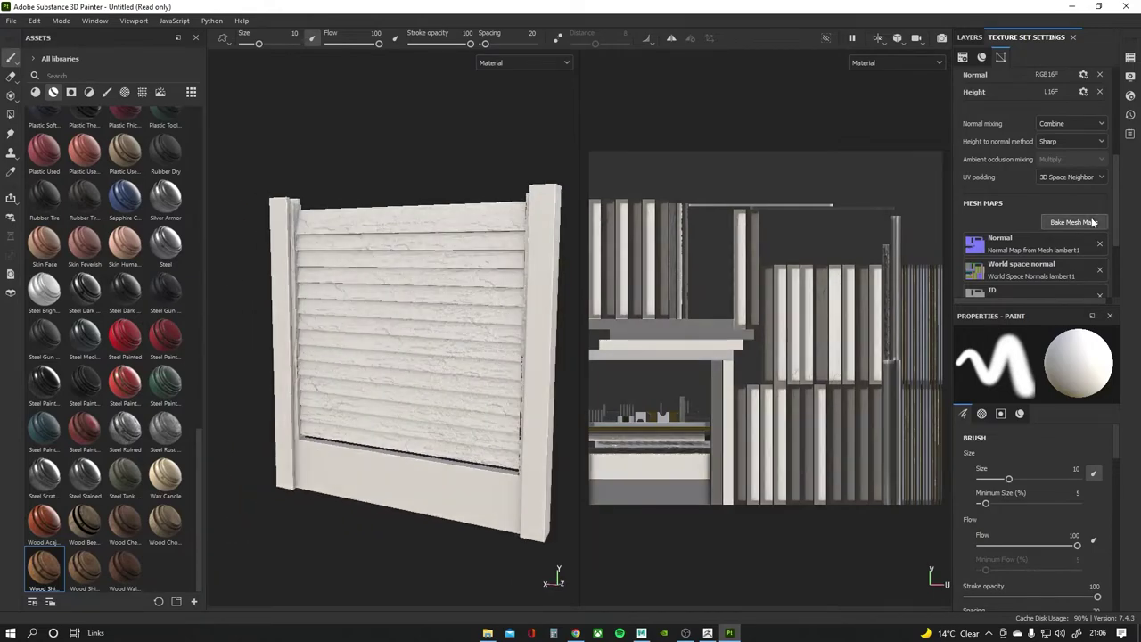
click(1094, 222)
click(740, 503)
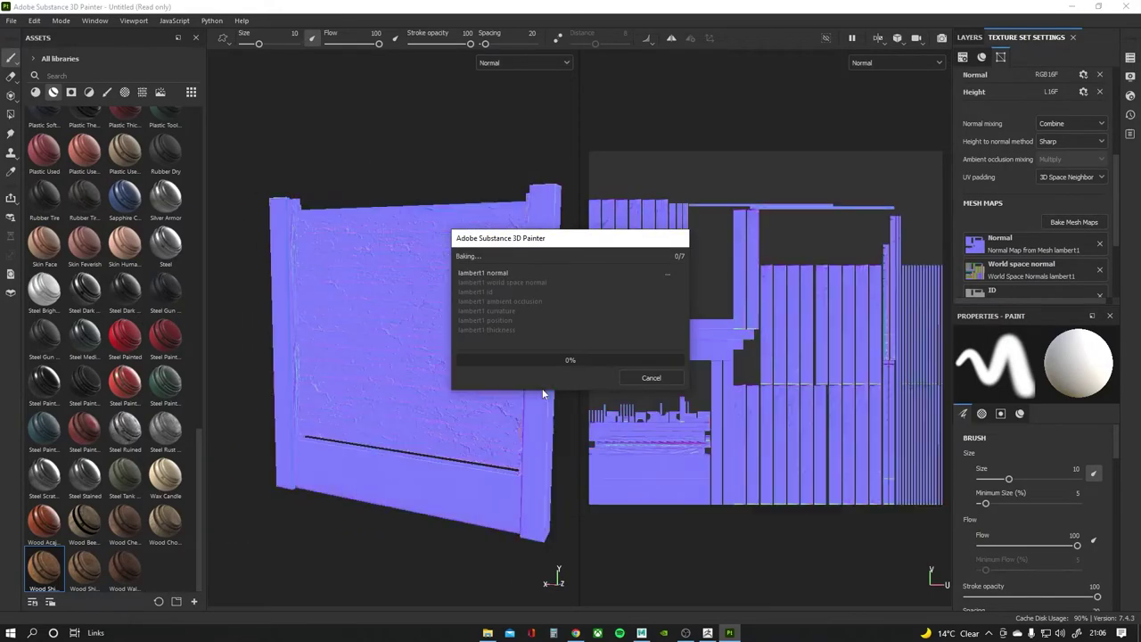
click(652, 378)
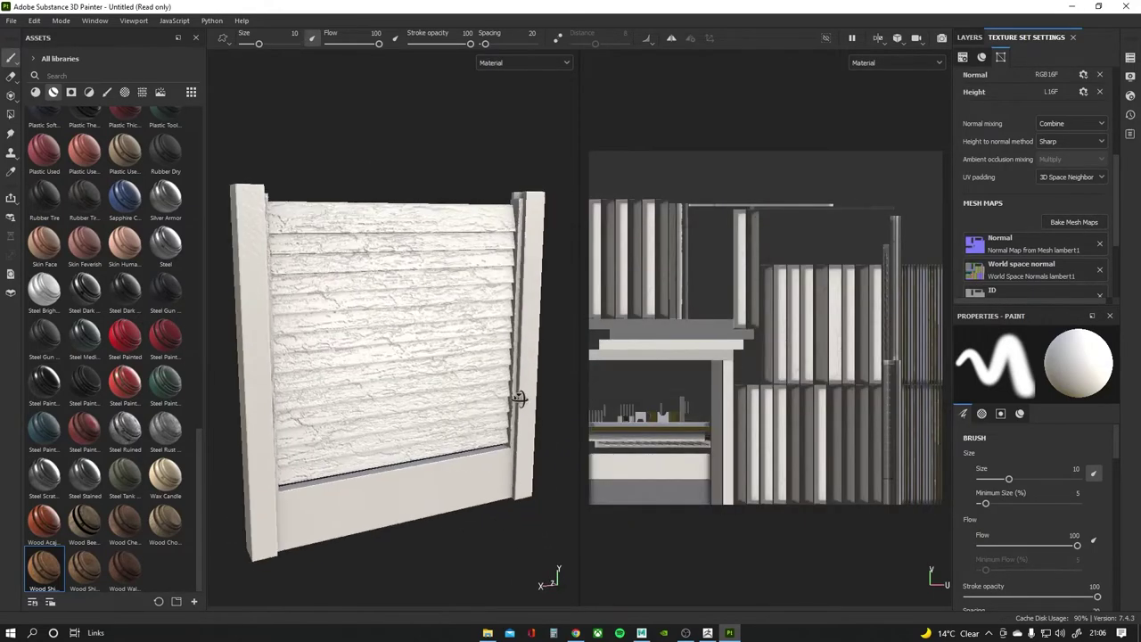
Apply the Wood Beech Veined material to the fence.
drag(83, 526, 395, 374)
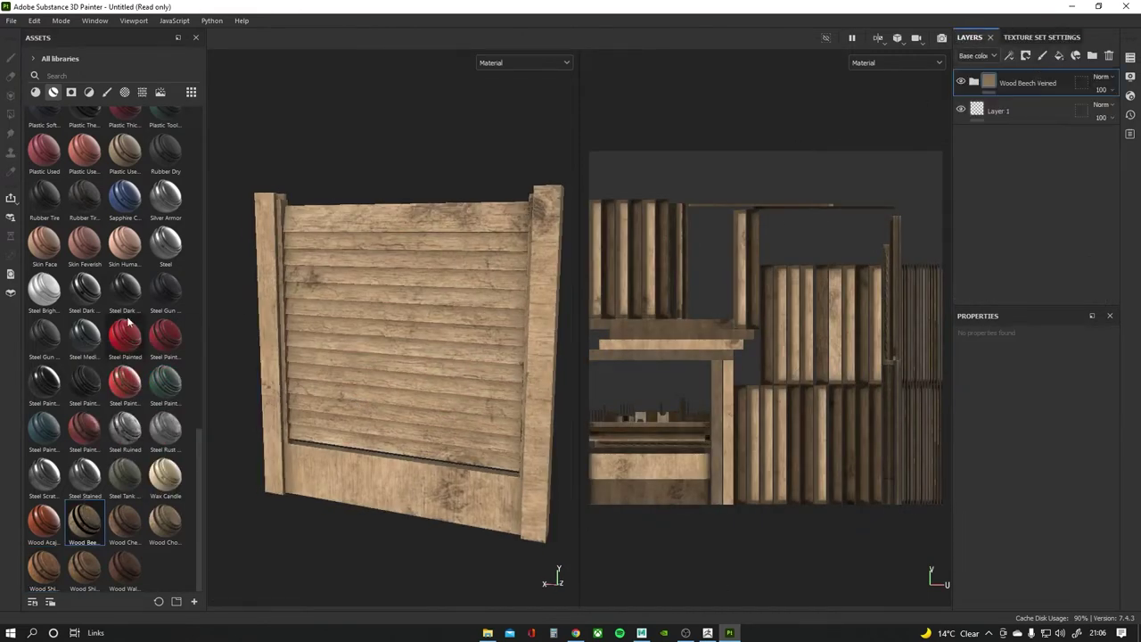
scroll(128, 323, up, 5)
scroll(98, 330, up, 10)
Add a Concrete Bare layer masked to the left post, bottom board and right post.
drag(357, 473, 361, 478)
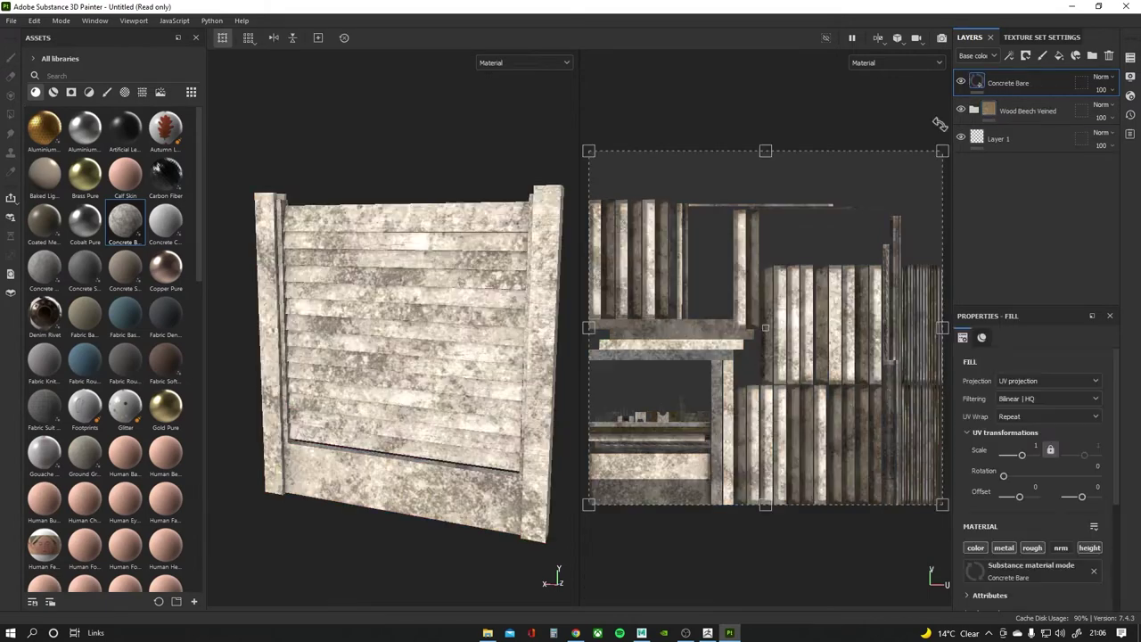
click(11, 114)
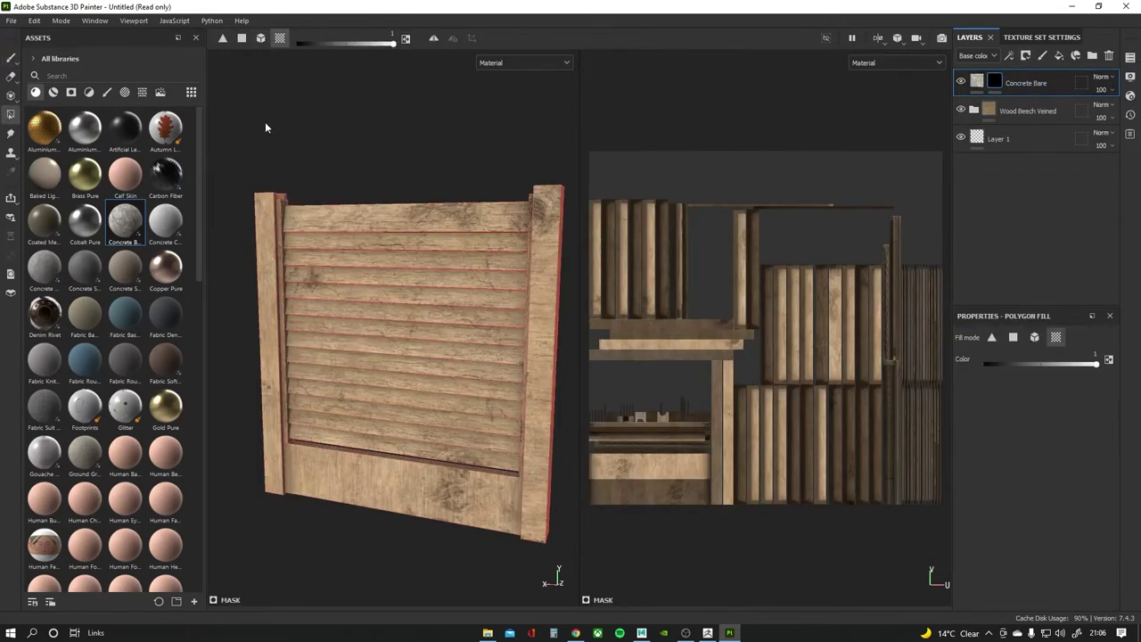
click(282, 384)
click(261, 38)
click(401, 495)
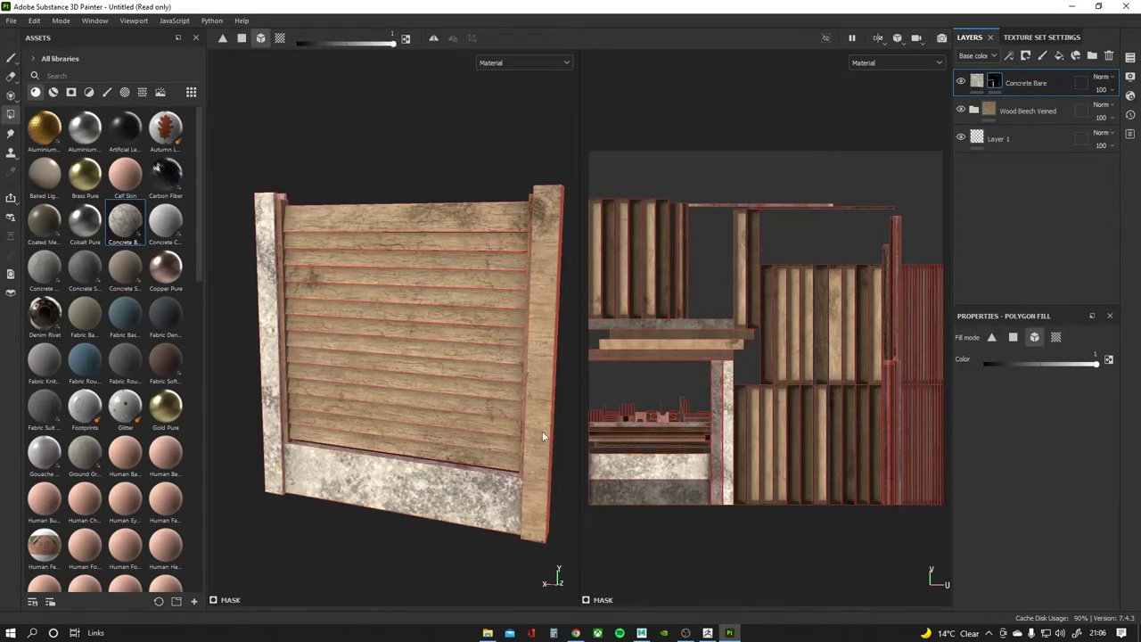
click(542, 433)
alt+drag(359, 377, 481, 275)
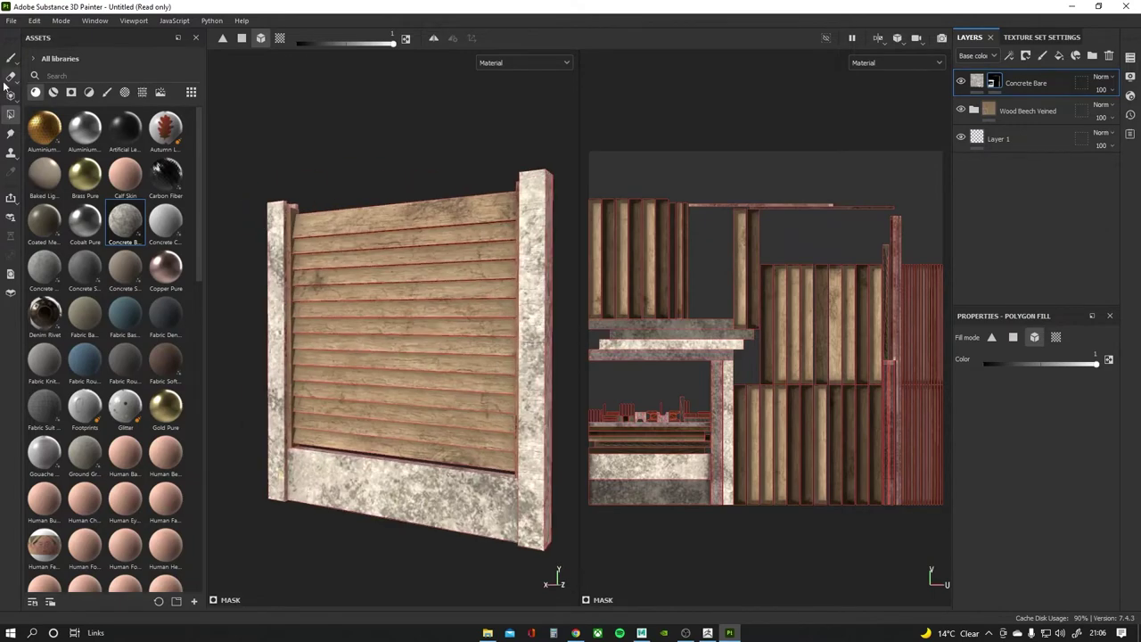
Retile Concrete Bare to about 4.8 scale, tweak its colour and bump sliders, and add Fill layer 1.
click(976, 82)
drag(943, 151, 662, 430)
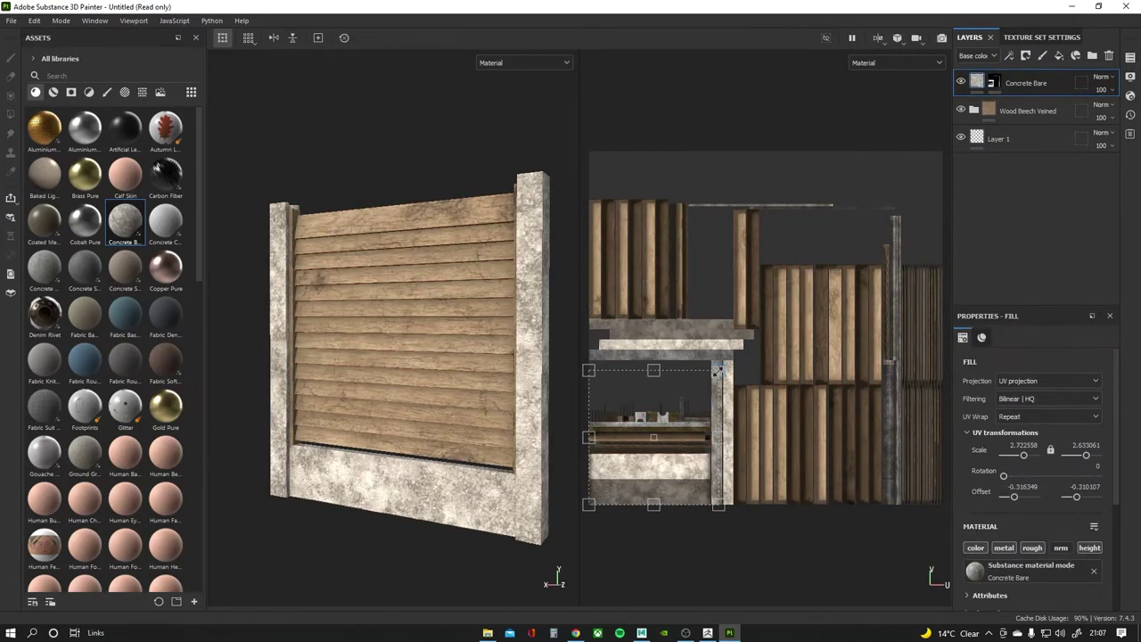
scroll(1018, 467, down, 3)
scroll(1017, 467, down, 2)
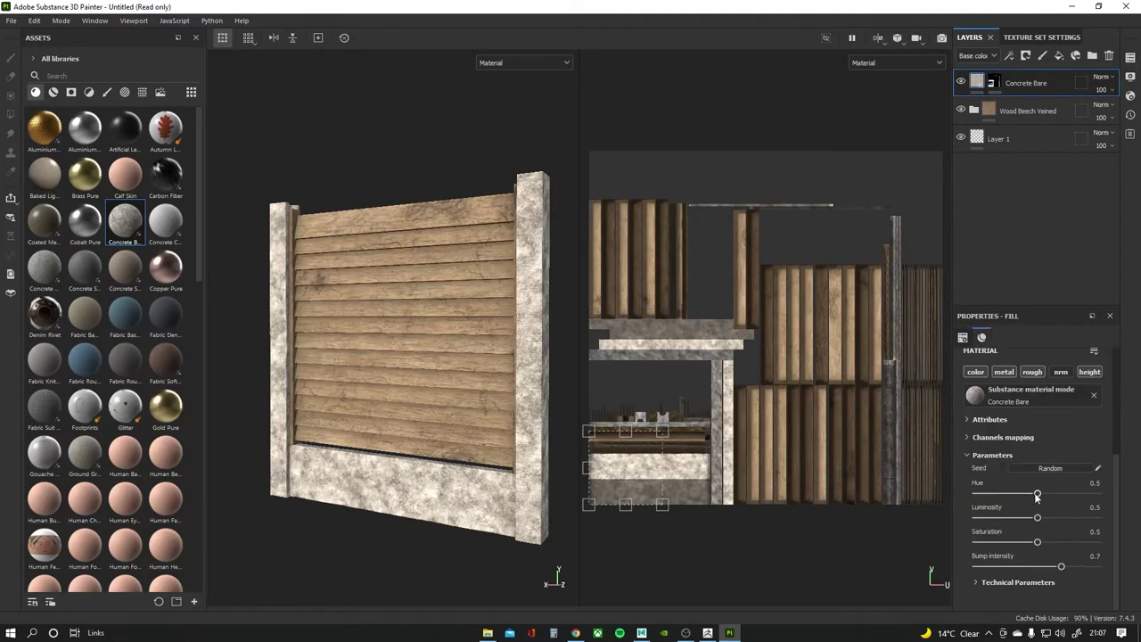
mouse_move(1037, 494)
mouse_down()
mouse_move(1031, 518)
mouse_move(1003, 543)
mouse_up()
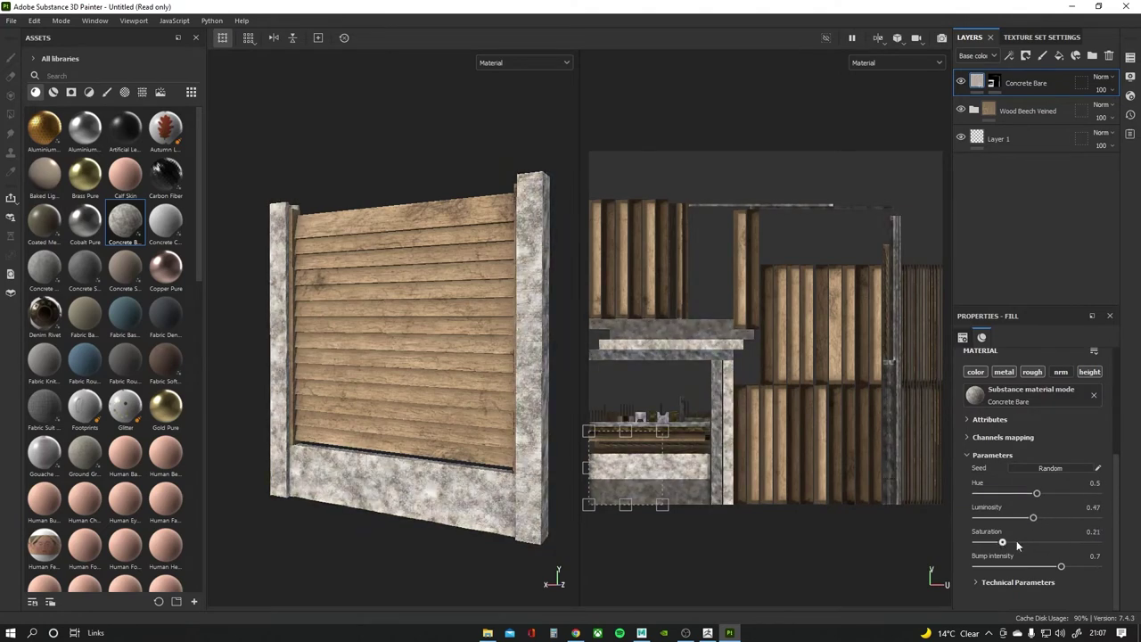
click(1019, 582)
scroll(1021, 542, down, 2)
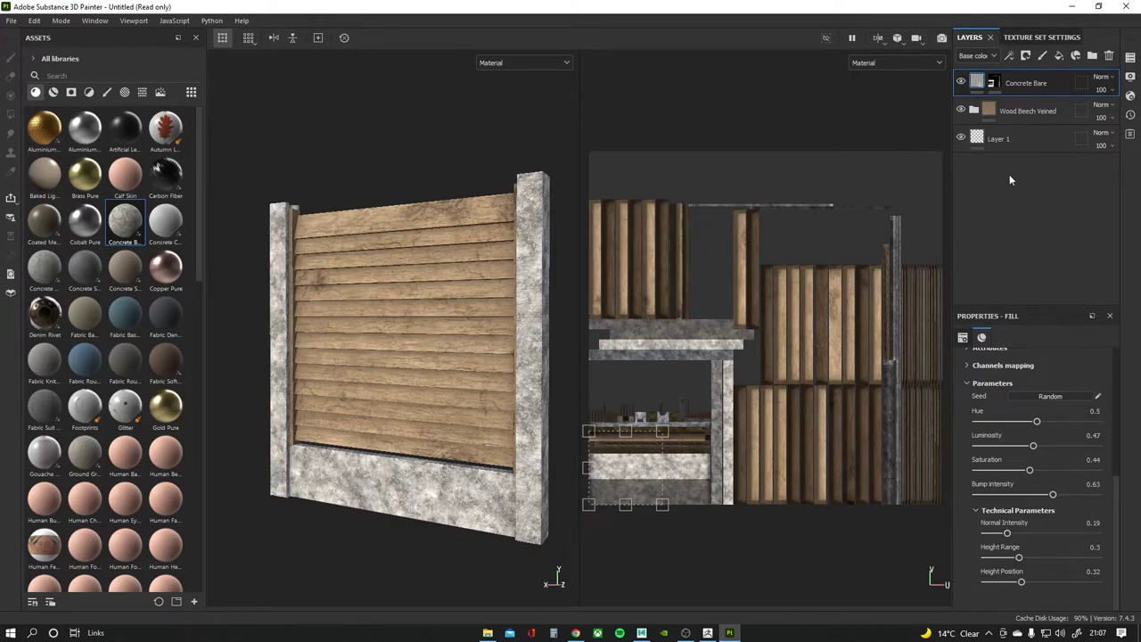
click(1058, 56)
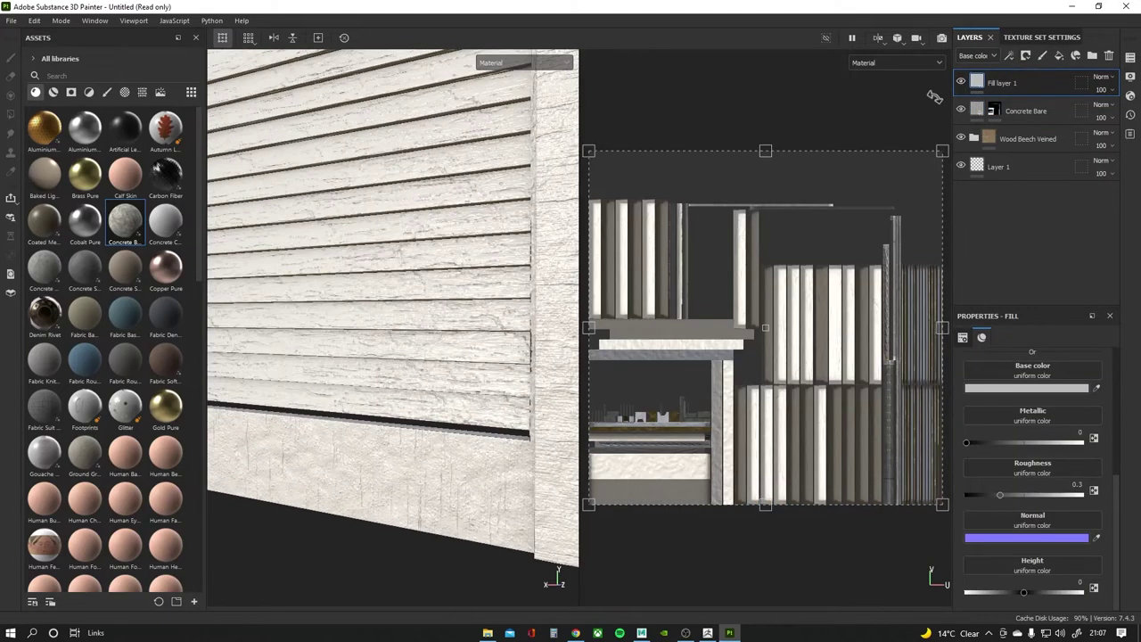
Give the Wood Beech Veined folder a black mask and fill the fence planks into it by UV chunk.
click(1026, 111)
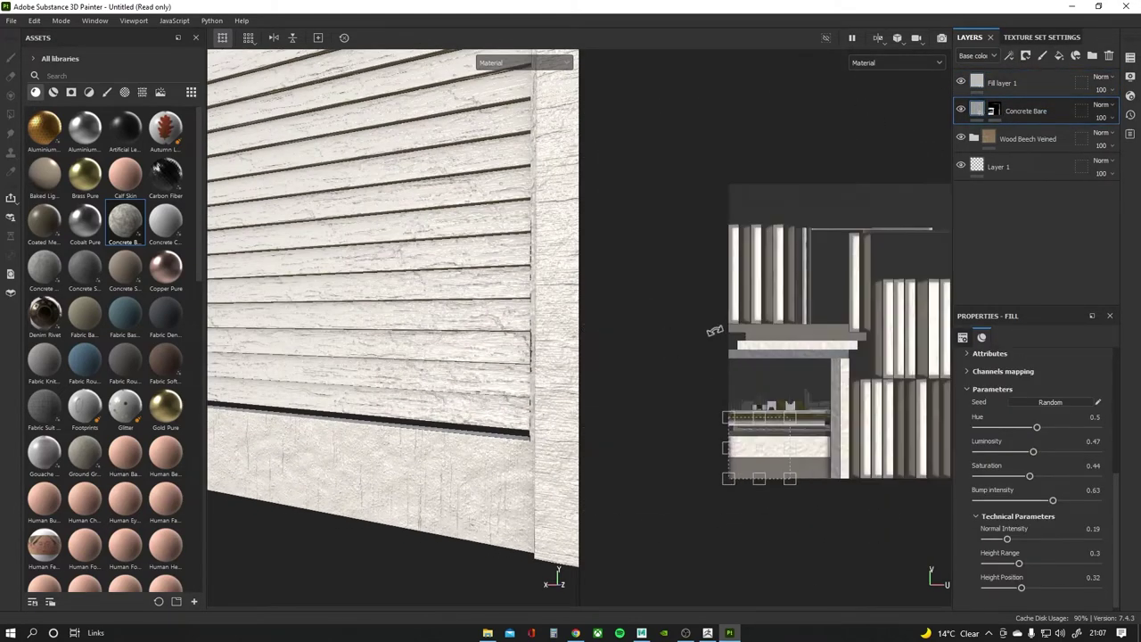
click(991, 140)
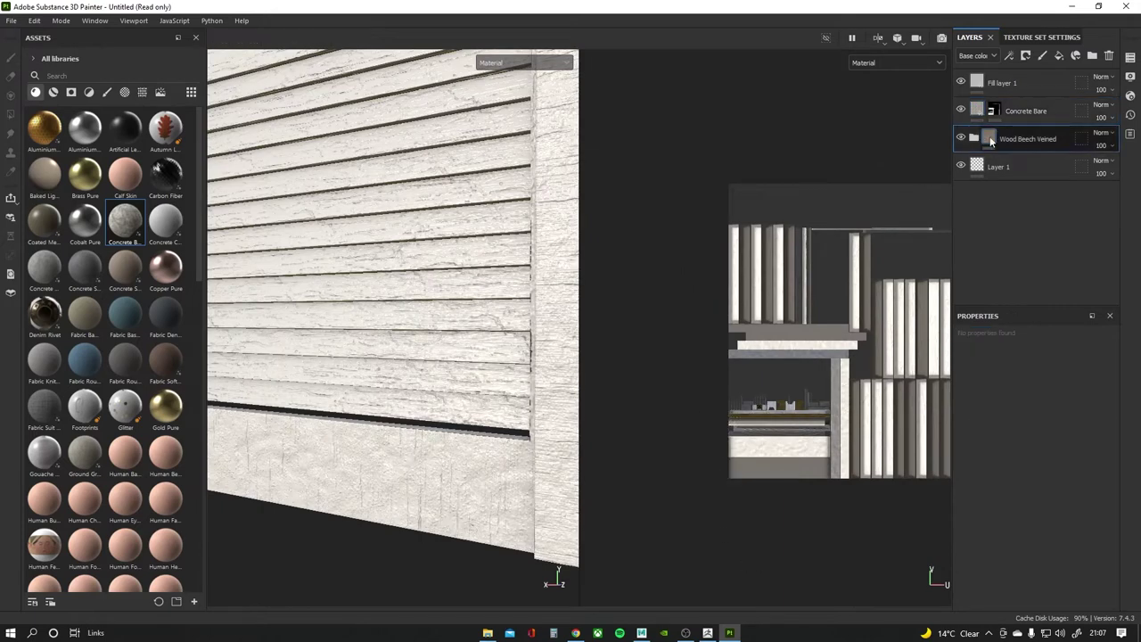
click(1027, 56)
click(11, 117)
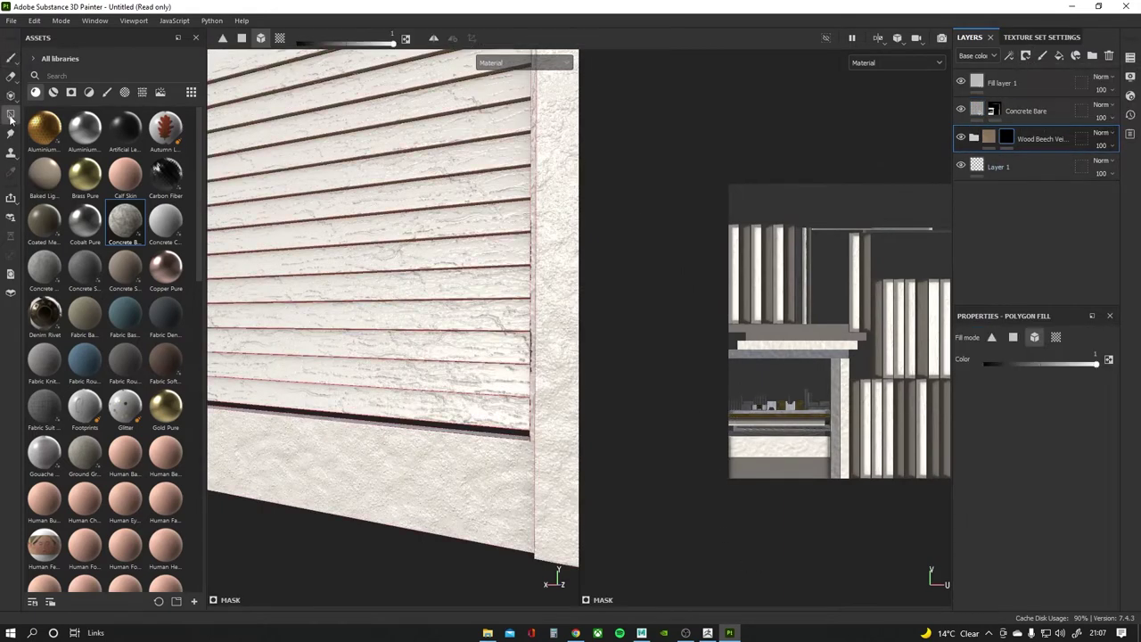
click(280, 38)
alt+drag(387, 369, 363, 430)
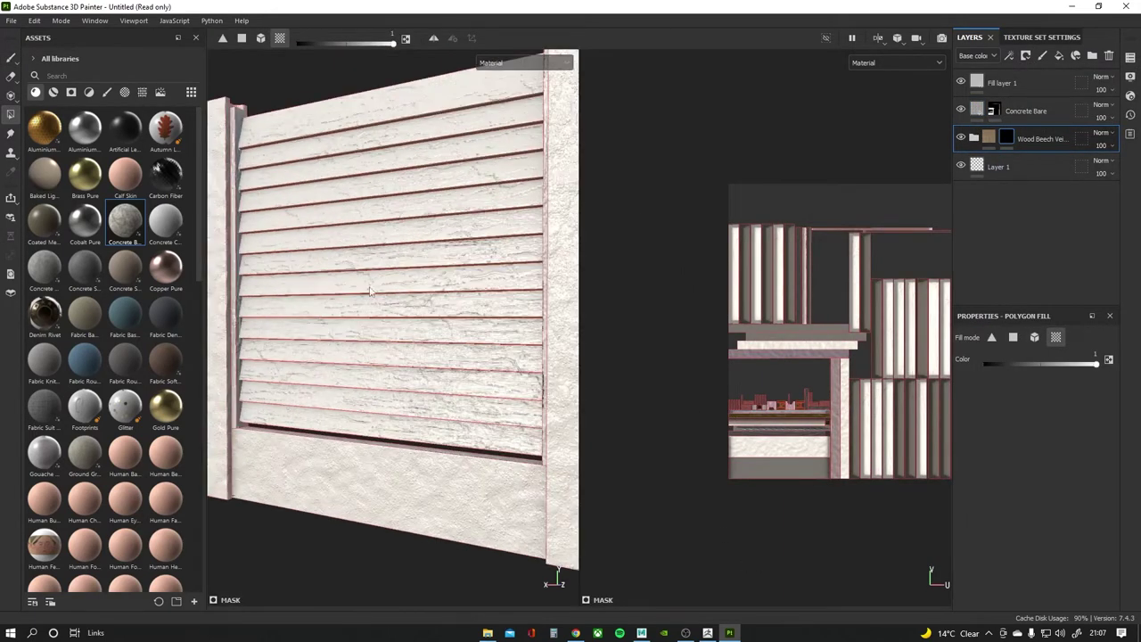
click(10, 58)
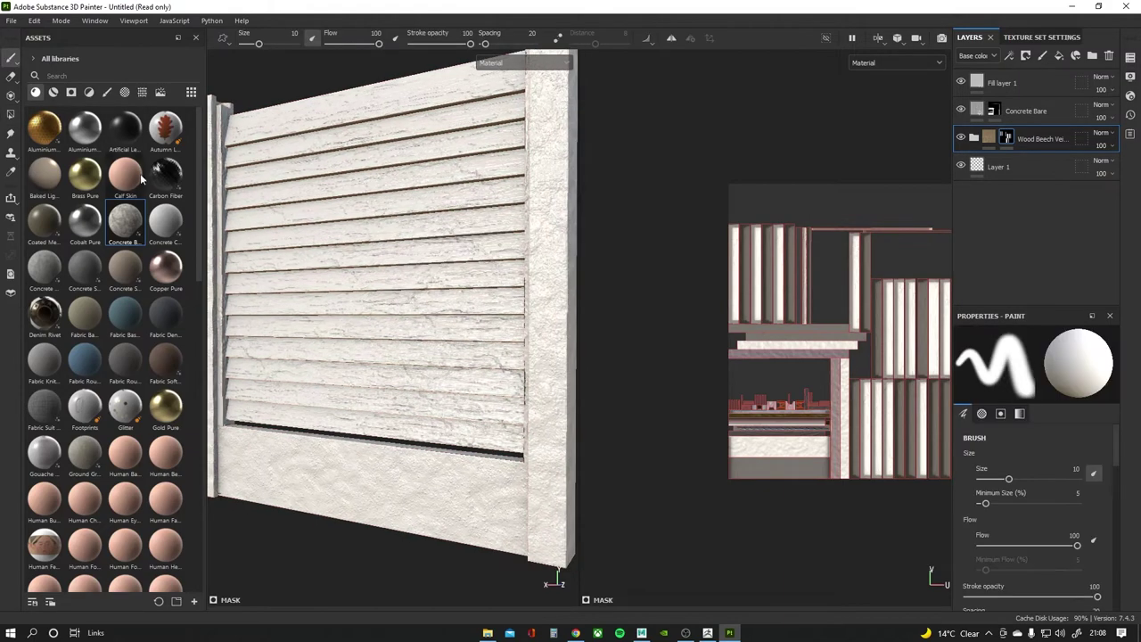
Toggle Fill layer 1 to check the wood, then give it a black mask.
click(961, 81)
click(961, 81)
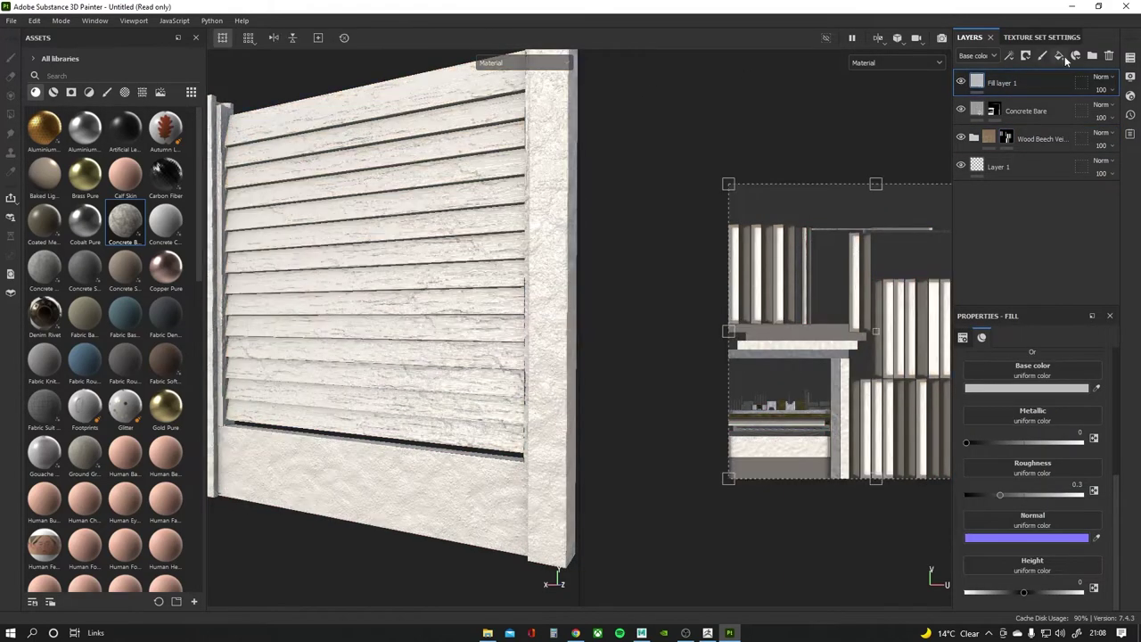
click(1064, 56)
click(1052, 91)
click(71, 91)
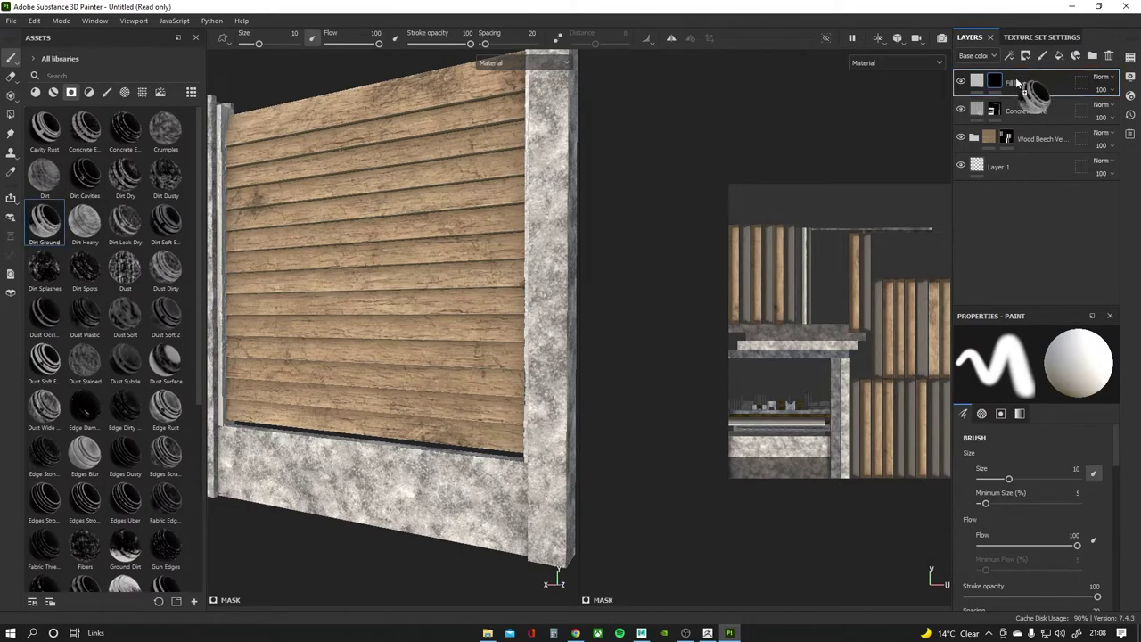
Mask Fill layer 1 with Dirt Ground and move the Wood Beech Veined folder to the top.
drag(1019, 82, 1019, 82)
drag(1034, 155, 1016, 76)
click(1026, 154)
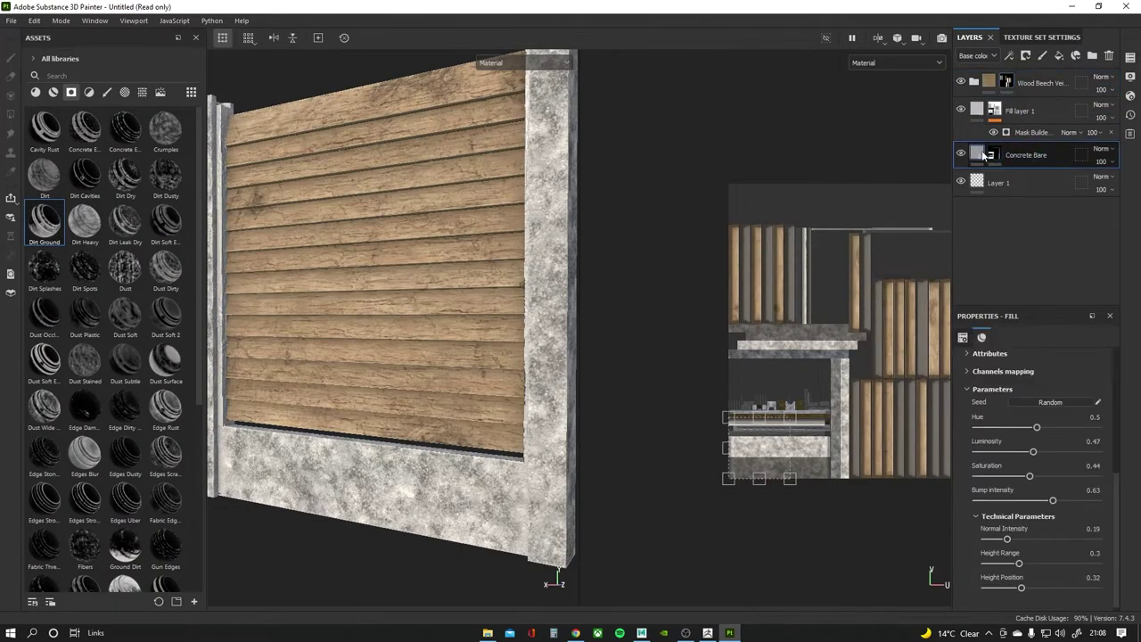
click(36, 92)
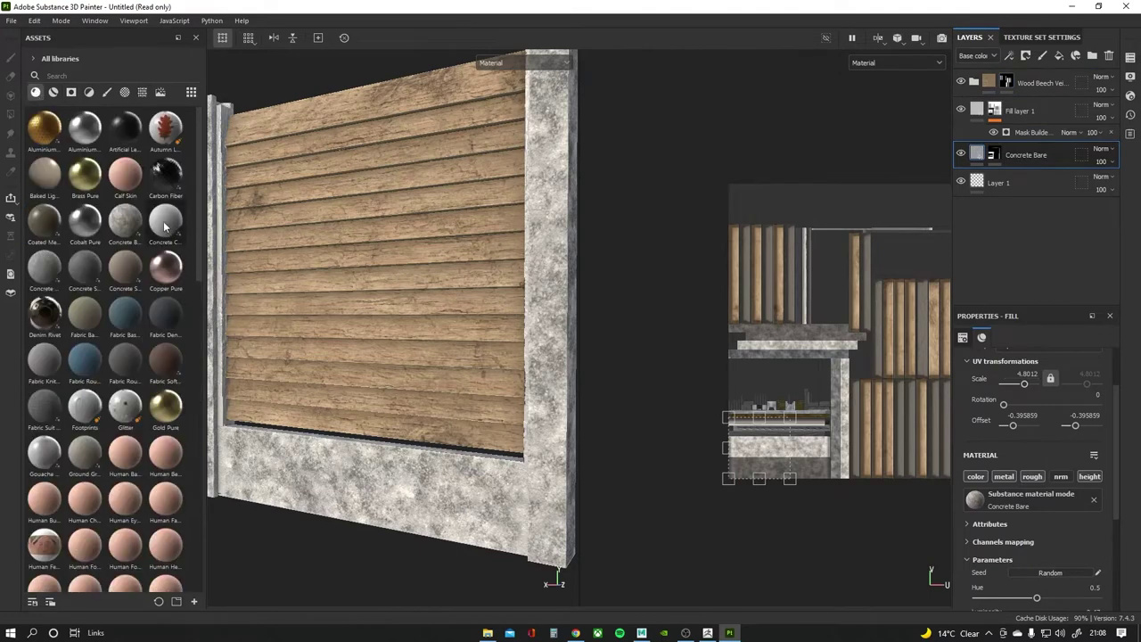
mouse_move(165, 224)
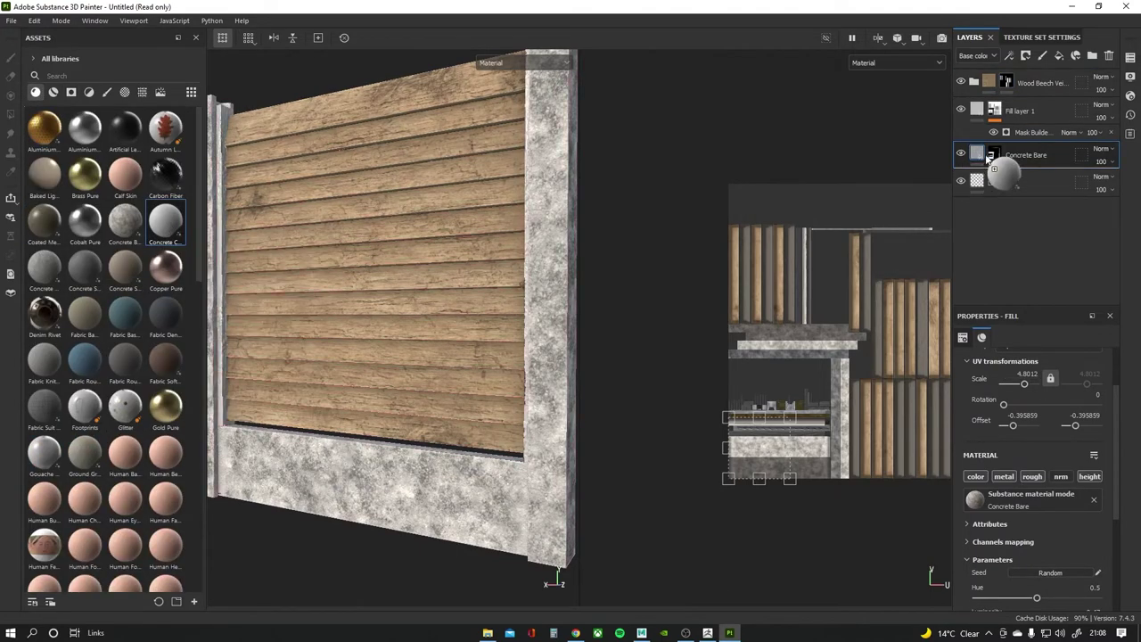
Replace the concrete with Concrete Clean and retile it to about 4.36 scale.
drag(171, 230, 1026, 155)
click(994, 181)
right_click(1020, 225)
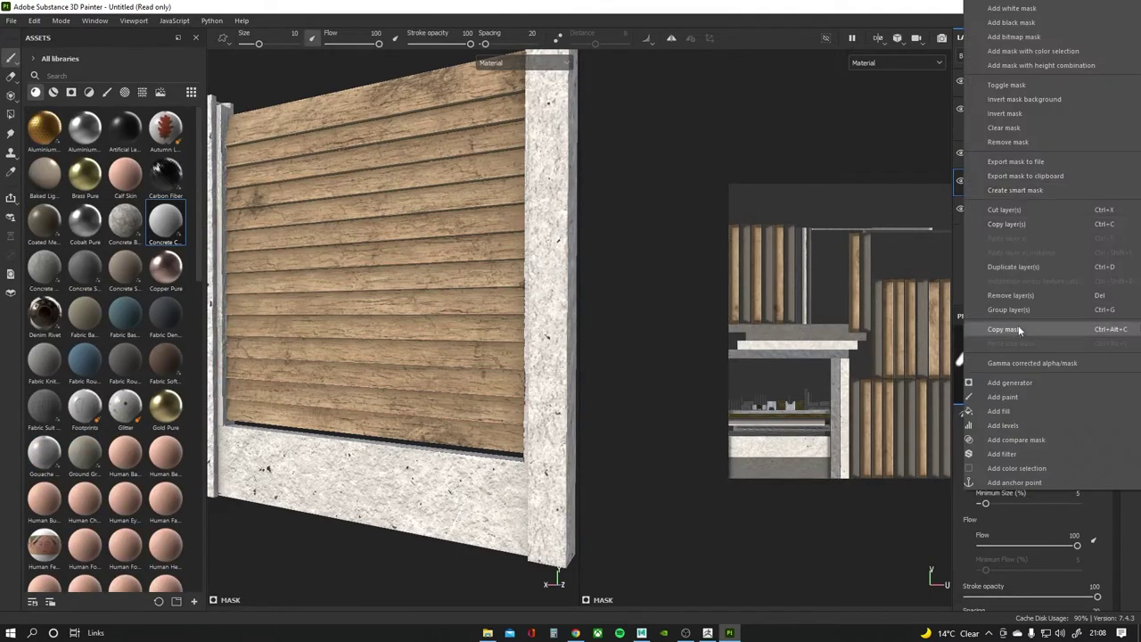
click(1005, 329)
right_click(1008, 157)
click(1004, 259)
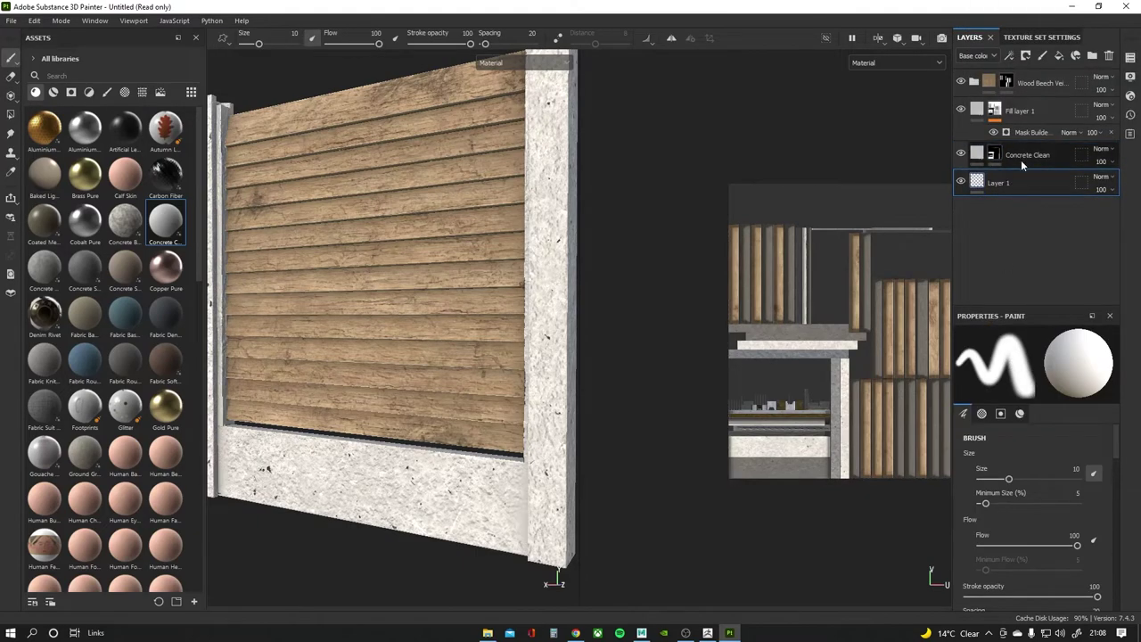
key(Delete)
drag(794, 316, 739, 389)
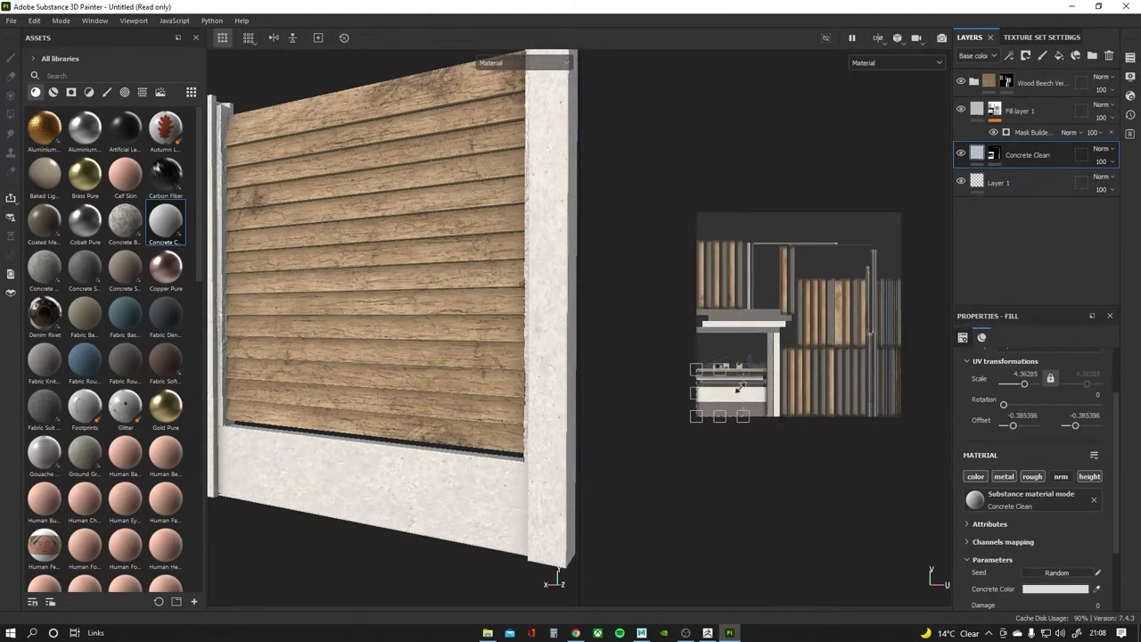
Adjust Fill layer 1's base colour and lower its height value.
key(f)
click(1016, 111)
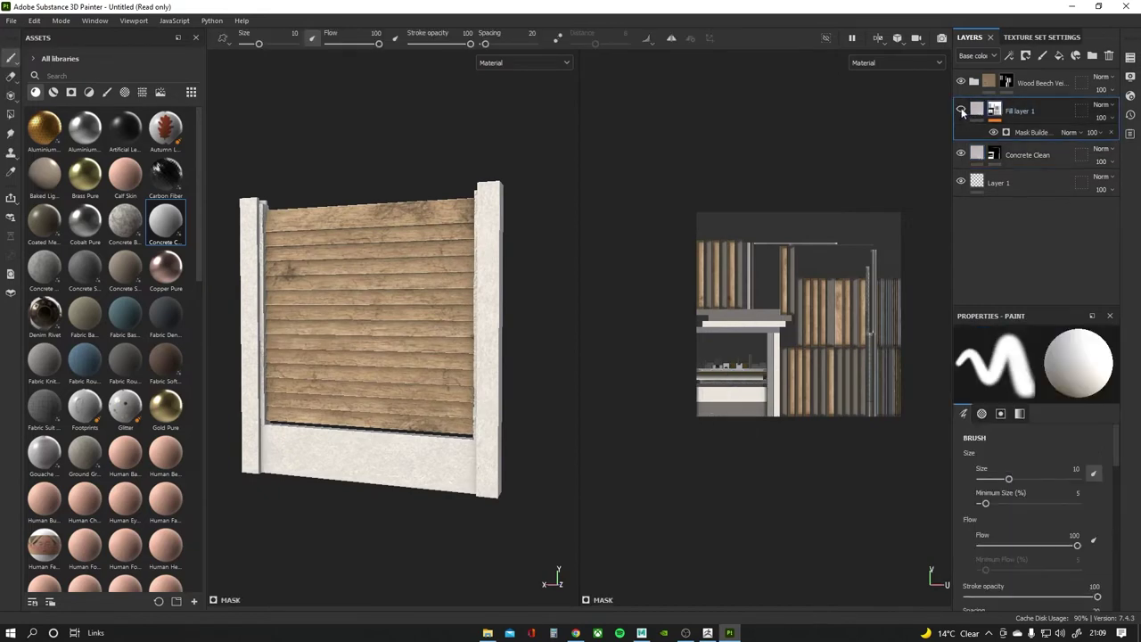
click(985, 558)
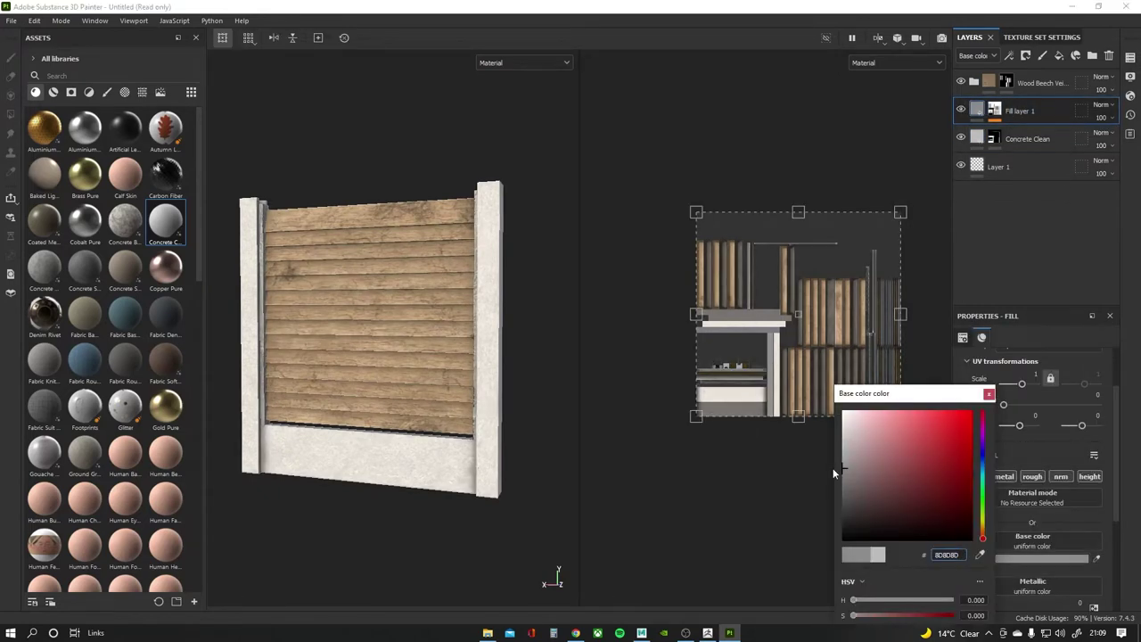
click(833, 468)
alt+drag(401, 339, 347, 342)
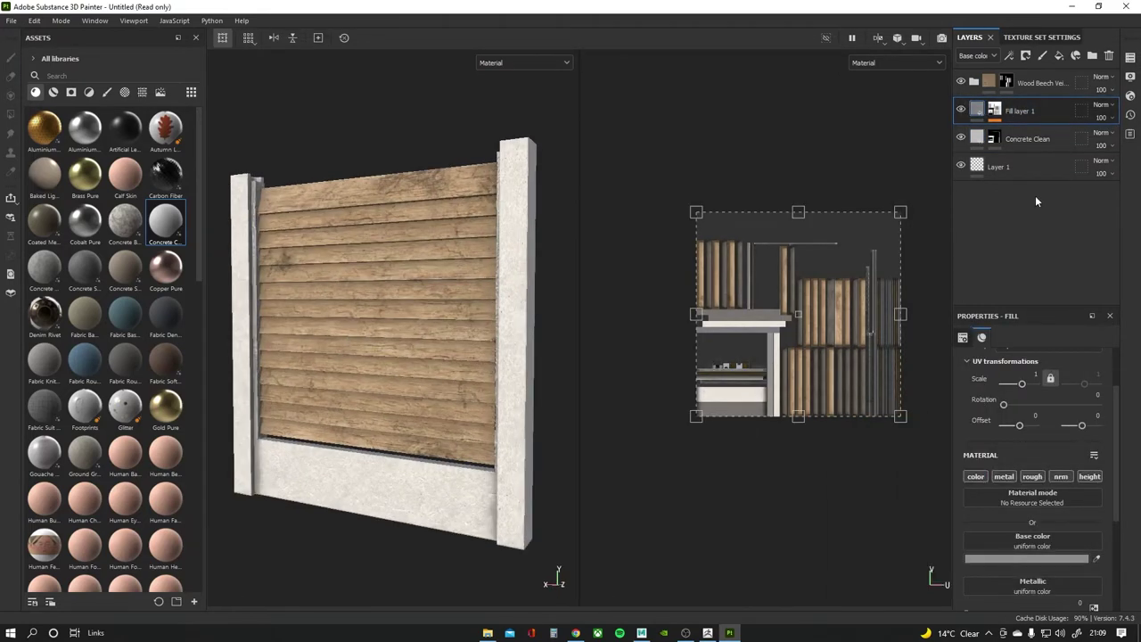
scroll(1017, 535, down, 5)
click(985, 593)
drag(1013, 598, 1016, 592)
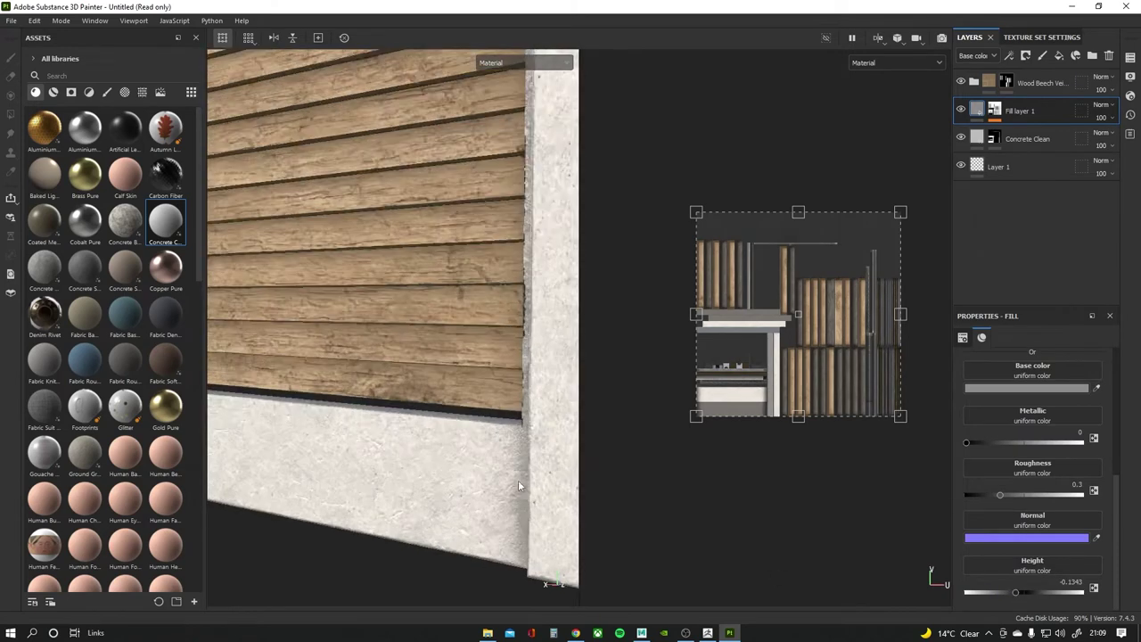
Add Fill layer 2 with a grunge mask and set its base colour to grey.
click(1061, 55)
click(72, 92)
drag(1032, 119, 301, 462)
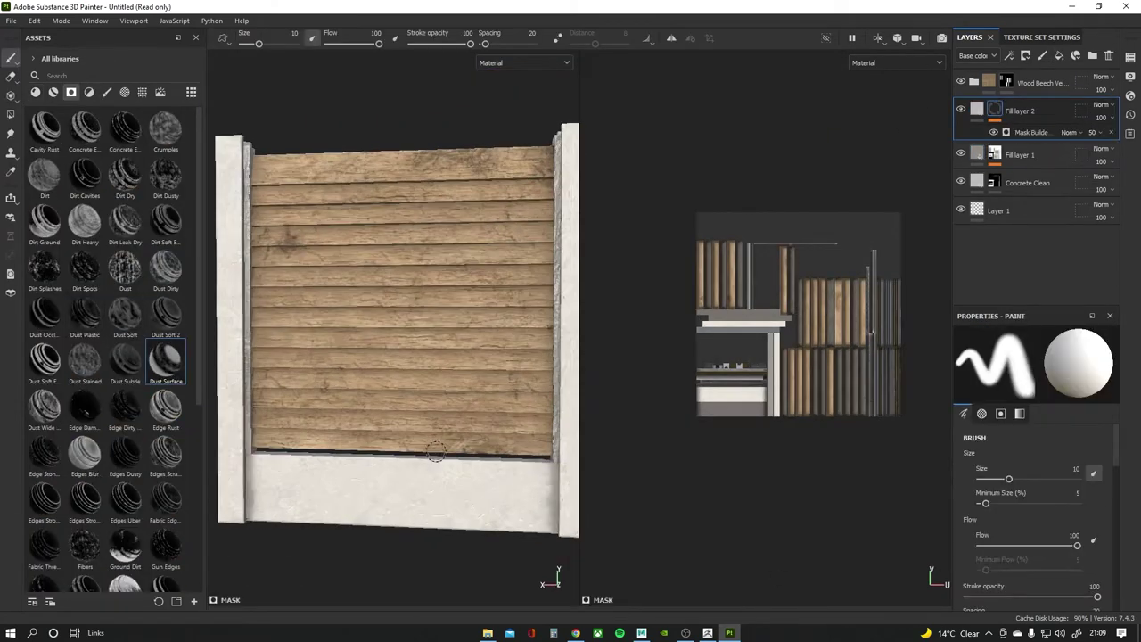
drag(1049, 105, 1050, 109)
click(977, 109)
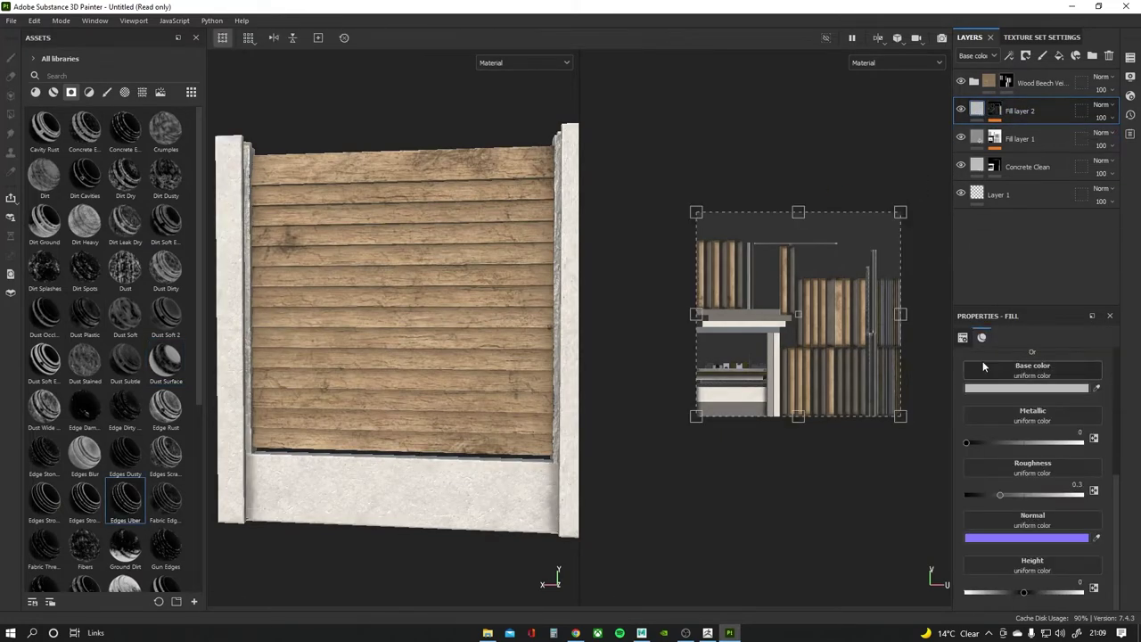
click(984, 388)
alt+drag(507, 331, 527, 331)
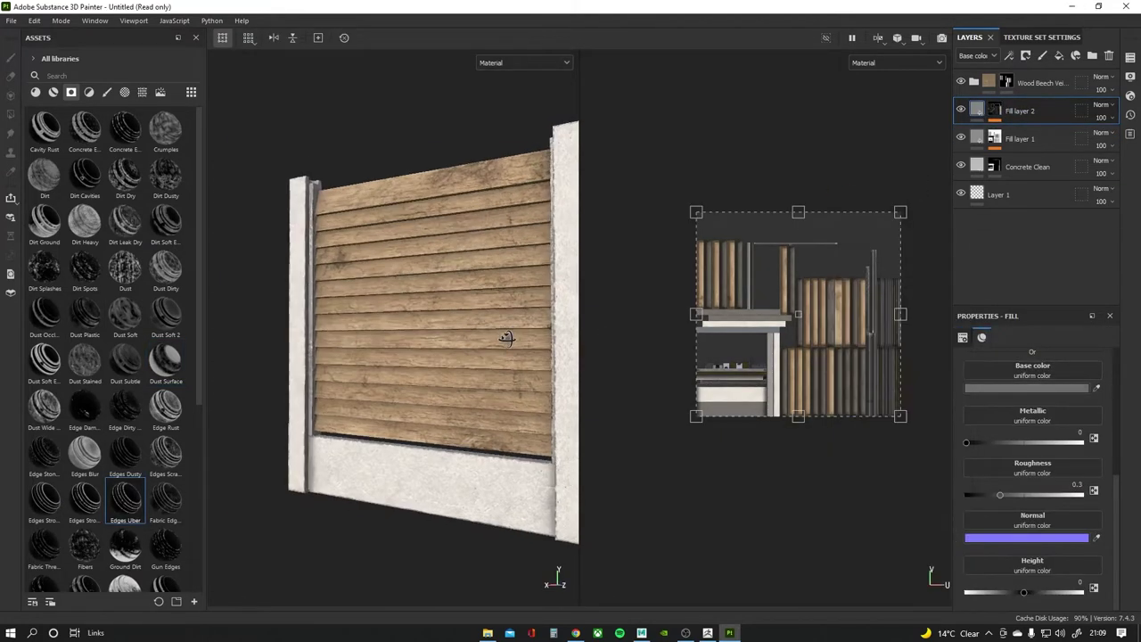
Polygon-fill additional planks into the Wood Beech Veined folder's mask.
click(992, 83)
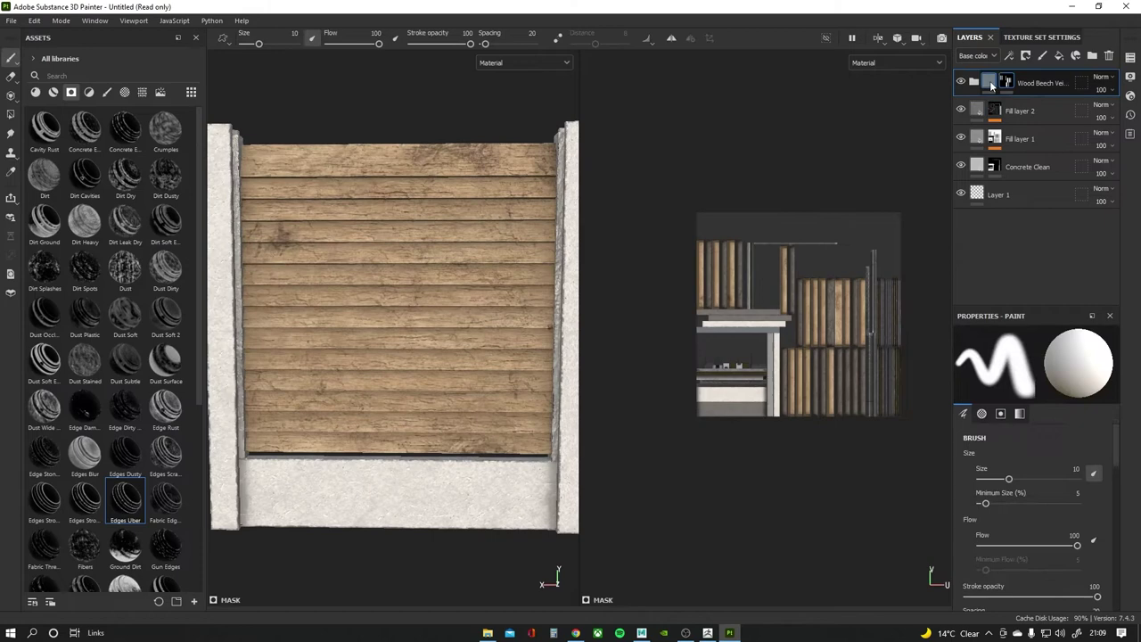
click(9, 115)
alt+drag(384, 223, 543, 182)
mouse_move(306, 150)
alt+mouse_down()
mouse_move(500, 136)
mouse_move(603, 176)
mouse_move(703, 130)
mouse_move(592, 132)
mouse_move(554, 155)
alt+mouse_up()
drag(526, 227, 522, 317)
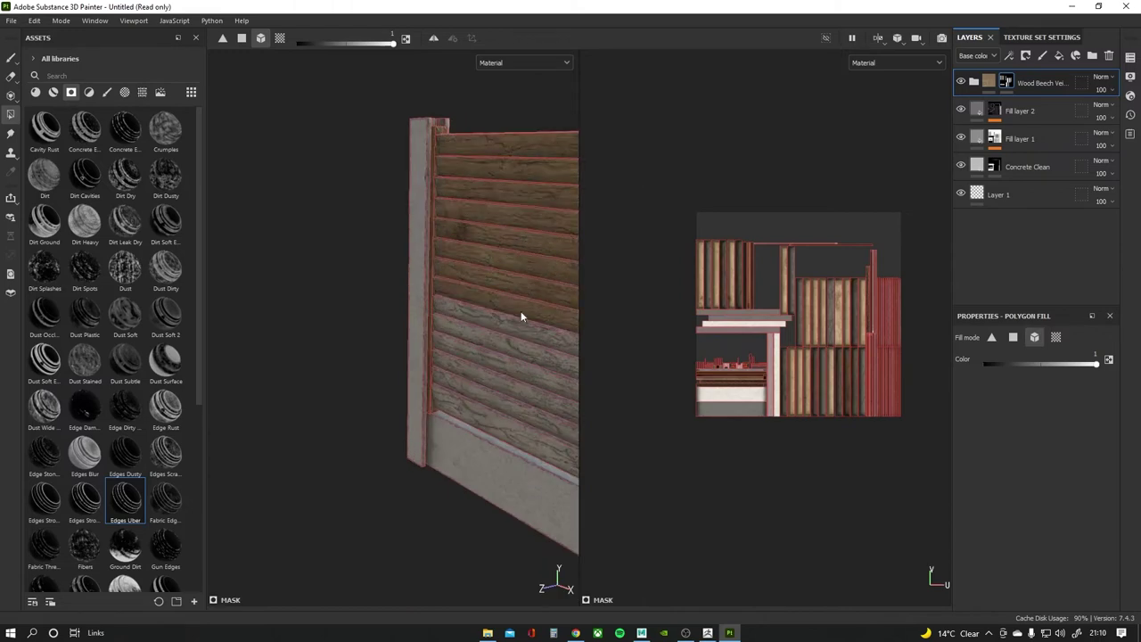
mouse_move(515, 407)
alt+mouse_down()
mouse_move(359, 243)
mouse_move(356, 259)
alt+mouse_up()
key(1)
click(1021, 110)
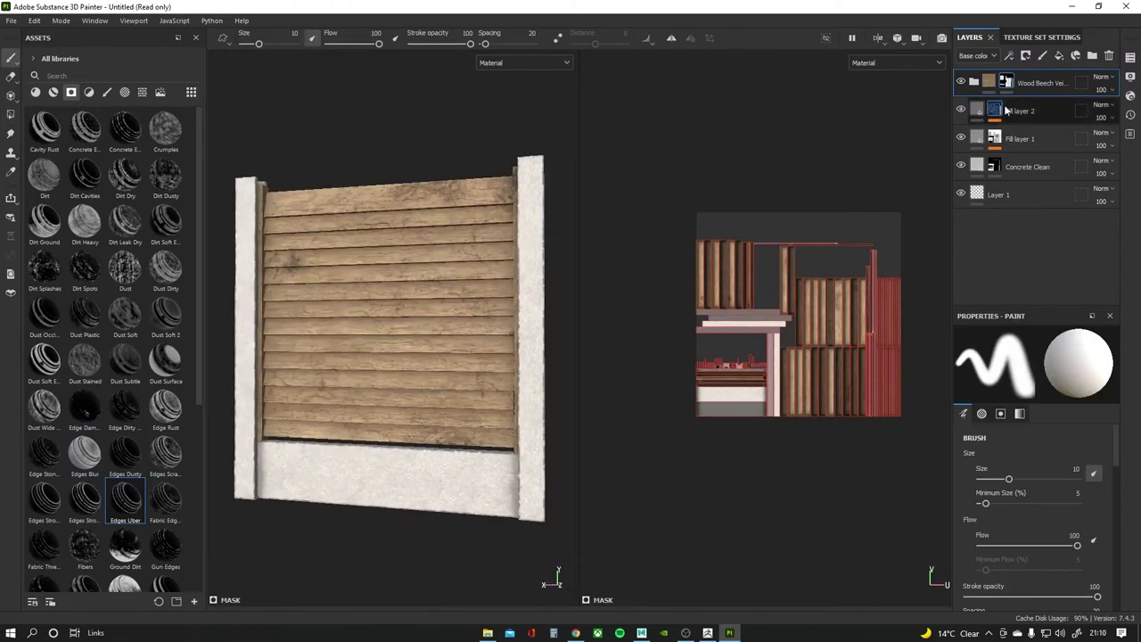
Add Fill layer 3 and give it a neutral mid-grey base colour.
click(1059, 58)
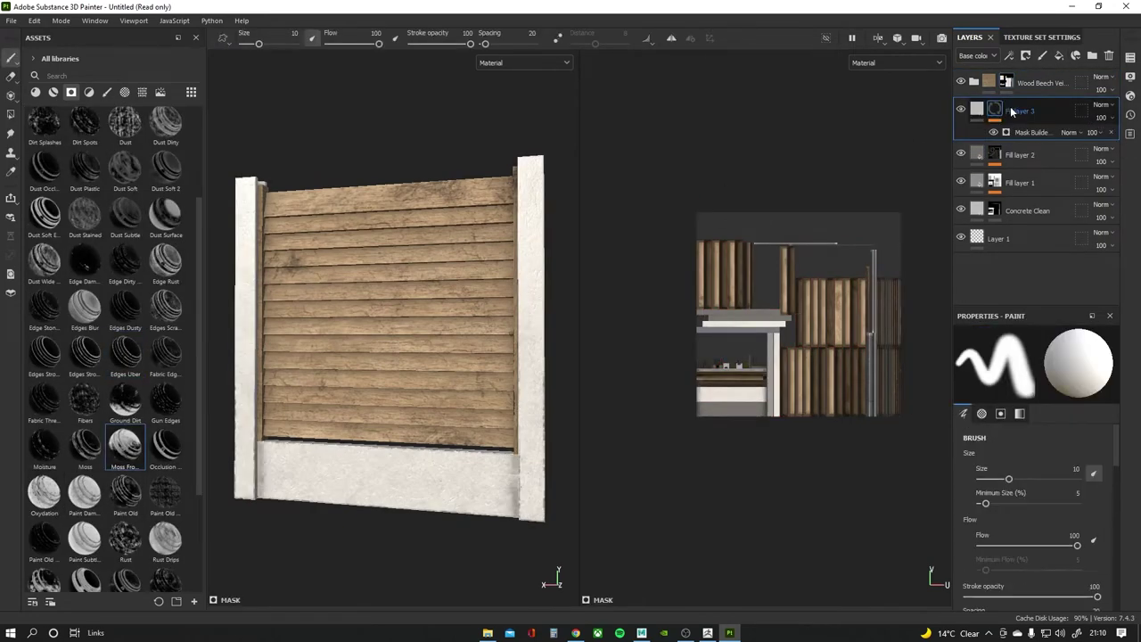
click(1026, 387)
click(846, 384)
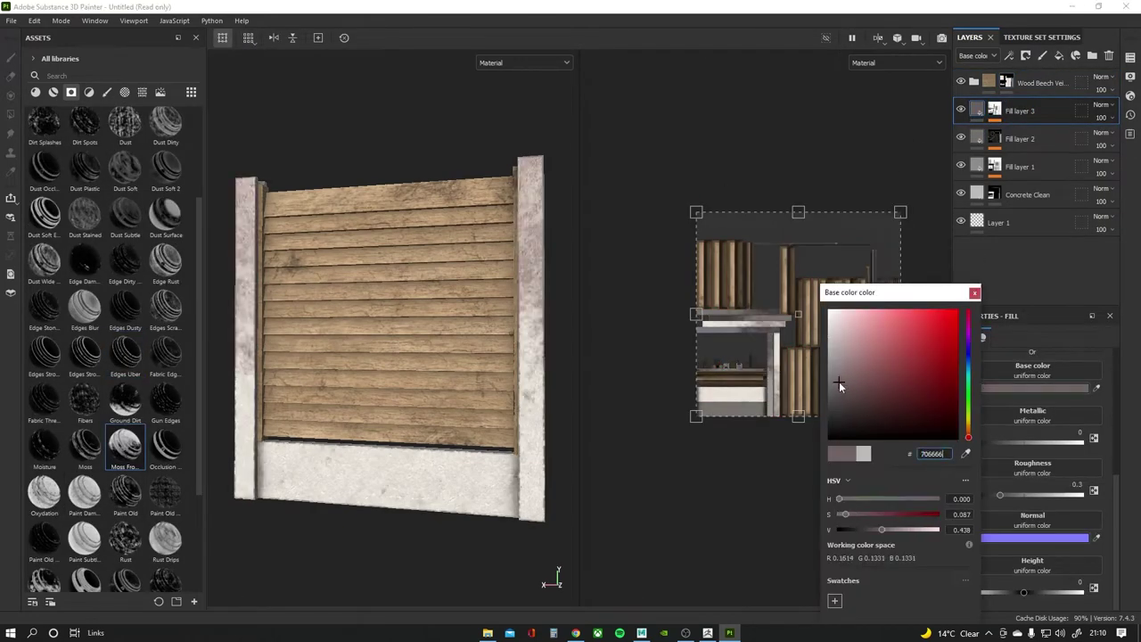
click(836, 392)
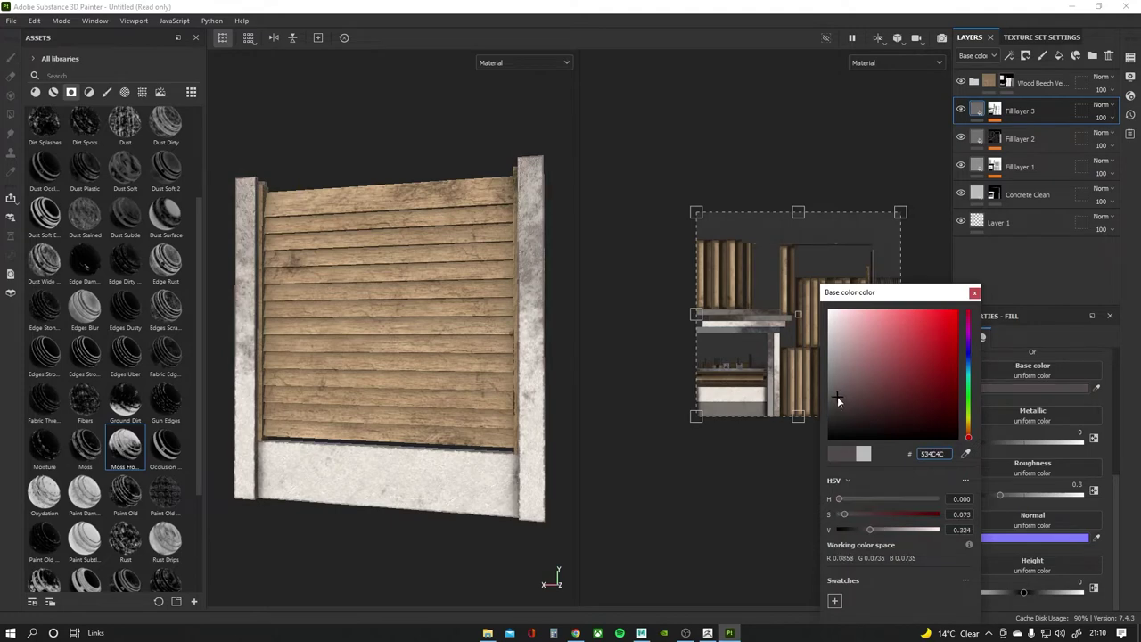
scroll(1033, 464, up, 3)
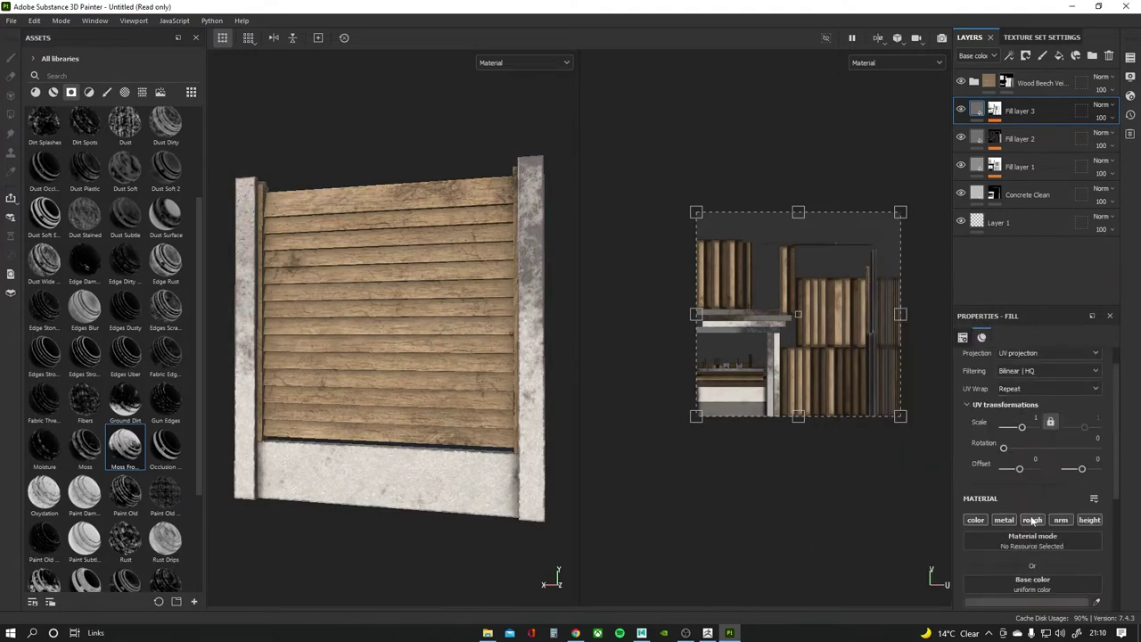
click(1031, 602)
click(870, 373)
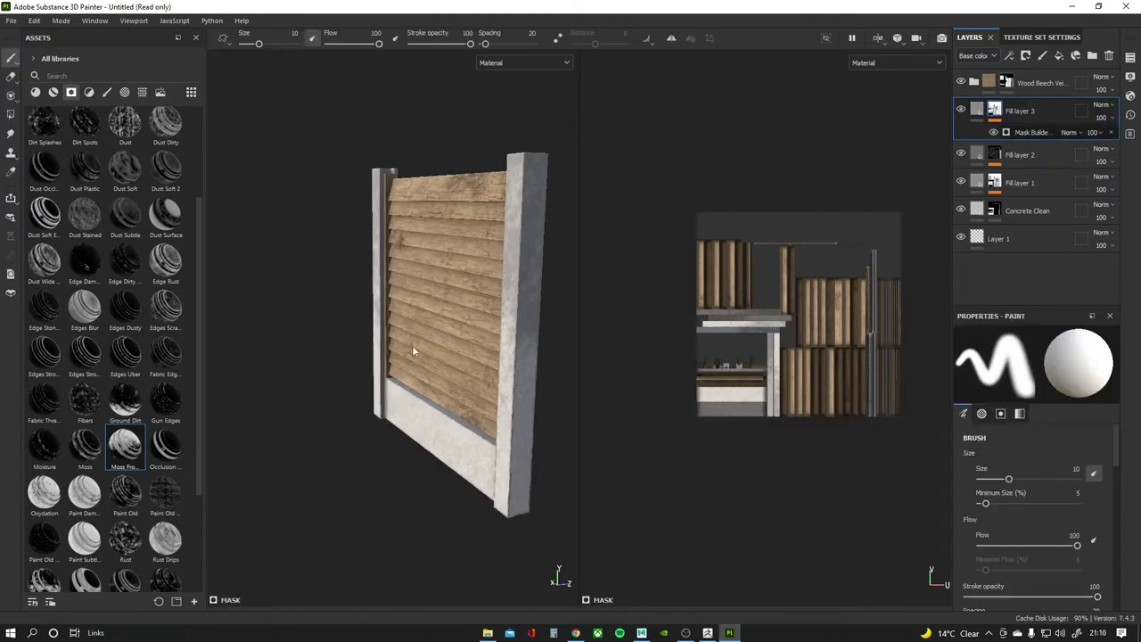
Select Fill layer 3's Mask Builder generator to show its parameters.
click(1032, 132)
scroll(1014, 535, down, 3)
scroll(1014, 564, down, 3)
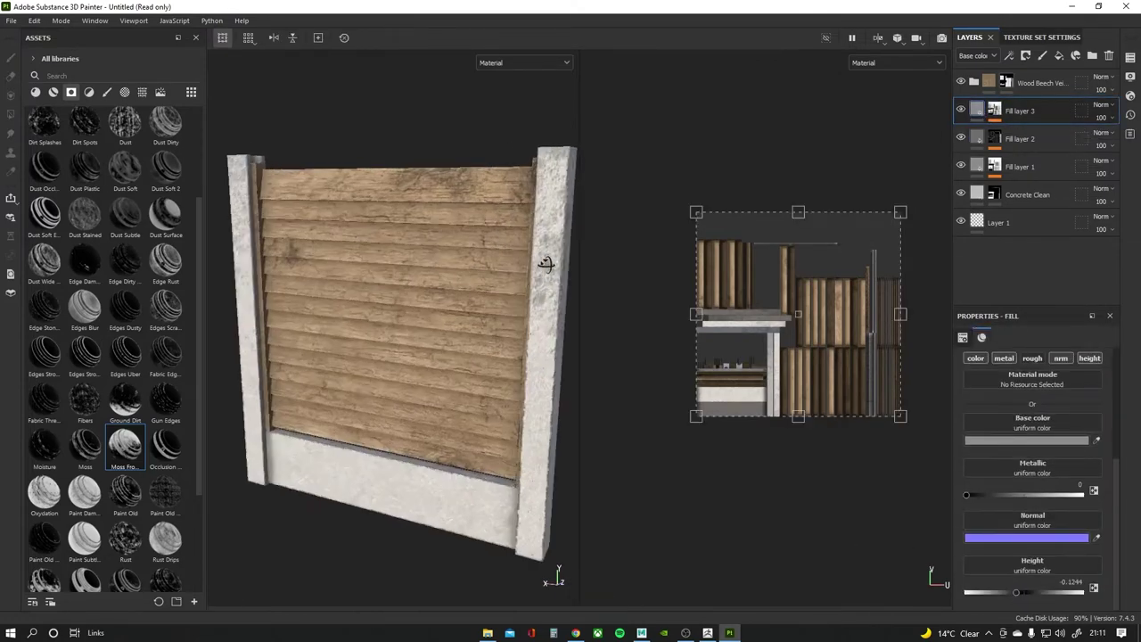
Set the Mask Builder level to about 0.18 and adjust its contrast slider.
click(1021, 133)
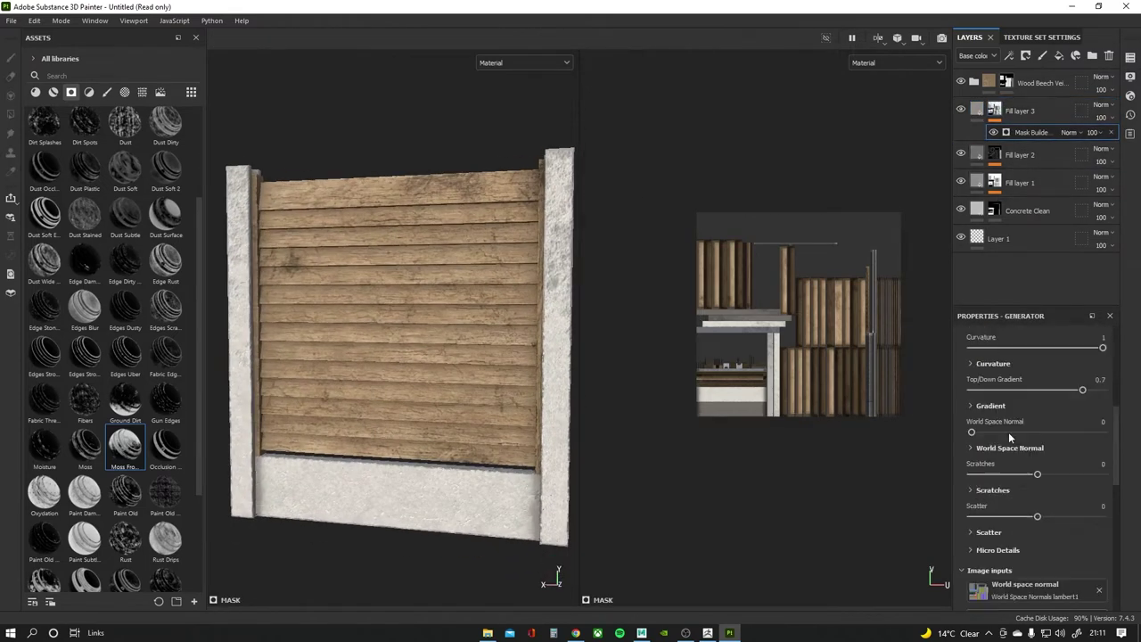
scroll(1008, 432, up, 5)
drag(1017, 443, 984, 443)
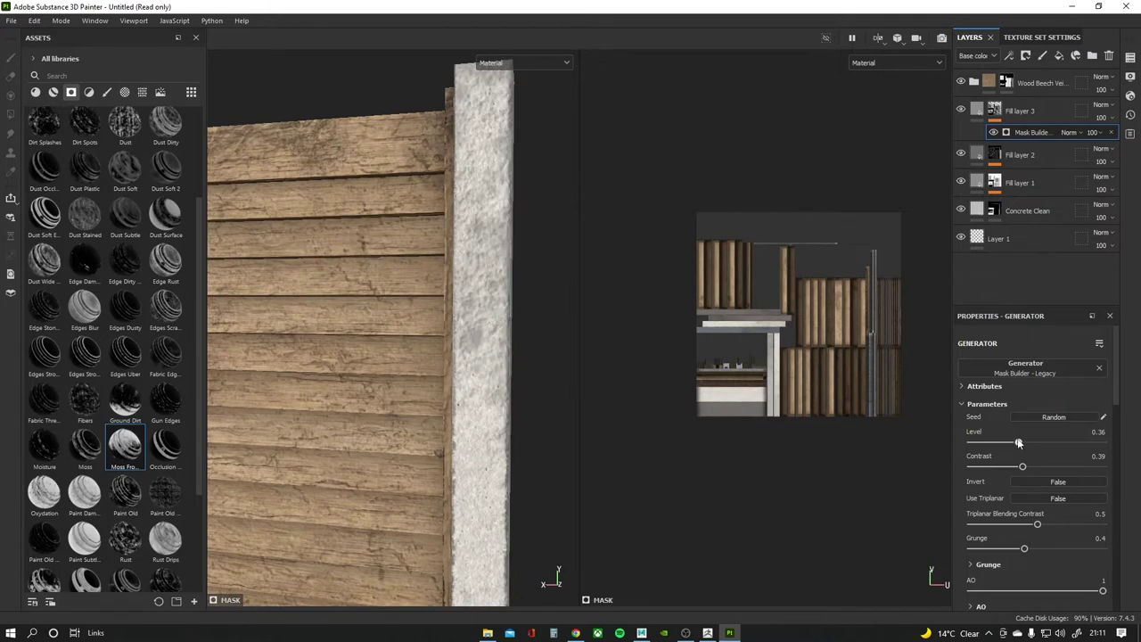
drag(991, 442, 996, 443)
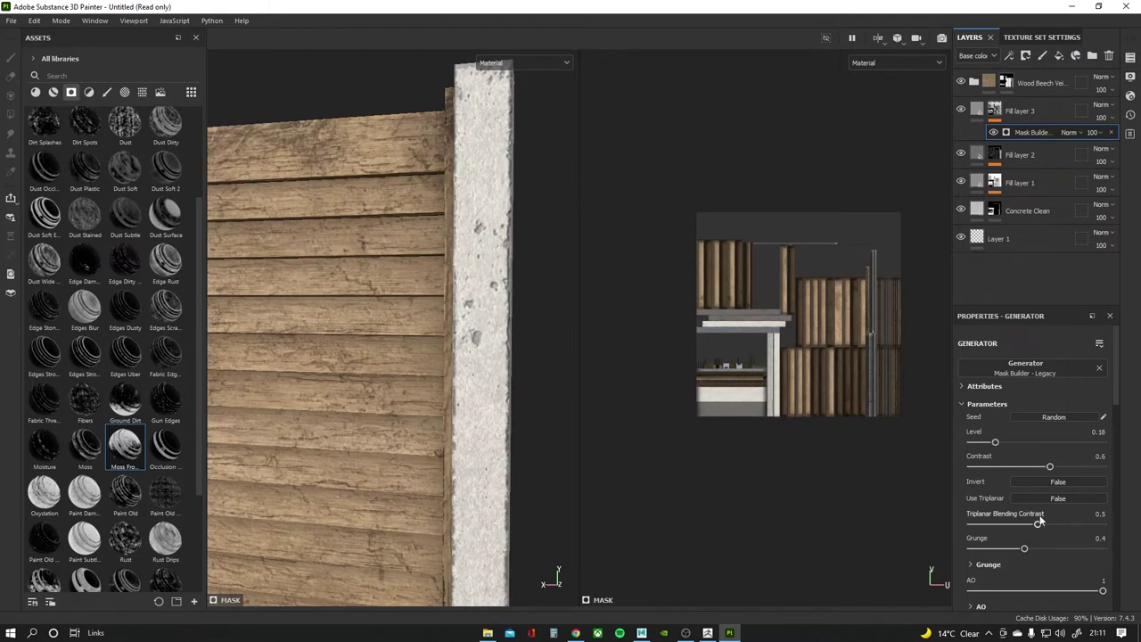
scroll(1033, 556, down, 2)
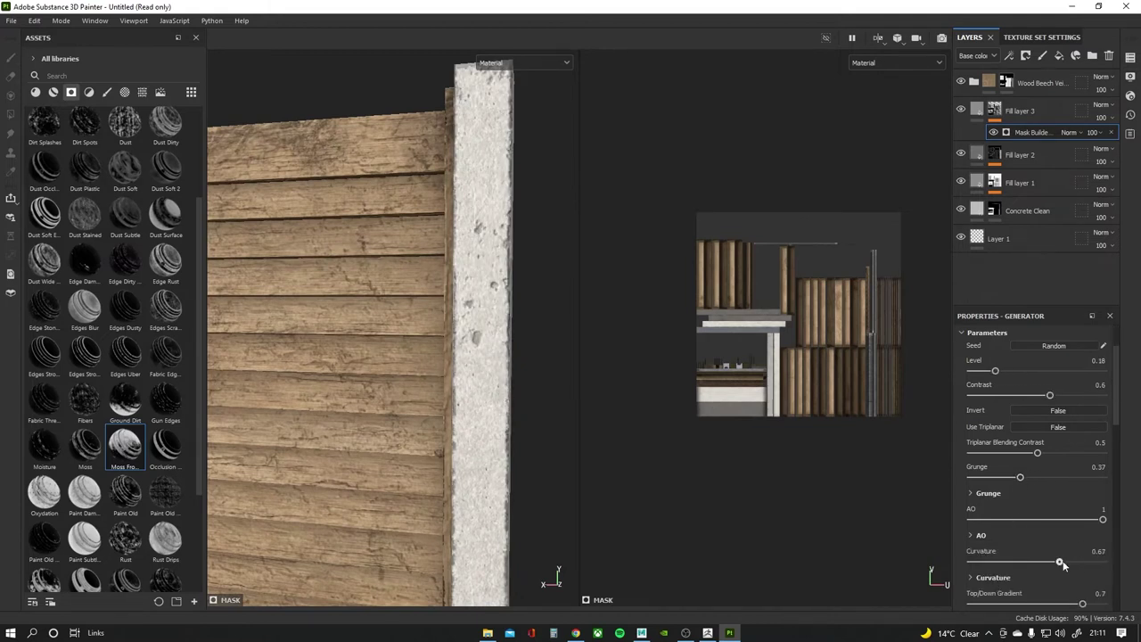
drag(1045, 522, 1081, 522)
Lower the mask level to 0.15 and raise the grunge amount while viewing the fence.
scroll(1037, 524, down, 3)
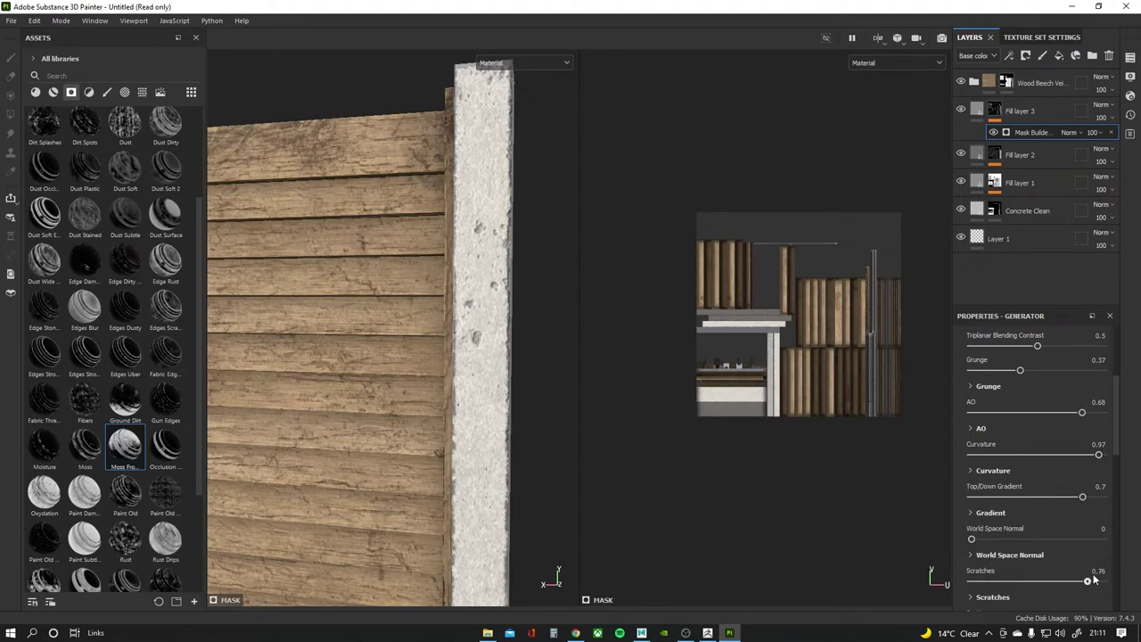
scroll(1039, 517, down, 4)
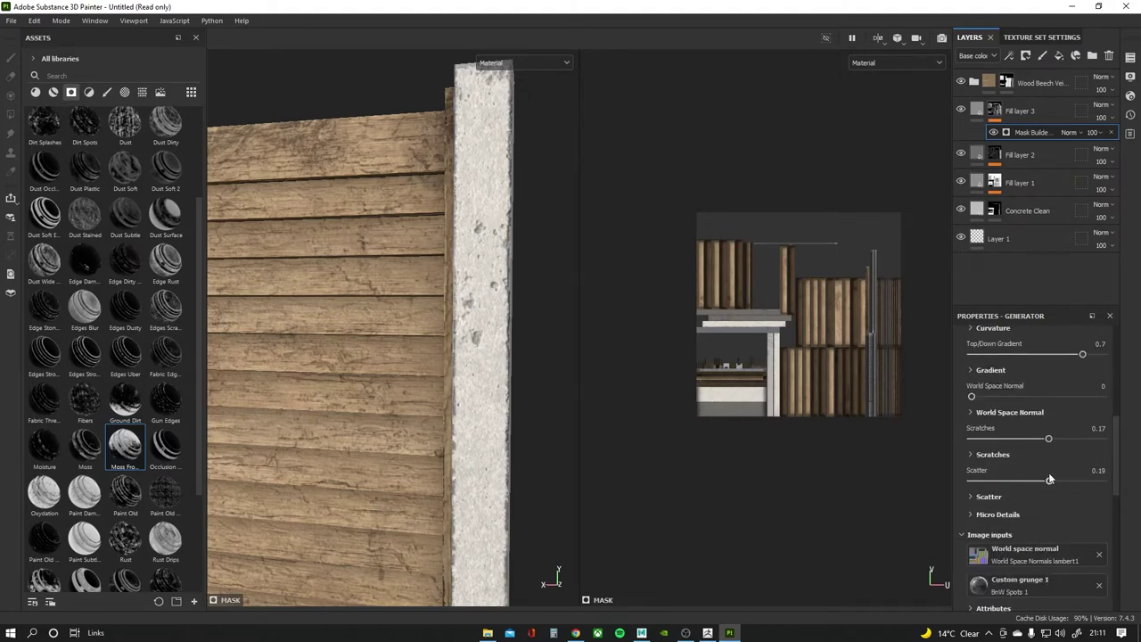
scroll(435, 387, down, 3)
alt+drag(435, 386, 428, 312)
scroll(1003, 405, up, 5)
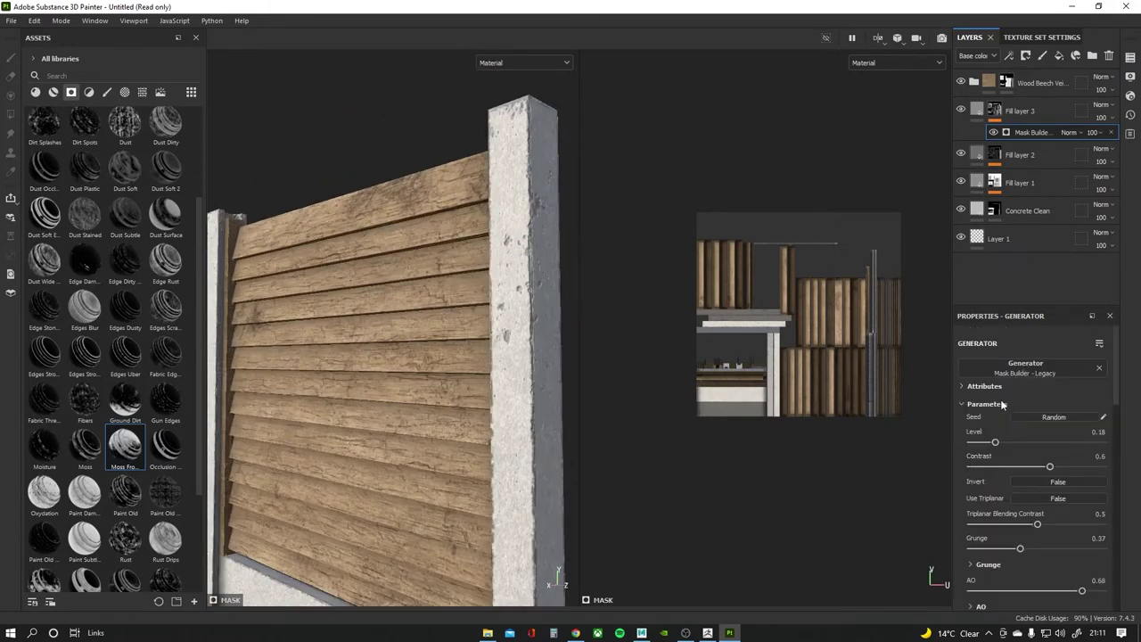
drag(995, 443, 991, 443)
scroll(433, 384, down, 3)
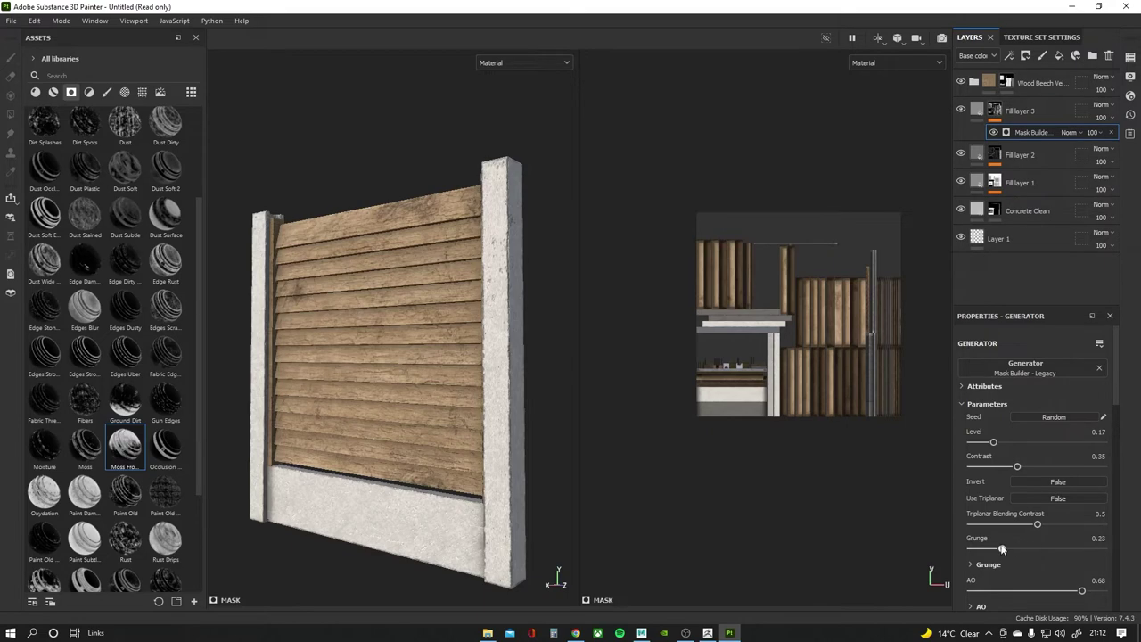
drag(1002, 549, 1006, 549)
alt+drag(509, 339, 385, 407)
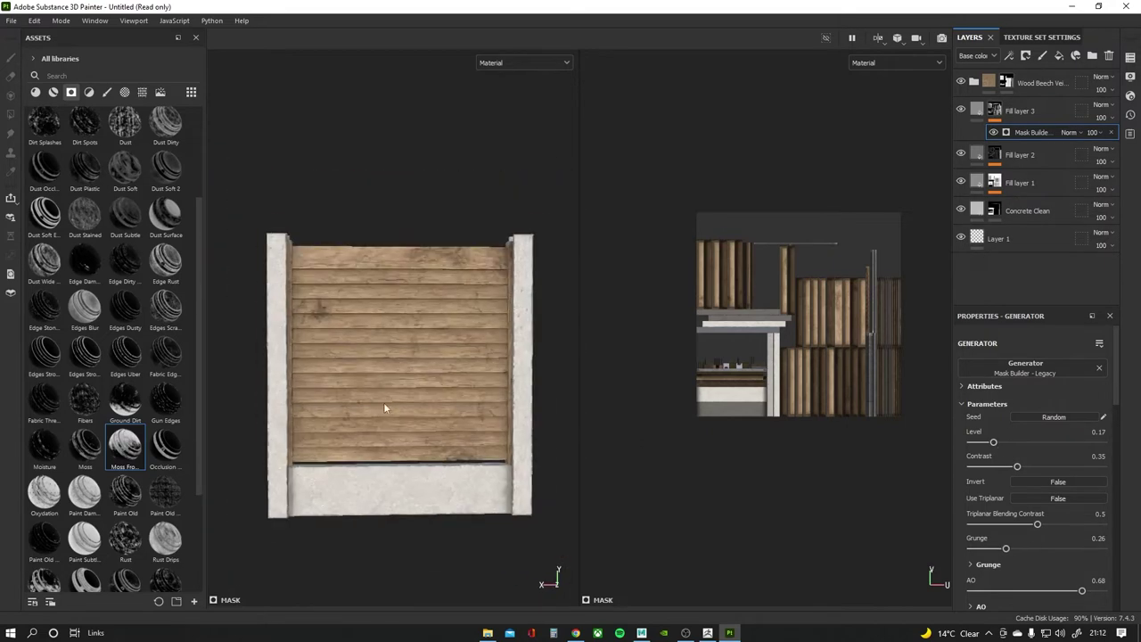
Deepen Fill layer 3's height to -0.1343 and check the depth on the concrete post.
drag(993, 442, 1017, 443)
click(981, 110)
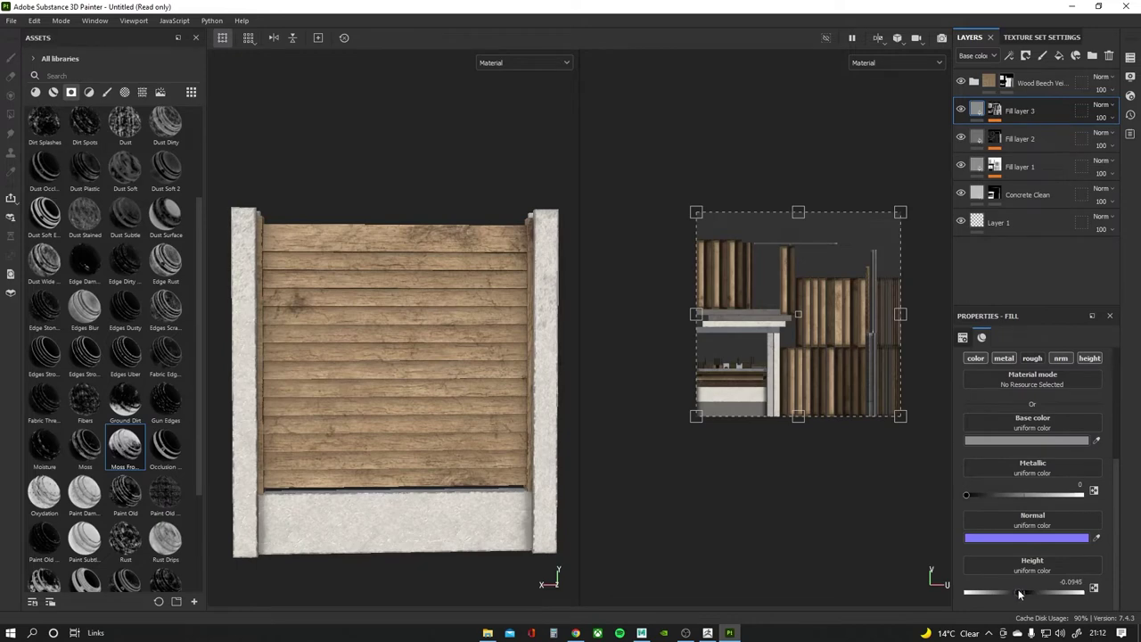
drag(1019, 594, 1015, 593)
scroll(446, 293, up, 2)
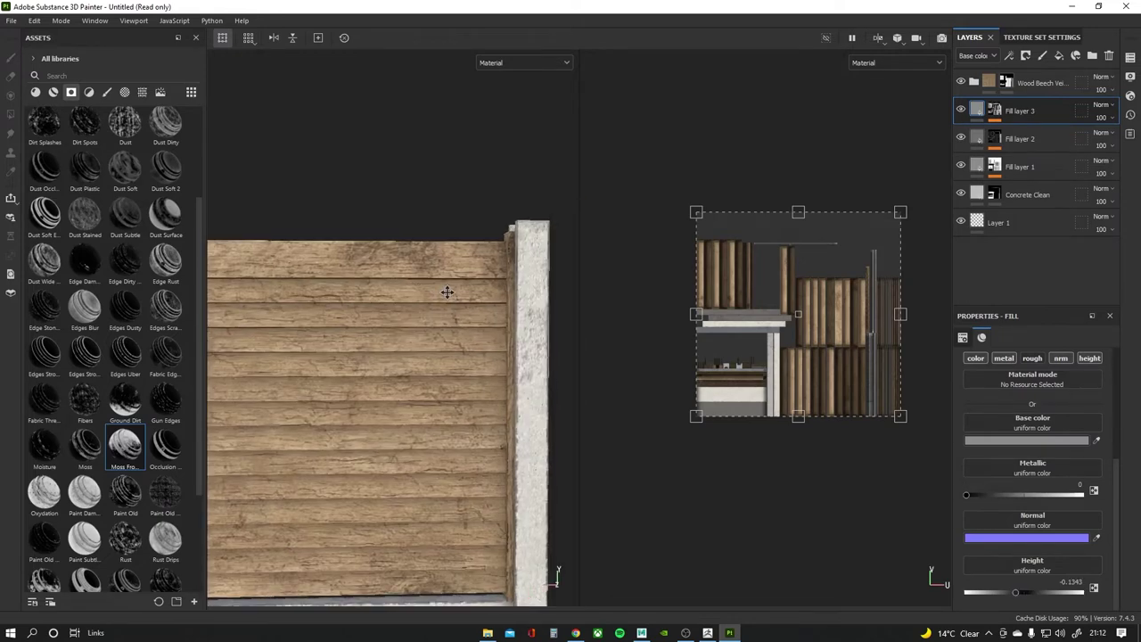
mouse_move(446, 294)
alt+mouse_down()
mouse_move(511, 355)
mouse_move(399, 286)
mouse_move(387, 446)
alt+mouse_up()
scroll(511, 354, down, 3)
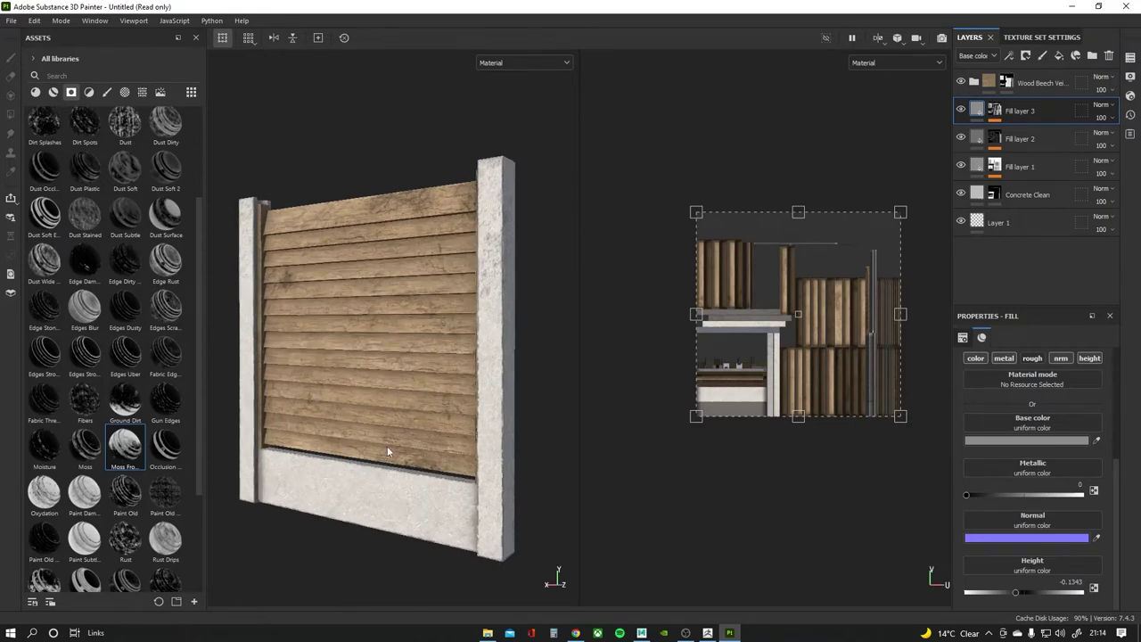
scroll(406, 380, up, 2)
alt+drag(409, 384, 454, 383)
Set Base Wood's MG Dirt to dirt level 0.63, contrast 0.72 and grunge scale 4.
click(992, 86)
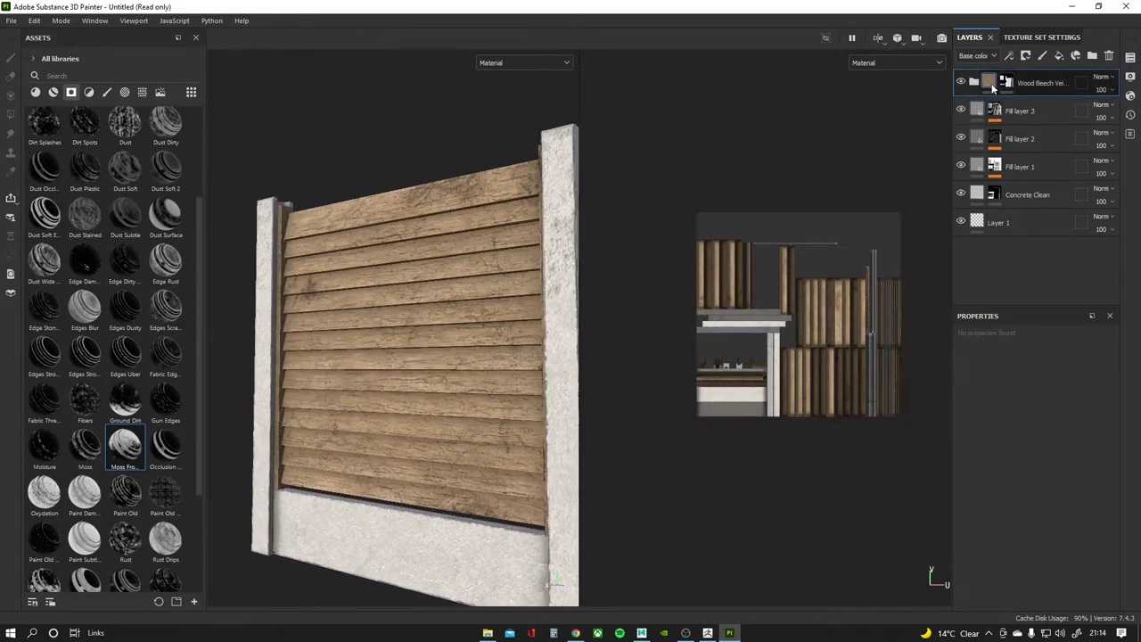
click(974, 83)
click(1019, 215)
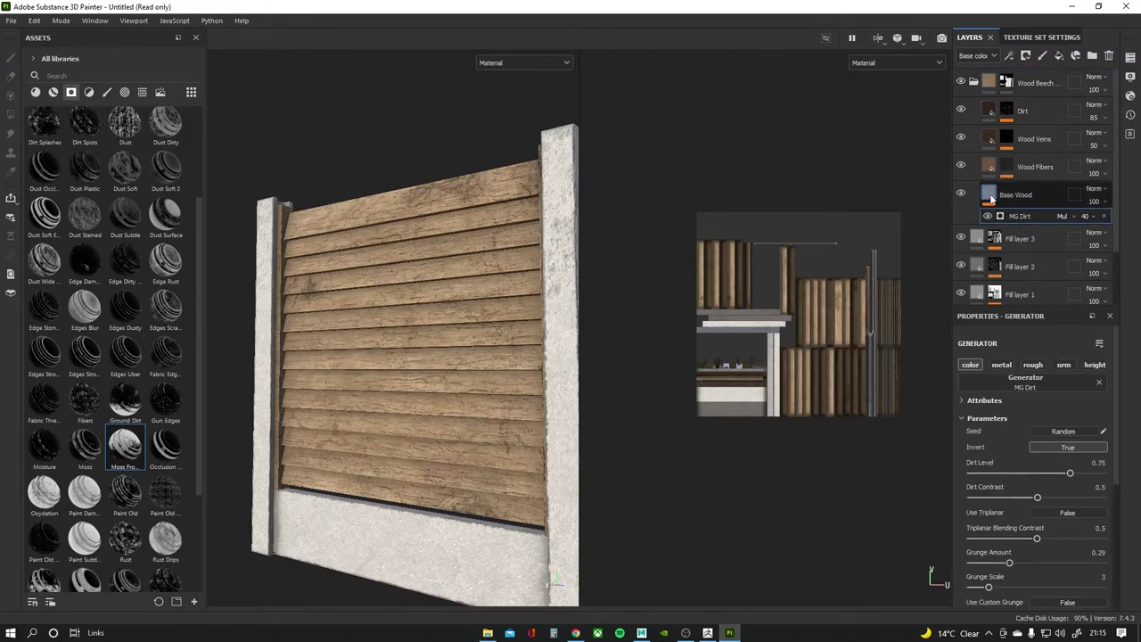
drag(1070, 473, 1082, 497)
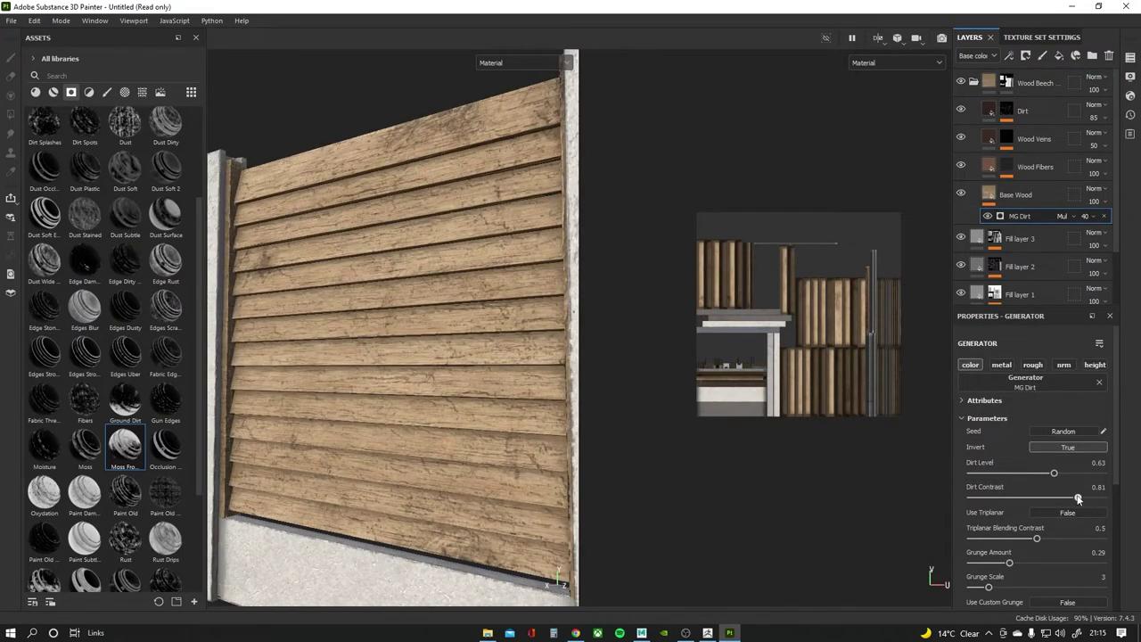
mouse_move(1013, 564)
mouse_down()
mouse_move(992, 565)
mouse_move(998, 588)
mouse_up()
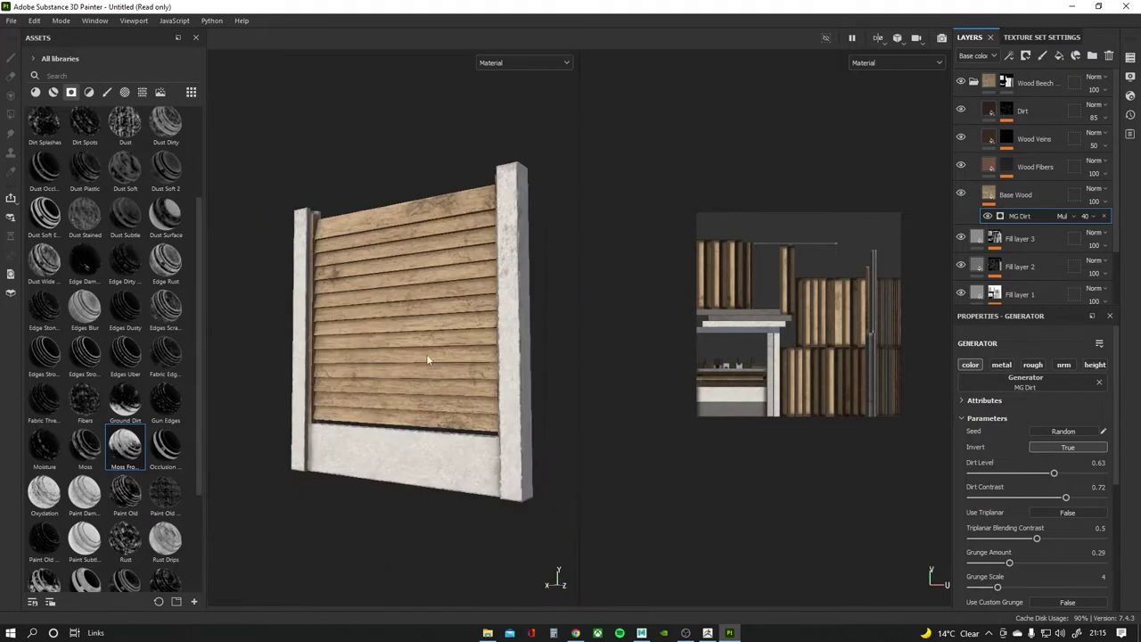
mouse_move(427, 354)
alt+mouse_down()
mouse_move(481, 348)
mouse_move(466, 331)
mouse_move(419, 323)
alt+mouse_up()
Add Fill layer 4 with the Surface Rust smart mask and a muted grey base colour.
click(974, 82)
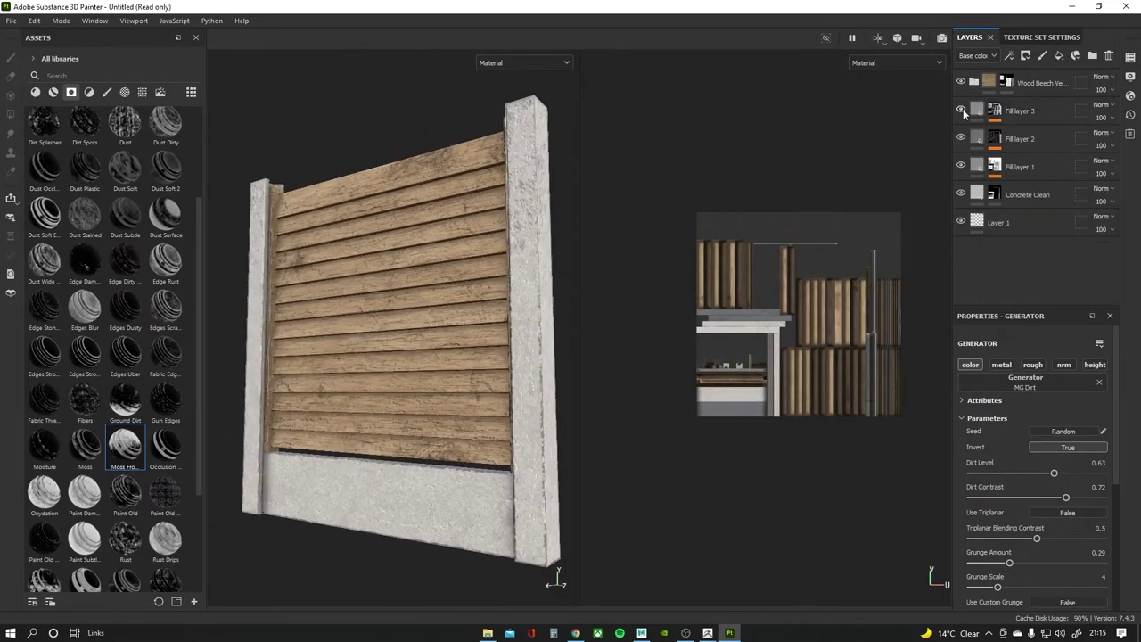
click(1059, 56)
scroll(49, 539, down, 3)
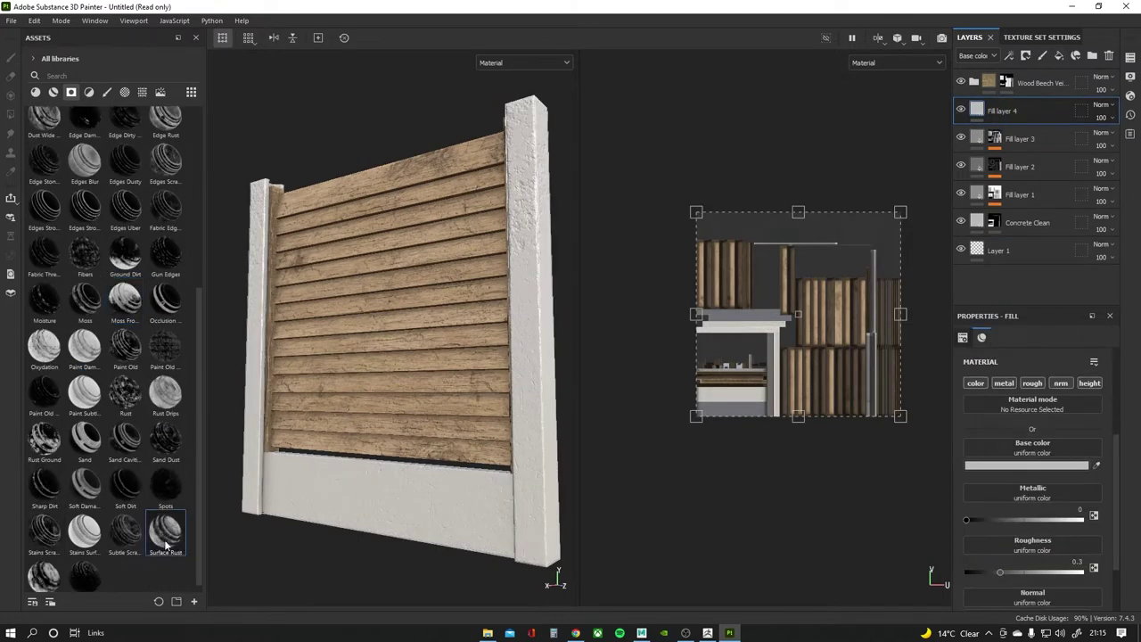
drag(165, 544, 1008, 110)
click(978, 467)
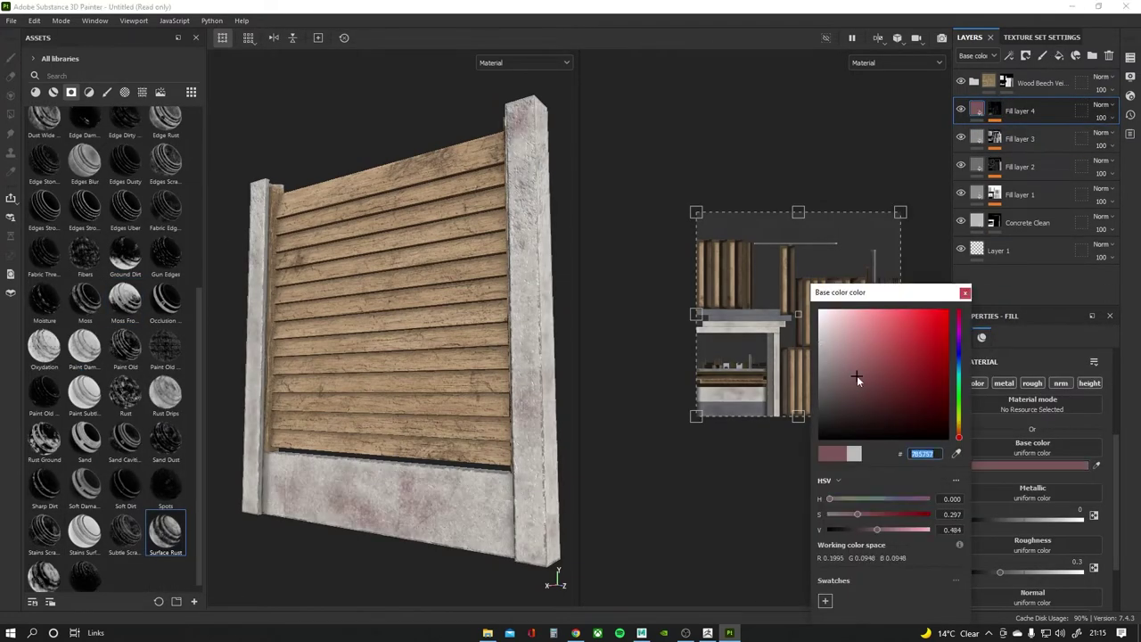
mouse_move(857, 376)
mouse_down()
mouse_move(822, 398)
mouse_move(823, 380)
mouse_up()
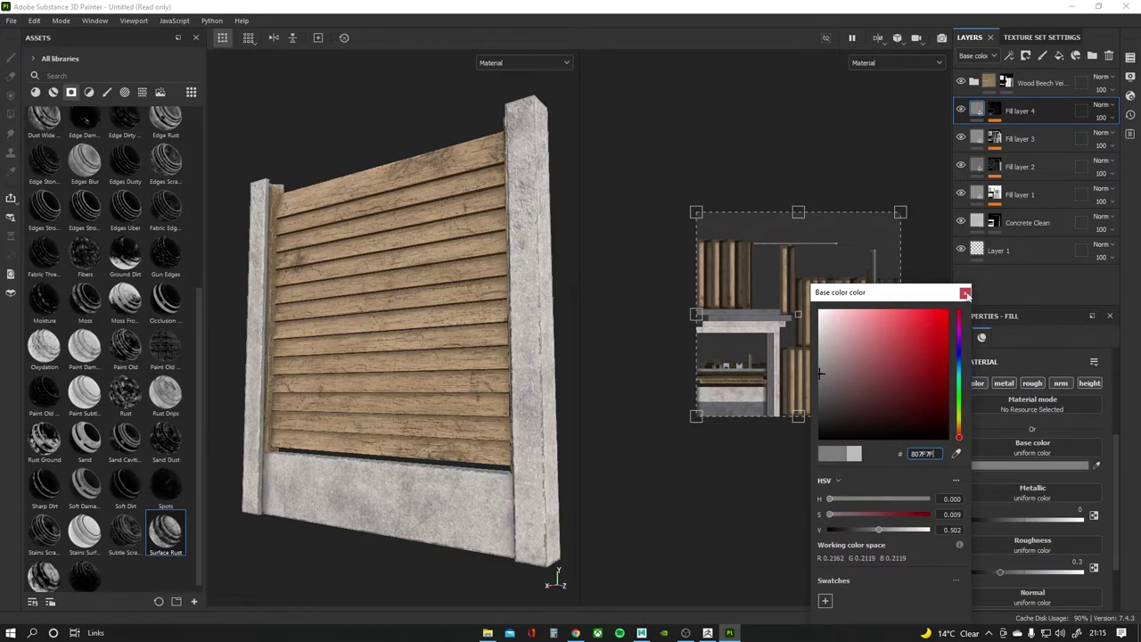
click(994, 110)
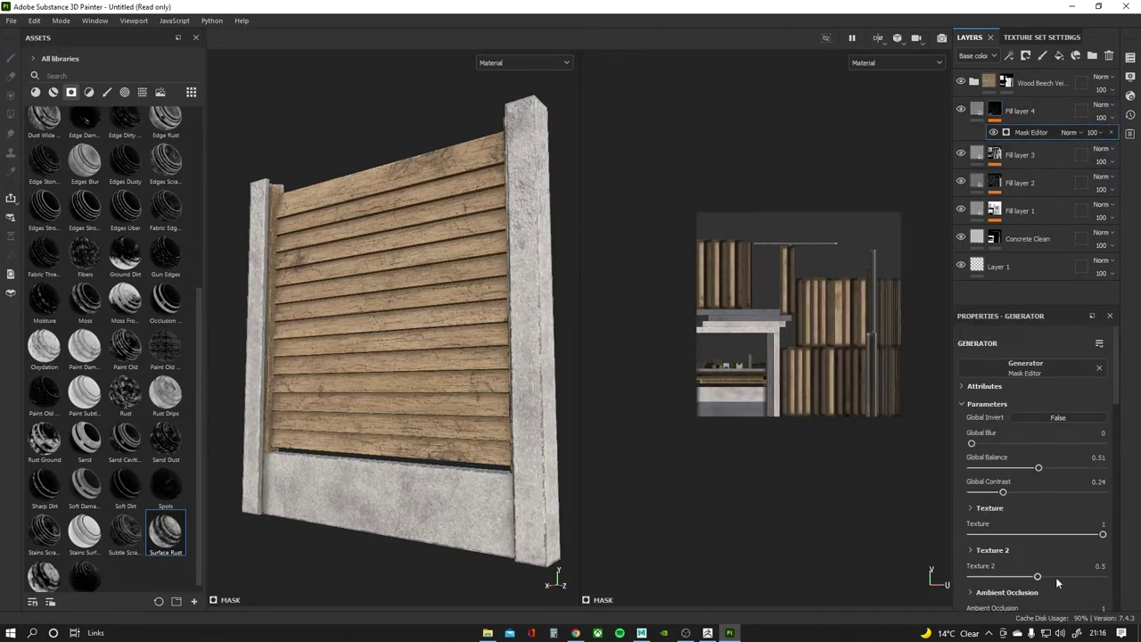
Tune Fill layer 4's mask to balance 0.51 and contrast 0.24, checking the weathering.
drag(1053, 538, 1070, 534)
mouse_move(464, 313)
alt+mouse_down()
mouse_move(249, 306)
mouse_move(433, 302)
alt+mouse_up()
click(995, 110)
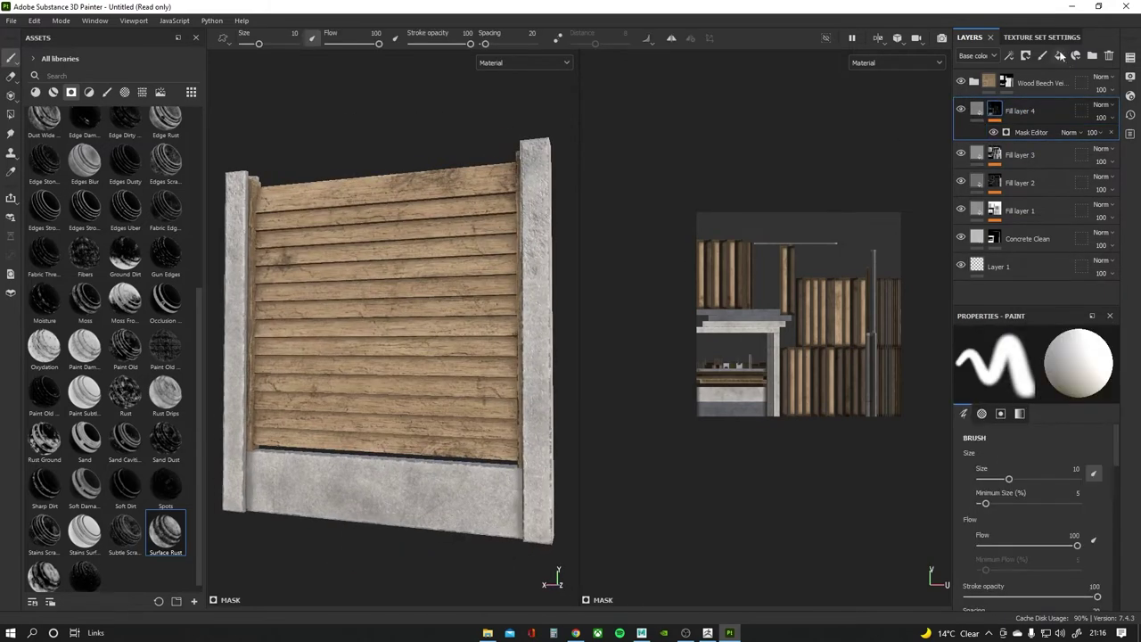
mouse_move(428, 356)
alt+mouse_down()
mouse_move(407, 479)
mouse_move(339, 501)
alt+mouse_up()
scroll(382, 486, down, 2)
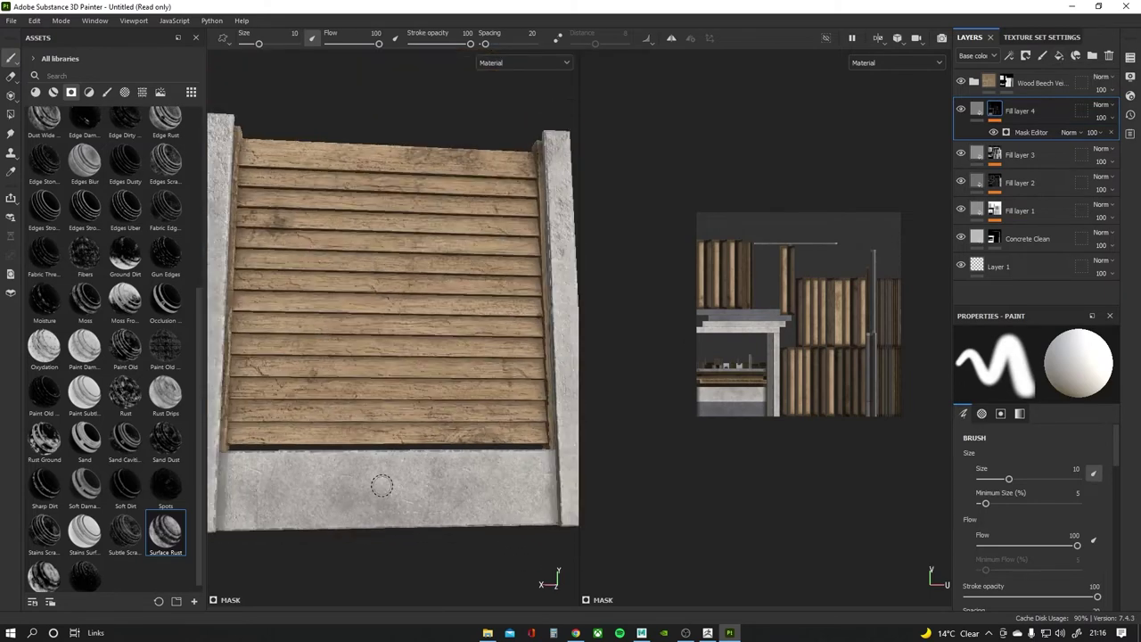
click(1043, 83)
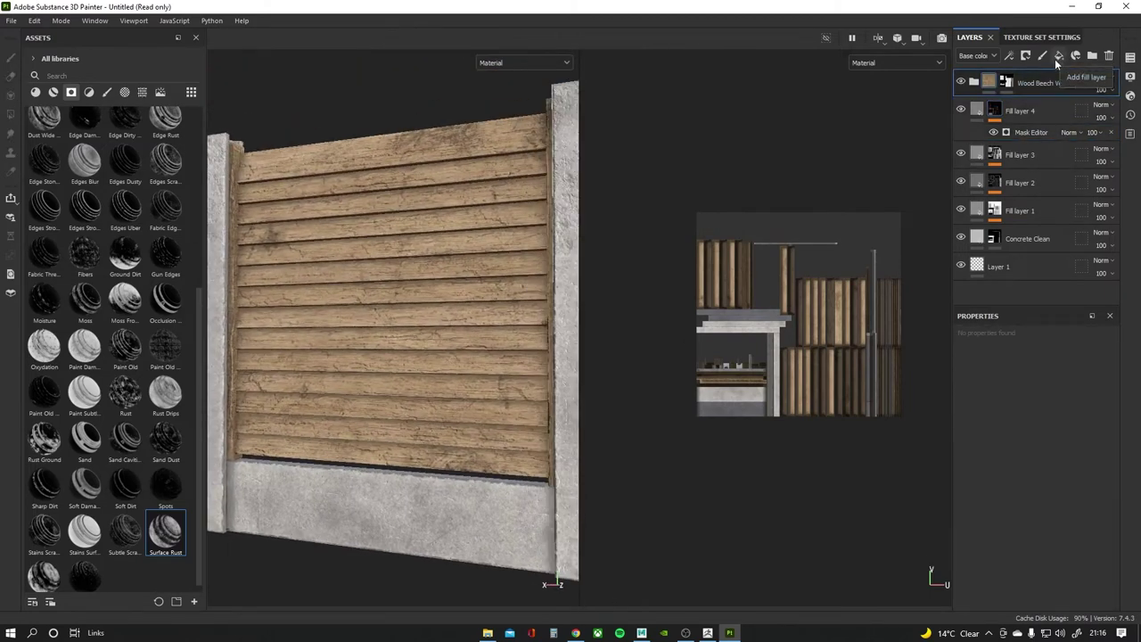
Add Fill layer 5 with a grunge smart mask and base colour #424676.
click(1057, 57)
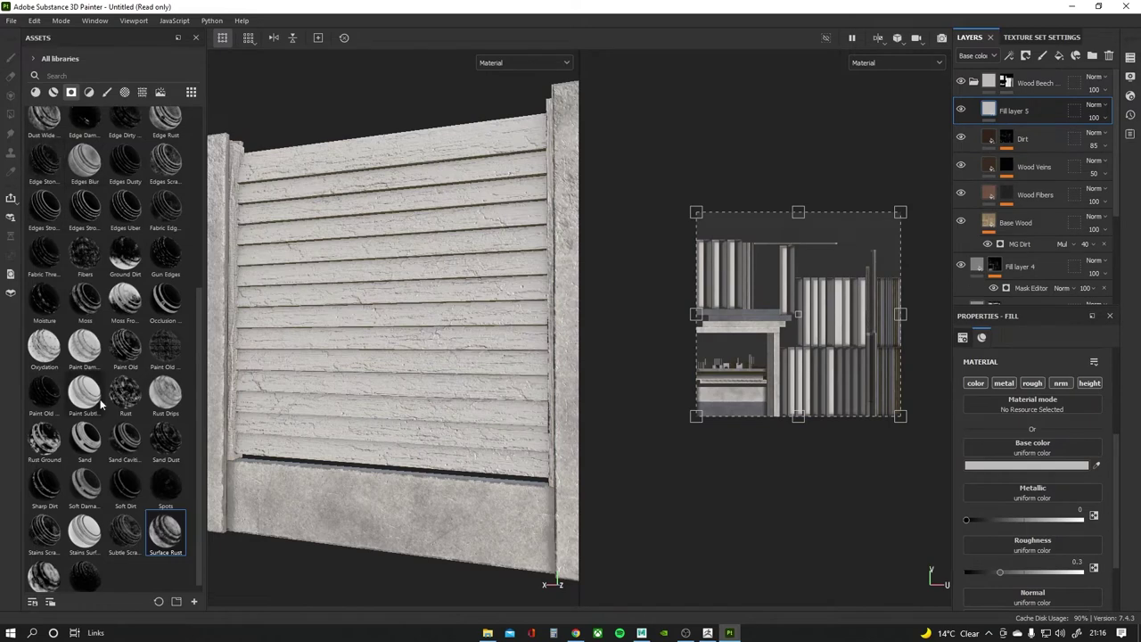
drag(1014, 107, 1014, 109)
click(1035, 164)
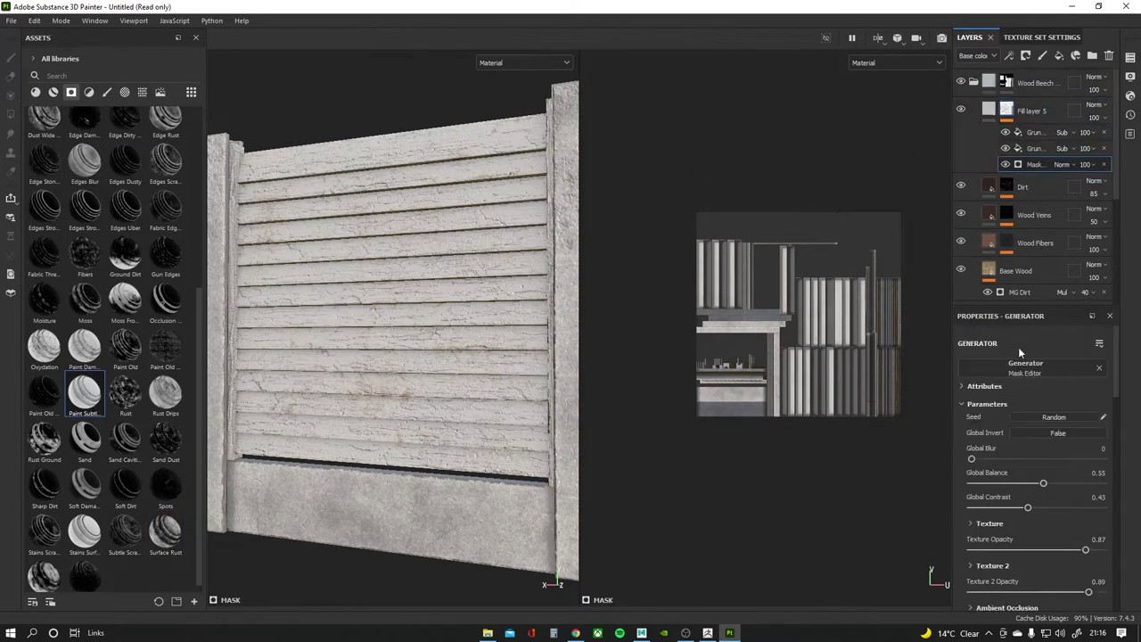
click(1032, 110)
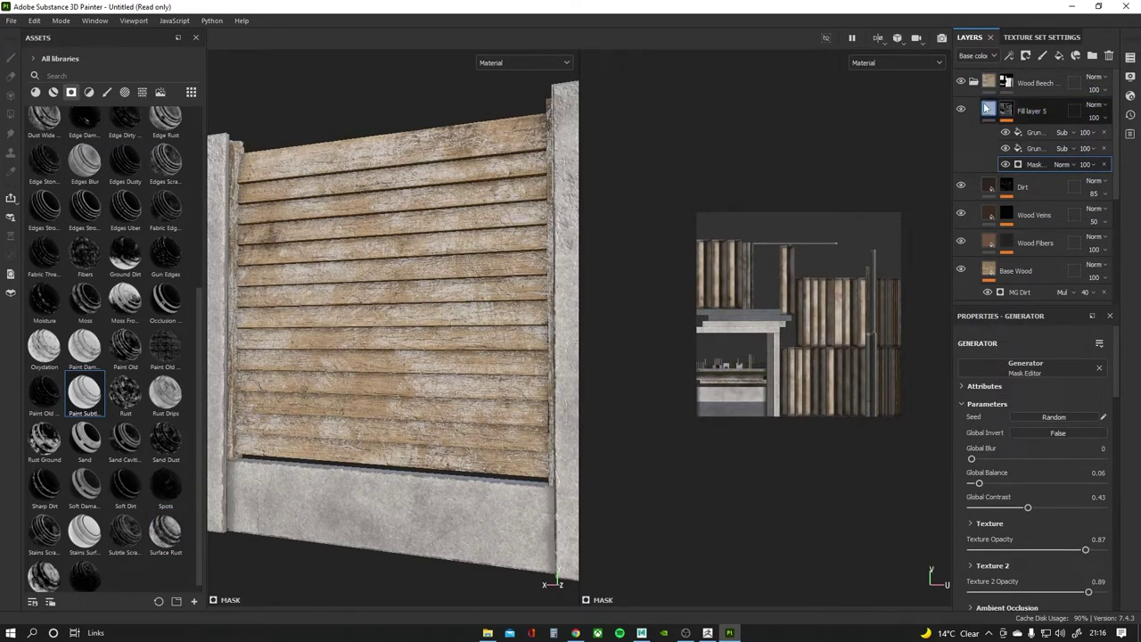
click(1044, 464)
drag(899, 358, 895, 382)
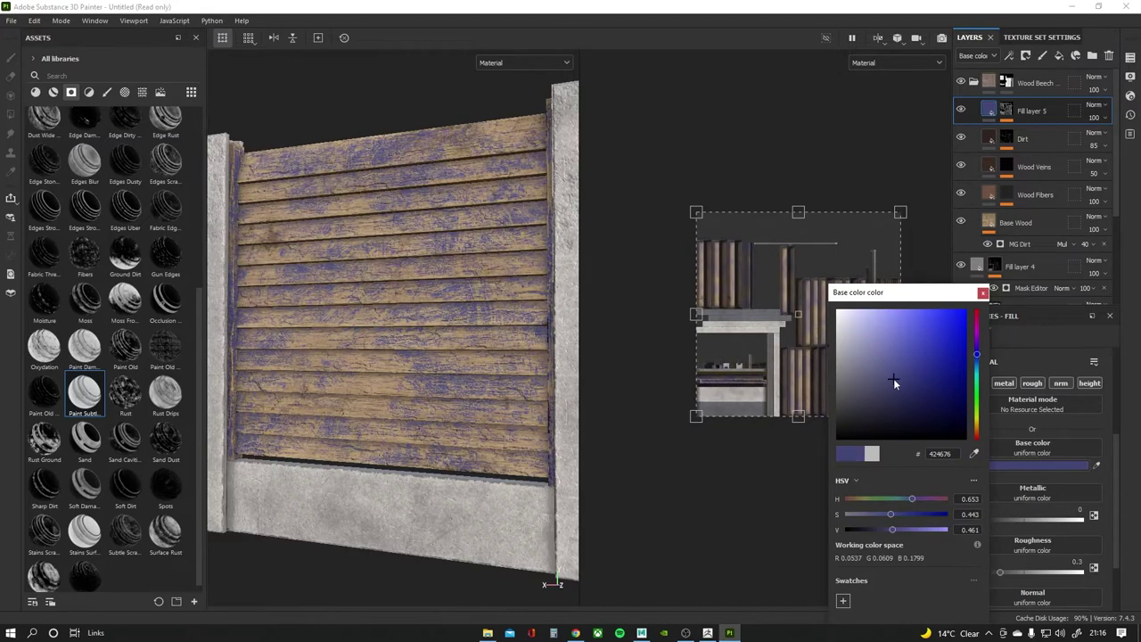
click(983, 292)
Set Fill layer 5's mask Global Balance to 0.14 for patchy purple coverage.
click(1006, 111)
click(1034, 164)
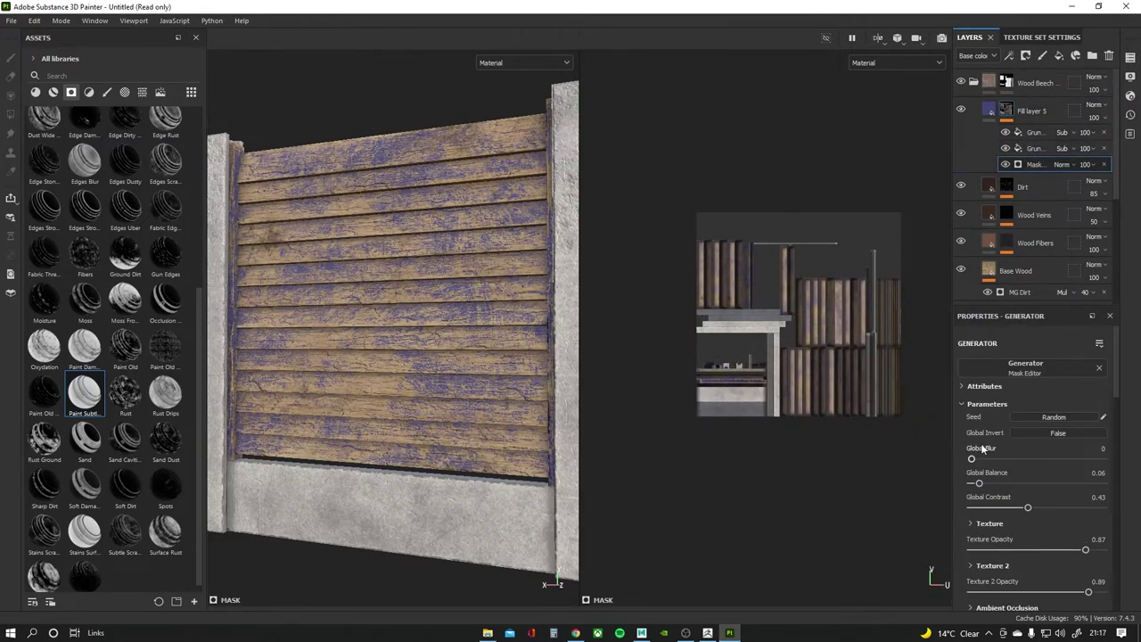
mouse_move(981, 484)
mouse_down()
mouse_move(992, 484)
mouse_move(979, 484)
mouse_up()
alt+drag(428, 303, 453, 315)
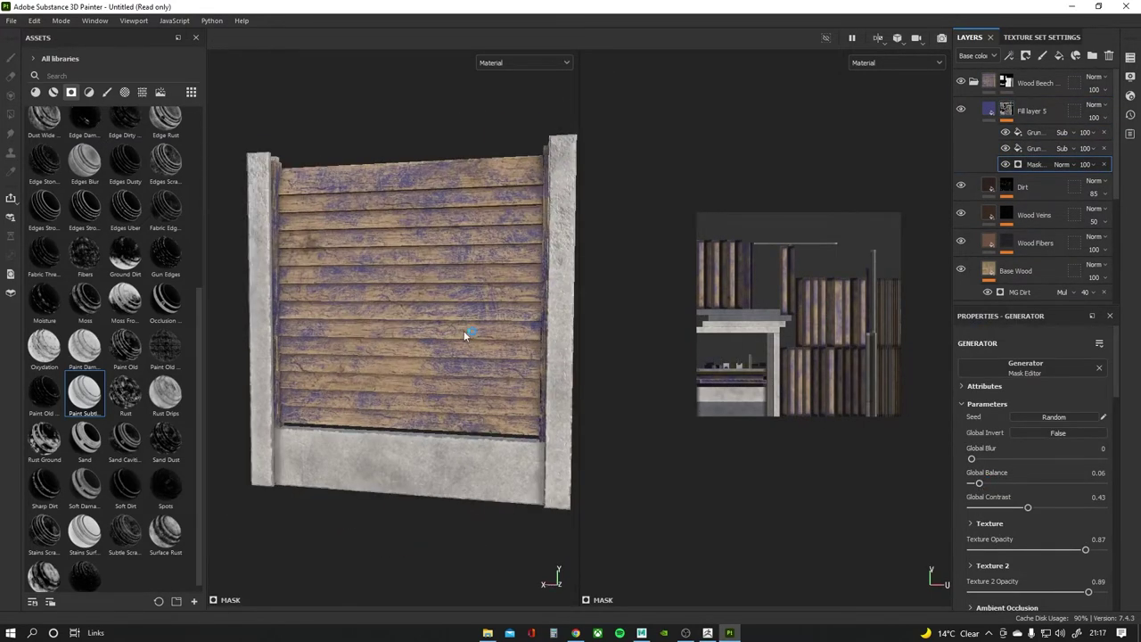
drag(979, 483, 989, 482)
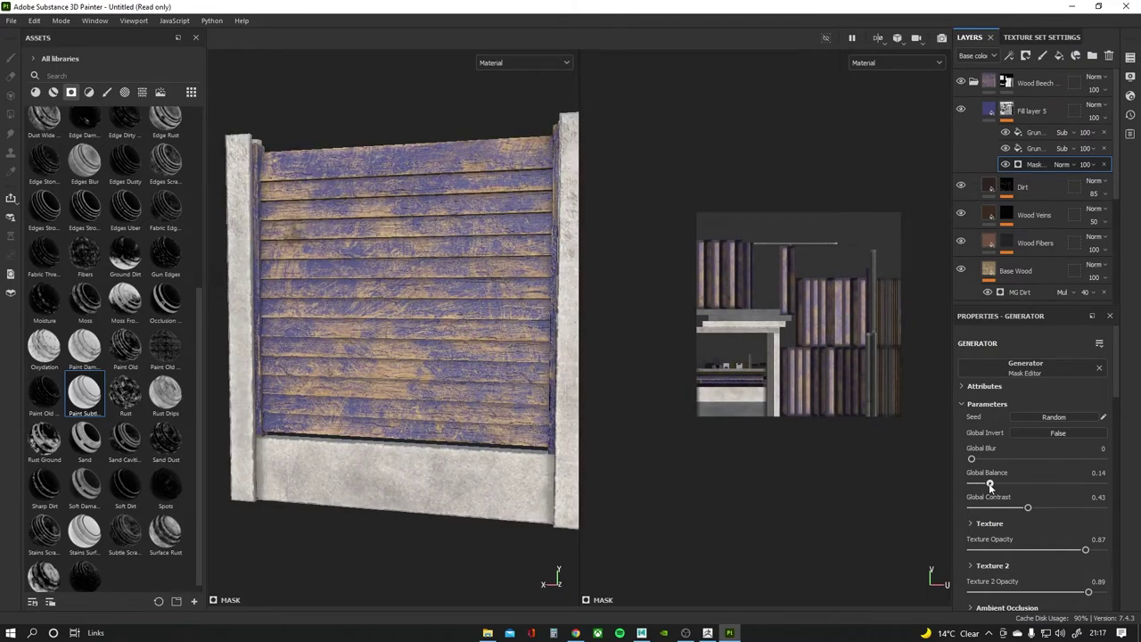
scroll(451, 326, up, 2)
scroll(390, 249, up, 4)
Set the paint roughness to 0.398, hide the purple layer, and add a fill layer above Dirt.
click(991, 111)
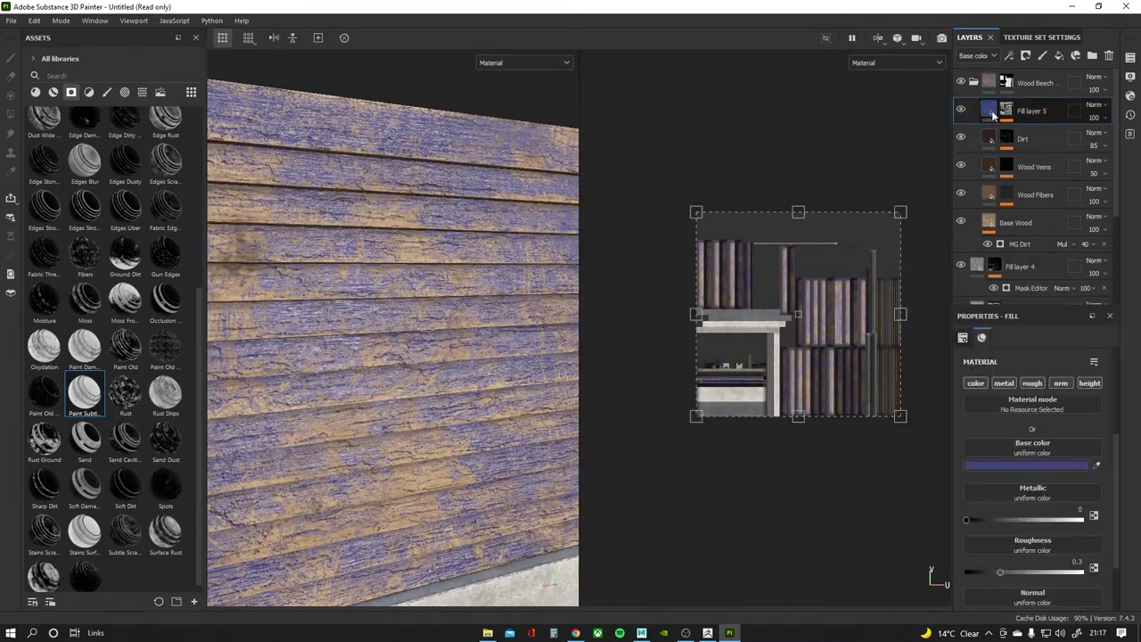
drag(1007, 570, 1017, 570)
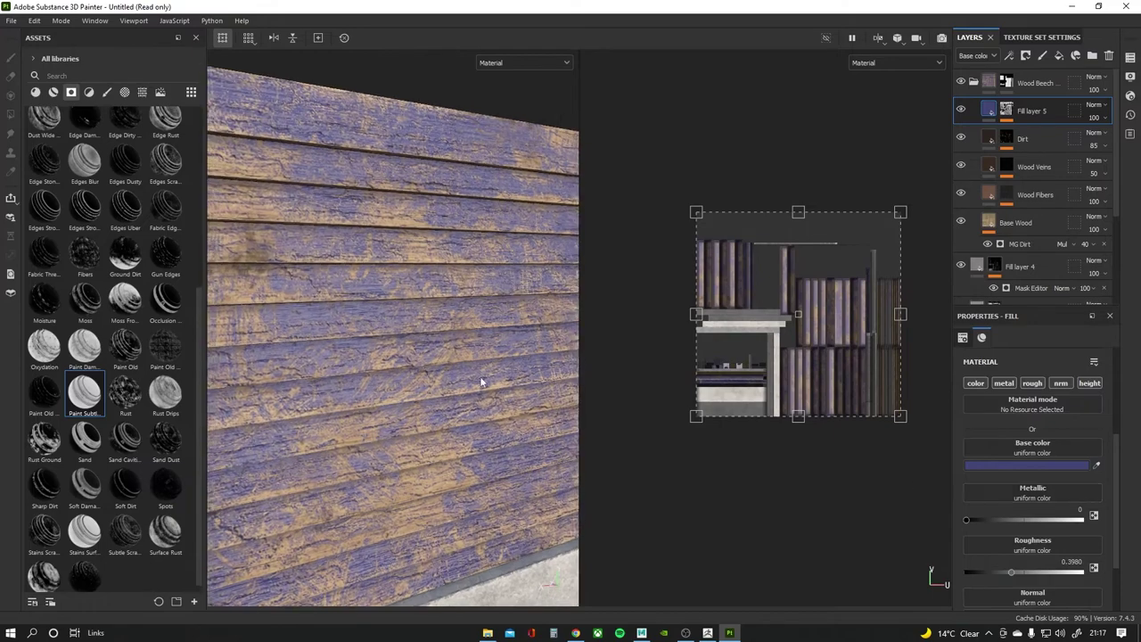
scroll(466, 362, down, 3)
mouse_move(466, 362)
alt+mouse_down()
mouse_move(401, 355)
mouse_move(418, 359)
alt+mouse_up()
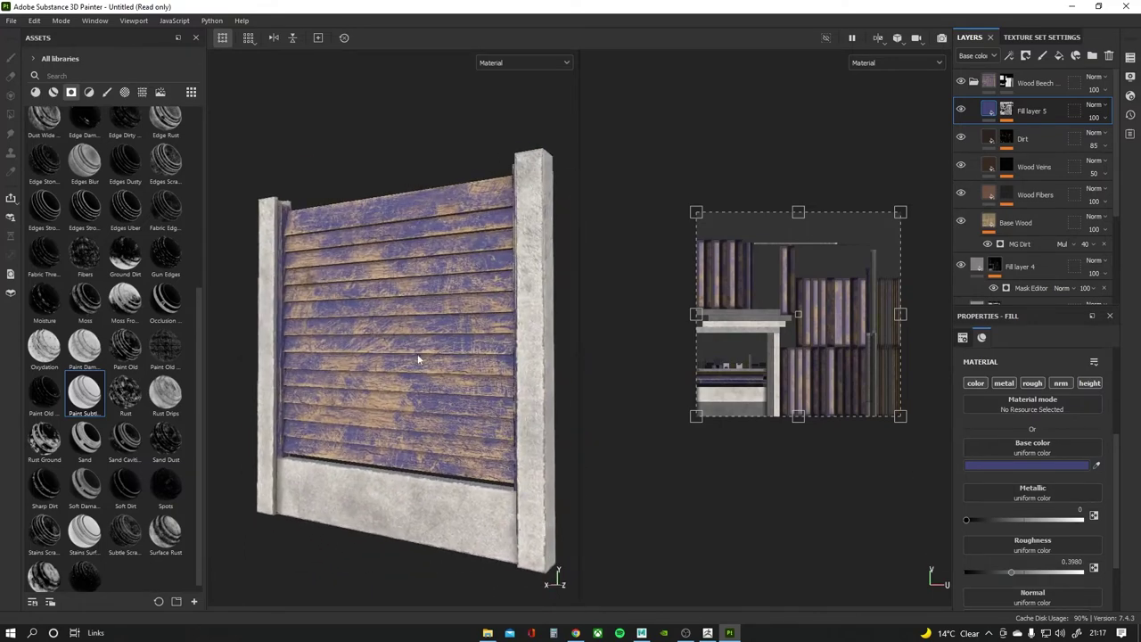
click(1024, 136)
click(961, 109)
click(1060, 55)
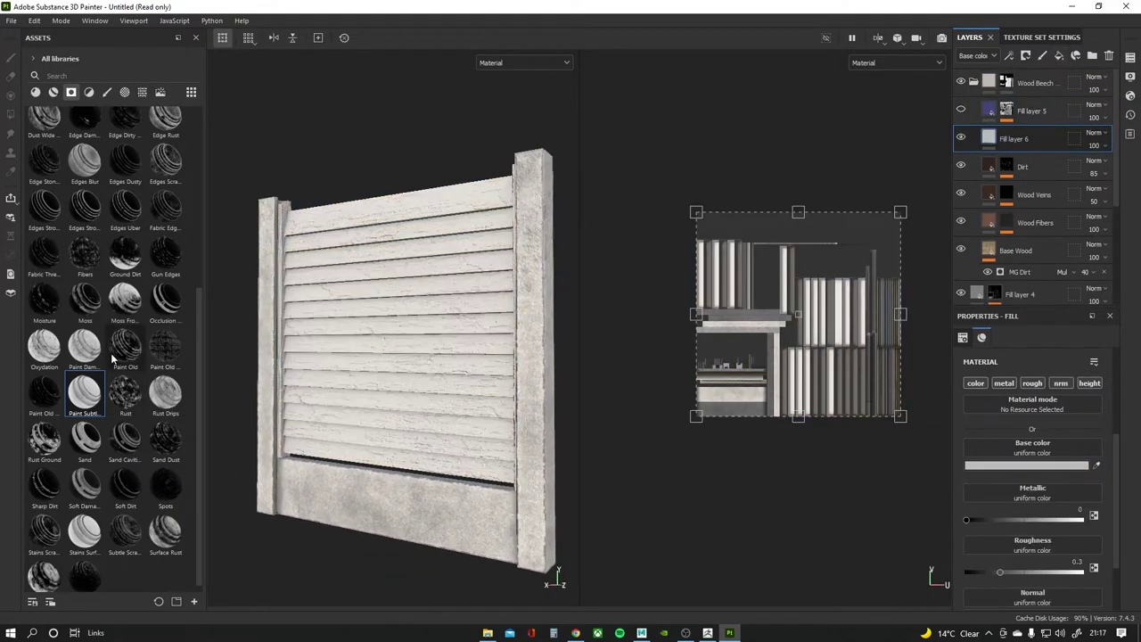
Mask Fill layer 6 with Sharp Dirt and lower its dirt level to 0.42.
drag(1016, 138, 1016, 140)
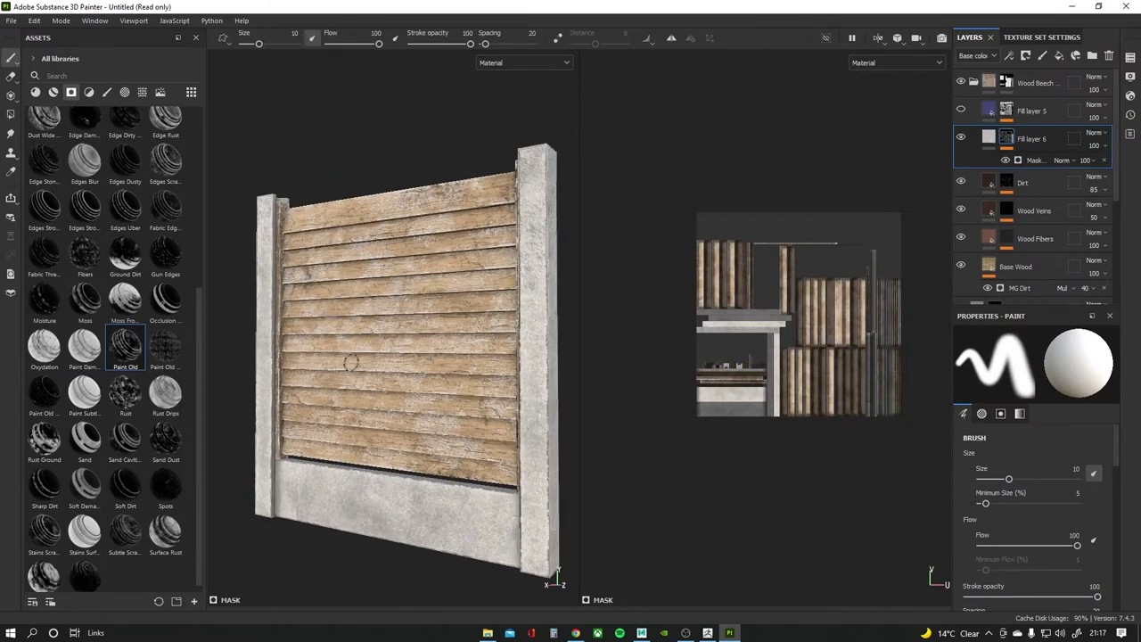
key(ctrl+z)
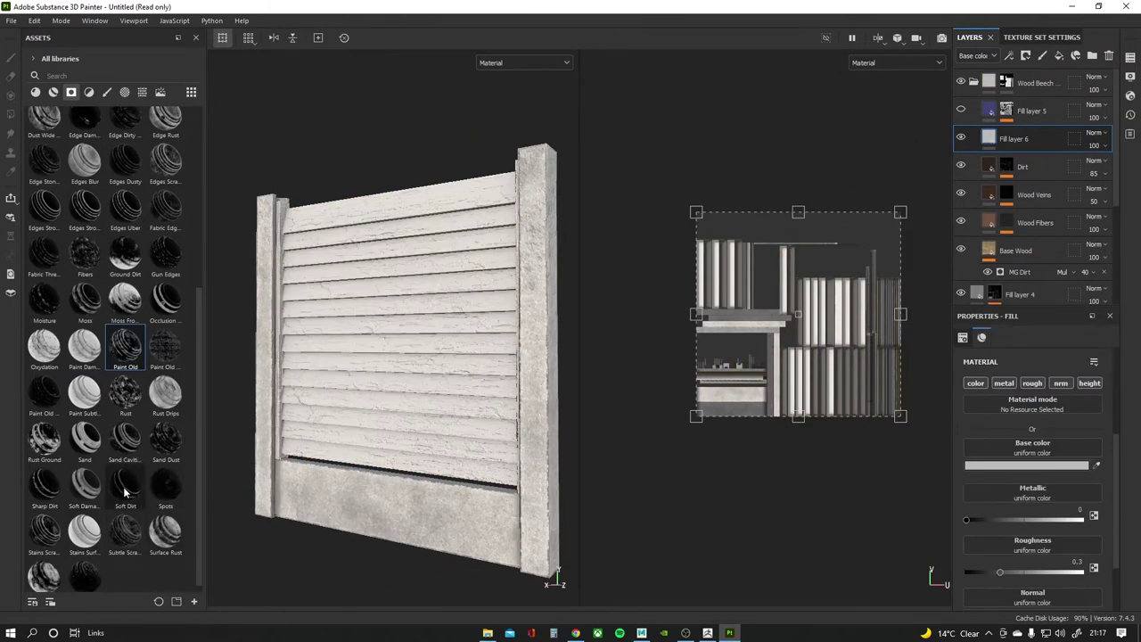
drag(45, 486, 1017, 138)
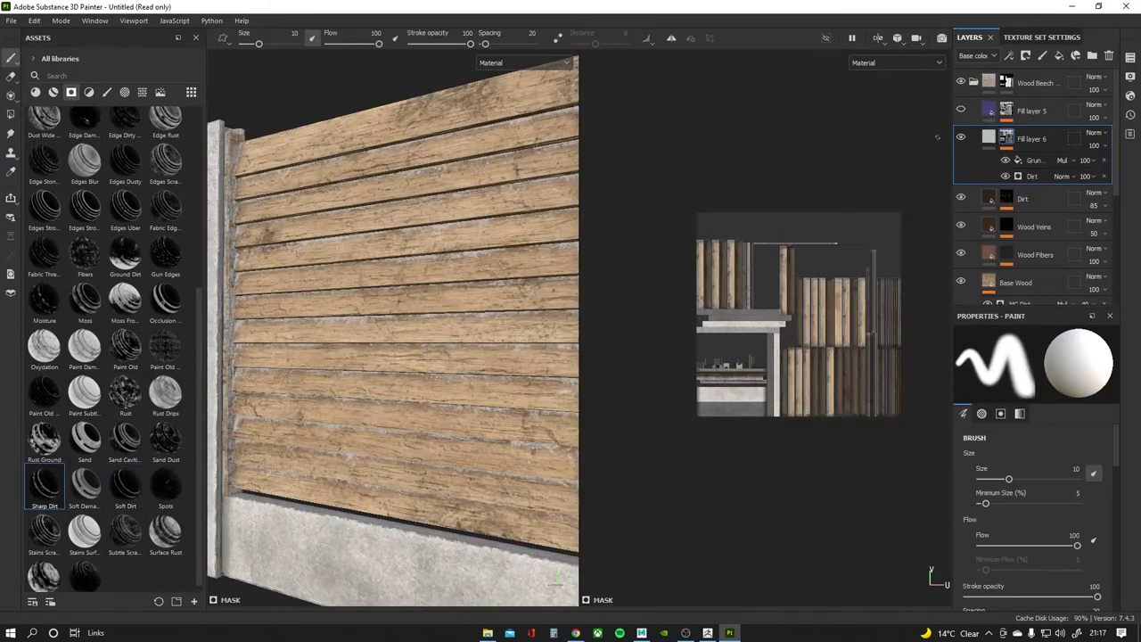
key(ctrl+z)
click(1050, 464)
click(887, 392)
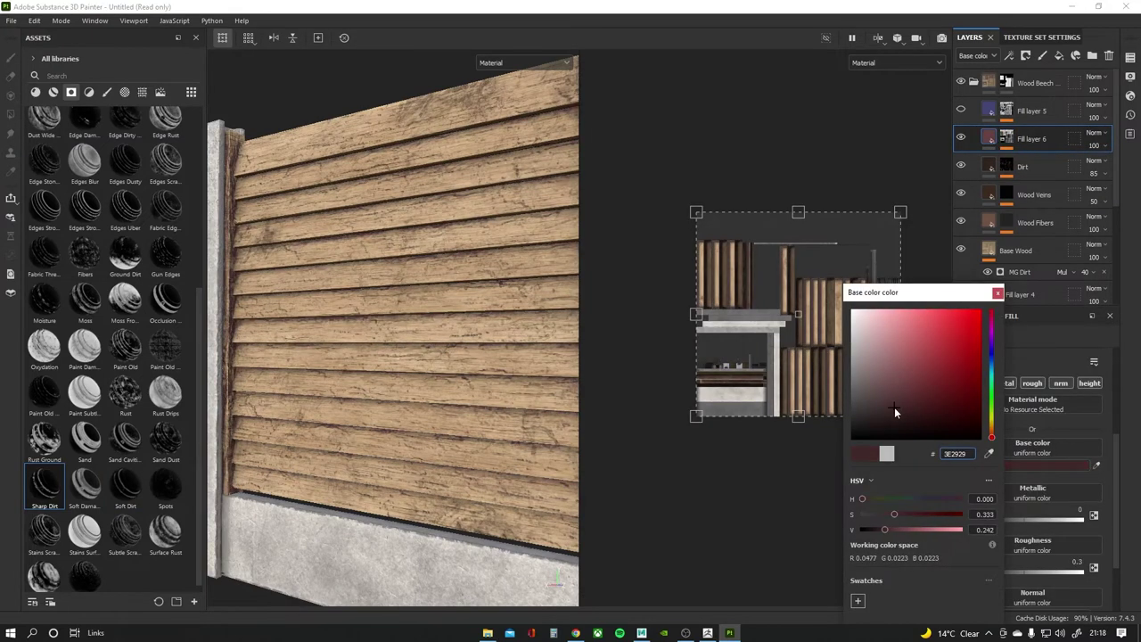
key(ctrl+y)
click(1031, 177)
drag(1034, 458, 1028, 461)
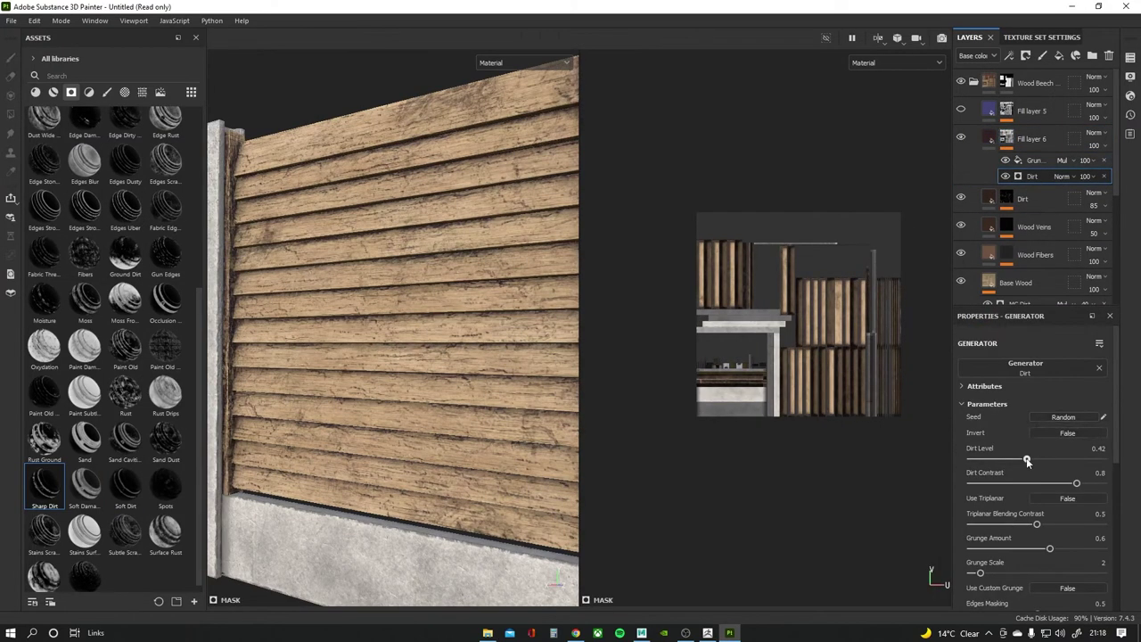
key(ctrl+z)
Give Fill layer 6 a pale cream hex base colour, then add another fill layer on top.
click(1026, 464)
click(936, 454)
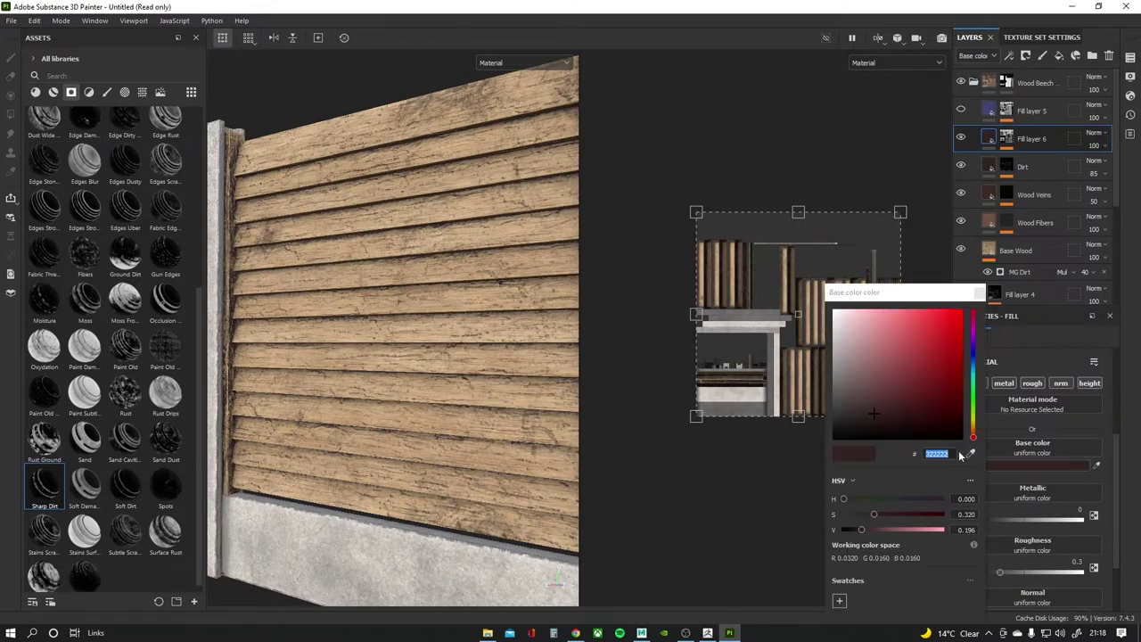
text(B79774)
click(507, 360)
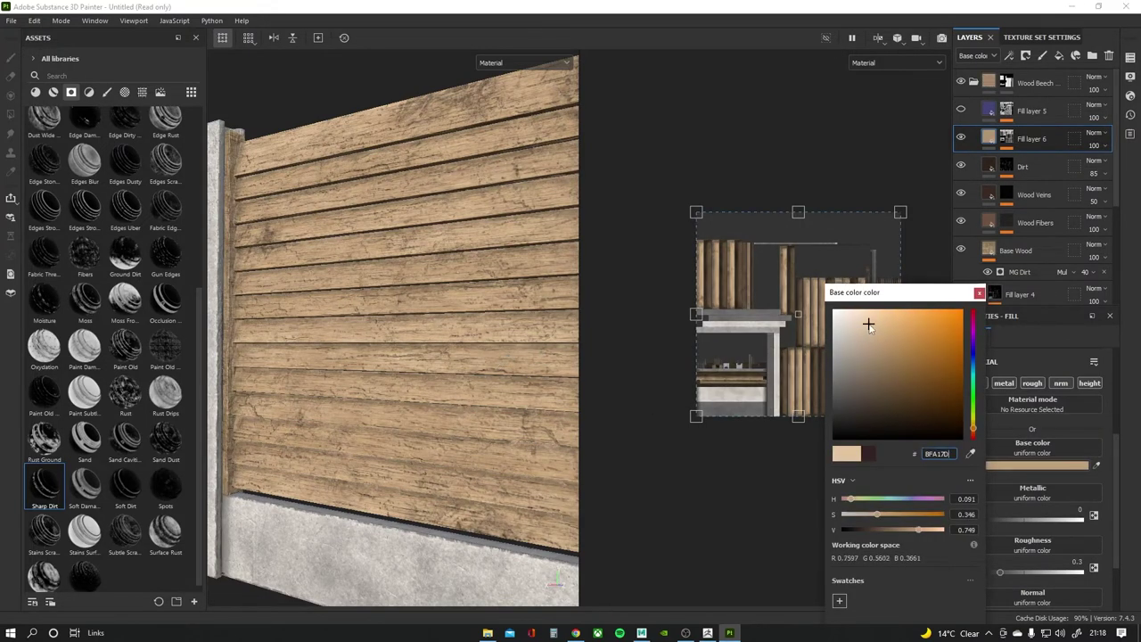
drag(869, 326, 871, 318)
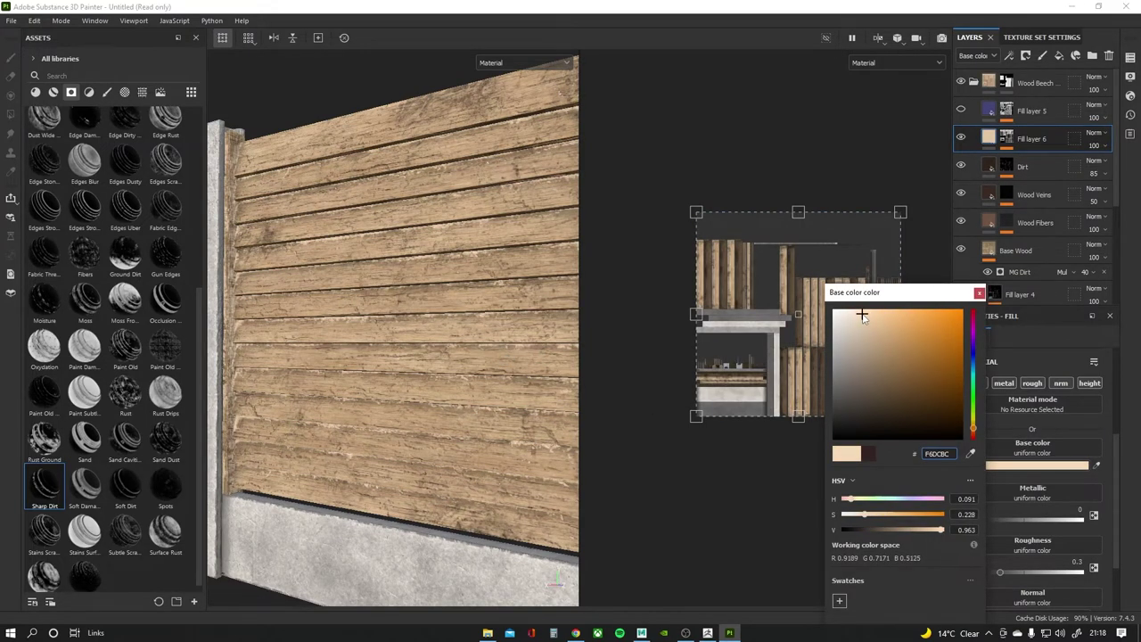
alt+drag(357, 319, 305, 299)
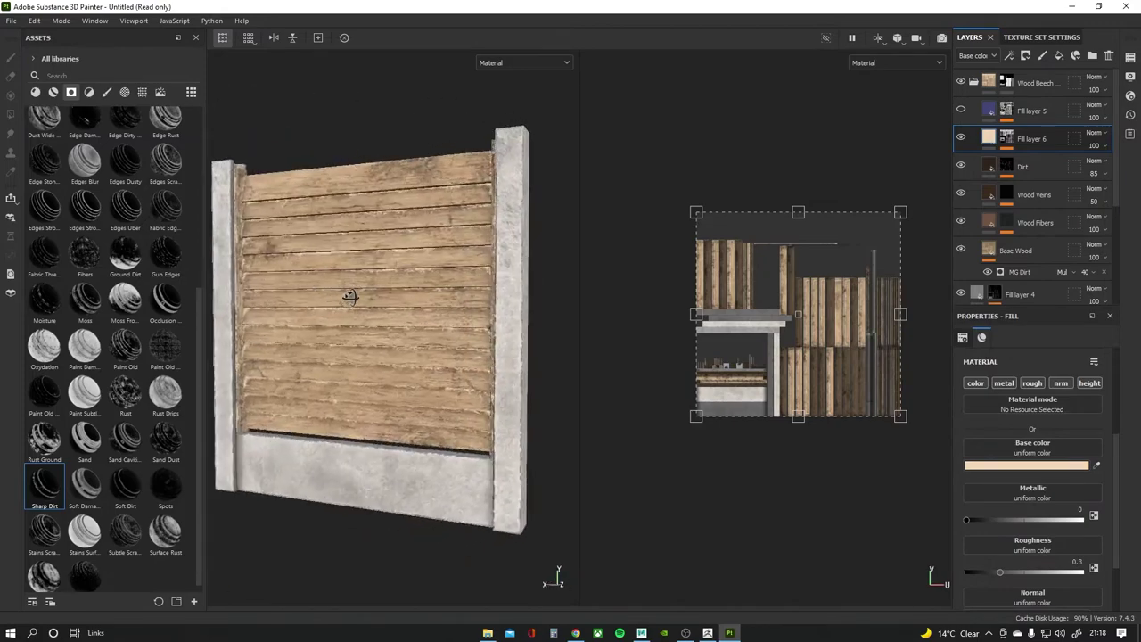
click(1058, 55)
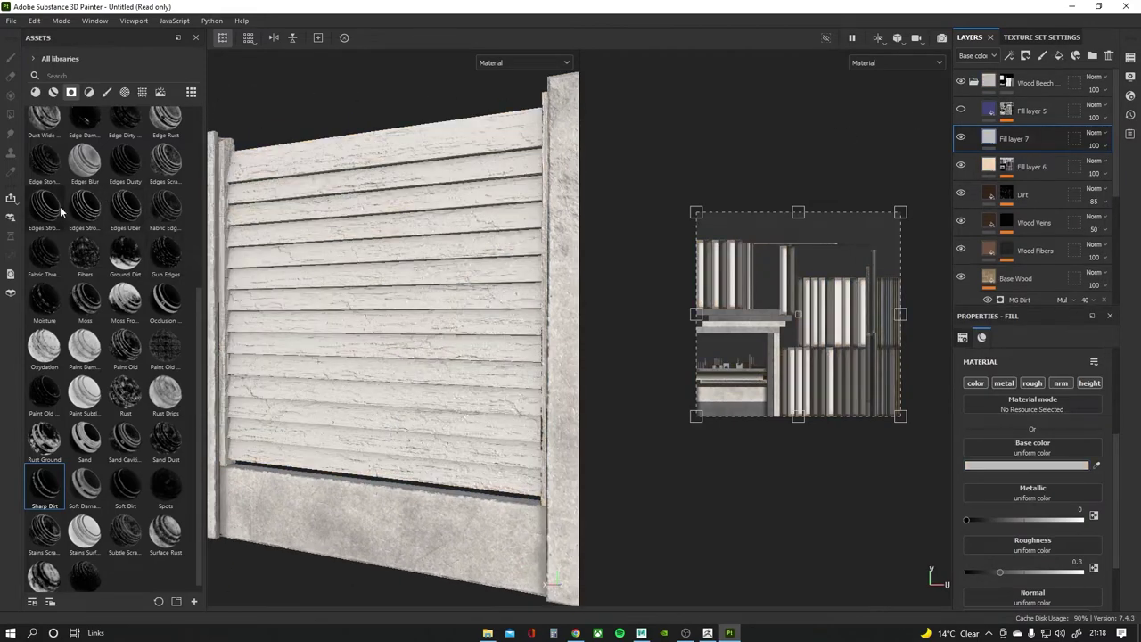
Mask Fill layer 7 with Edges Scratches and set its base colour to F6C284.
drag(1047, 146, 1045, 141)
click(988, 136)
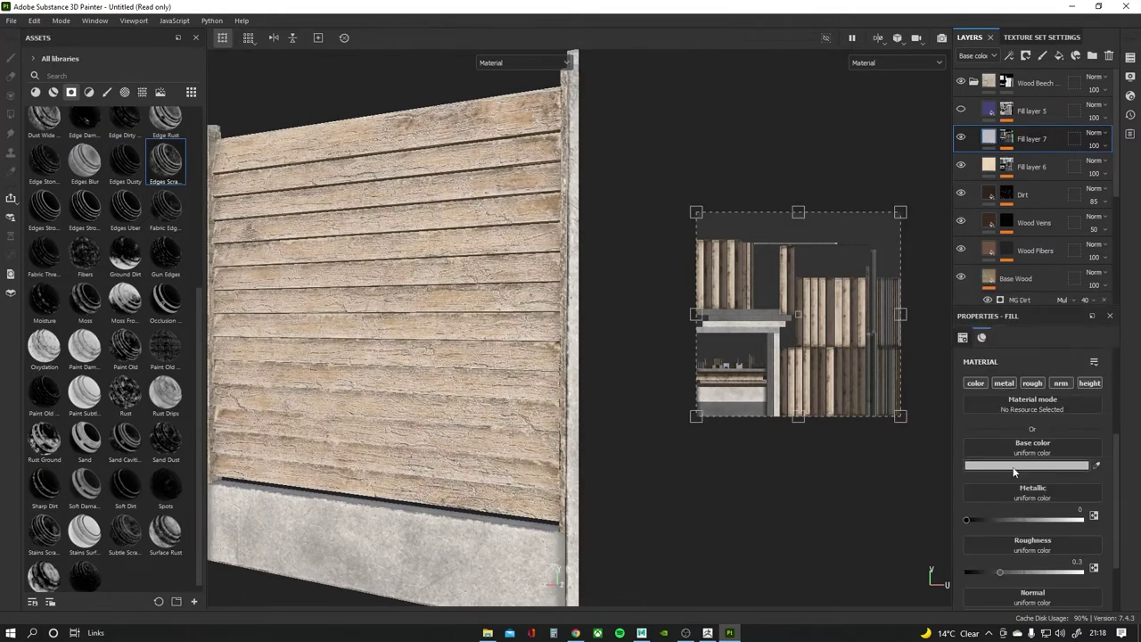
click(1043, 465)
click(992, 425)
mouse_move(869, 376)
mouse_down()
mouse_move(914, 342)
mouse_move(899, 391)
mouse_move(895, 373)
mouse_up()
key(f)
click(993, 432)
click(910, 314)
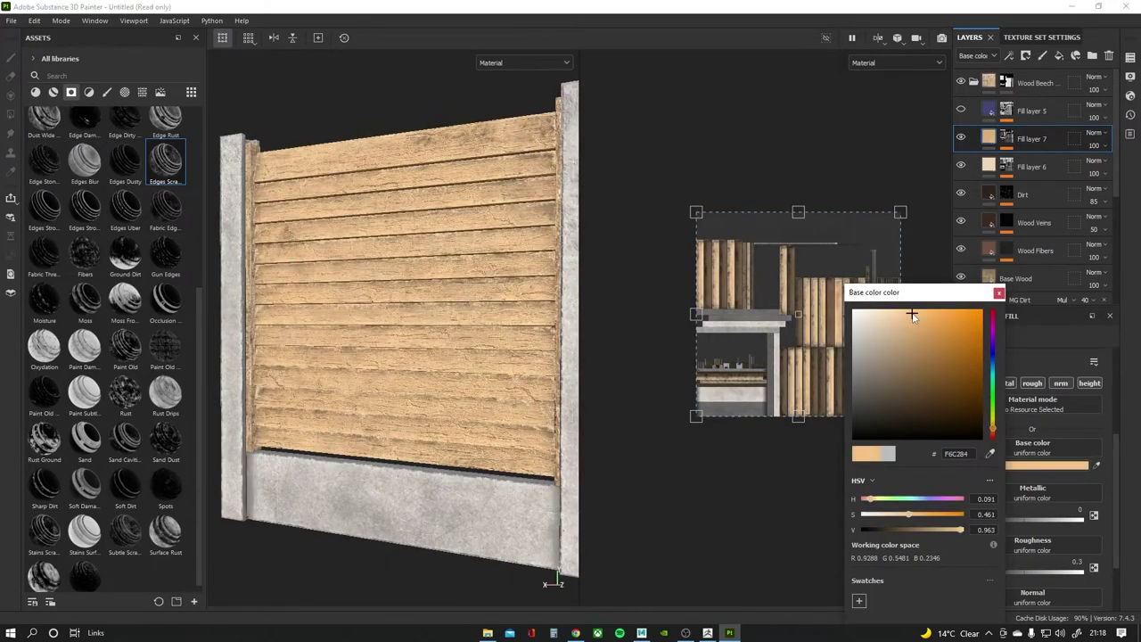
Lower the Metal Edge Wear level to 0.32 and check the Sharpen filter on the mask.
click(999, 292)
click(1006, 138)
click(1034, 176)
click(991, 459)
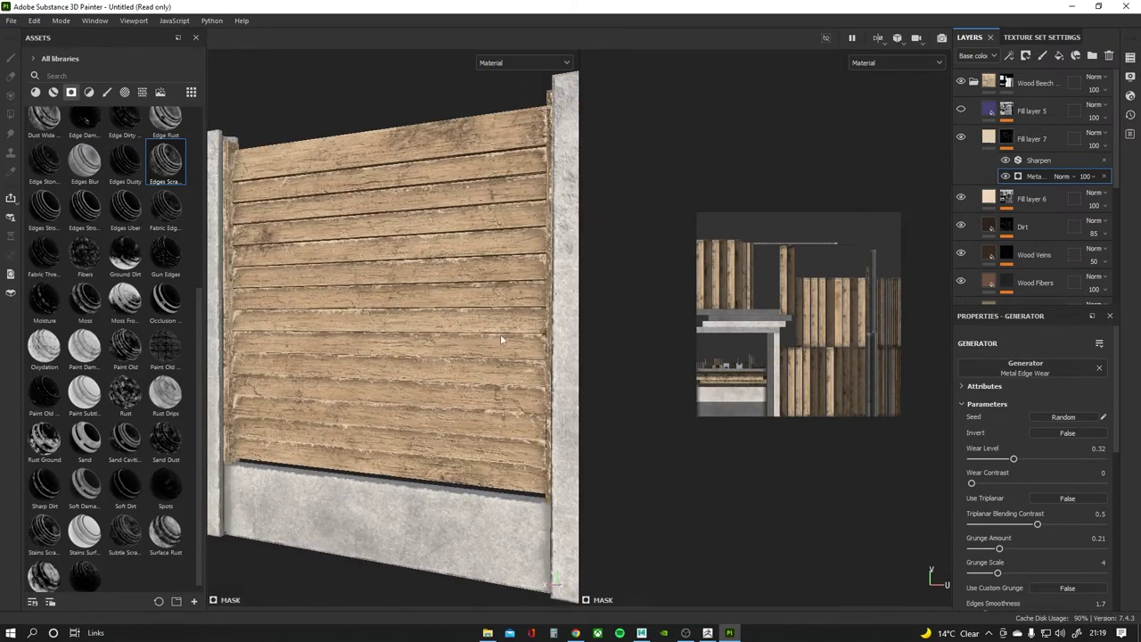
click(1034, 161)
mouse_move(645, 416)
alt+mouse_down()
mouse_move(458, 362)
mouse_move(421, 334)
alt+mouse_up()
click(961, 110)
Make the remasked purple Fill layer 5 visible, showing faint worn paint traces on the planks.
click(961, 109)
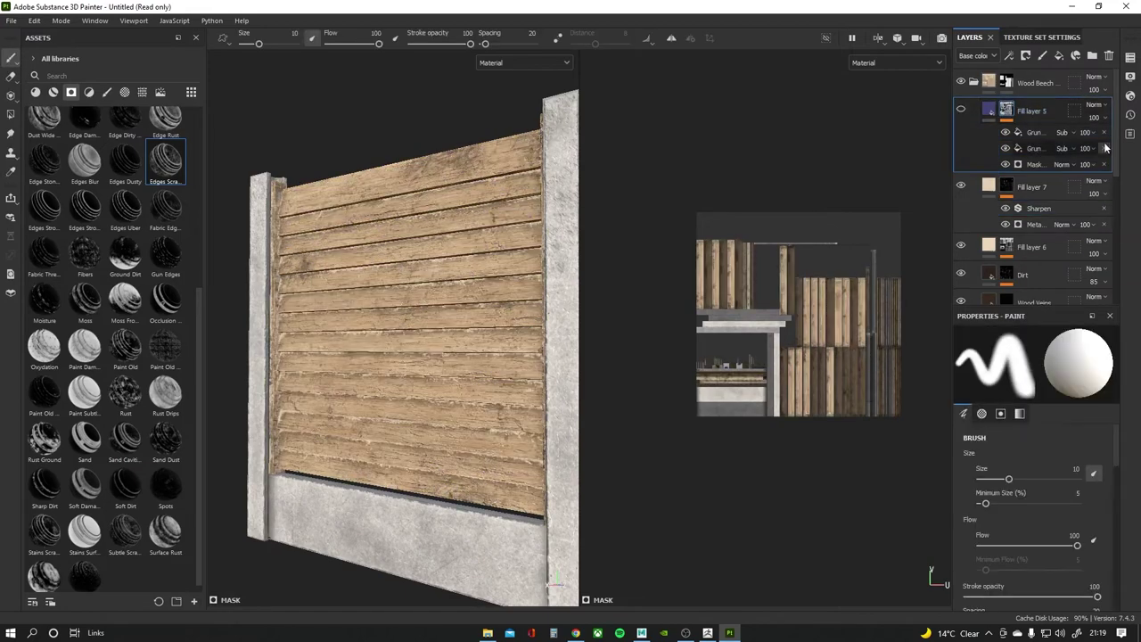
drag(1035, 116, 1033, 114)
click(962, 110)
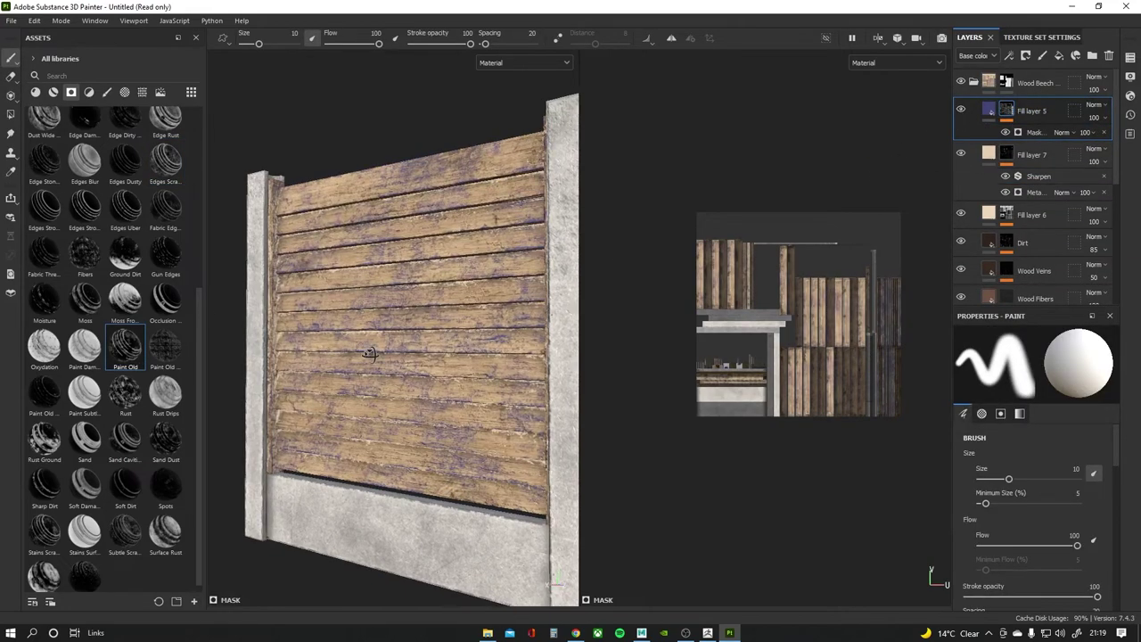
mouse_move(369, 354)
alt+mouse_down()
mouse_move(437, 377)
mouse_move(350, 341)
alt+mouse_up()
scroll(350, 342, up, 3)
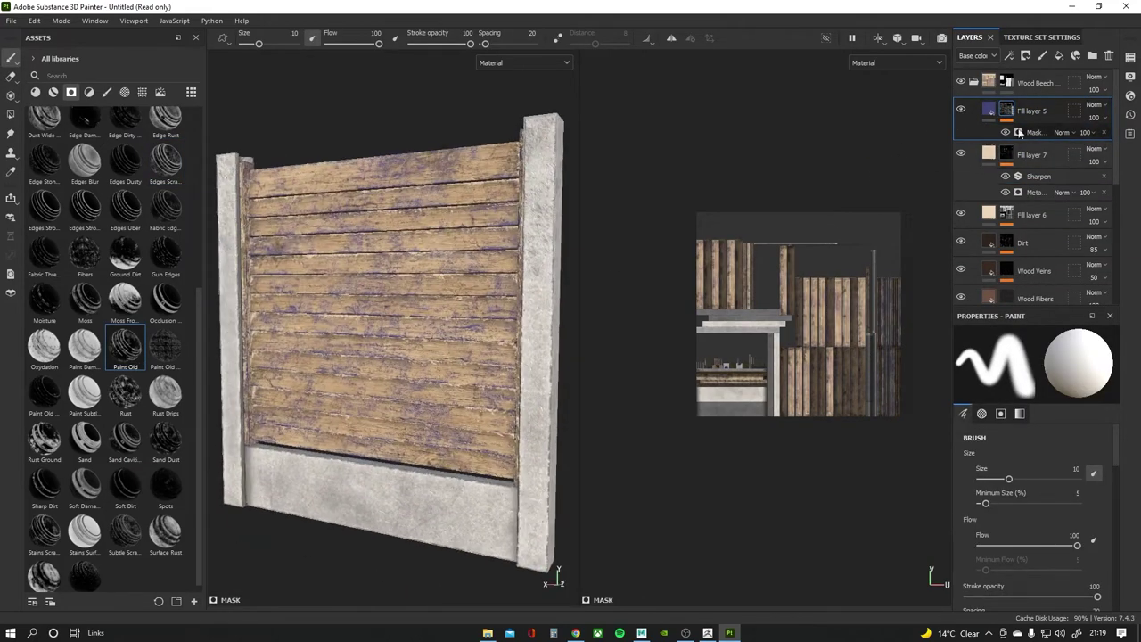
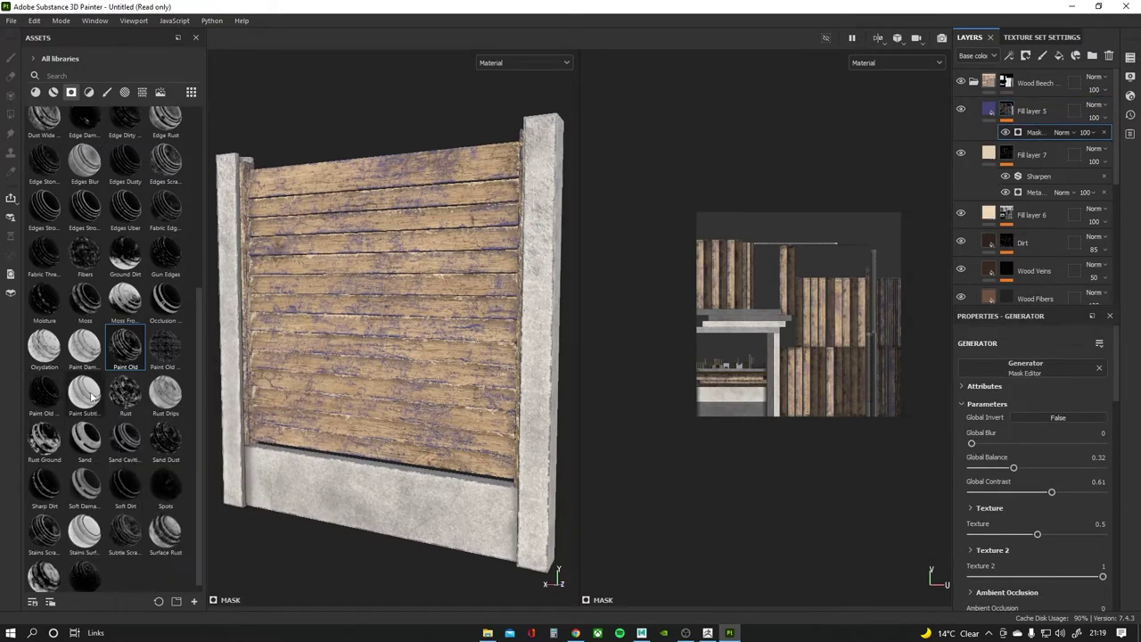
Raise the purple paint mask's Global Balance to 0.39 so more paint shows on the planks.
mouse_move(84, 393)
drag(1013, 467, 1024, 470)
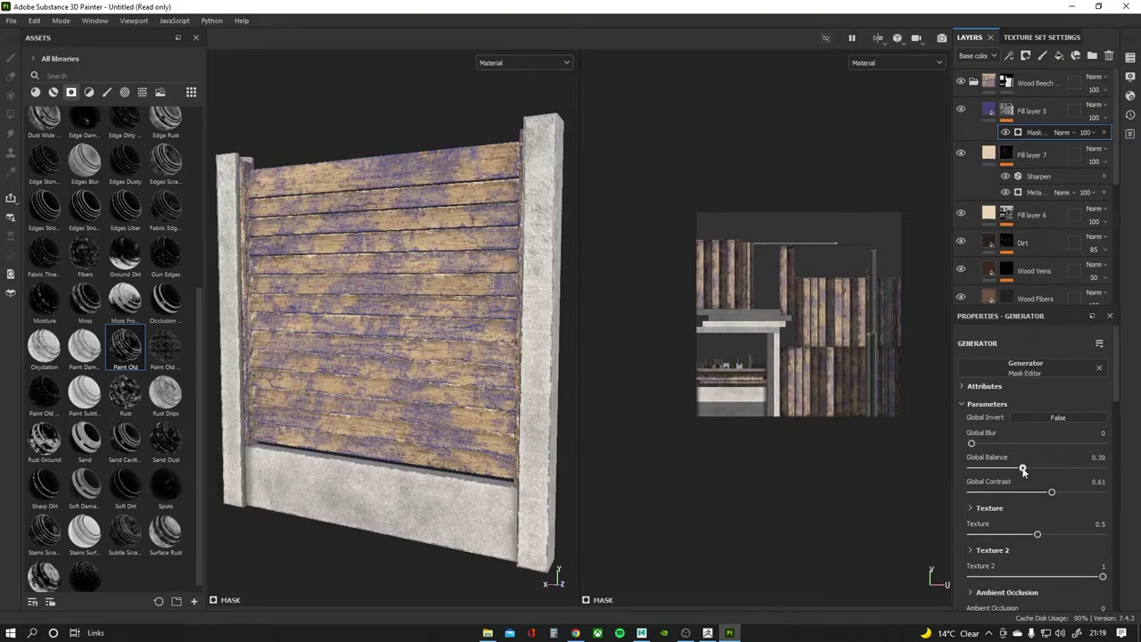
scroll(392, 339, up, 5)
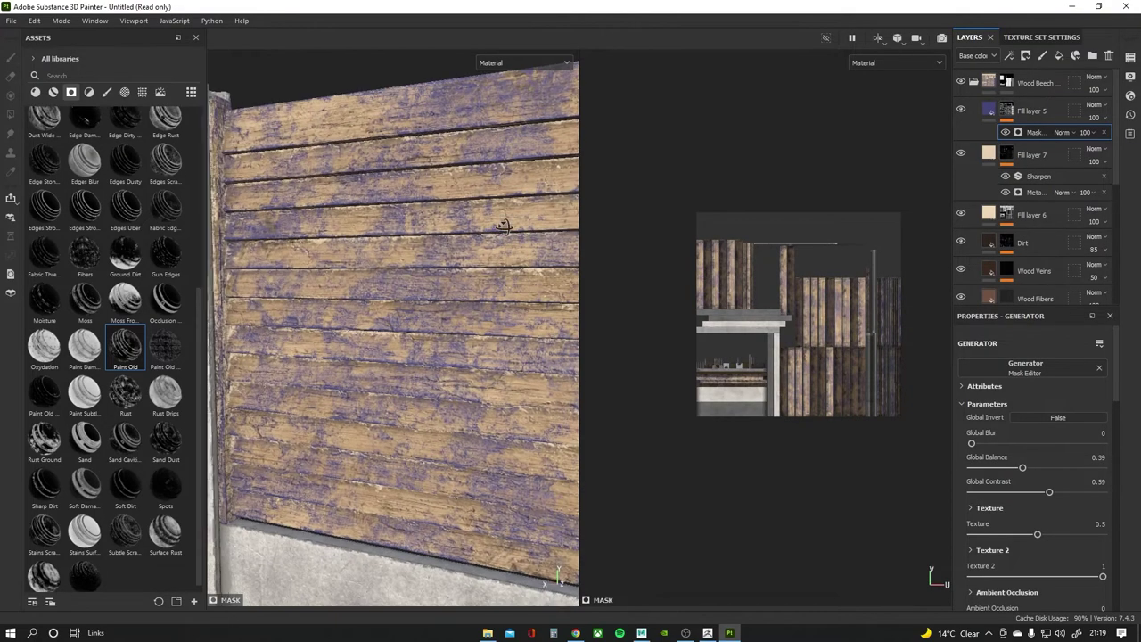
click(1032, 111)
scroll(514, 300, up, 2)
scroll(514, 301, down, 2)
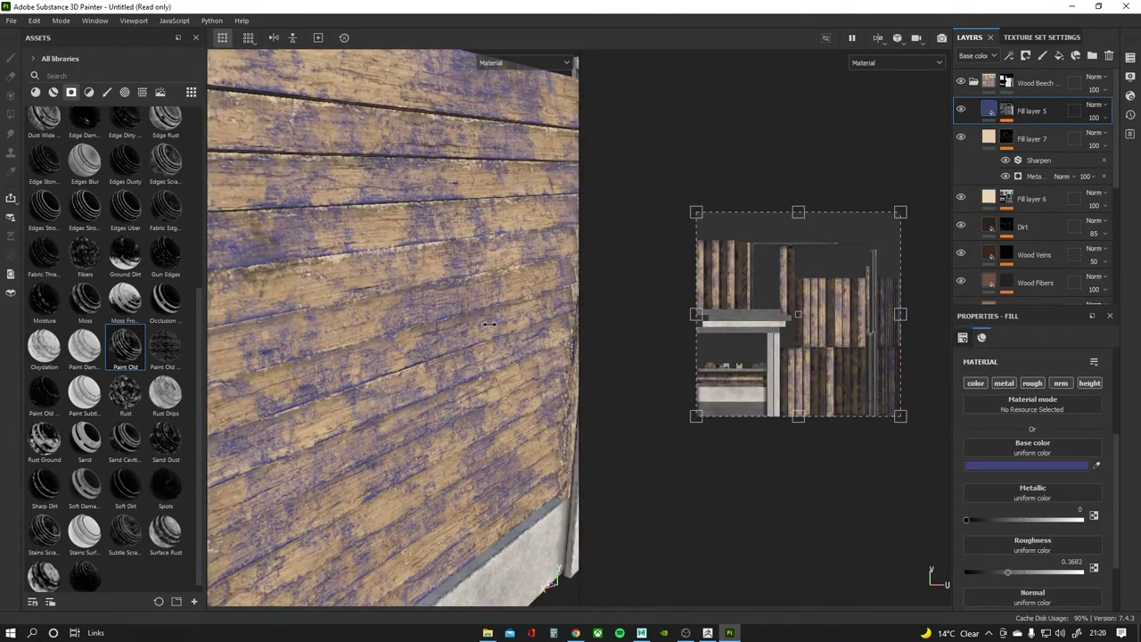
scroll(446, 285, down, 4)
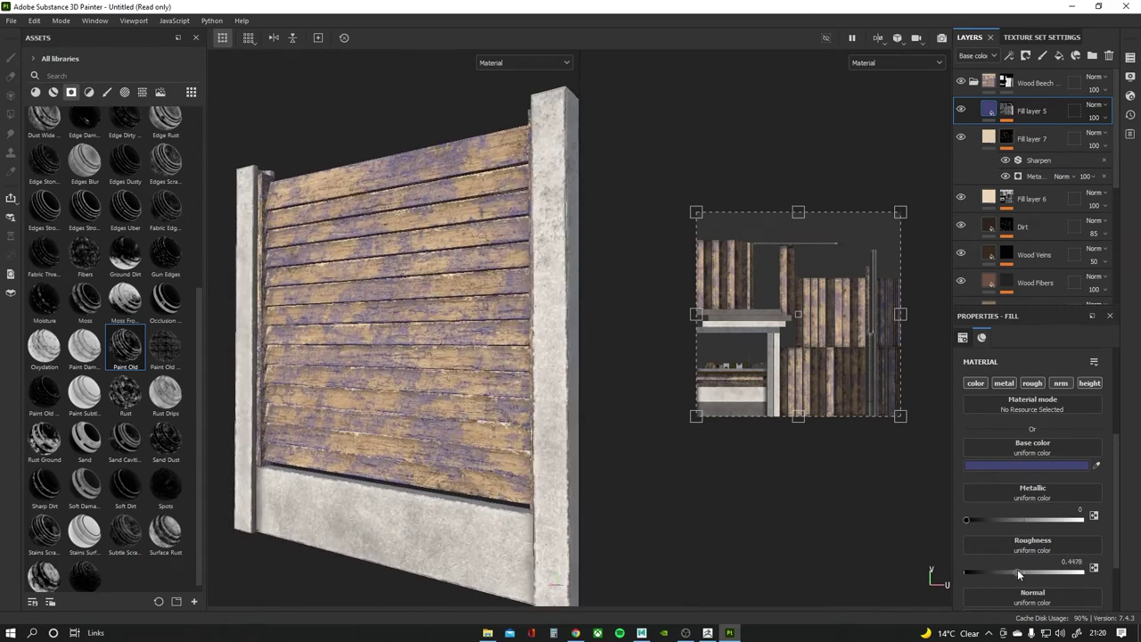
scroll(387, 308, down, 2)
alt+drag(387, 309, 402, 322)
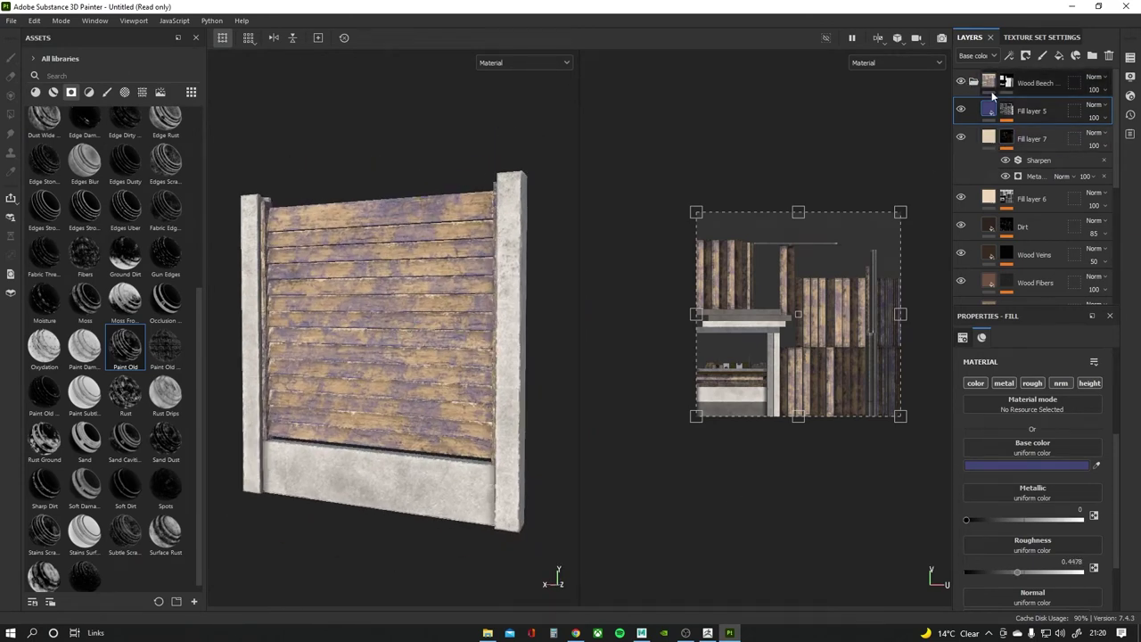
Test a new fill layer with a dust smart mask and tan D1AC86 colour, then delete it.
click(1059, 55)
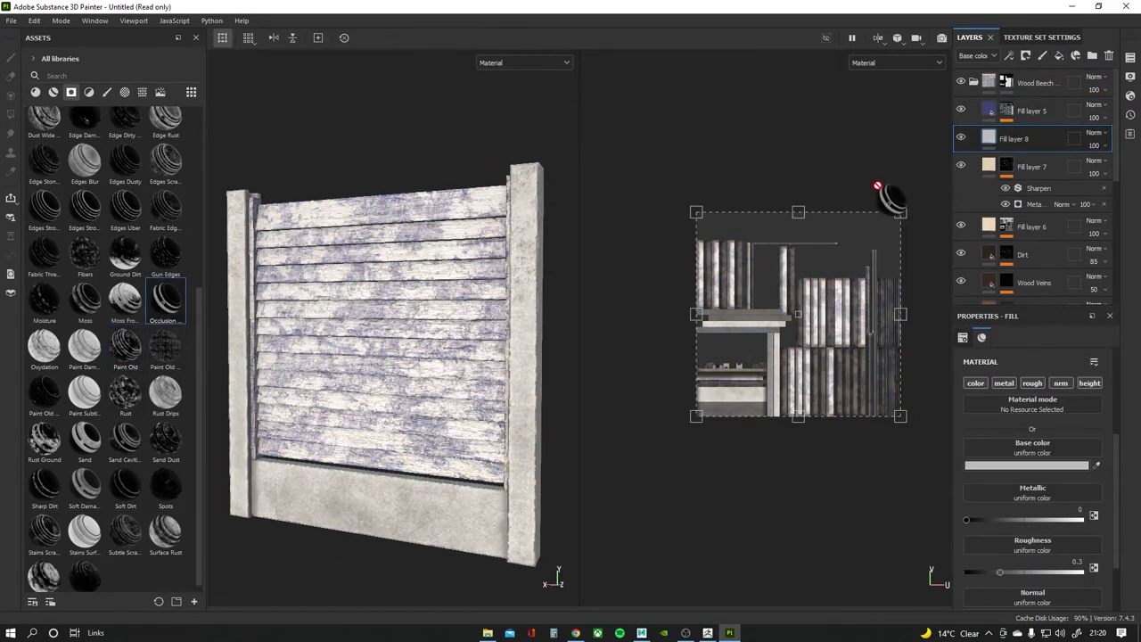
scroll(84, 204, up, 3)
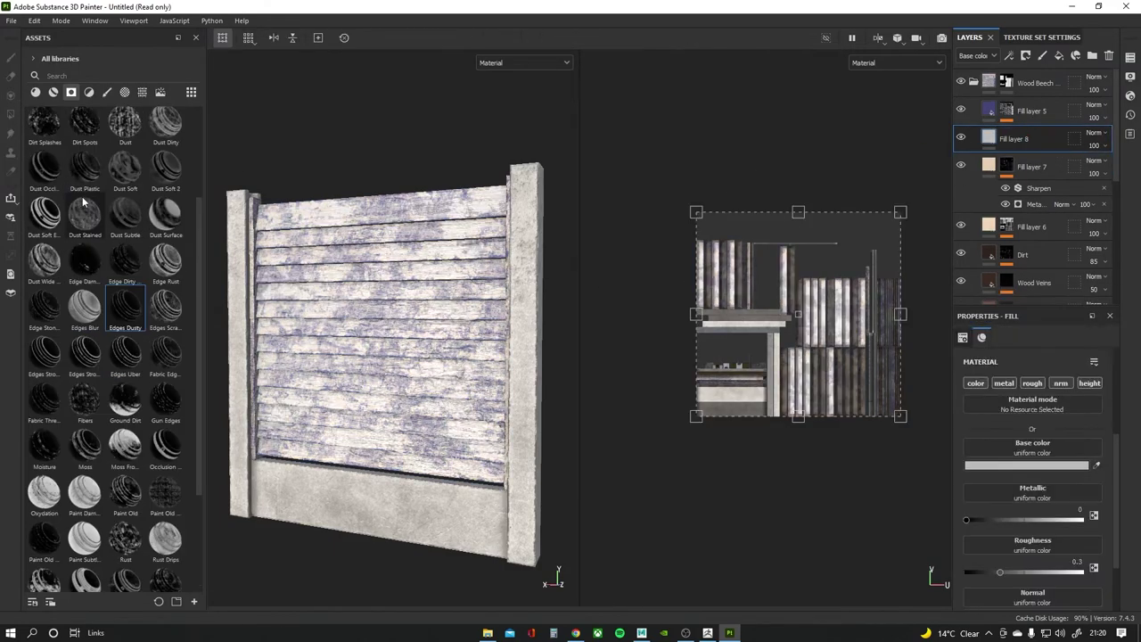
drag(1014, 159, 1026, 140)
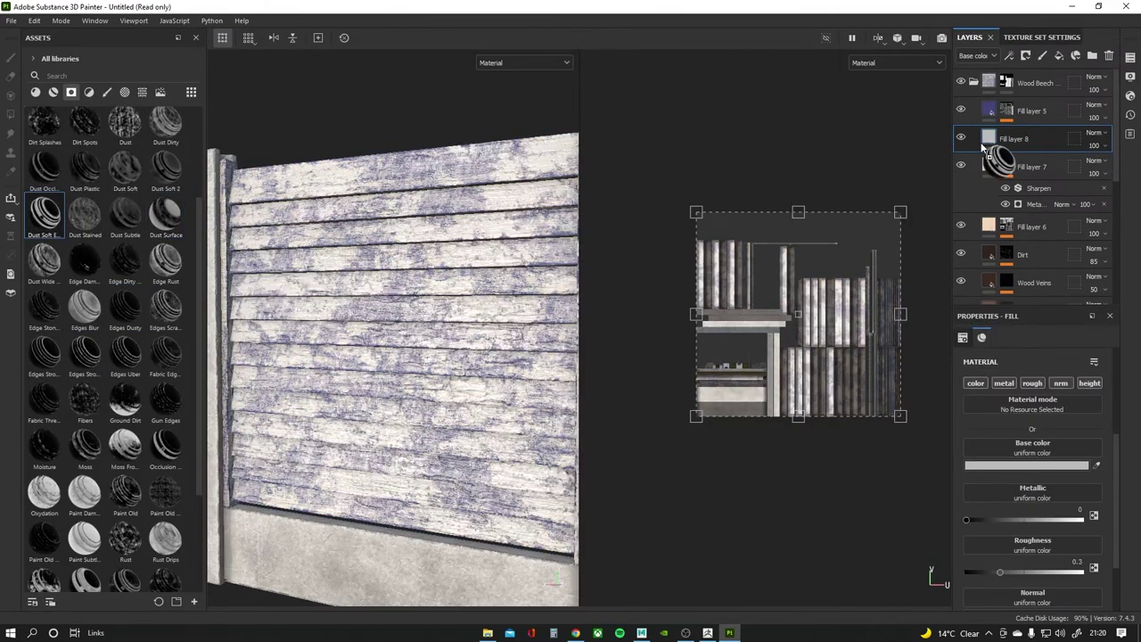
click(989, 139)
click(1047, 464)
text(D1AC86)
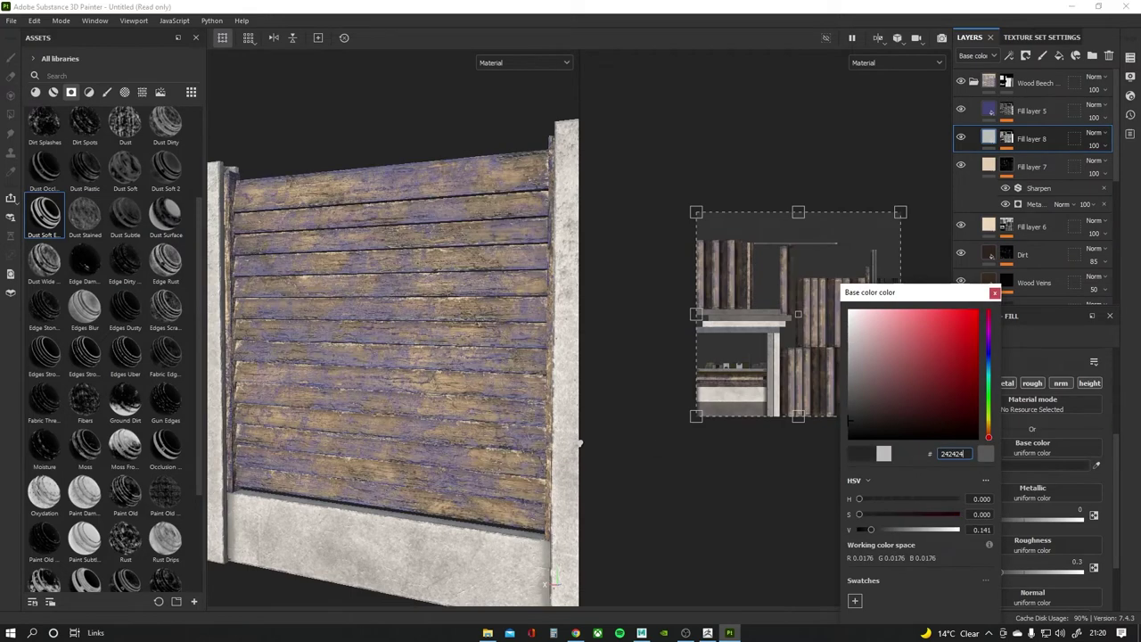
drag(895, 332, 894, 323)
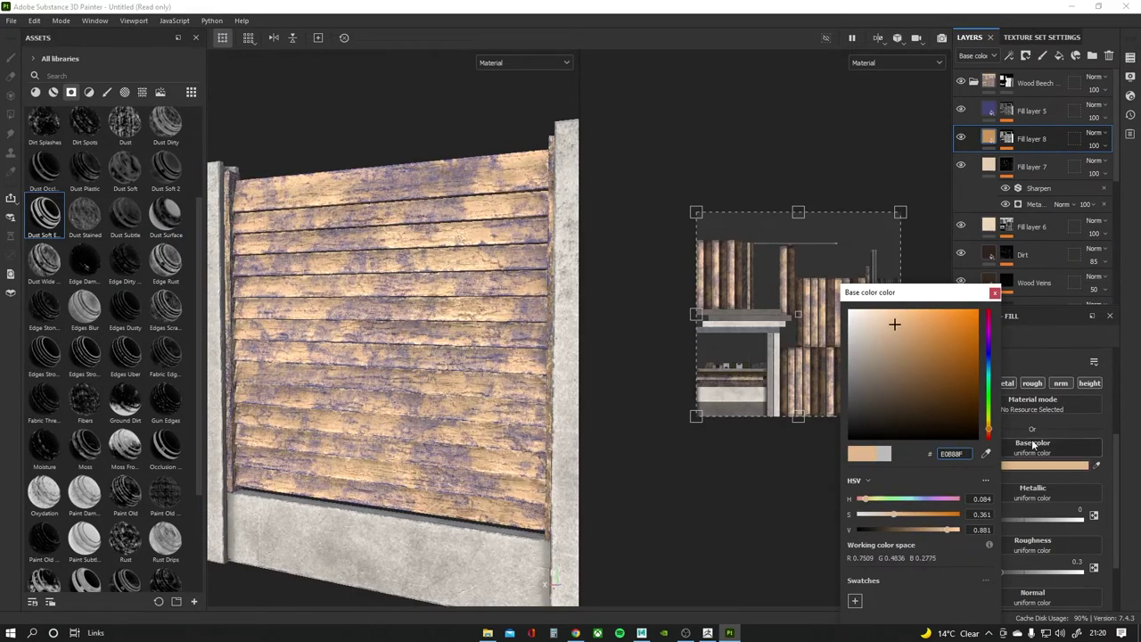
alt+drag(393, 339, 419, 268)
key(Delete)
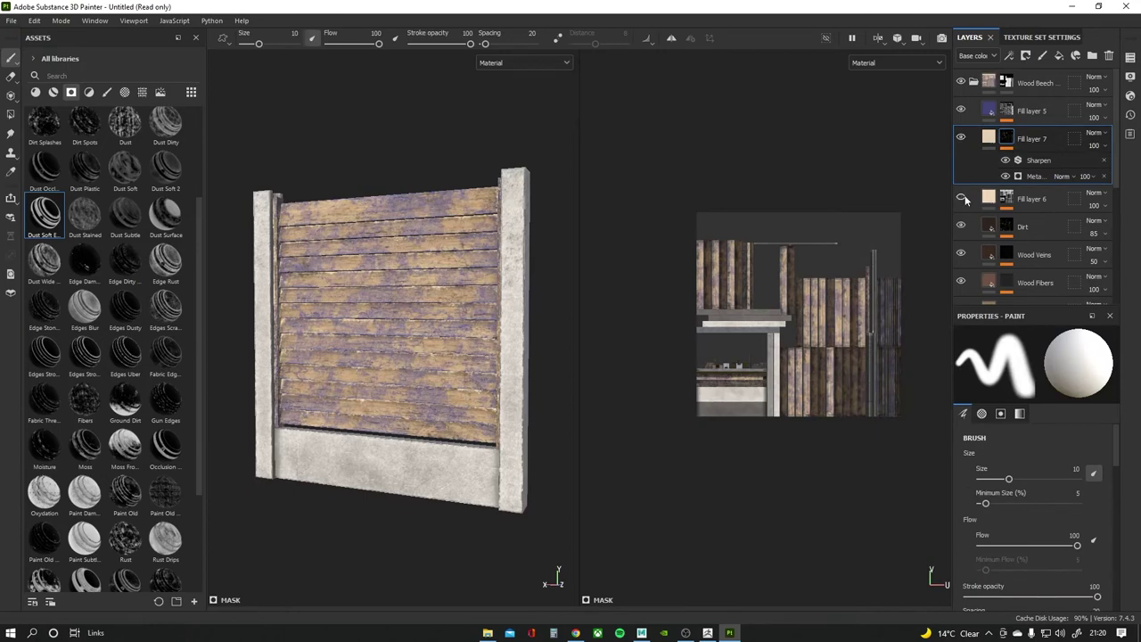
Lower the Dirt Level in Fill layer 6's Dirt generator to 0.32.
click(961, 198)
click(961, 198)
click(1007, 198)
click(1034, 236)
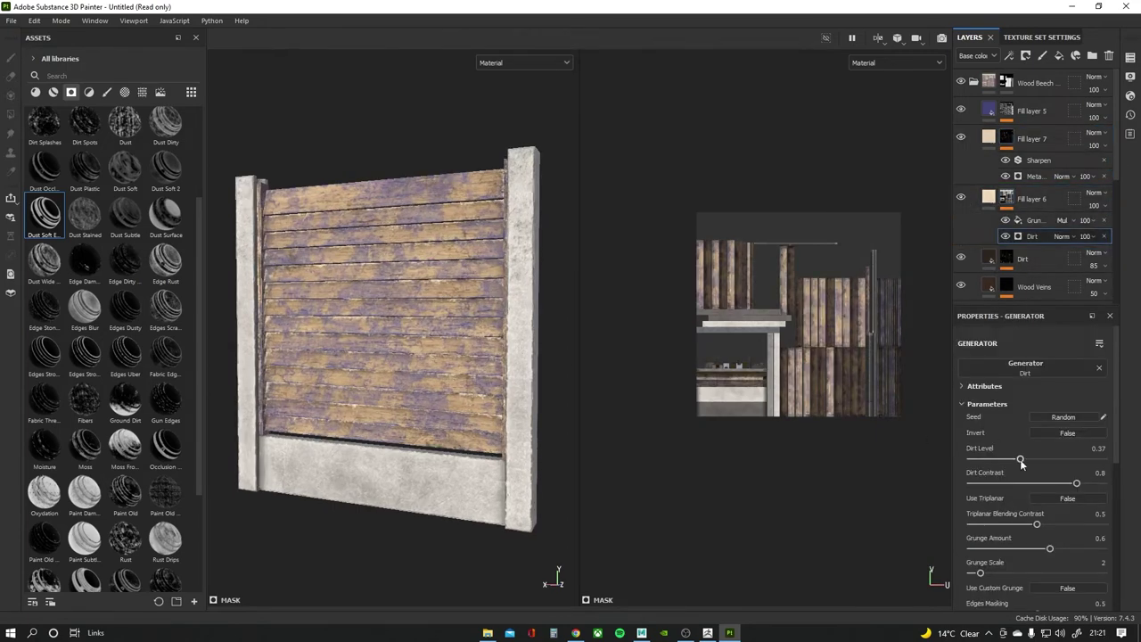
drag(1020, 459, 1016, 462)
mouse_move(373, 357)
alt+mouse_down()
mouse_move(349, 370)
mouse_move(326, 313)
alt+mouse_up()
Set Fill layer 5's paint mask Texture to 0.55 and Texture 2 to 0.86.
click(1031, 110)
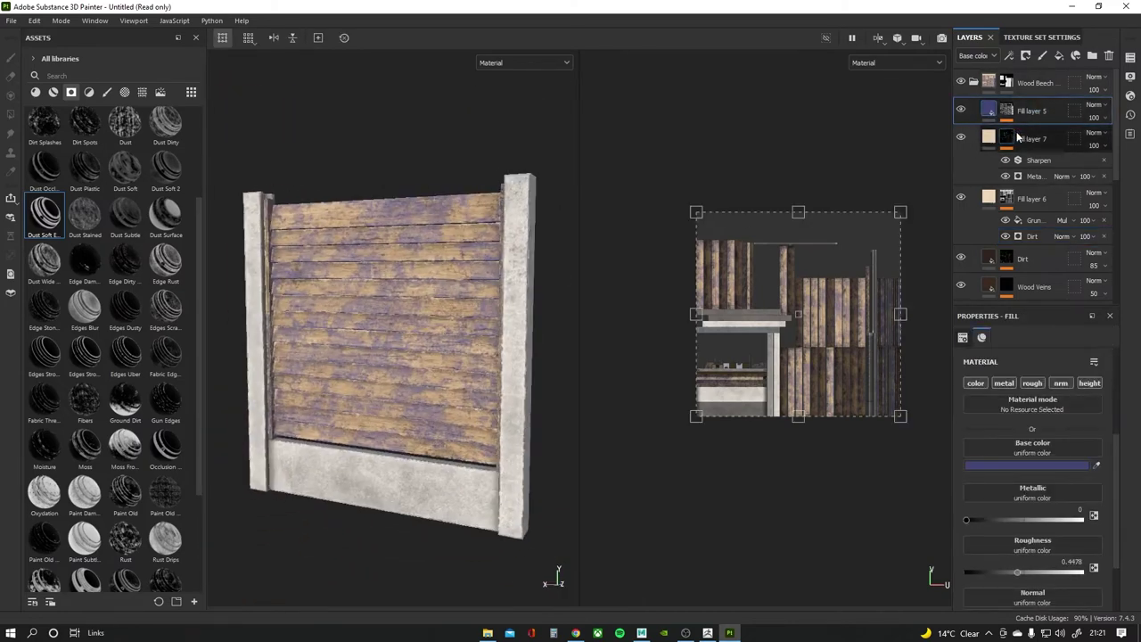
click(1038, 132)
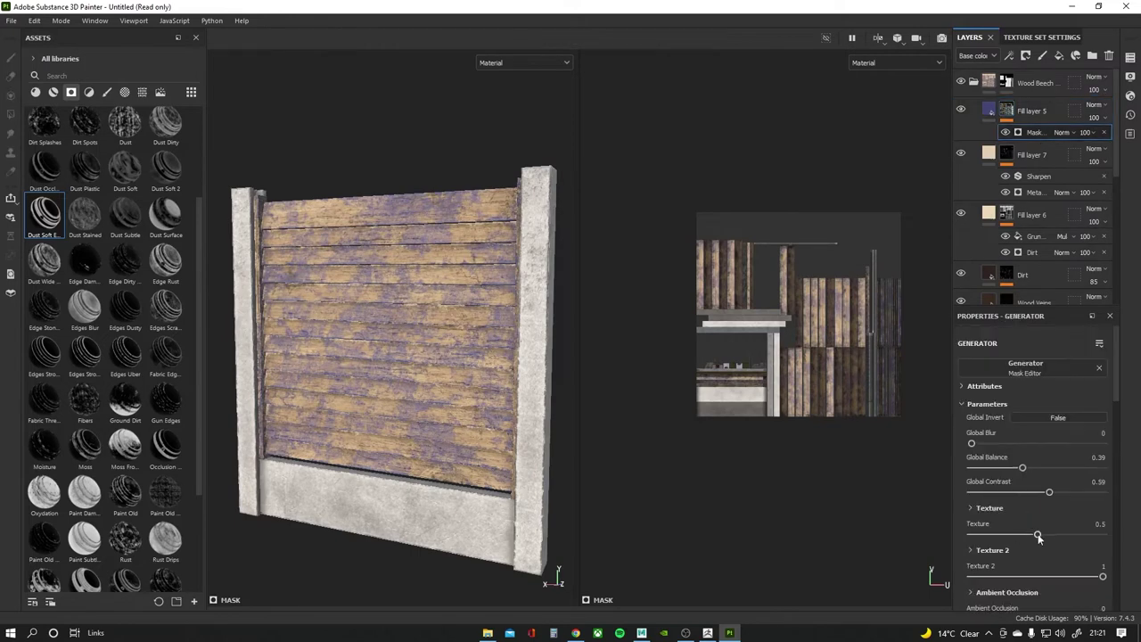
drag(1011, 576, 1134, 577)
mouse_move(1069, 533)
mouse_down()
mouse_move(950, 533)
mouse_move(1025, 535)
mouse_up()
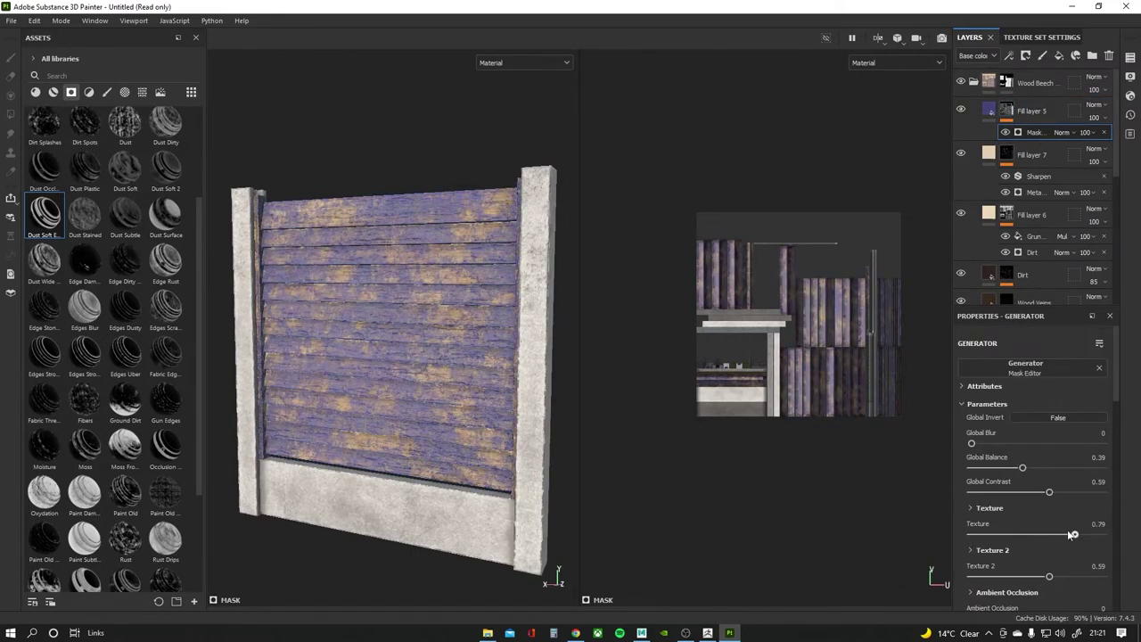
drag(1049, 576, 1084, 576)
drag(1024, 535, 1045, 535)
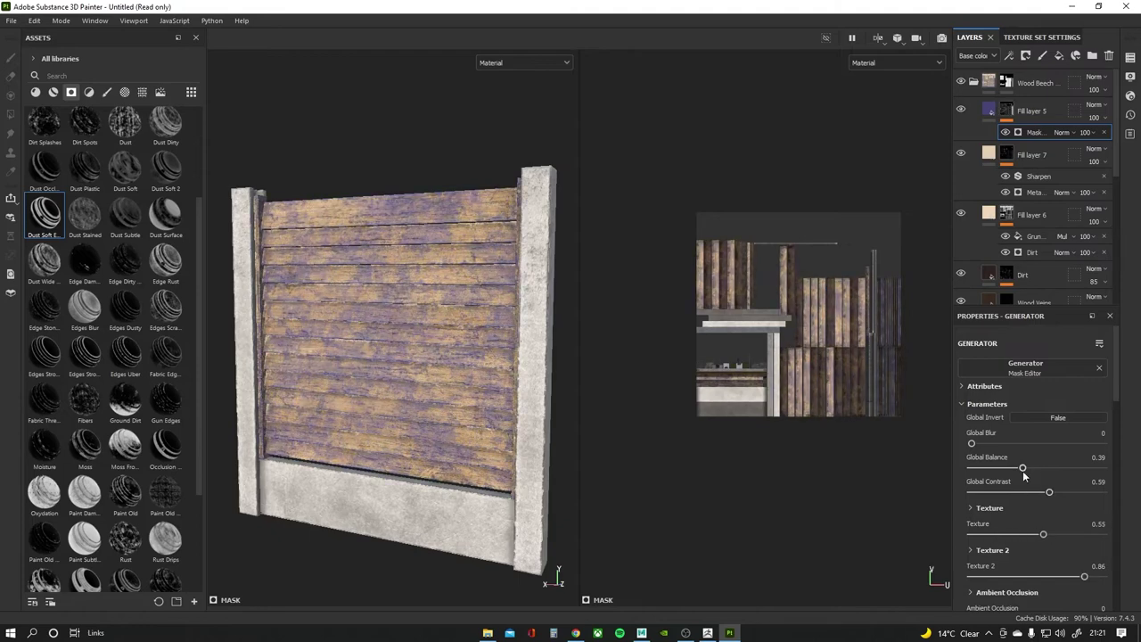
scroll(1026, 470, down, 1)
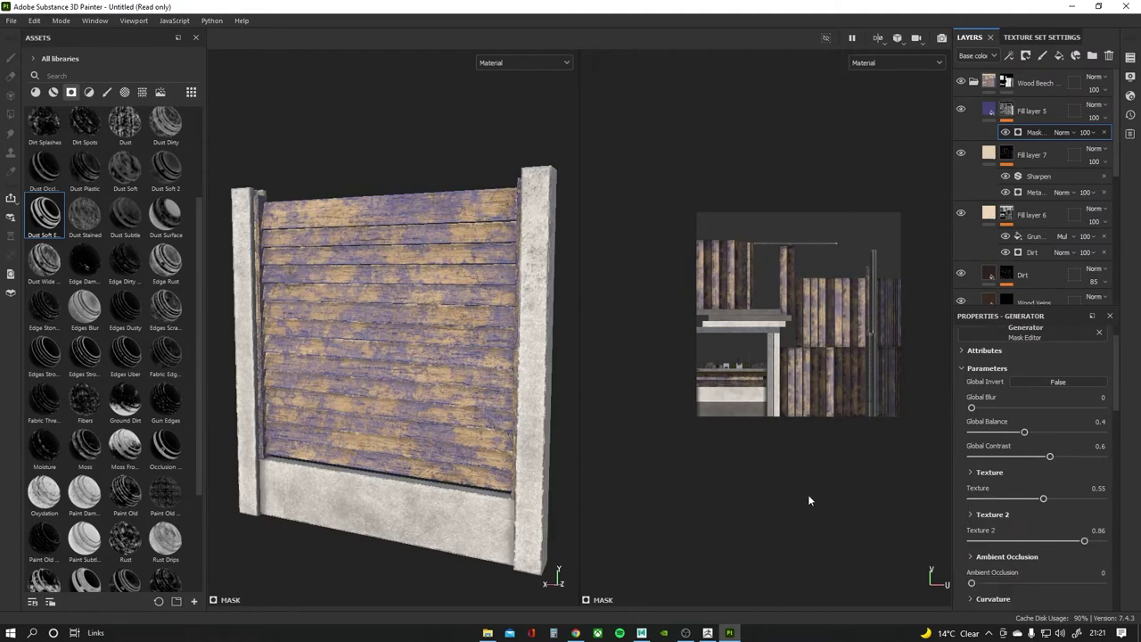
alt+drag(469, 351, 535, 230)
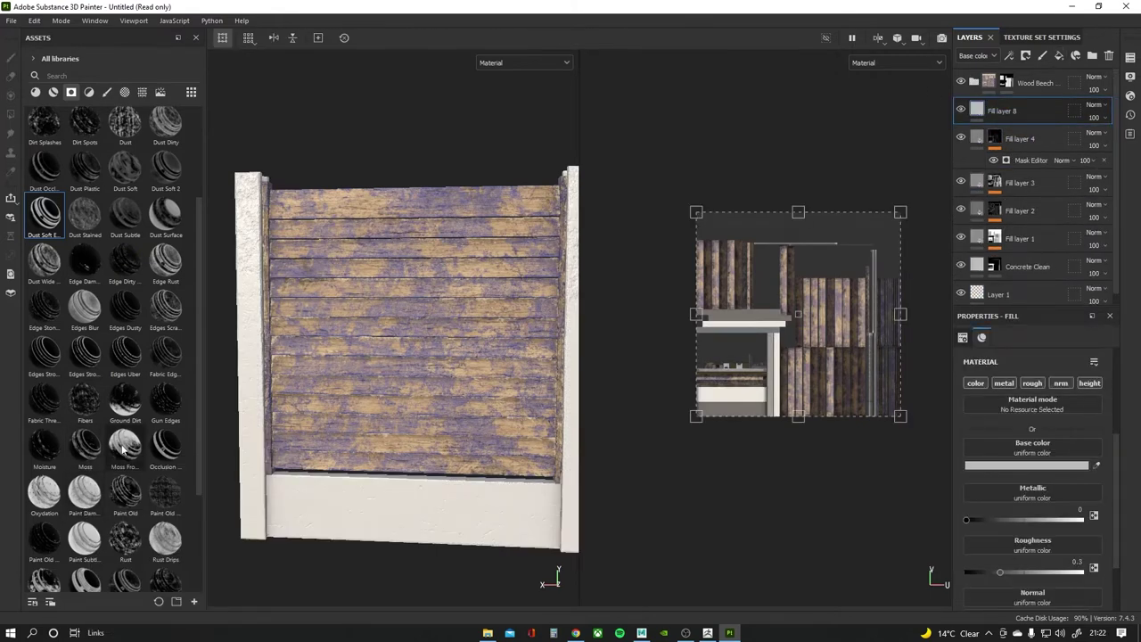
Apply the Moss smart mask to Fill layer 8 with a dark brown colour and roughness disabled.
drag(123, 450, 1022, 113)
click(981, 108)
click(992, 468)
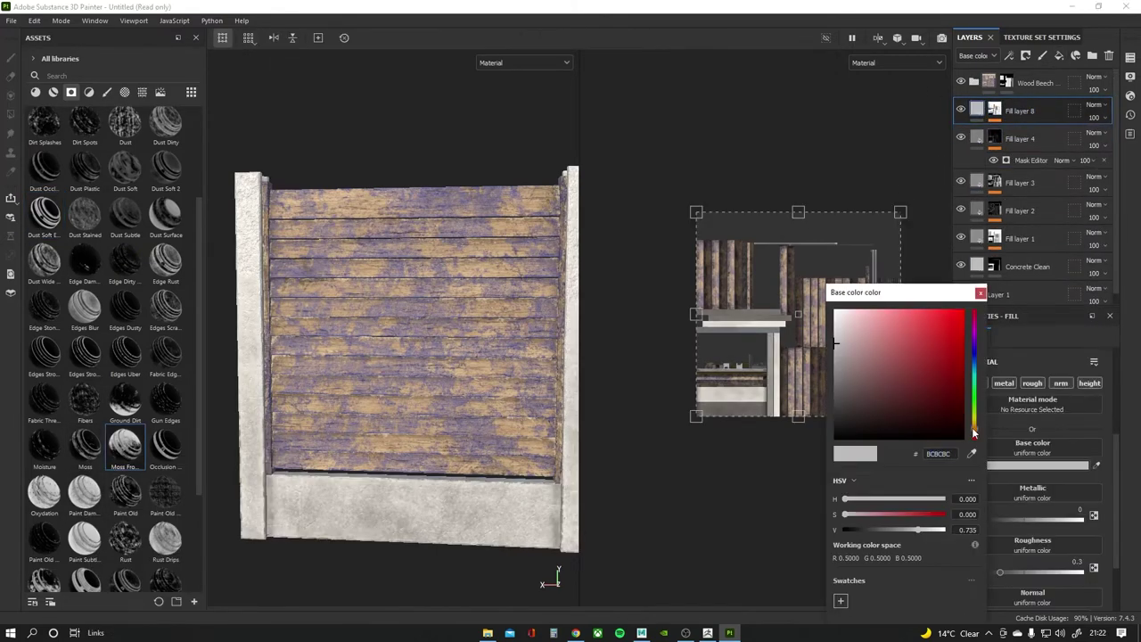
drag(974, 434, 974, 427)
click(878, 399)
click(981, 292)
click(1033, 383)
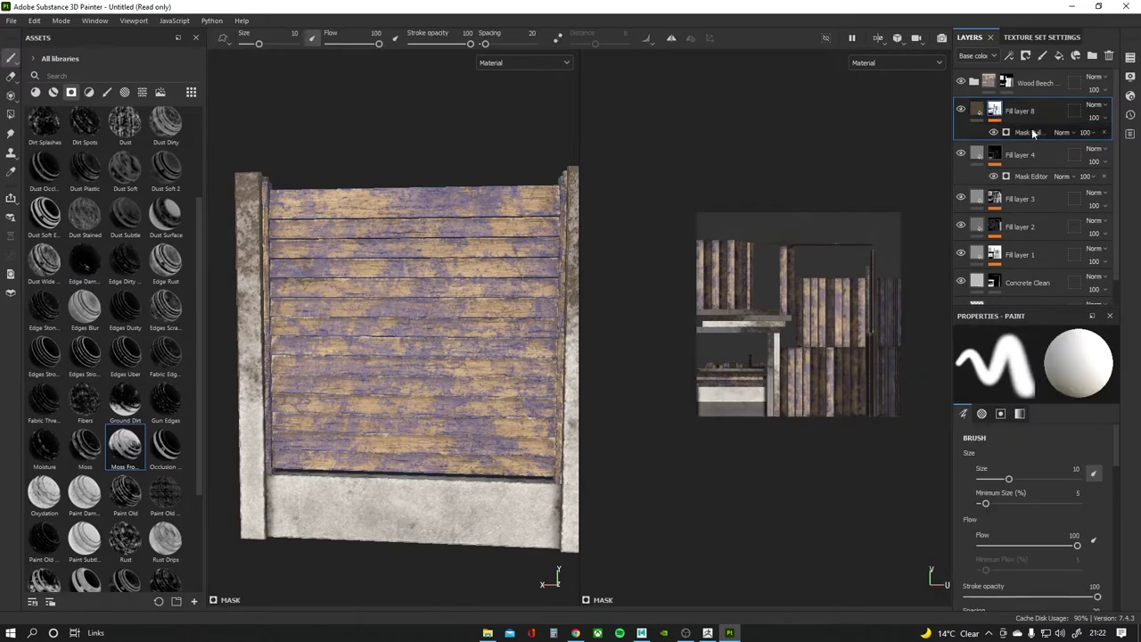
Invert Fill layer 8's mask builder and spread the dirt over the base and posts.
scroll(1031, 463, down, 3)
scroll(1017, 499, down, 3)
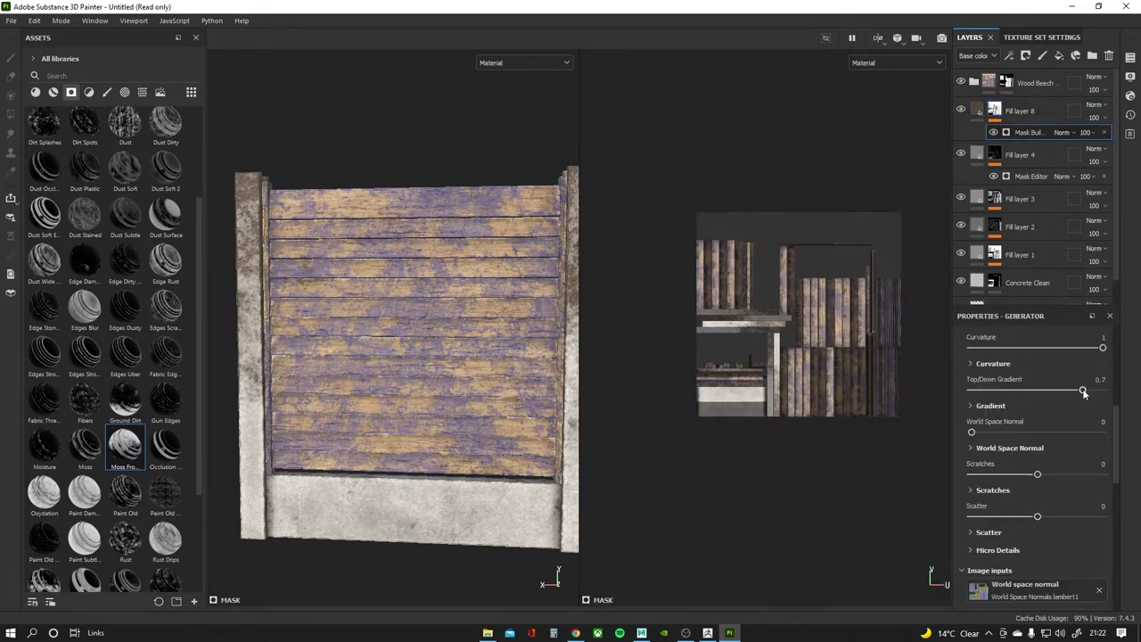
scroll(1036, 473, down, 5)
scroll(1031, 454, down, 1)
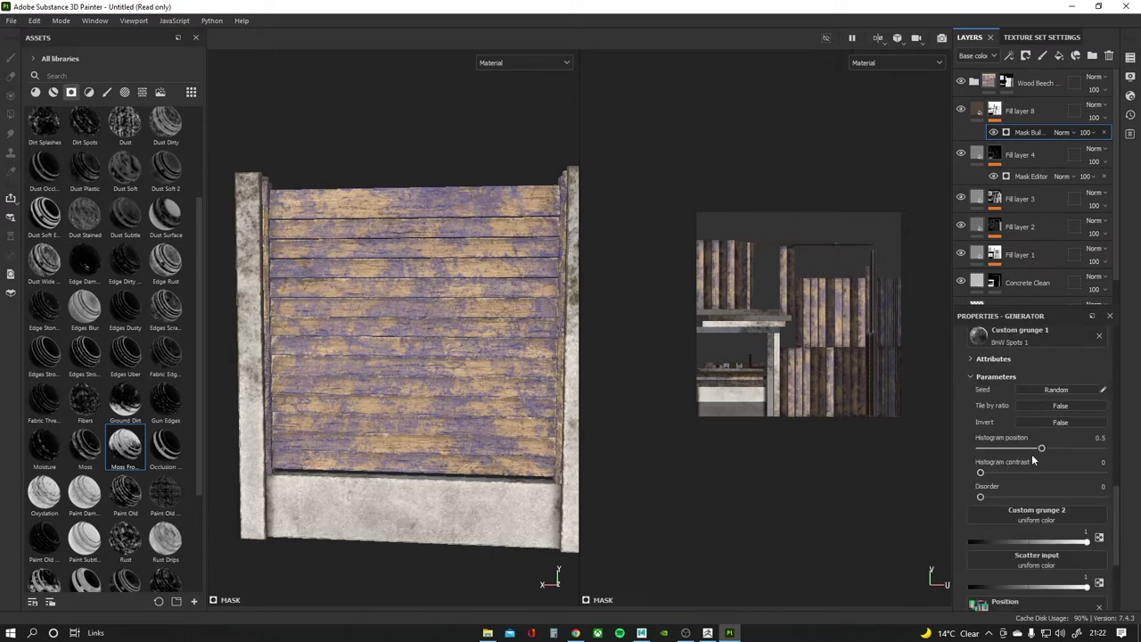
drag(1042, 448, 1037, 449)
scroll(1038, 518, down, 2)
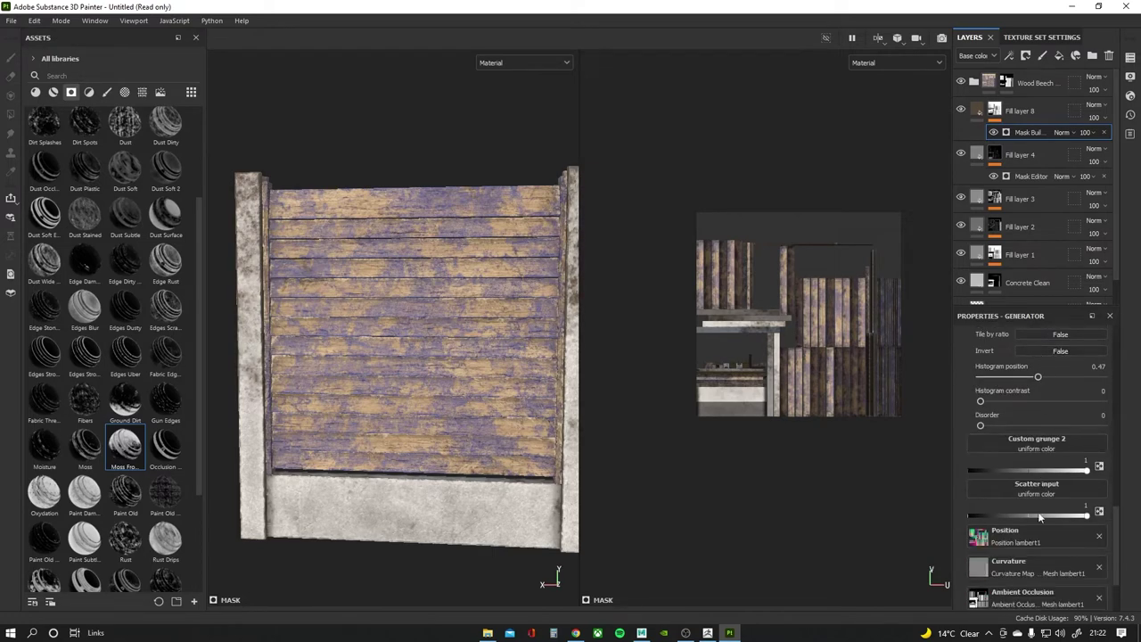
scroll(1038, 513, up, 2)
scroll(1017, 482, up, 2)
scroll(1026, 496, up, 2)
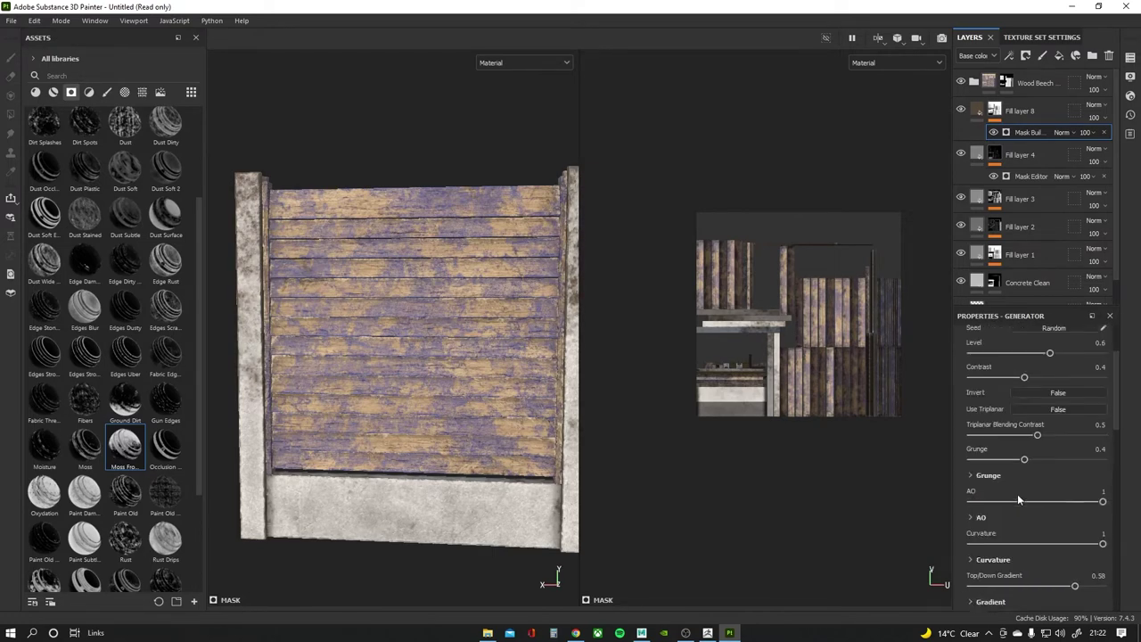
scroll(1008, 482, up, 2)
click(1060, 464)
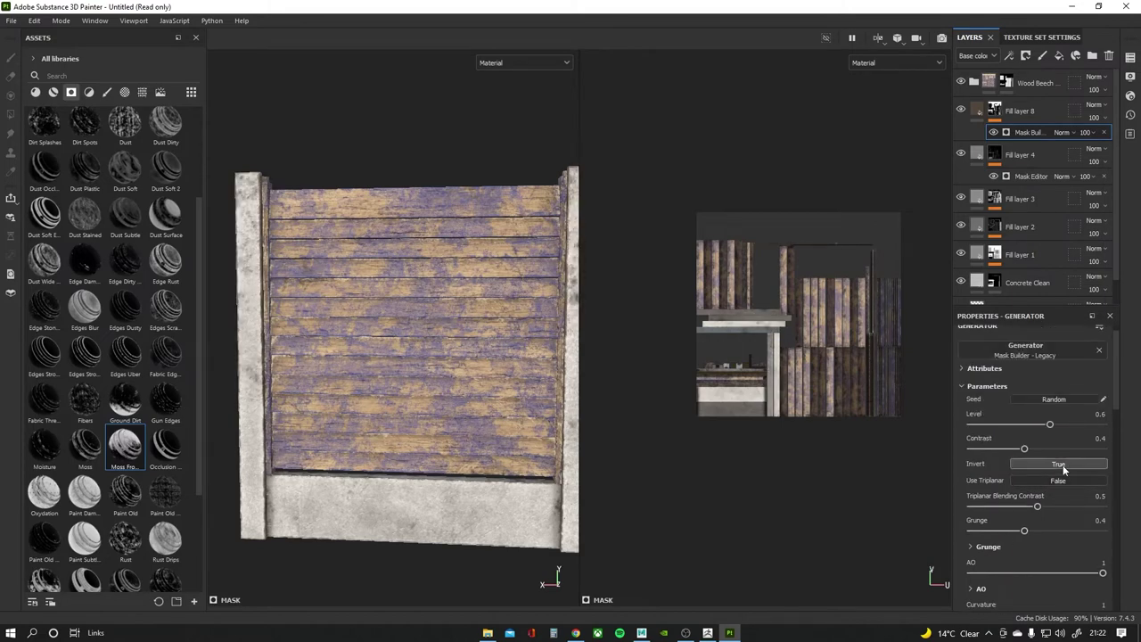
drag(1050, 424, 1105, 426)
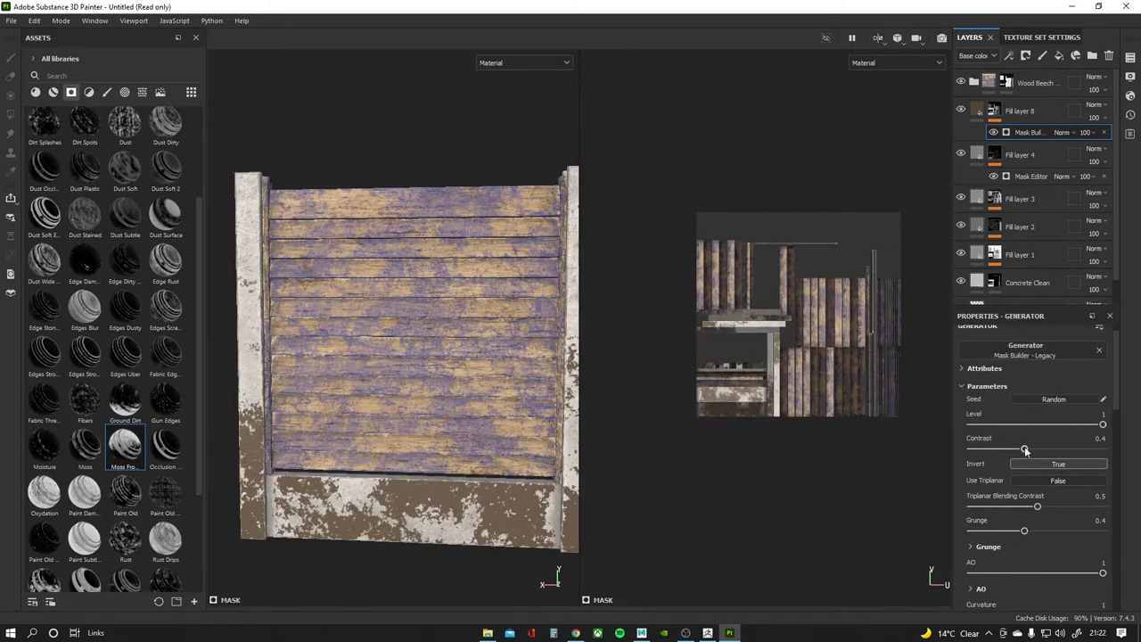
drag(1015, 533, 968, 532)
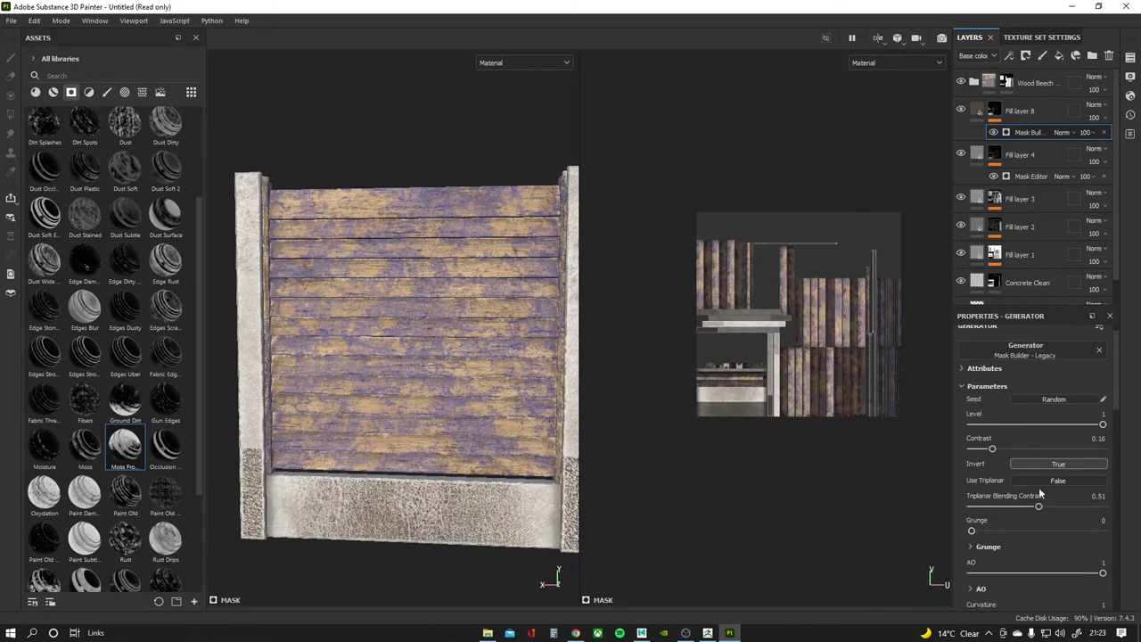
Replace the mask generator with the Ground Dirt smart mask, balance 0.72 and contrast 0.76.
key(ctrl+z)
key(ctrl+z)
key(ctrl+z)
key(ctrl+z)
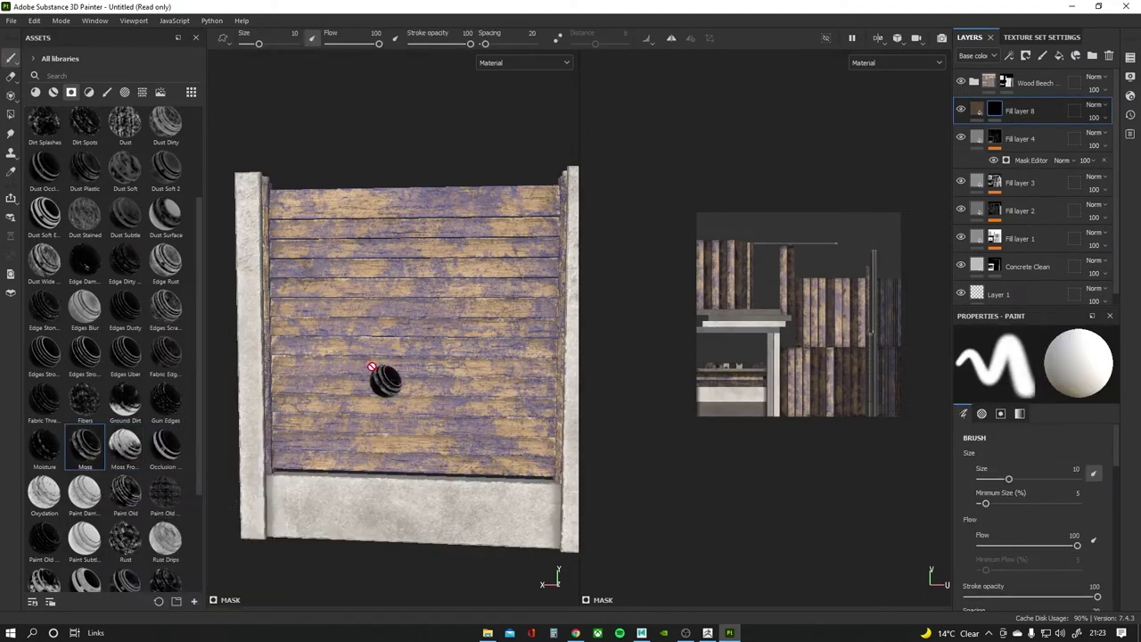
key(ctrl+y)
click(1023, 132)
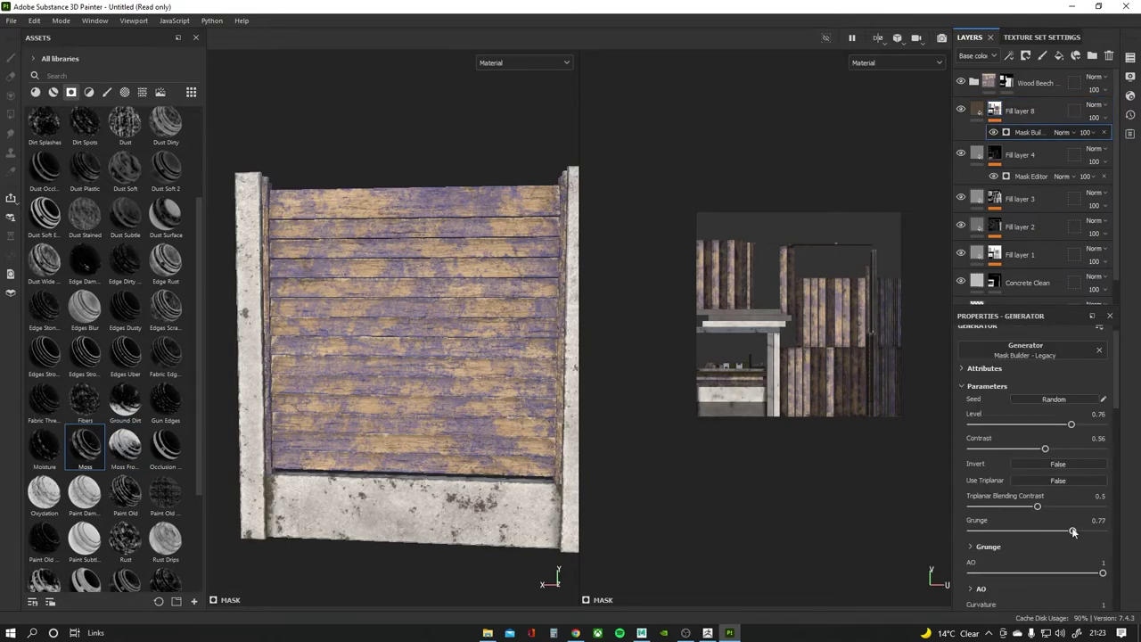
key(ctrl+z)
drag(125, 401, 991, 109)
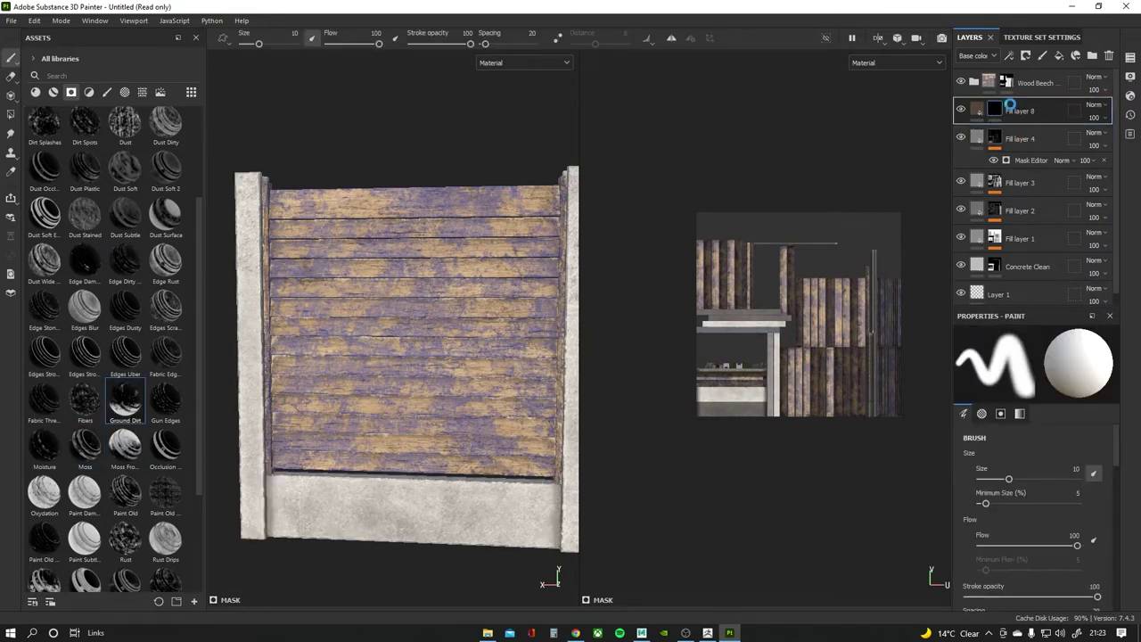
click(1031, 148)
drag(1048, 452, 1059, 452)
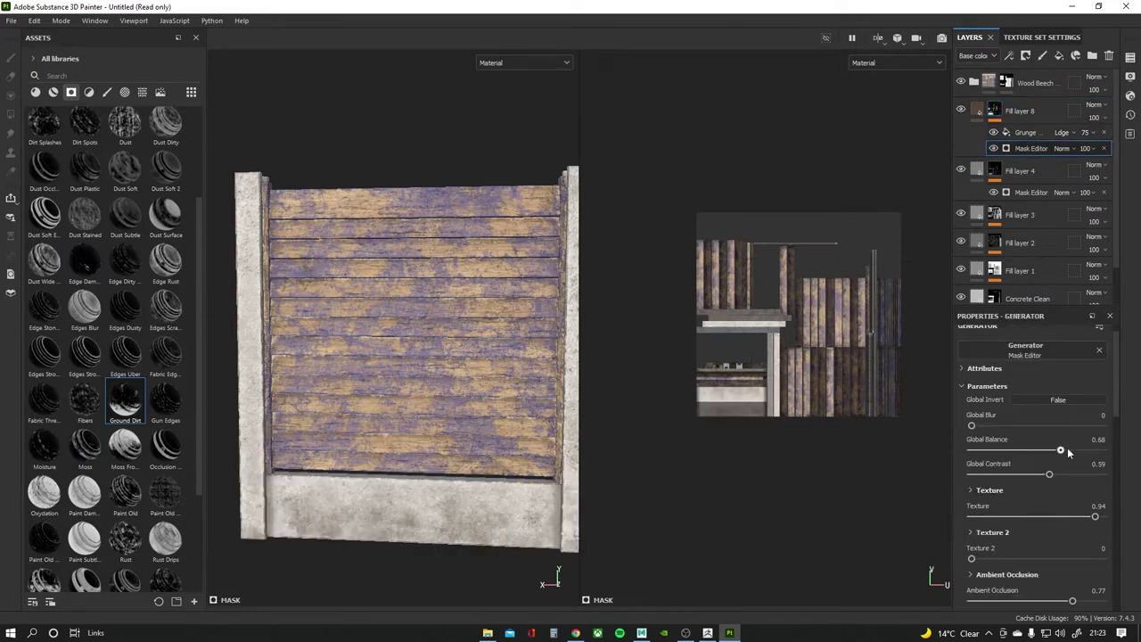
click(1073, 473)
click(1067, 451)
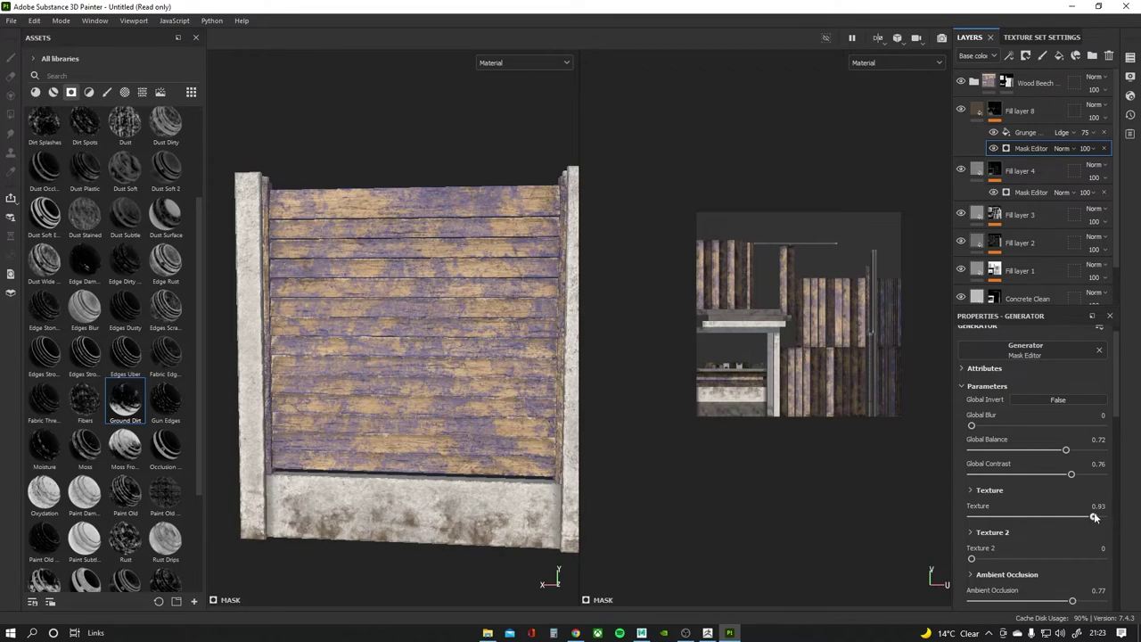
Set the dirt layer's base colour to grey 777470.
scroll(1095, 512, down, 2)
click(1021, 110)
click(1019, 466)
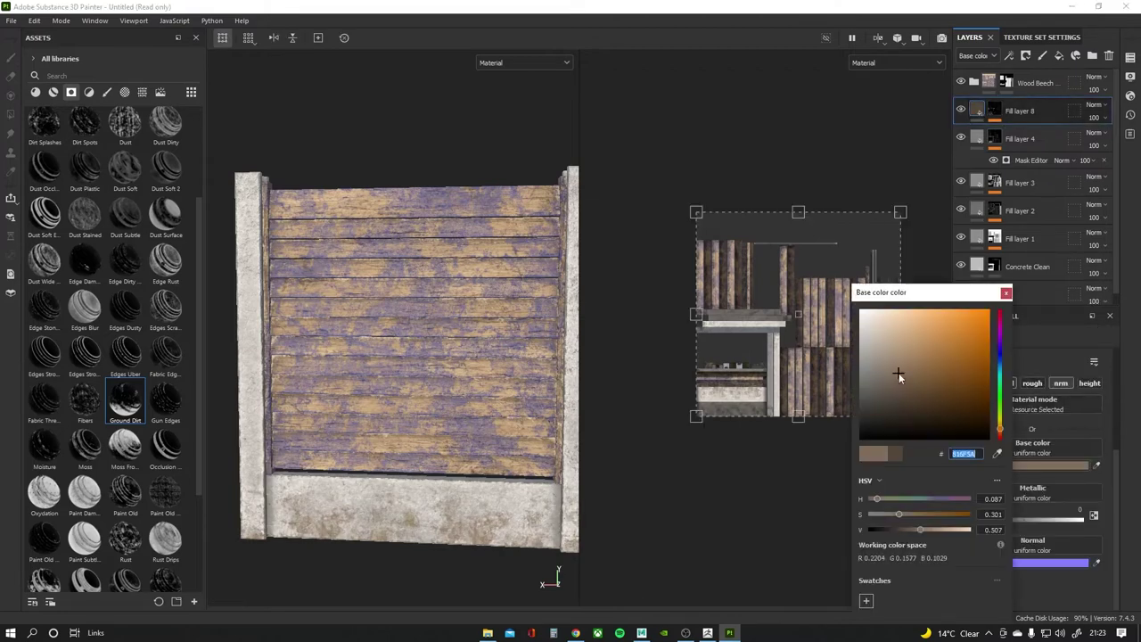
drag(865, 380, 867, 377)
scroll(103, 348, down, 3)
scroll(274, 377, down, 2)
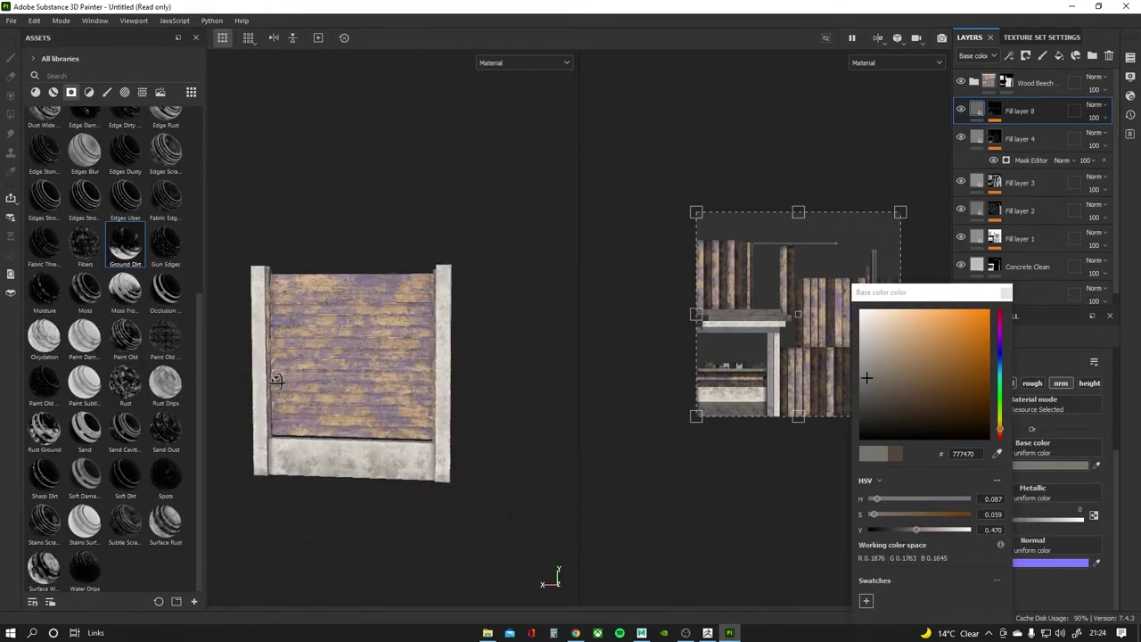
alt+drag(275, 378, 406, 371)
Adjust the grunge balance and fine-tune the Mask Editor's global balance to break up the dirt.
click(1006, 293)
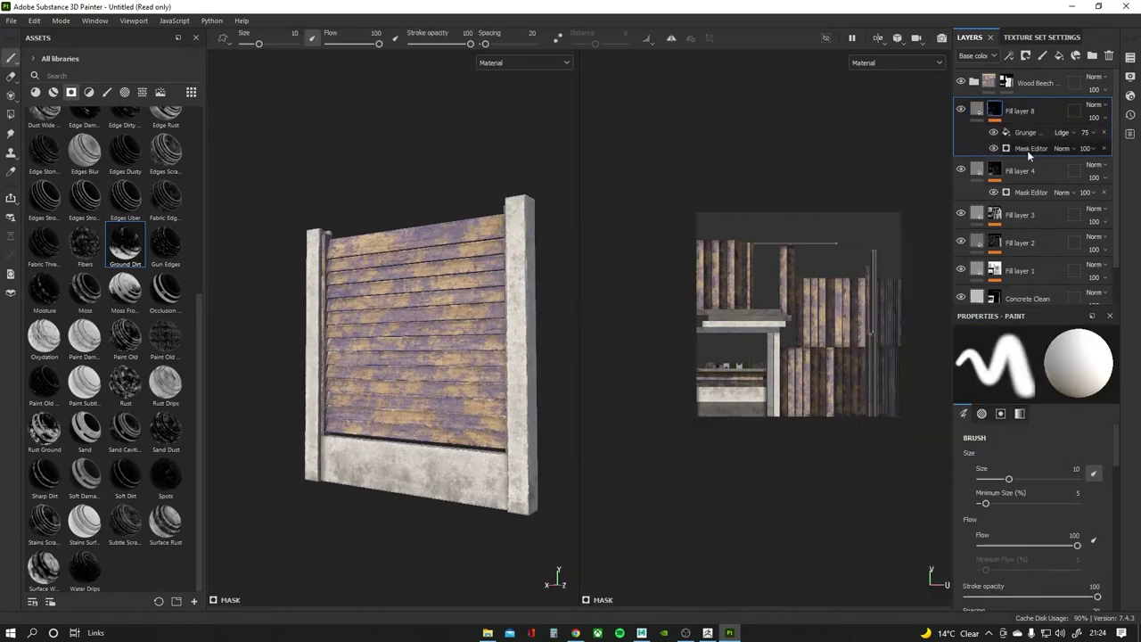
drag(1035, 465, 1010, 466)
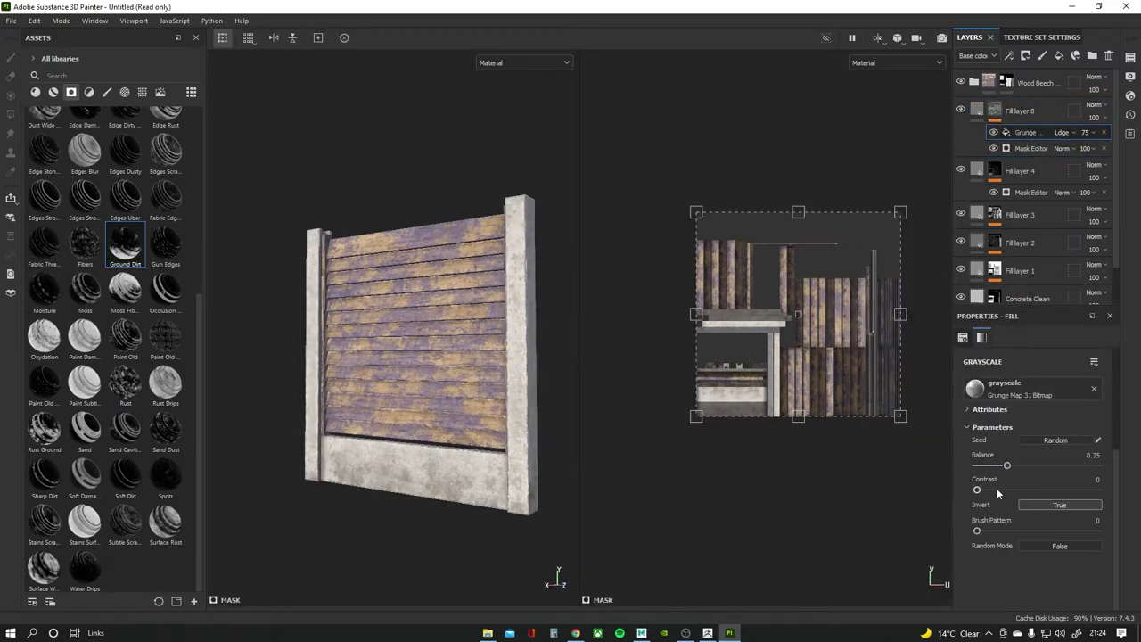
click(1013, 149)
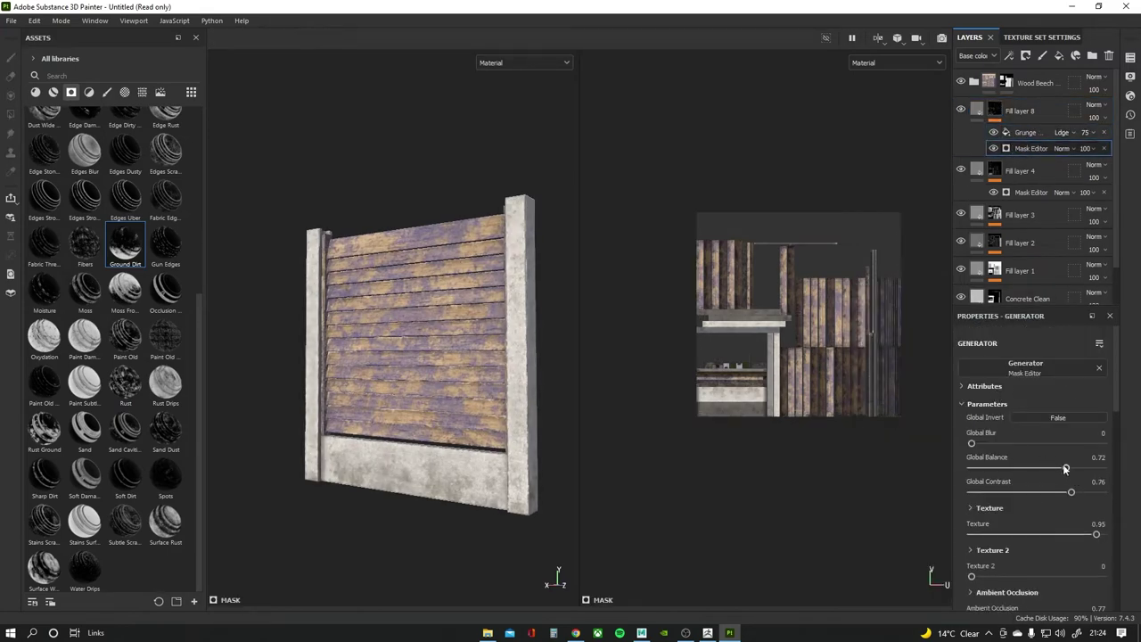
drag(1025, 470, 1059, 470)
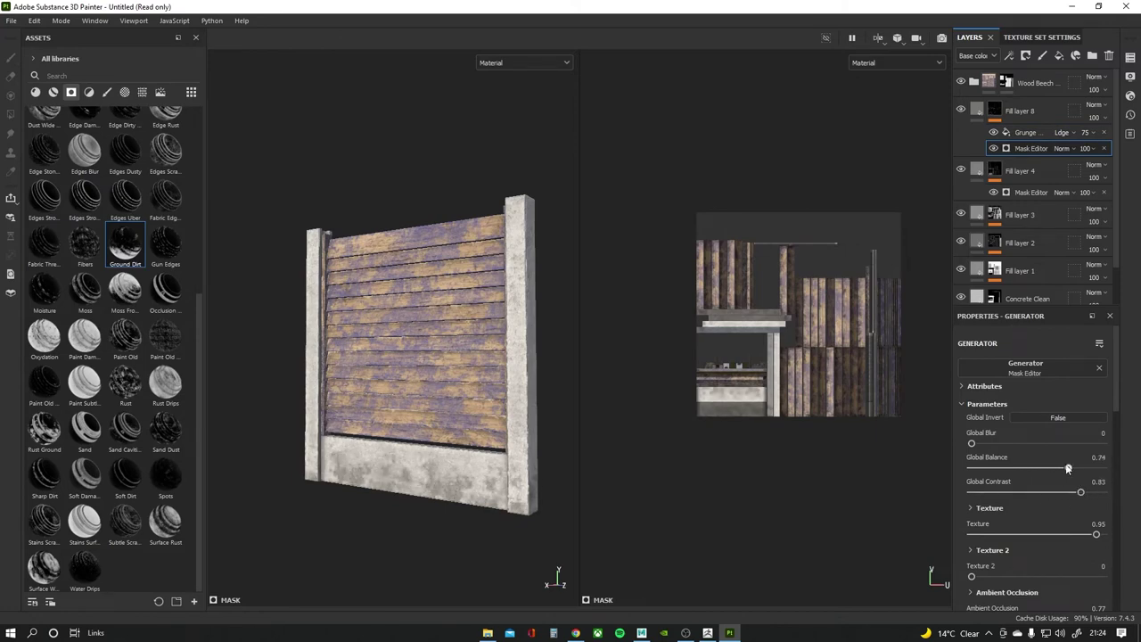
scroll(383, 509, up, 3)
scroll(384, 508, up, 2)
click(1020, 110)
alt+drag(535, 419, 489, 438)
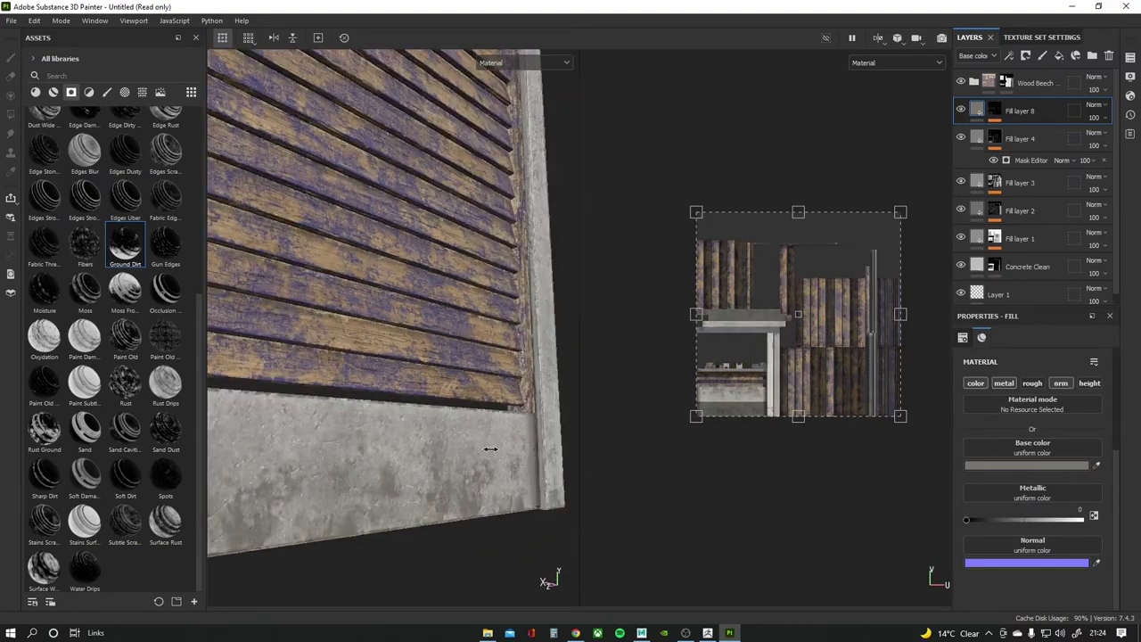
scroll(402, 375, down, 5)
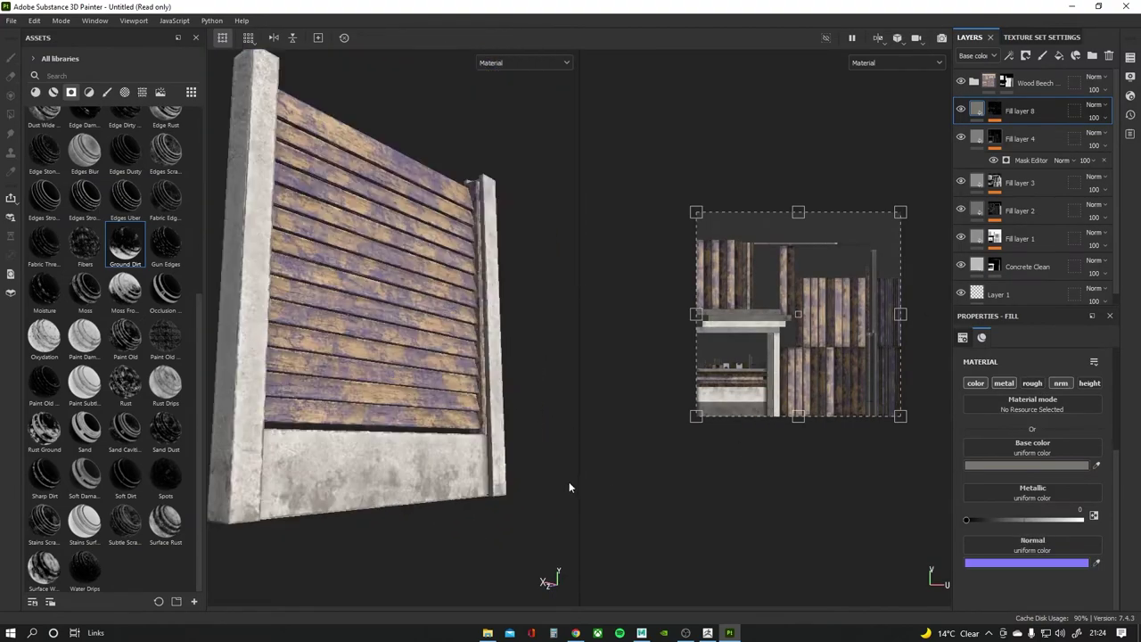
alt+drag(402, 375, 428, 383)
click(972, 83)
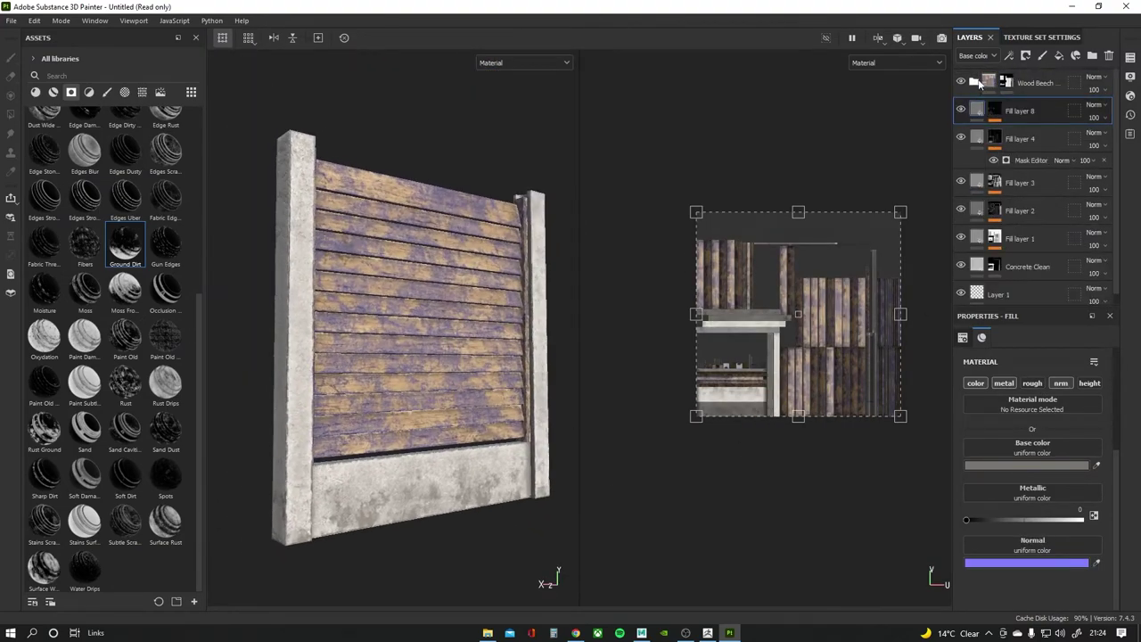
Change Fill layer 5's paint base colour from purple to blue #286487.
click(1032, 111)
click(1026, 465)
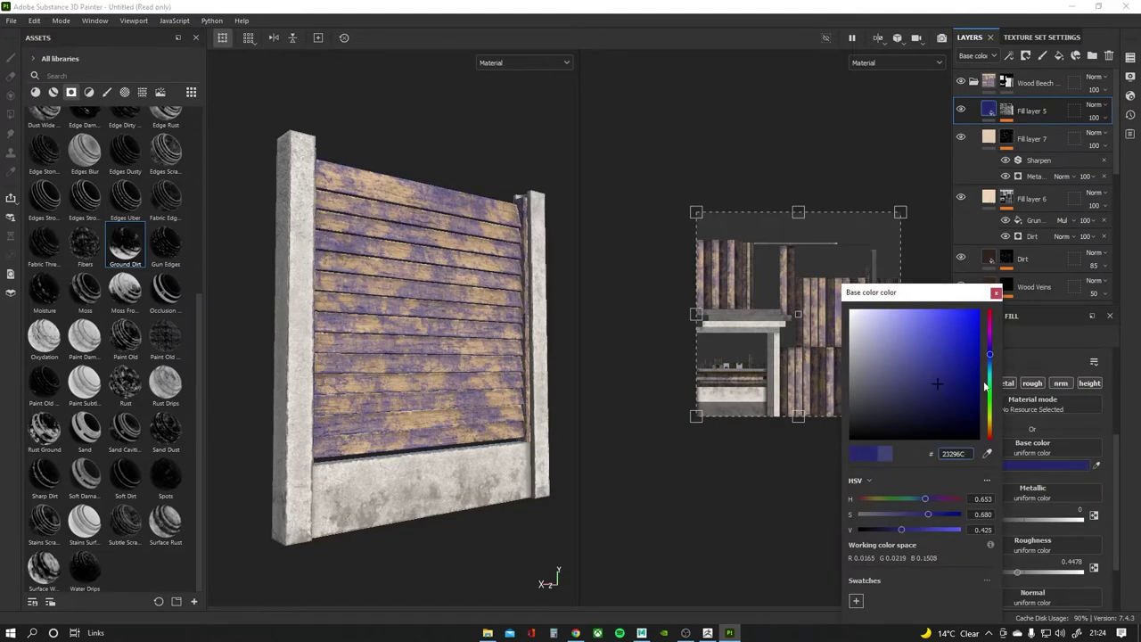
text(862A2A)
key(Return)
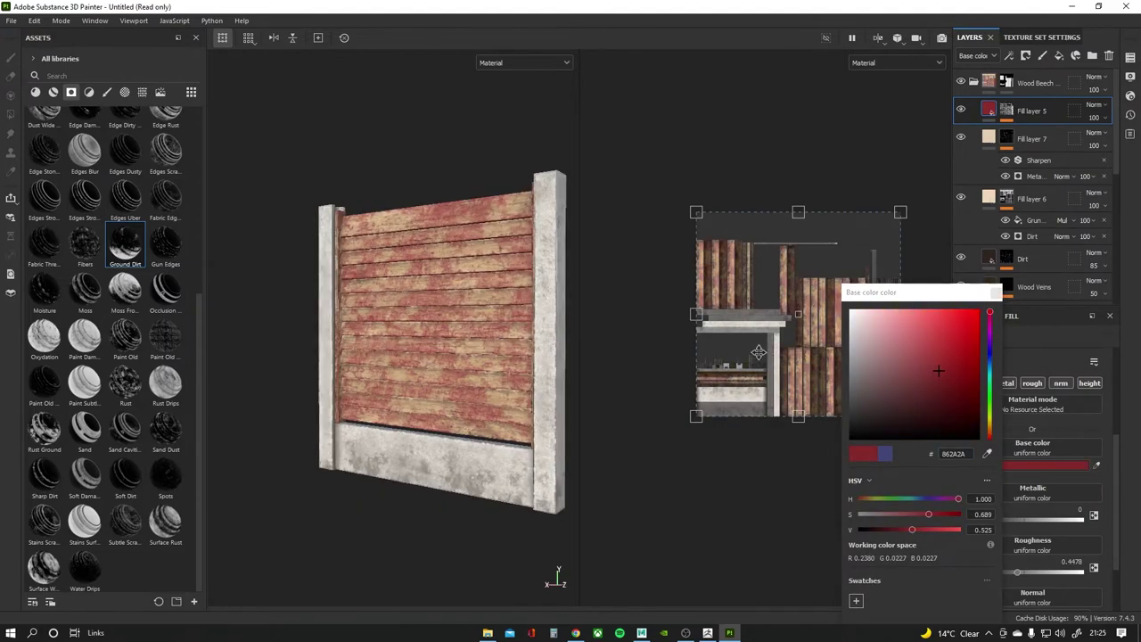
mouse_move(886, 370)
mouse_down()
mouse_move(870, 351)
mouse_move(897, 389)
mouse_move(947, 390)
mouse_up()
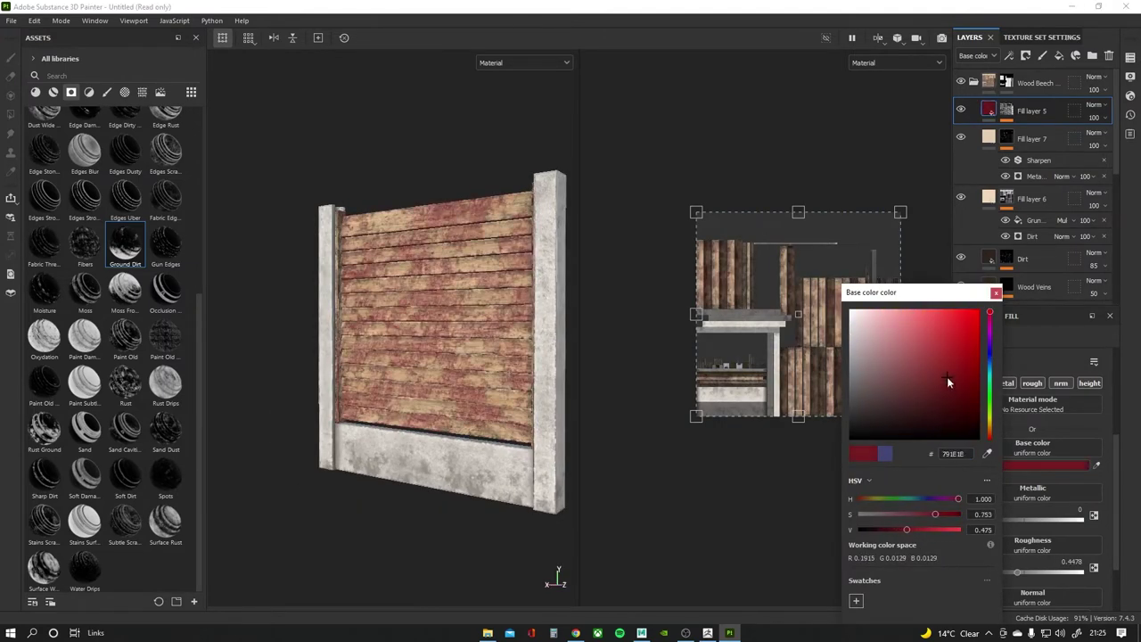
mouse_move(990, 353)
mouse_down()
mouse_move(990, 366)
mouse_move(938, 372)
mouse_move(931, 387)
mouse_up()
click(997, 295)
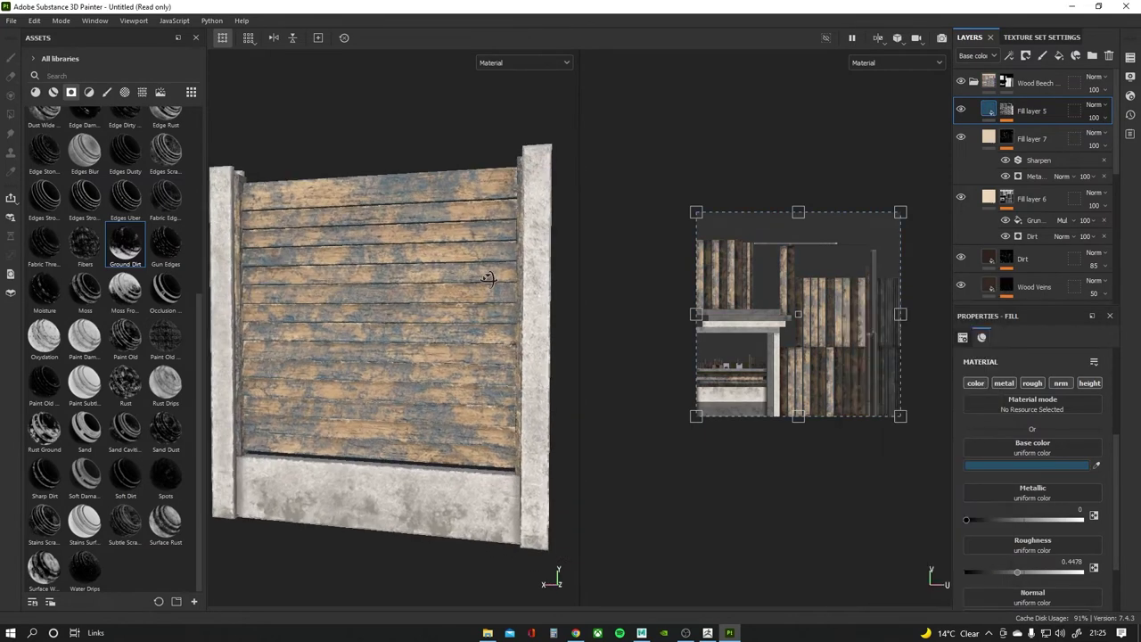
scroll(1070, 178, down, 5)
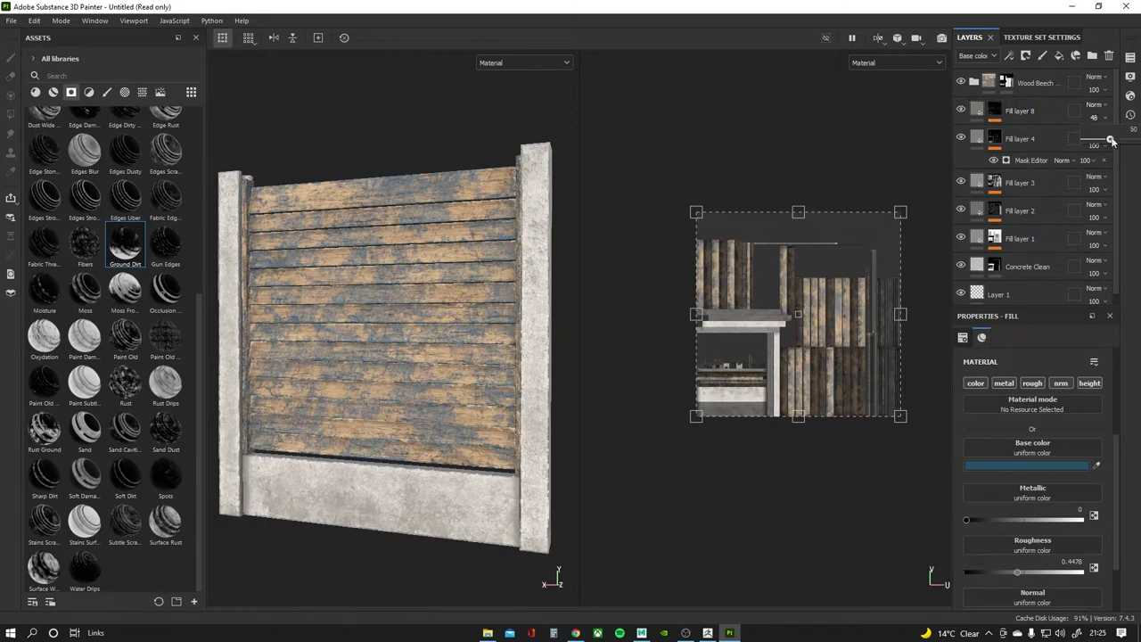
Set the dirt Fill layer 8 opacity to 54%.
text(54)
key(Return)
alt+drag(486, 245, 437, 271)
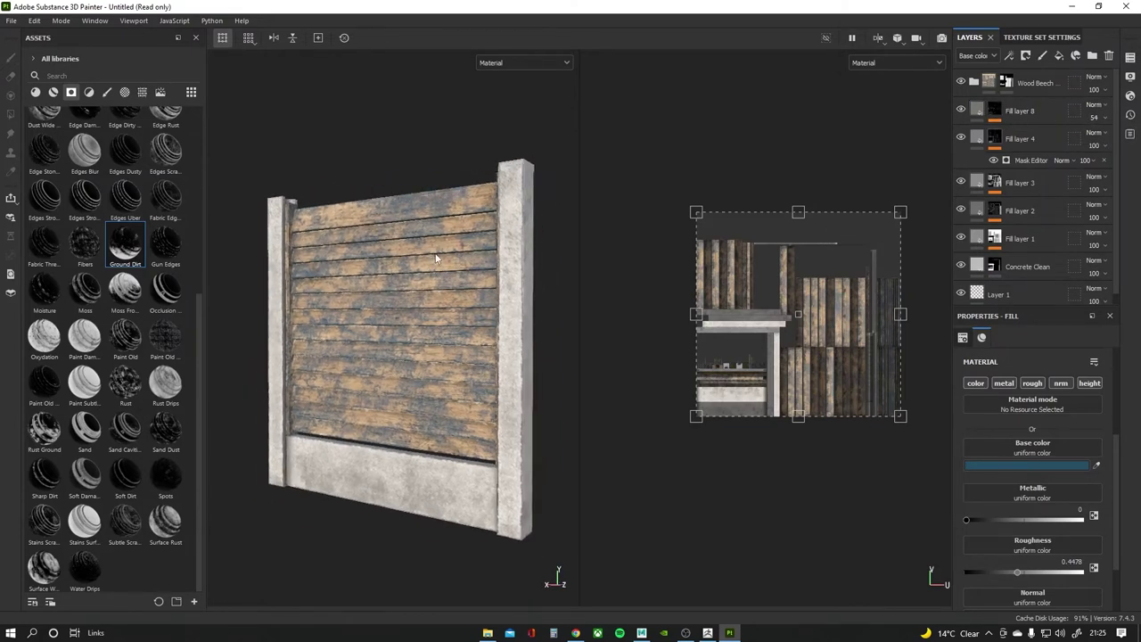
Save the project as 'Fence' in the Youtube/Fence folder.
key(ctrl+s)
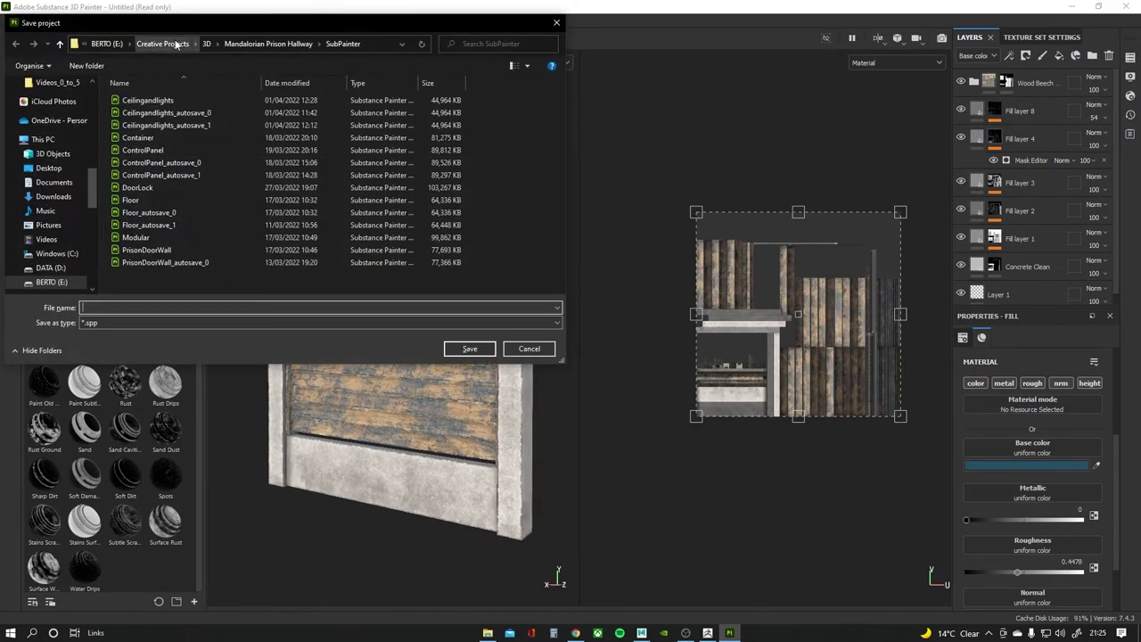
text(Fence)
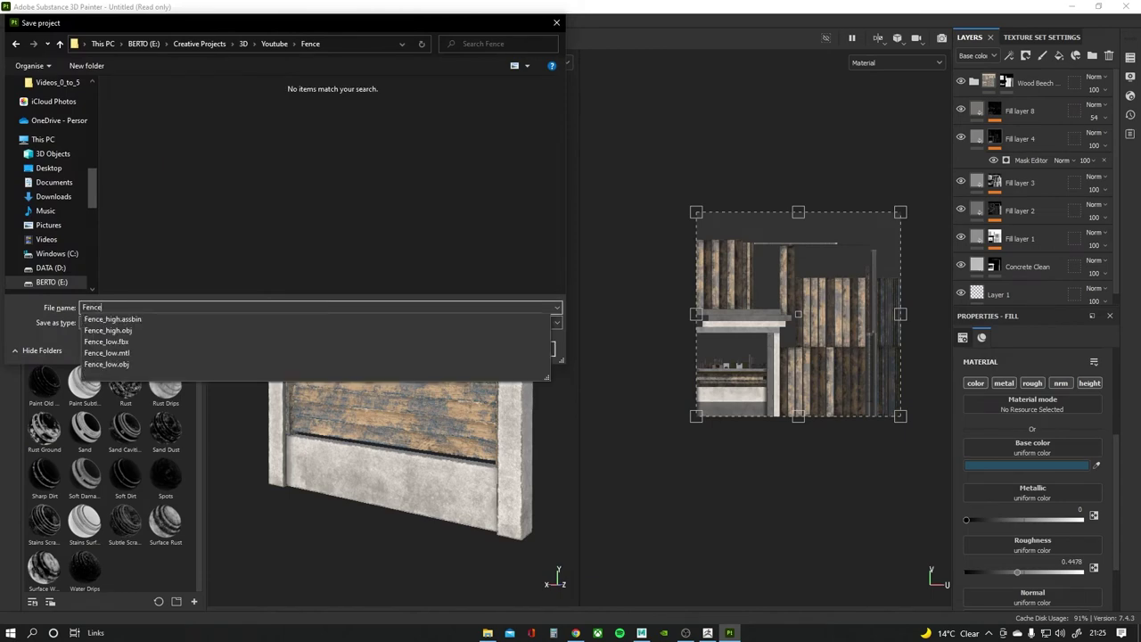
key(Return)
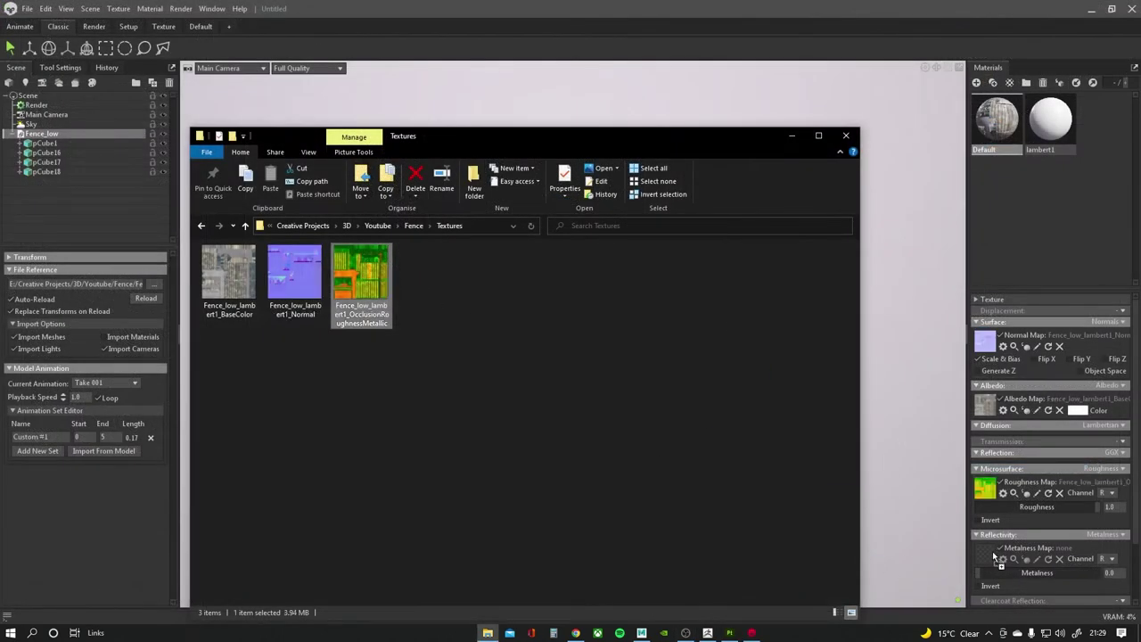
Load the packed texture as the occlusion map, with roughness from G and metalness from B.
drag(996, 557, 996, 557)
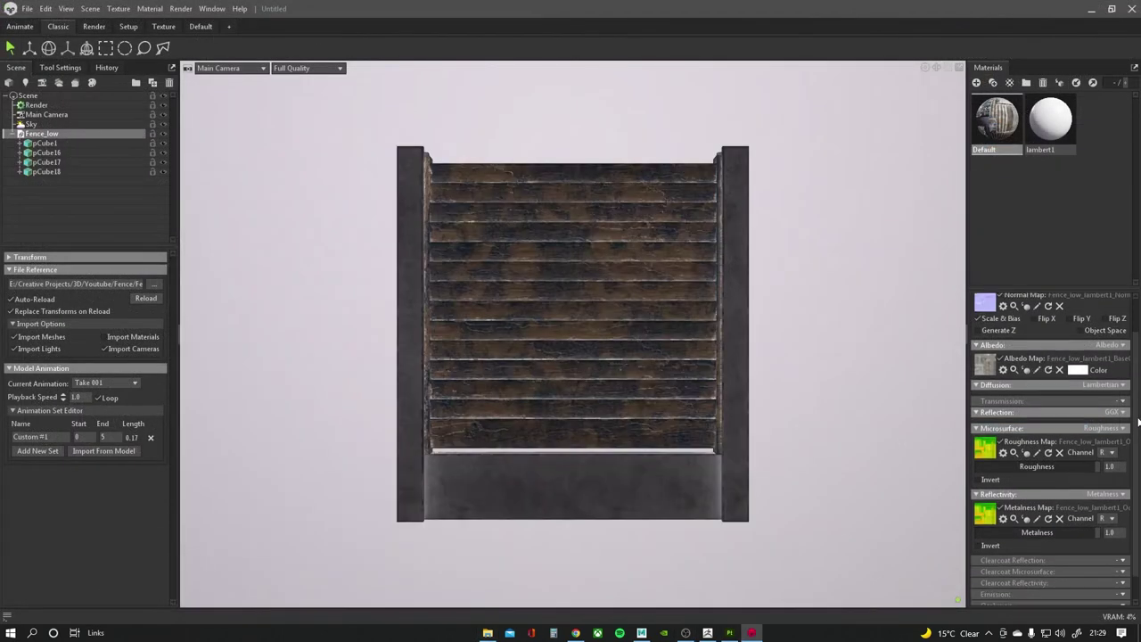
scroll(994, 544, down, 2)
click(1039, 581)
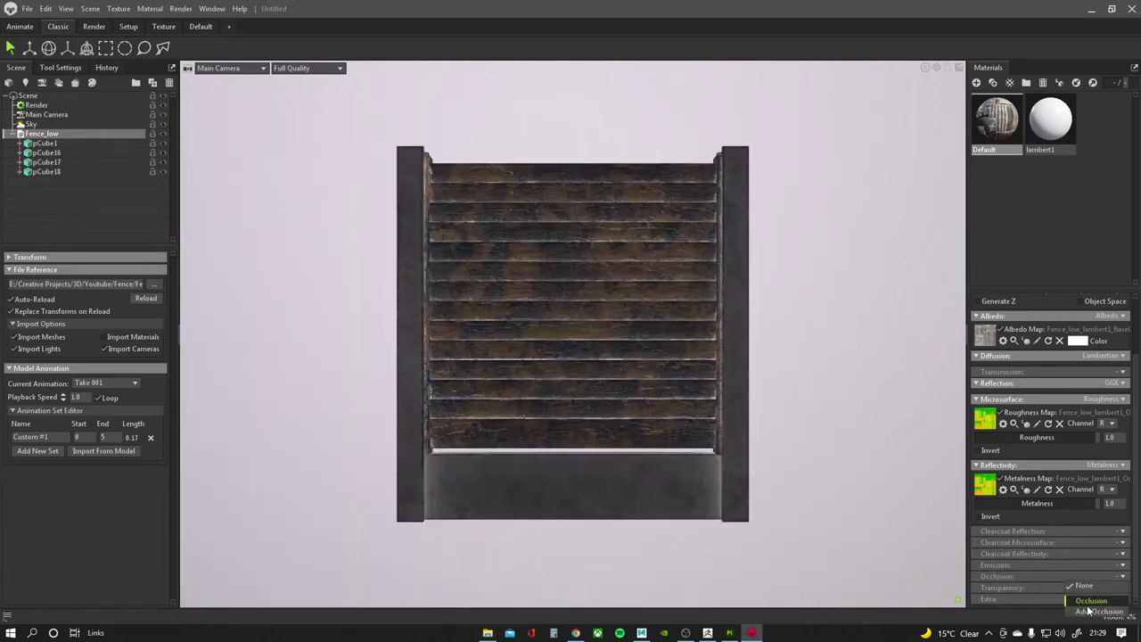
click(1090, 603)
drag(370, 272, 986, 593)
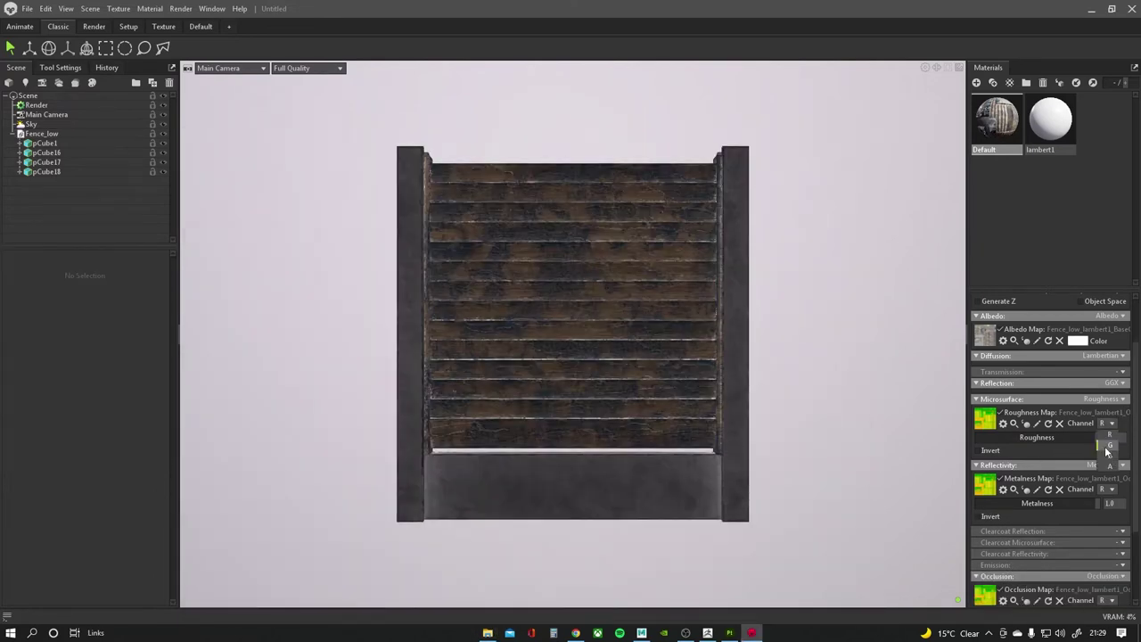
click(1109, 444)
click(1106, 490)
click(1109, 522)
mouse_move(698, 379)
mouse_down()
mouse_move(569, 373)
mouse_move(854, 359)
mouse_move(761, 331)
mouse_move(560, 362)
mouse_move(809, 347)
mouse_move(642, 344)
mouse_move(924, 354)
mouse_up()
Try several sky library presets and settle on the Road Gravel daylight sky.
click(49, 105)
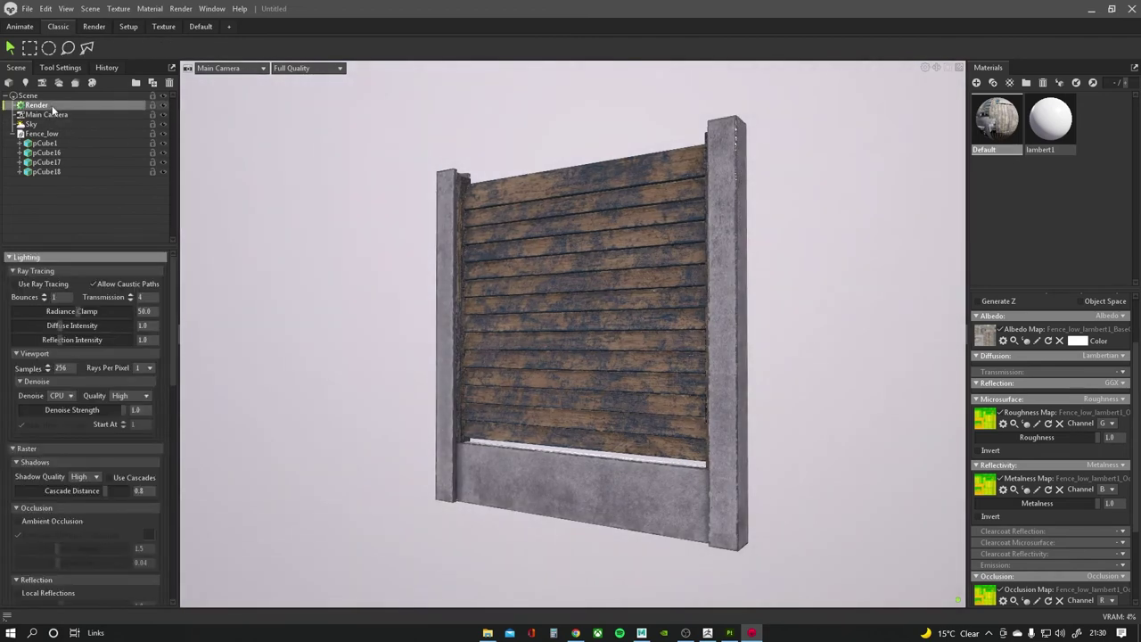
click(32, 124)
click(104, 271)
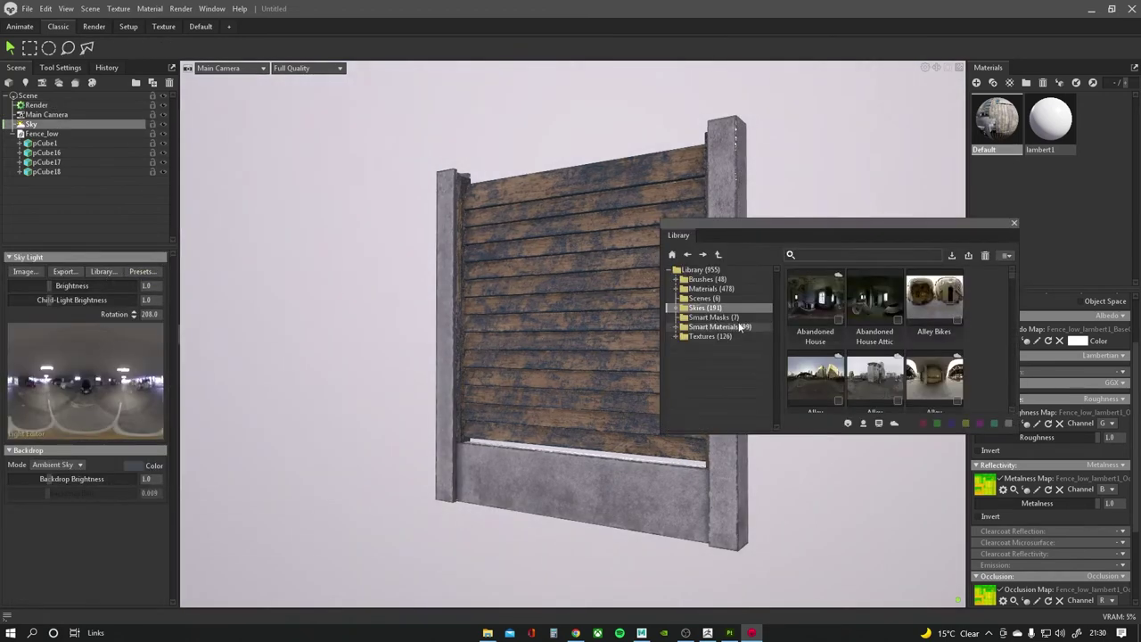
click(874, 310)
click(874, 381)
scroll(874, 381, down, 1)
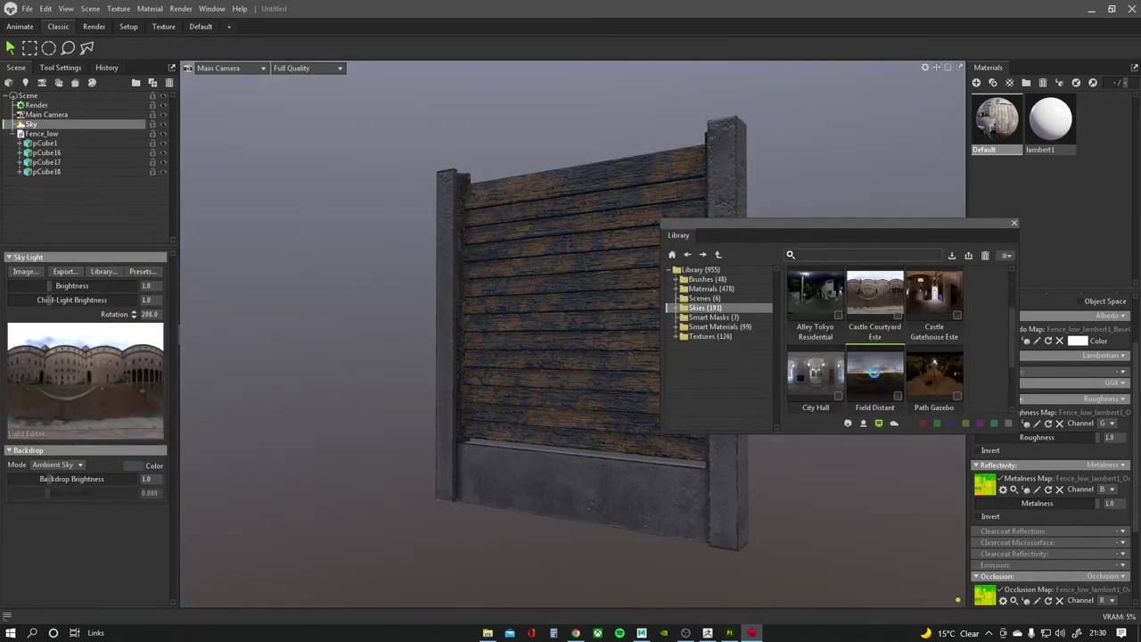
click(874, 374)
scroll(874, 357, down, 1)
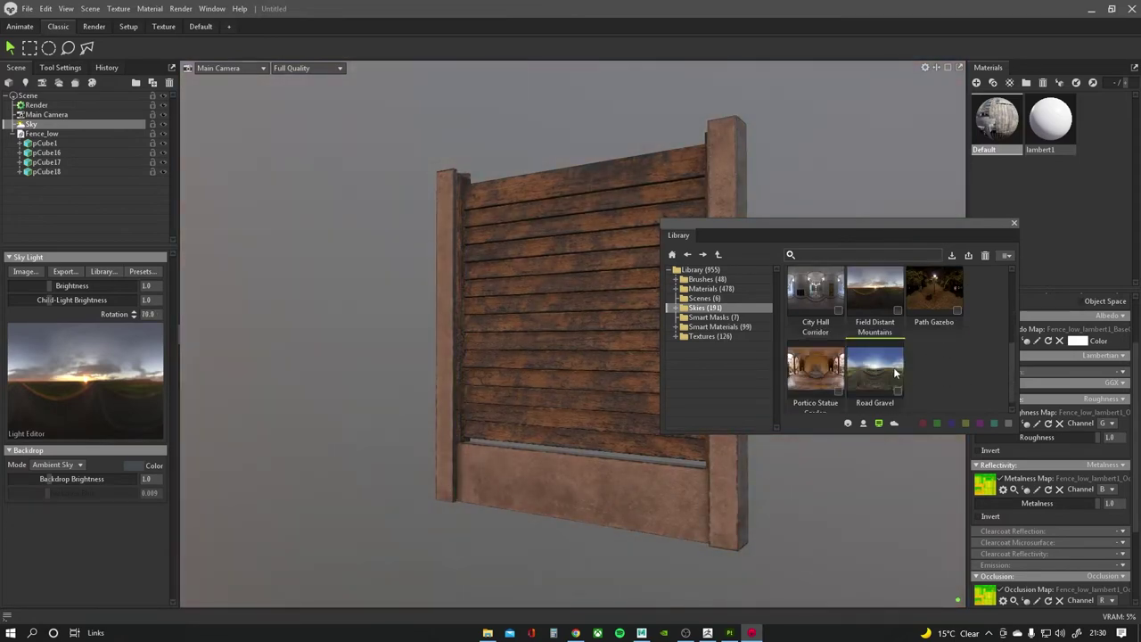
click(874, 290)
click(1014, 223)
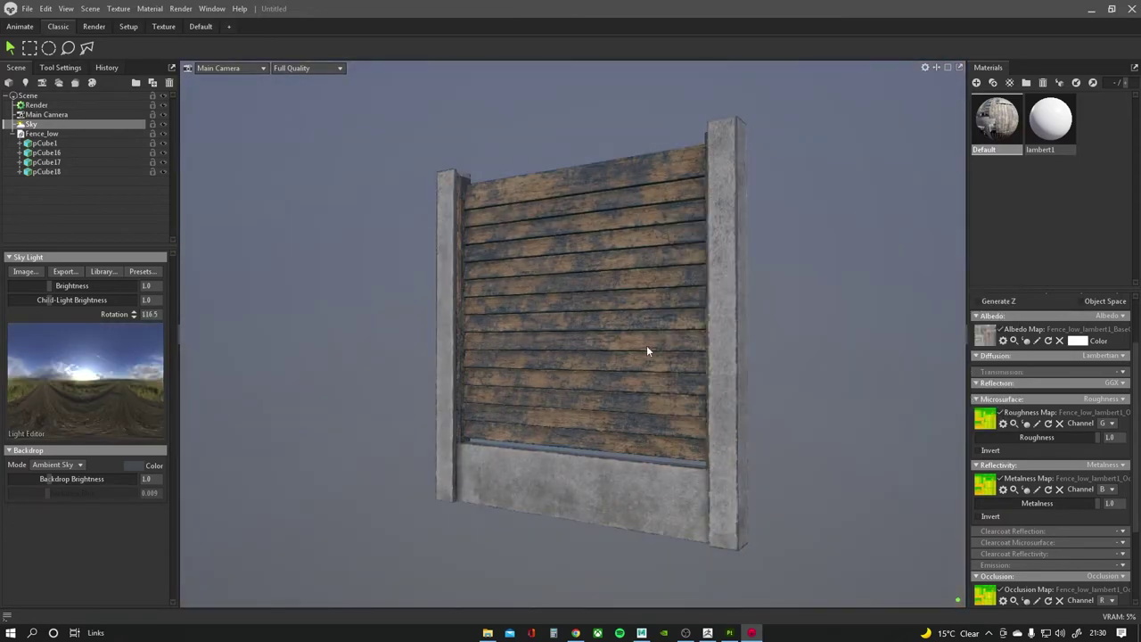
Add a sun light from the sky and darken the backdrop to 0.056.
click(61, 375)
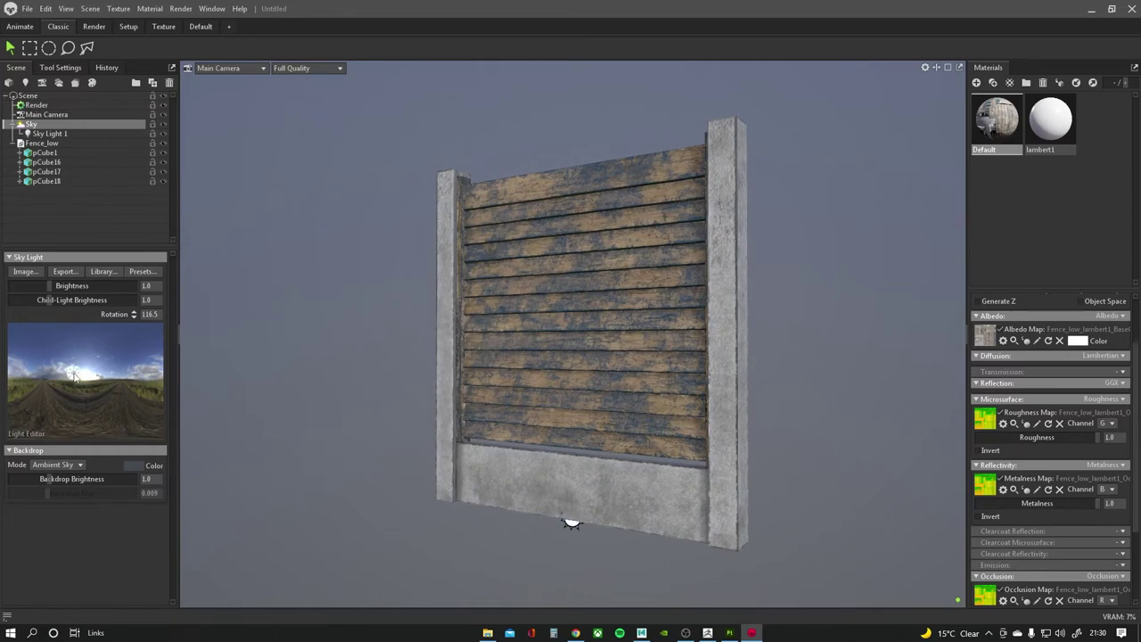
drag(69, 374, 76, 378)
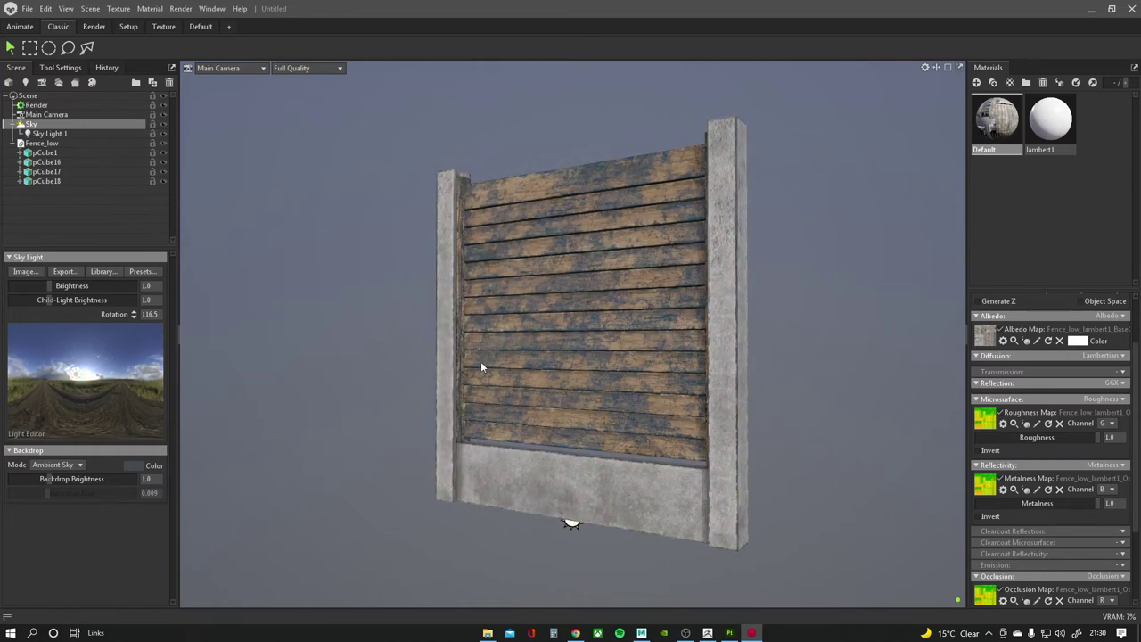
drag(49, 479, 29, 479)
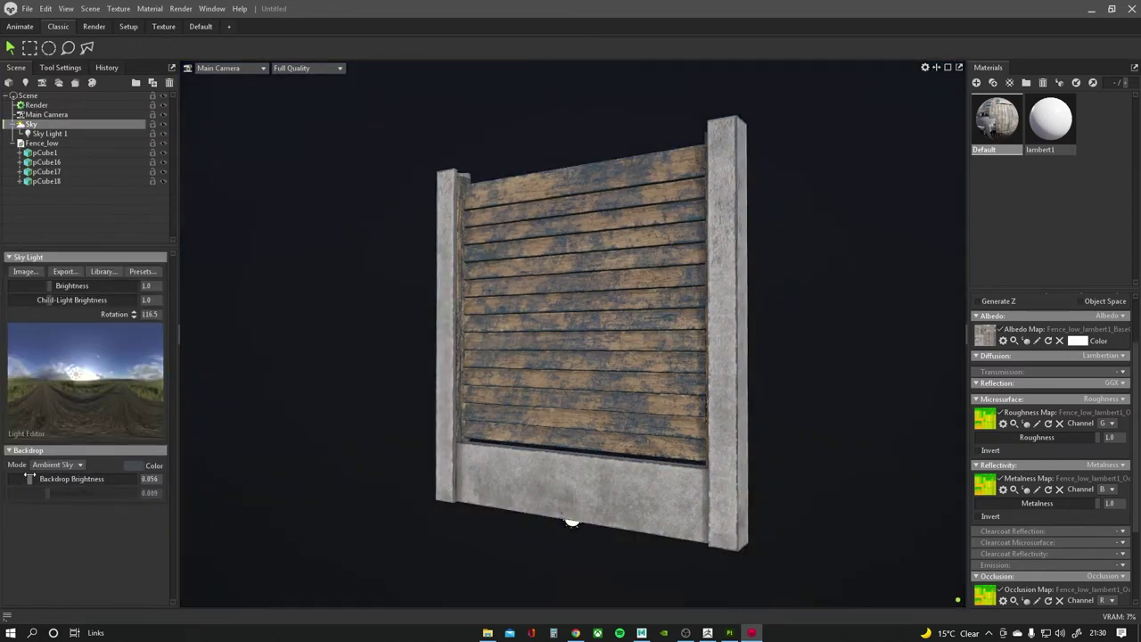
Add a shadow catcher under the fence.
drag(517, 410, 494, 413)
right_click(388, 332)
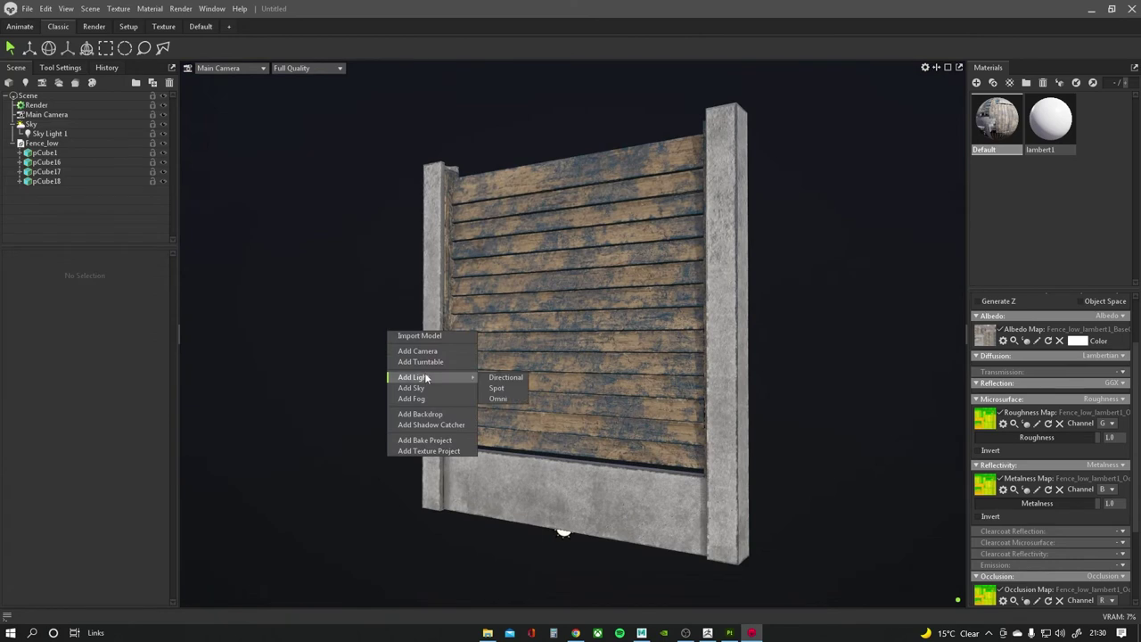
click(429, 425)
Use a colour backdrop at 0.033 brightness, rotate the sky to 37 and dim it to 0.396.
click(32, 124)
click(54, 478)
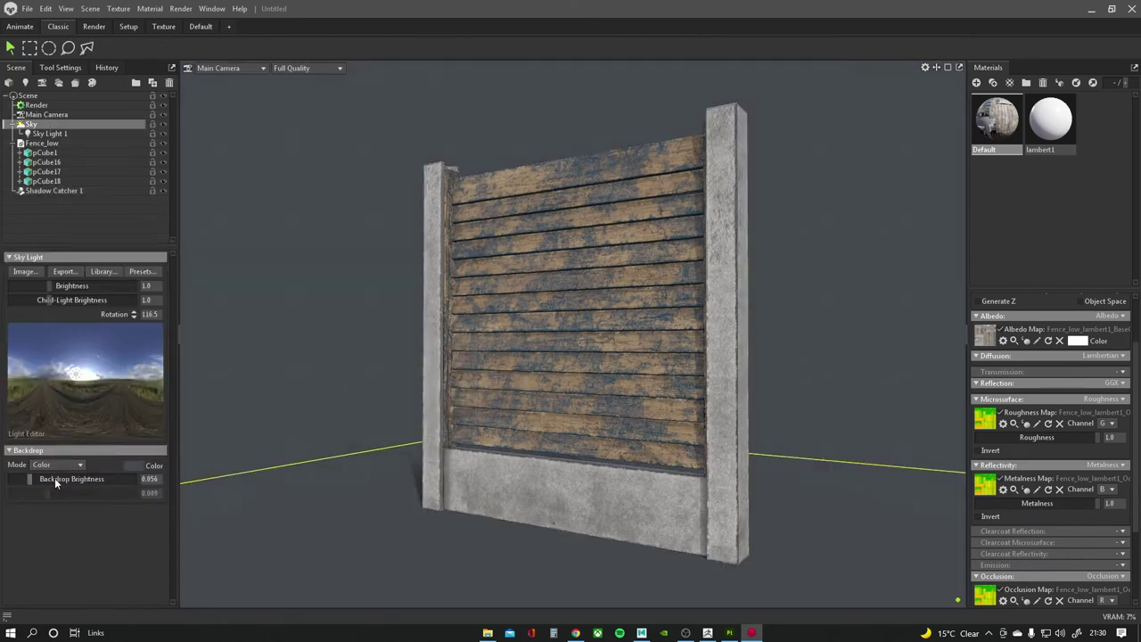
drag(55, 478, 27, 479)
shift+right_drag(326, 339, 244, 339)
drag(242, 344, 265, 326)
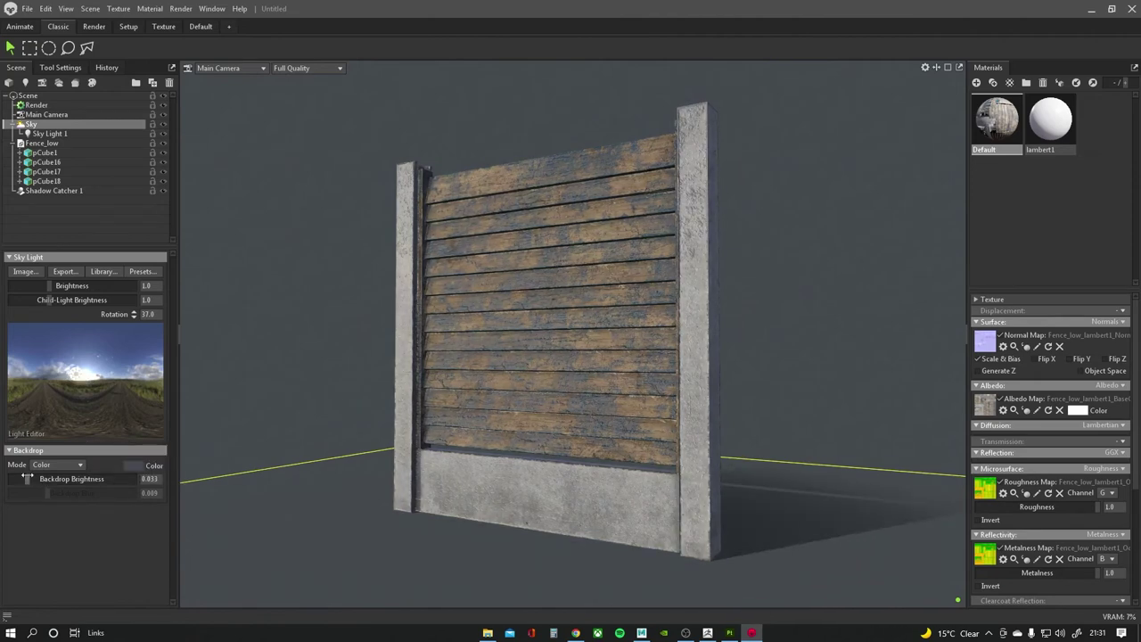
drag(66, 286, 49, 286)
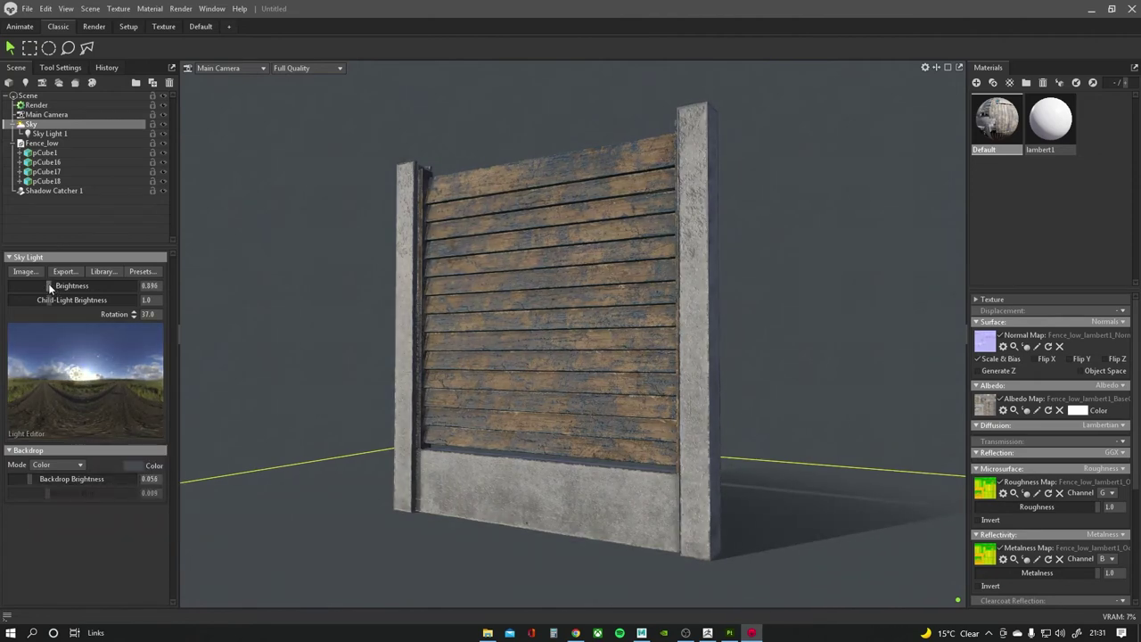
Delete the shadow catcher and add Fog 1 to the scene.
click(334, 526)
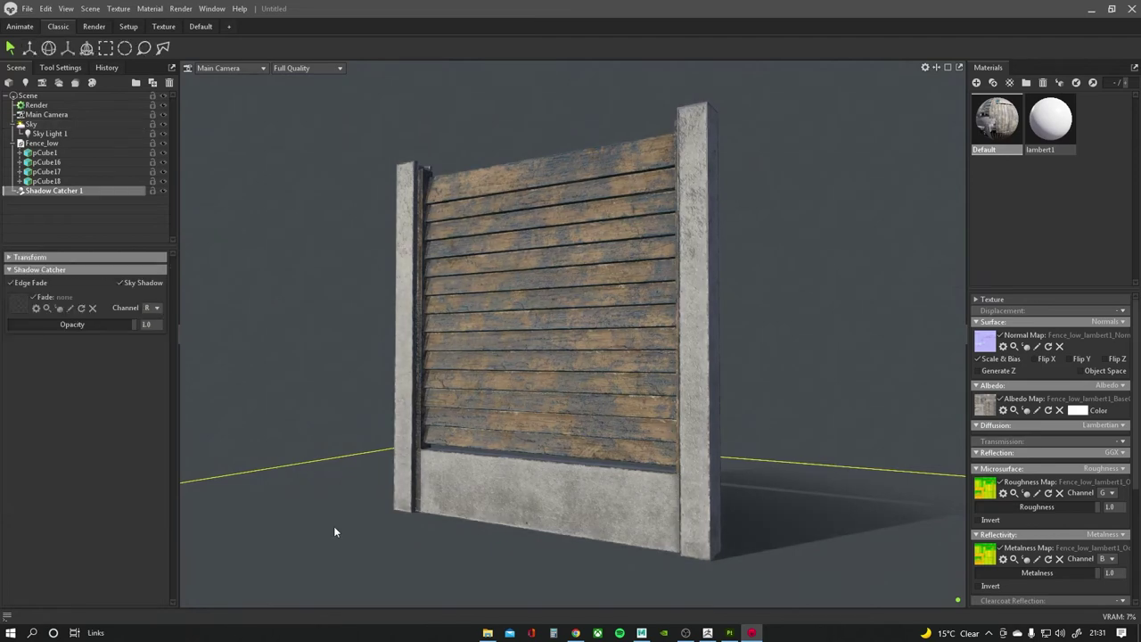
key(Delete)
right_click(283, 331)
click(310, 394)
click(237, 269)
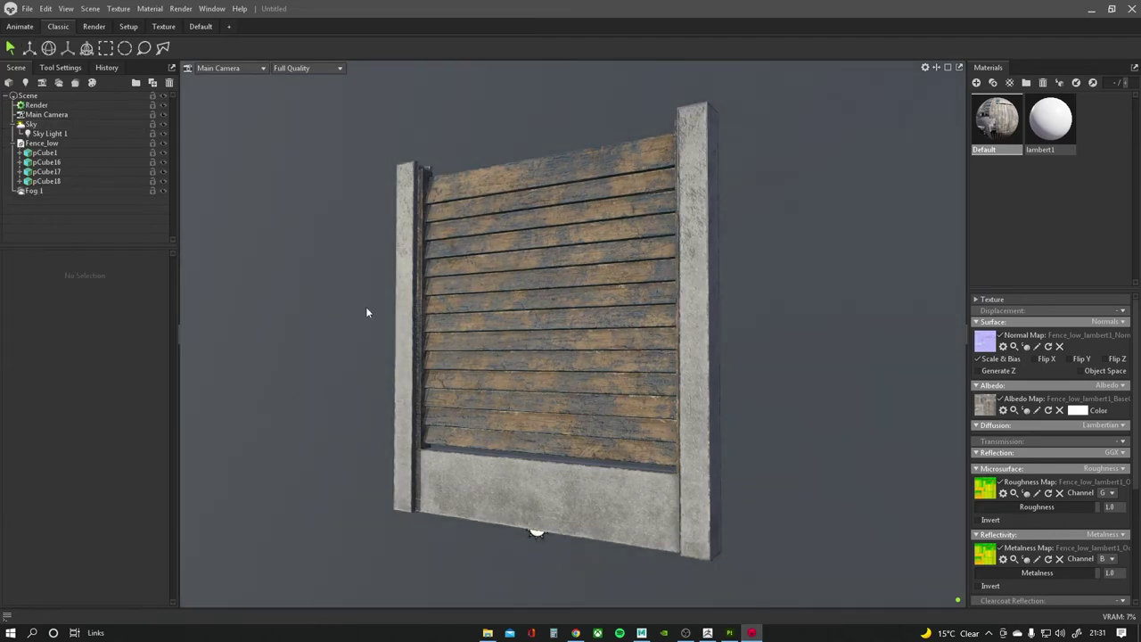
drag(366, 307, 515, 335)
scroll(515, 336, down, 3)
right_click(586, 384)
right_click(547, 486)
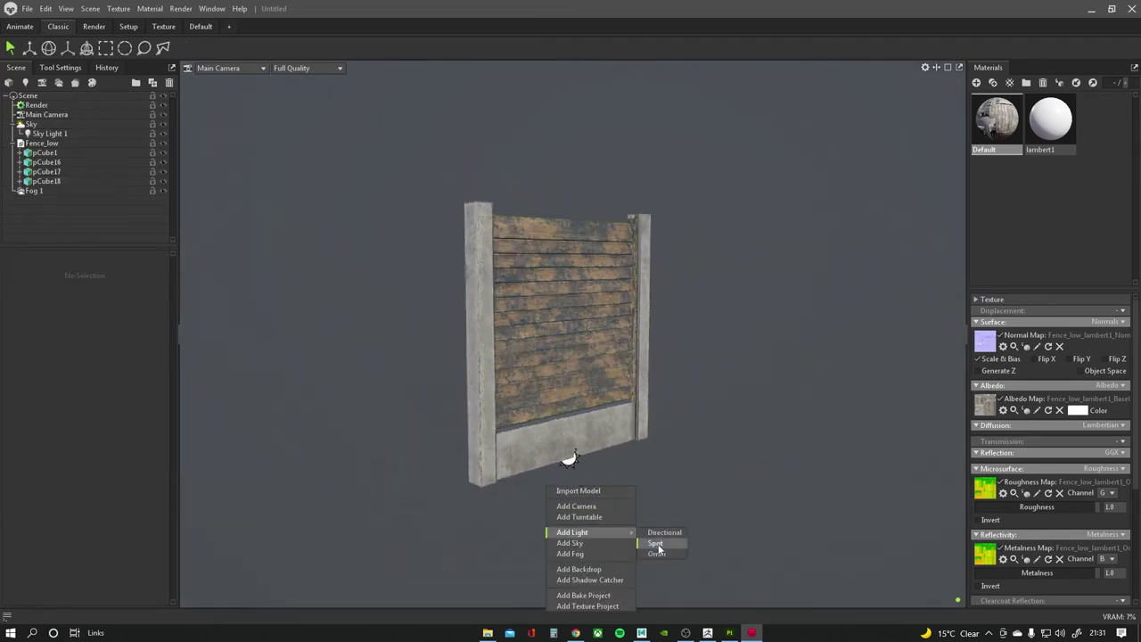
Add a spot light and move it up and to the left of the fence.
click(669, 538)
drag(631, 479, 192, 301)
click(49, 284)
click(46, 306)
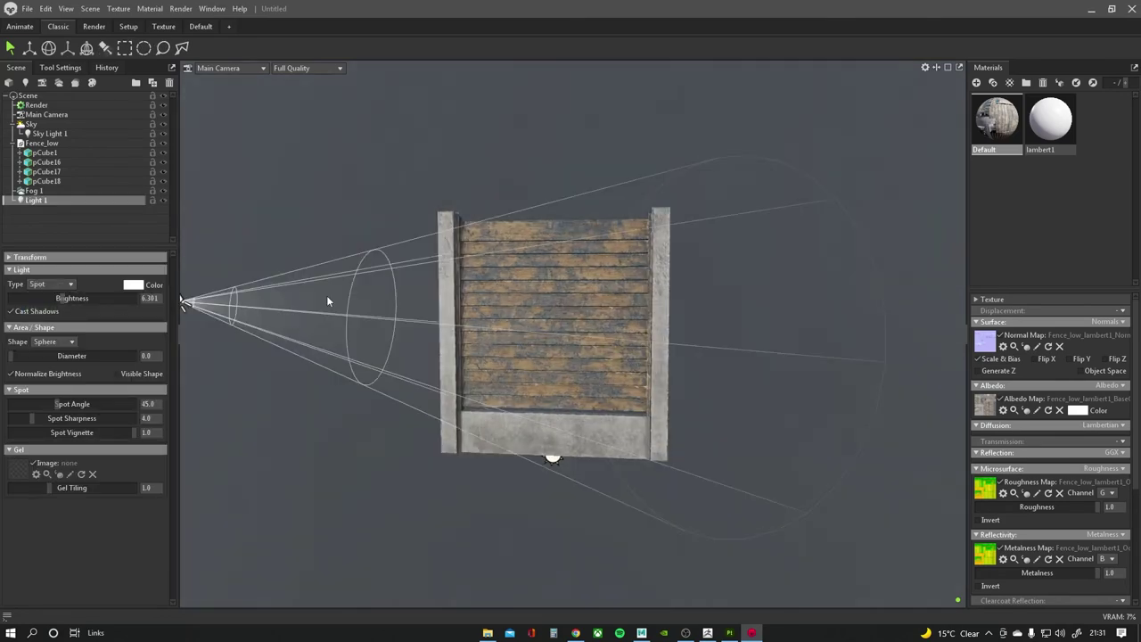
drag(326, 295, 416, 326)
mouse_move(298, 306)
mouse_down()
mouse_move(311, 219)
mouse_move(11, 232)
mouse_up()
Colour the spot light pale yellow (#c8c4b5).
click(133, 285)
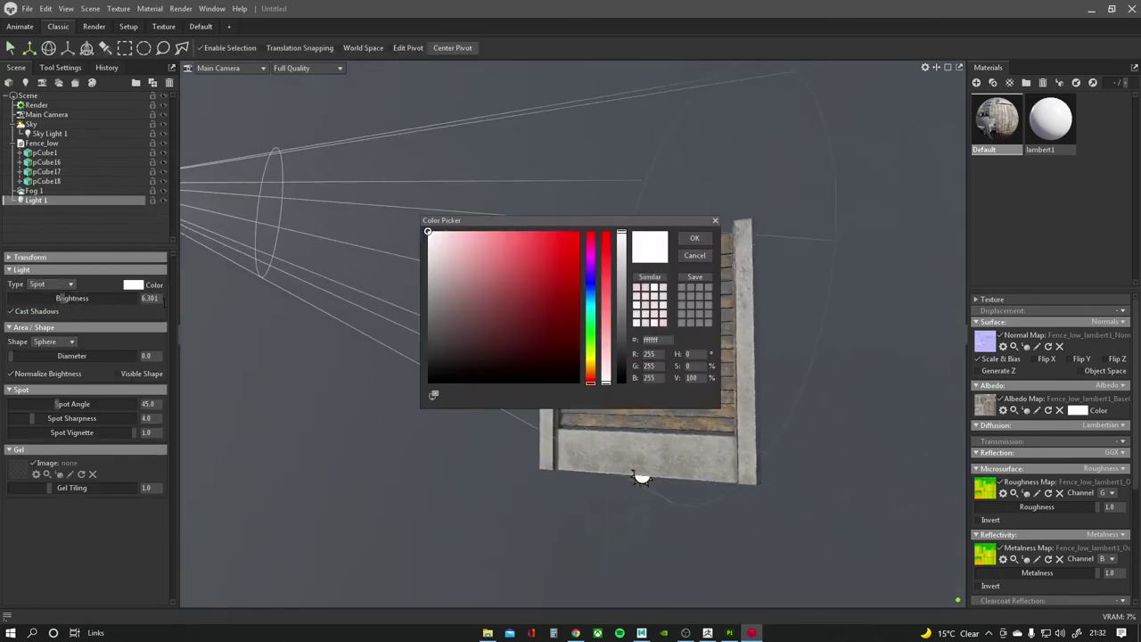
click(443, 263)
drag(591, 354, 592, 368)
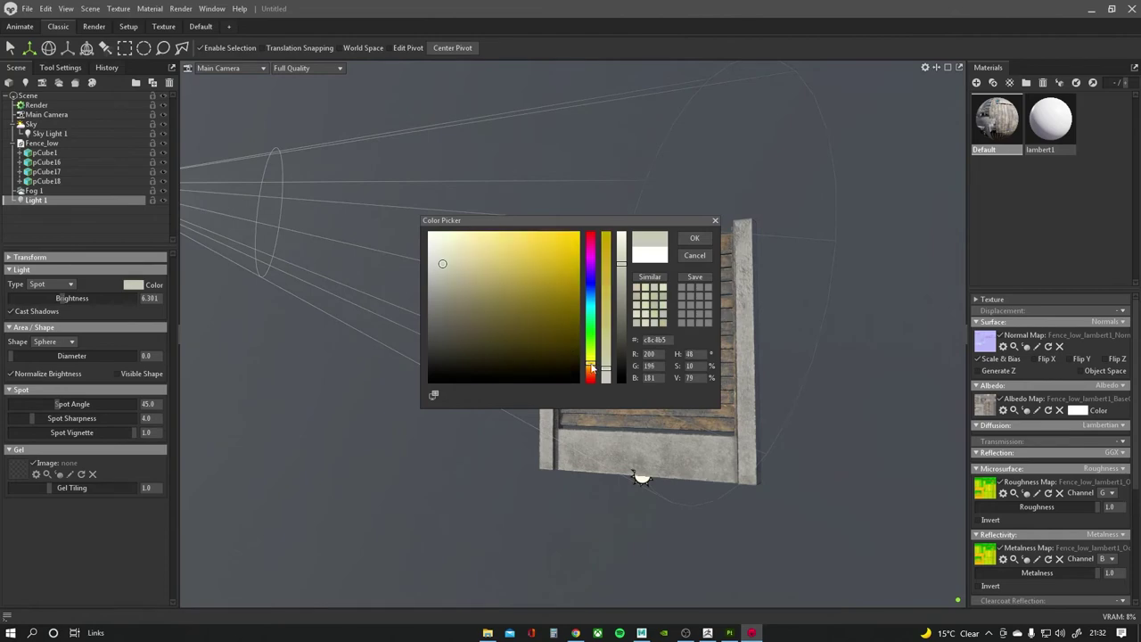
click(693, 242)
Shorten Fog 1 to distance 254 with max opacity 0.067.
drag(642, 294, 596, 316)
click(34, 190)
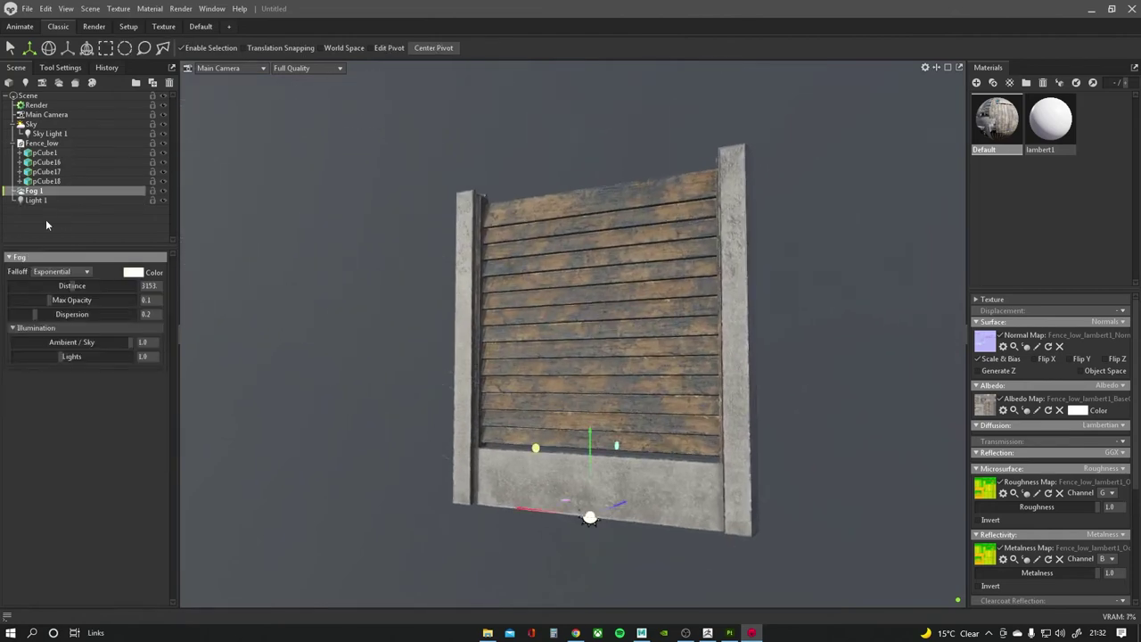
drag(20, 286, 42, 300)
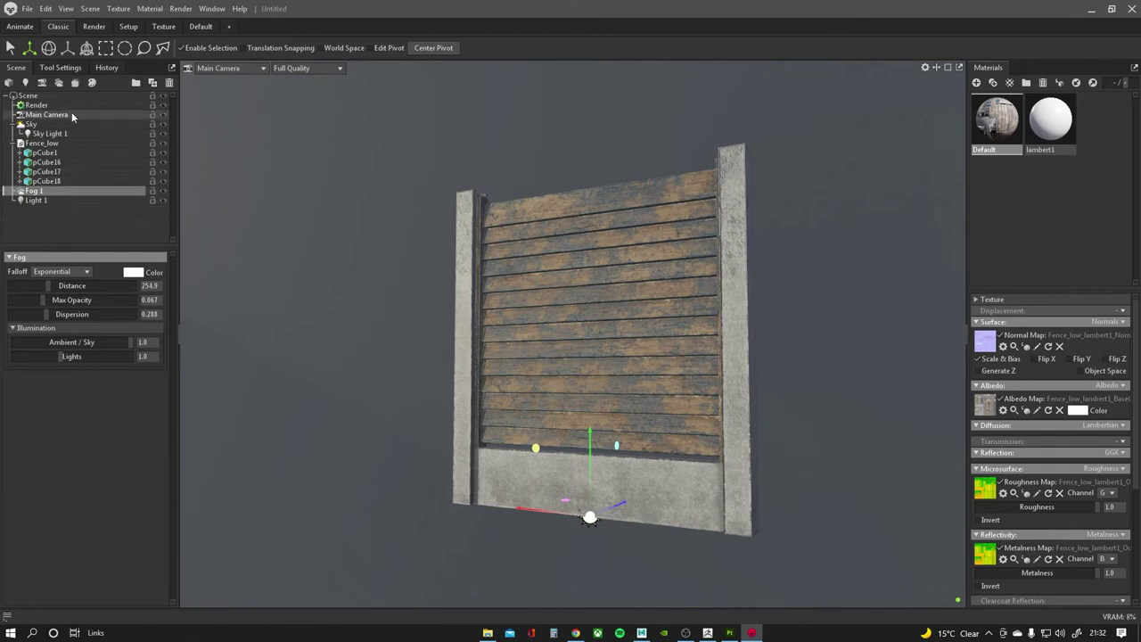
click(31, 124)
click(35, 105)
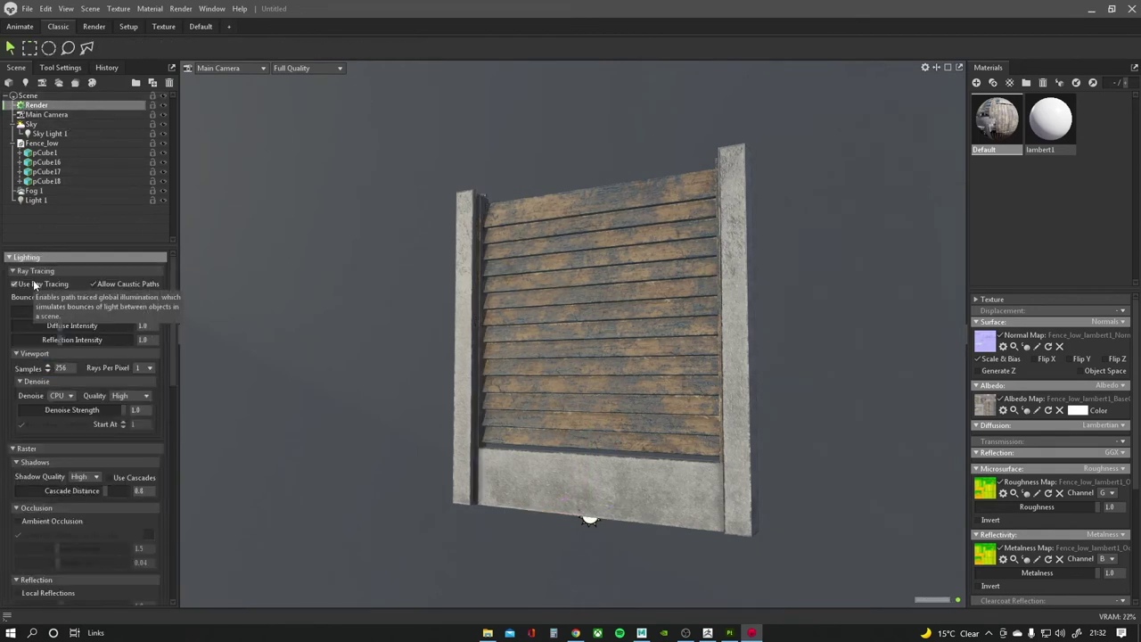
Turn off ray tracing in the render settings.
click(34, 284)
mouse_move(526, 265)
mouse_down()
mouse_move(453, 247)
mouse_move(644, 247)
mouse_move(439, 258)
mouse_move(503, 287)
mouse_up()
click(31, 124)
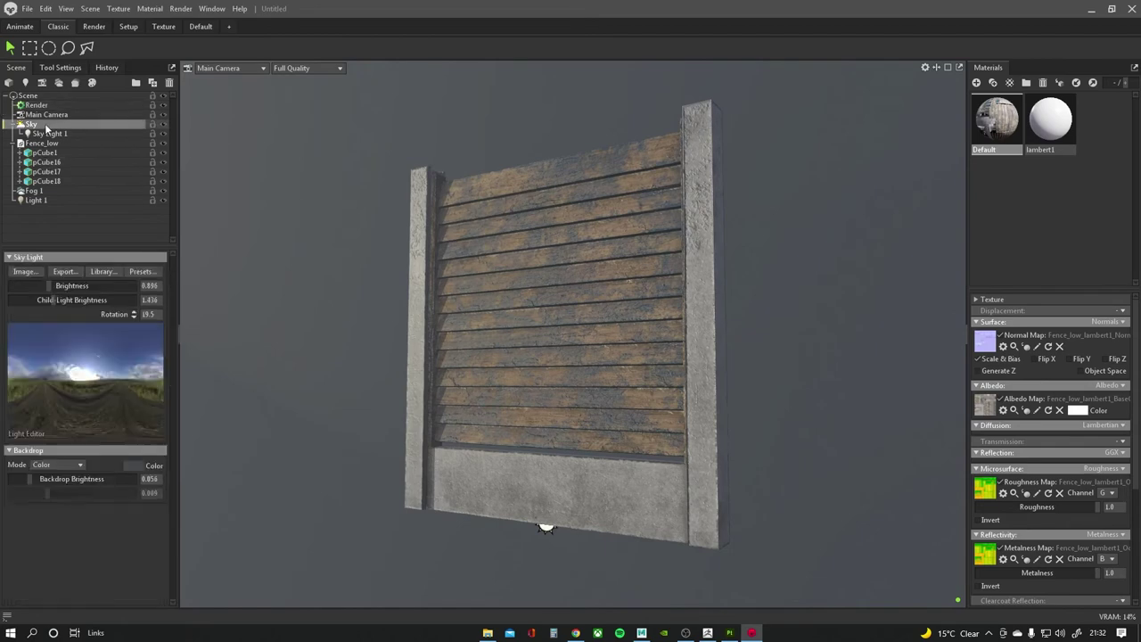
Try the Alley Bikes, Alley Moon Light, Castle Courtyard and City Hall Corridor library skies.
click(103, 271)
double_click(825, 300)
double_click(876, 300)
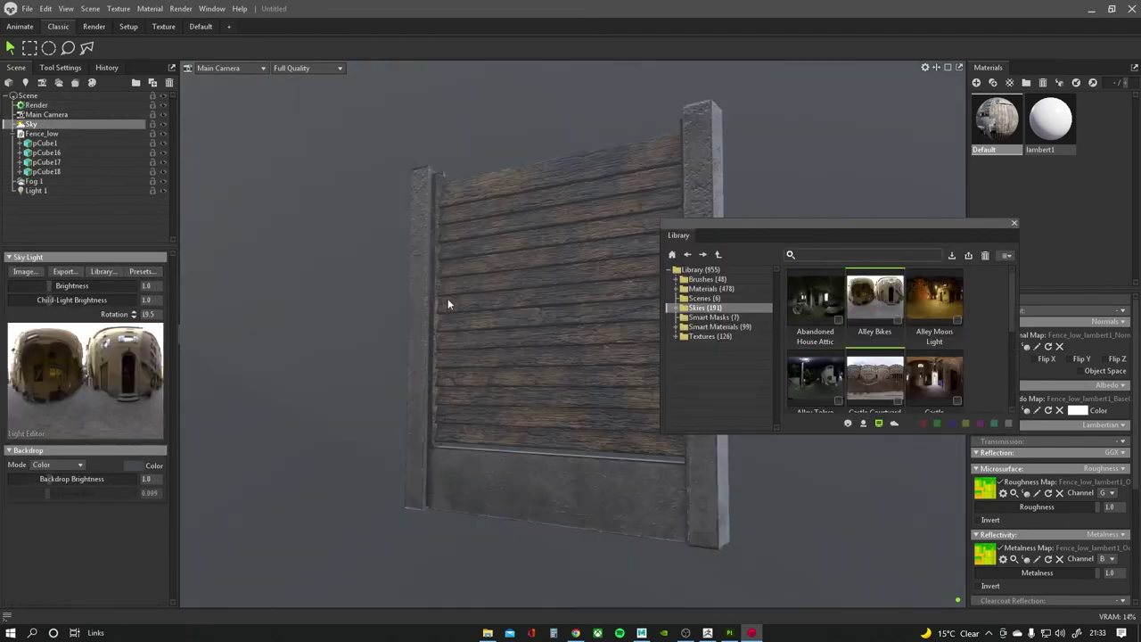
shift+drag(513, 310, 378, 285)
double_click(932, 297)
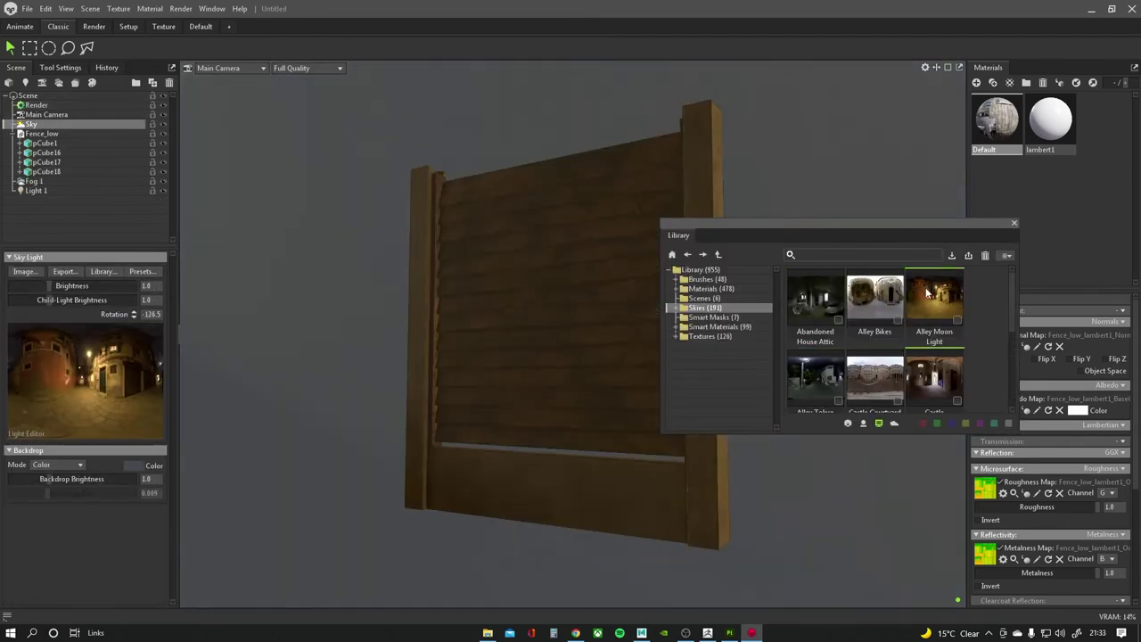
double_click(873, 373)
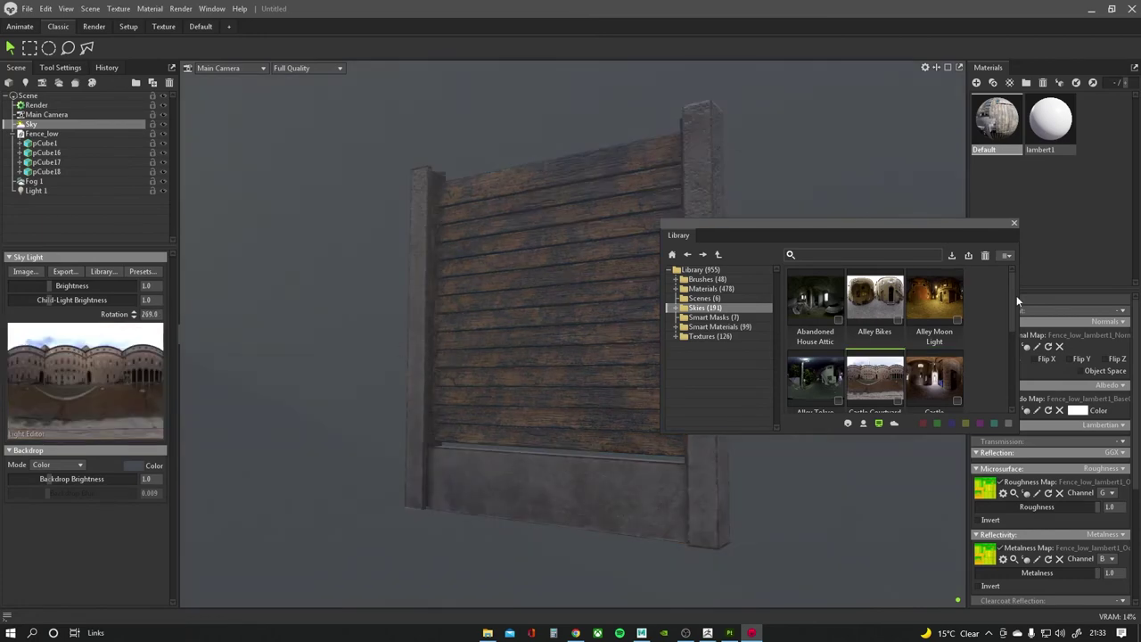
scroll(892, 339, down, 3)
double_click(815, 299)
After trying Path Gazebo, apply the daytime Field Distant Mountains sky and close the library.
mouse_move(535, 338)
shift+mouse_down()
mouse_move(433, 332)
mouse_move(775, 314)
shift+mouse_up()
scroll(886, 338, down, 1)
double_click(934, 343)
scroll(830, 326, down, 1)
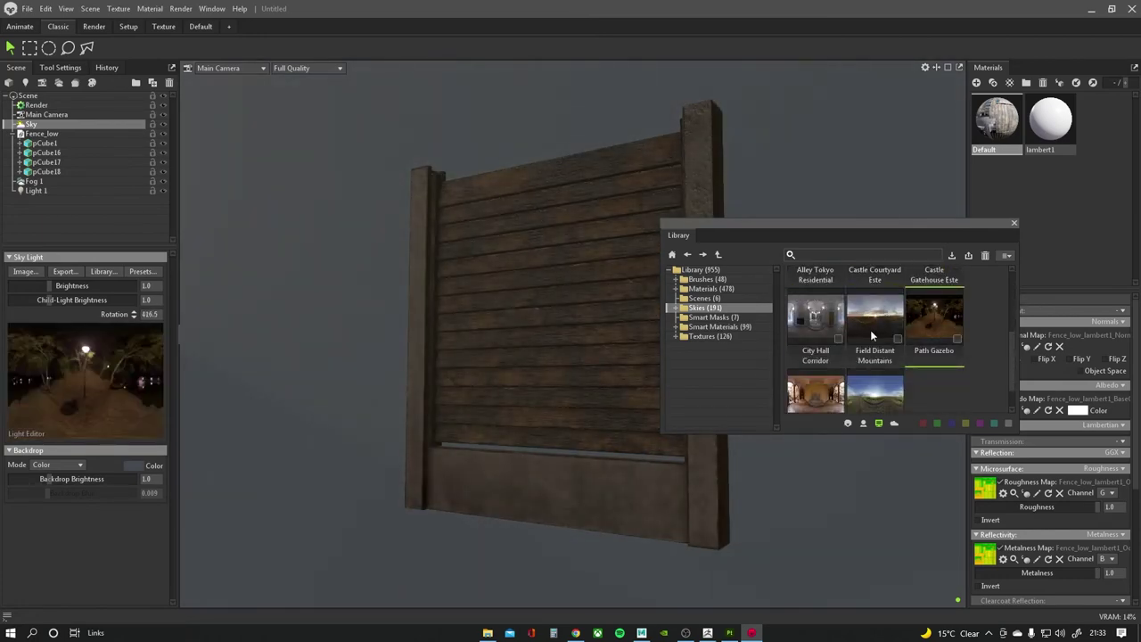
double_click(873, 335)
double_click(863, 389)
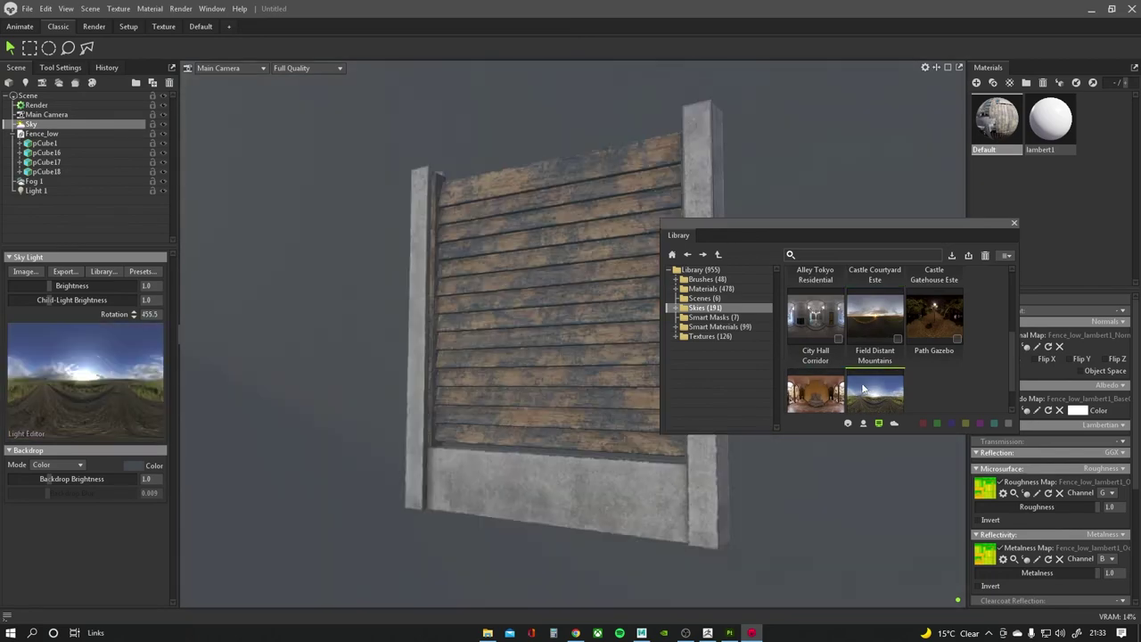
click(1013, 223)
Keep the Backdrop Mode set to Ambient Sky.
click(56, 507)
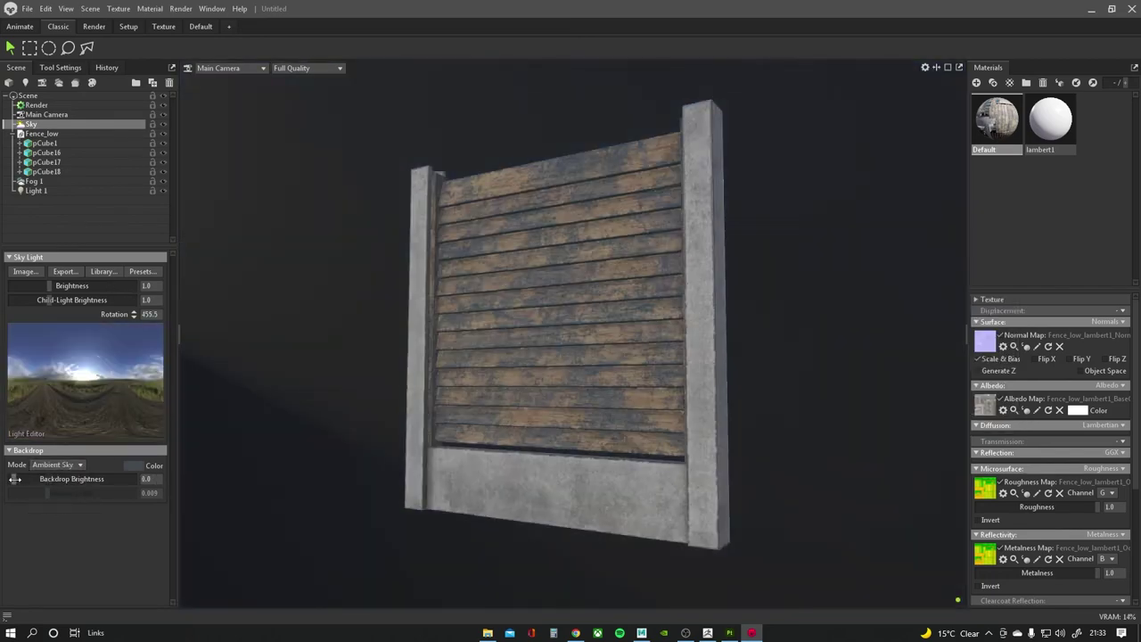
click(50, 464)
click(49, 470)
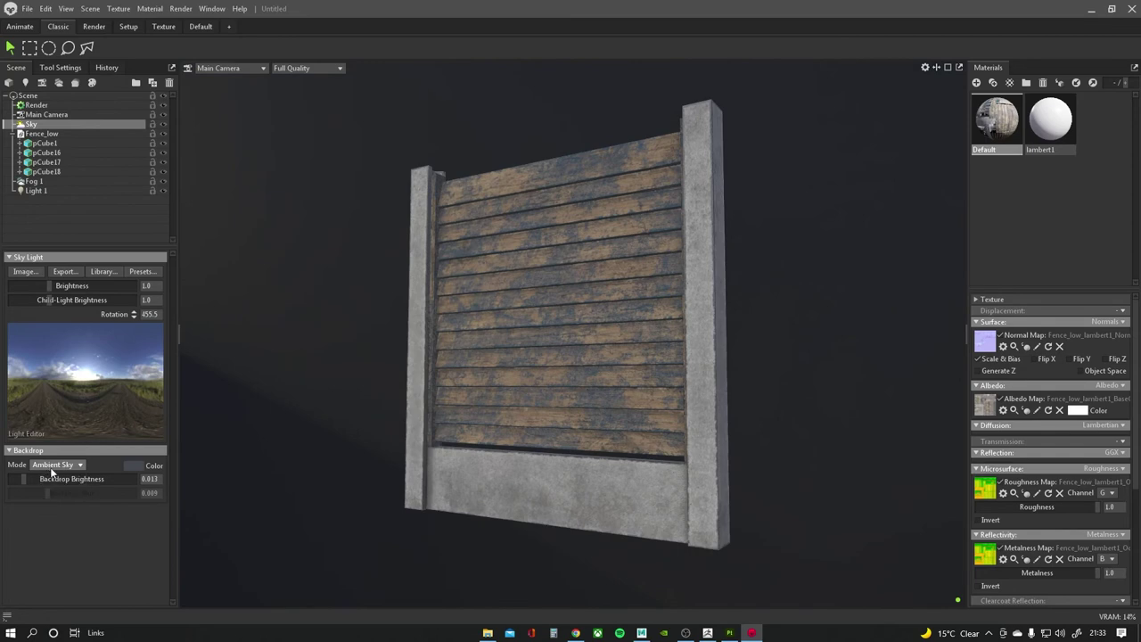
drag(469, 378, 520, 368)
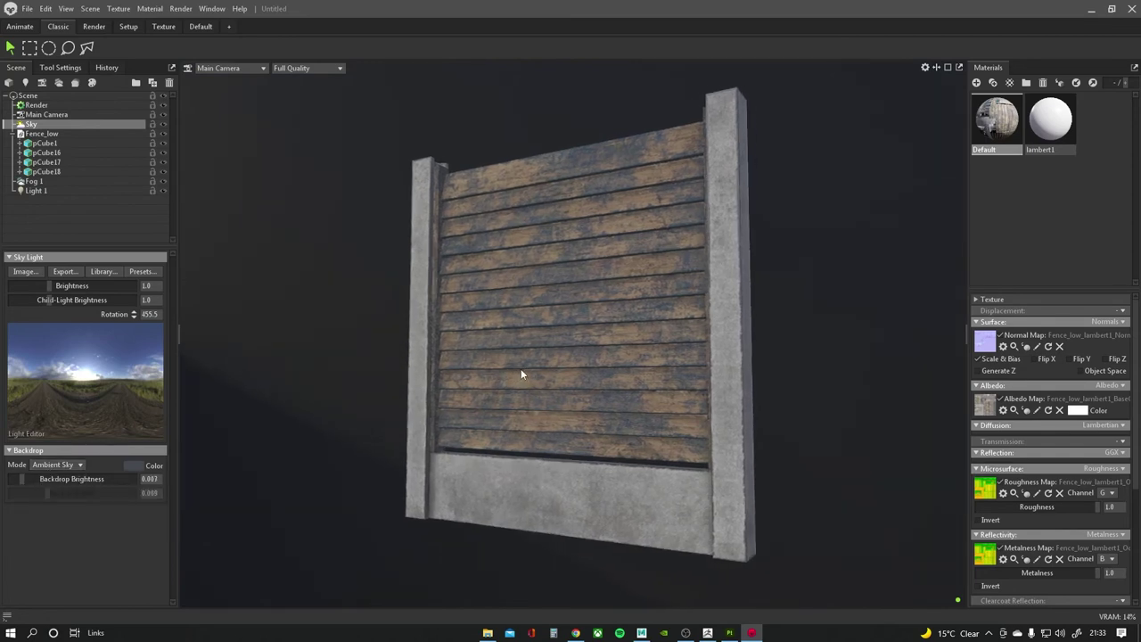
Raise sky brightness to 1.211 and child-light brightness to 1.358, then place Sky Light 1 on the panorama.
drag(49, 299, 51, 285)
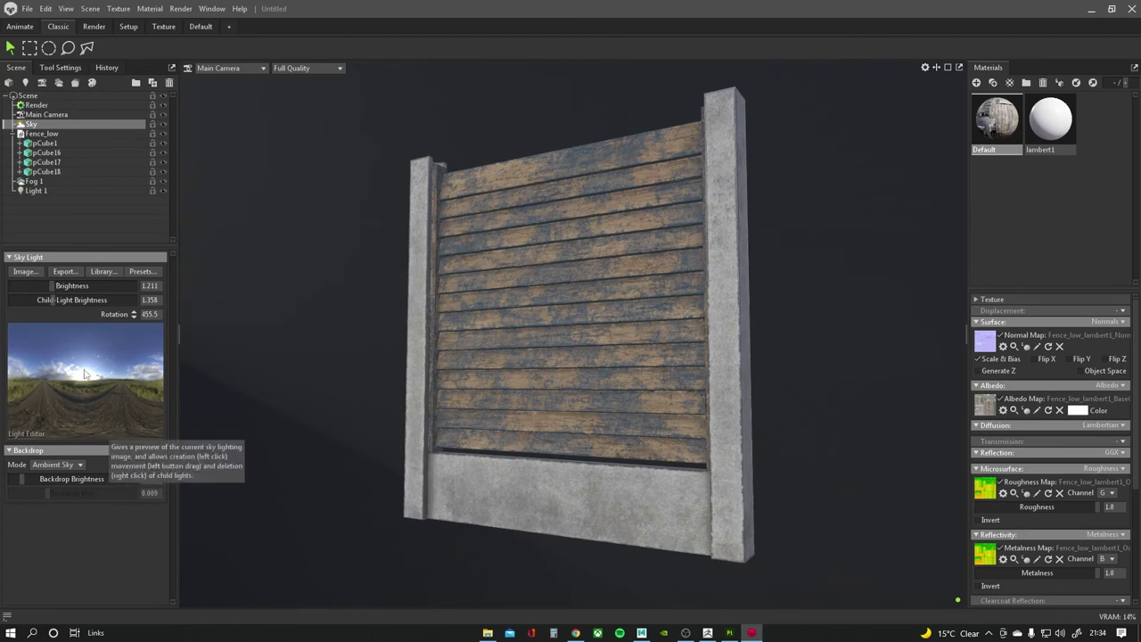
drag(85, 374, 108, 383)
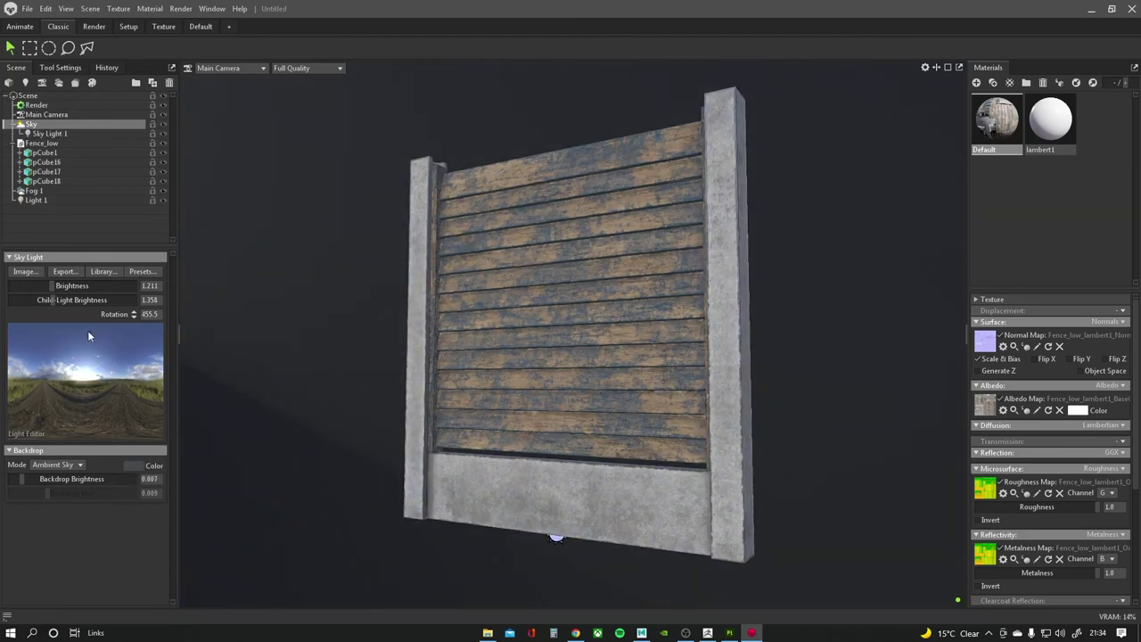
mouse_move(111, 378)
mouse_down()
mouse_move(98, 375)
mouse_move(122, 373)
mouse_up()
Switch the backdrop to Color mode with black.
click(54, 465)
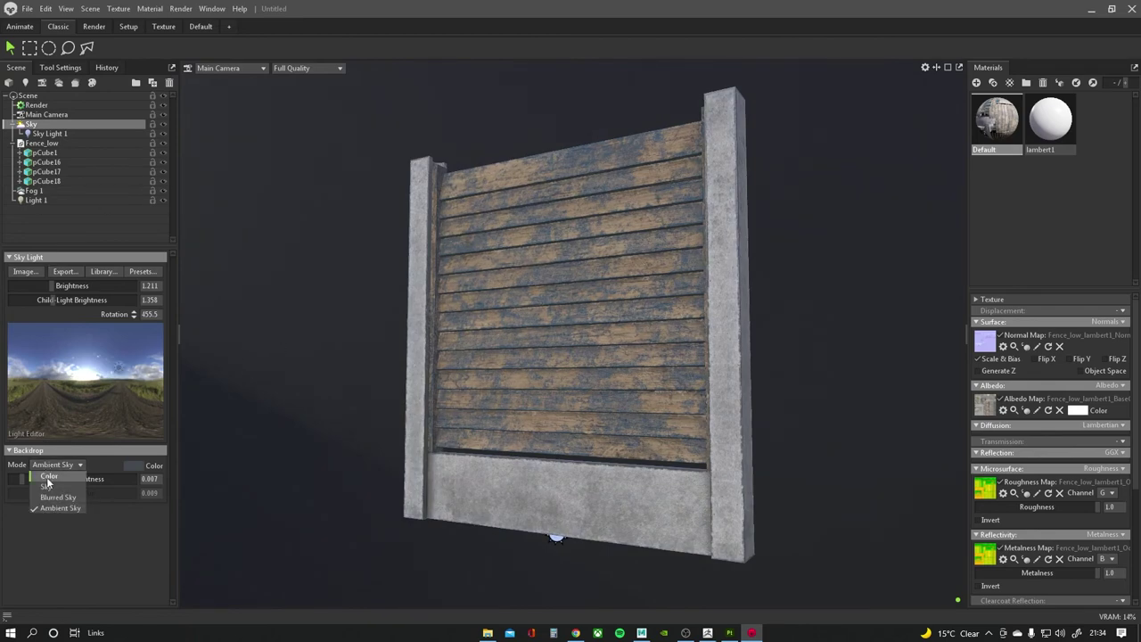
click(44, 505)
click(132, 465)
mouse_move(438, 331)
mouse_down()
mouse_move(428, 383)
mouse_move(440, 311)
mouse_move(502, 262)
mouse_up()
Tint Fog 1 light blue.
click(34, 191)
click(132, 272)
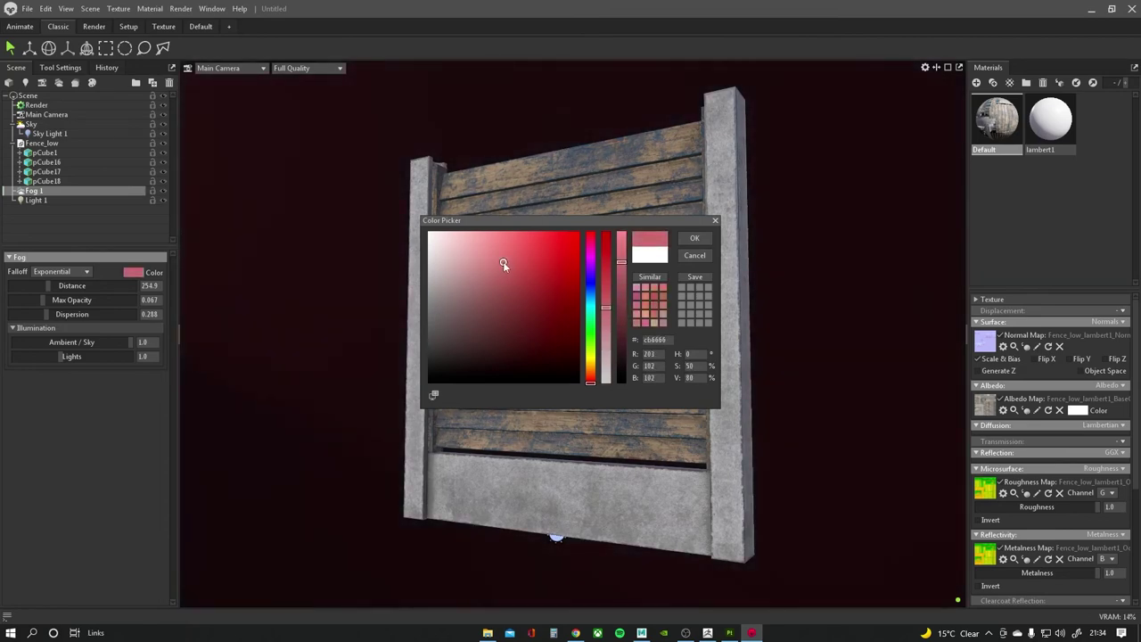
click(591, 366)
click(455, 257)
click(591, 299)
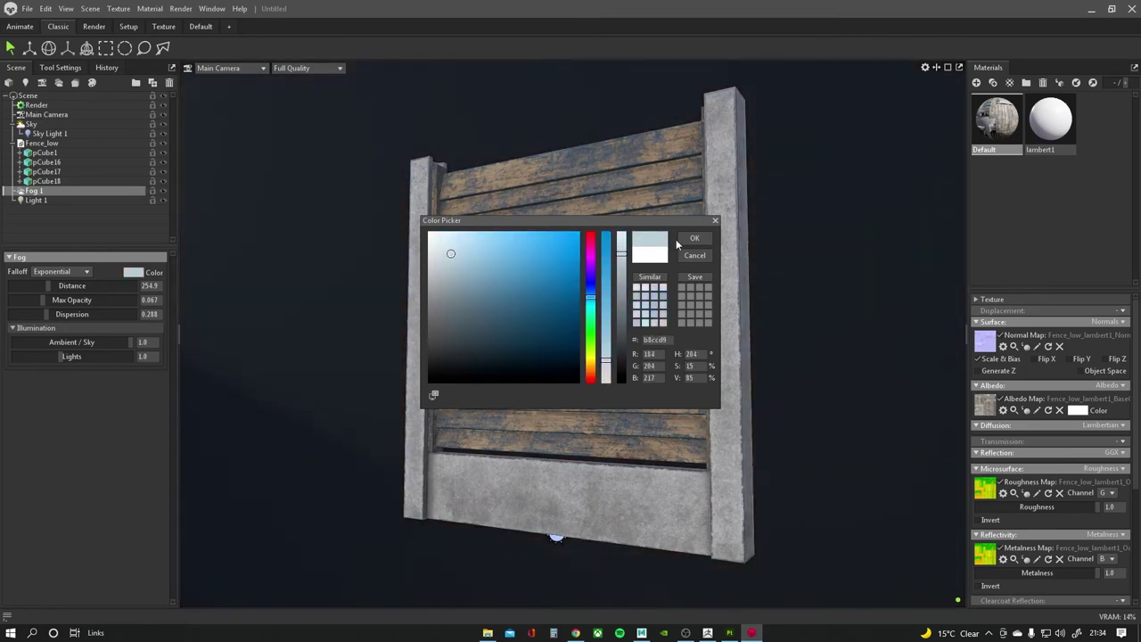
click(695, 238)
Set Fog 1 to distance 321.7, opacity 0.049, dispersion 0.514, then hide it.
mouse_move(80, 286)
mouse_down()
mouse_move(94, 285)
mouse_move(89, 314)
mouse_move(39, 285)
mouse_move(50, 285)
mouse_move(42, 299)
mouse_up()
scroll(392, 281, down, 3)
scroll(338, 305, up, 3)
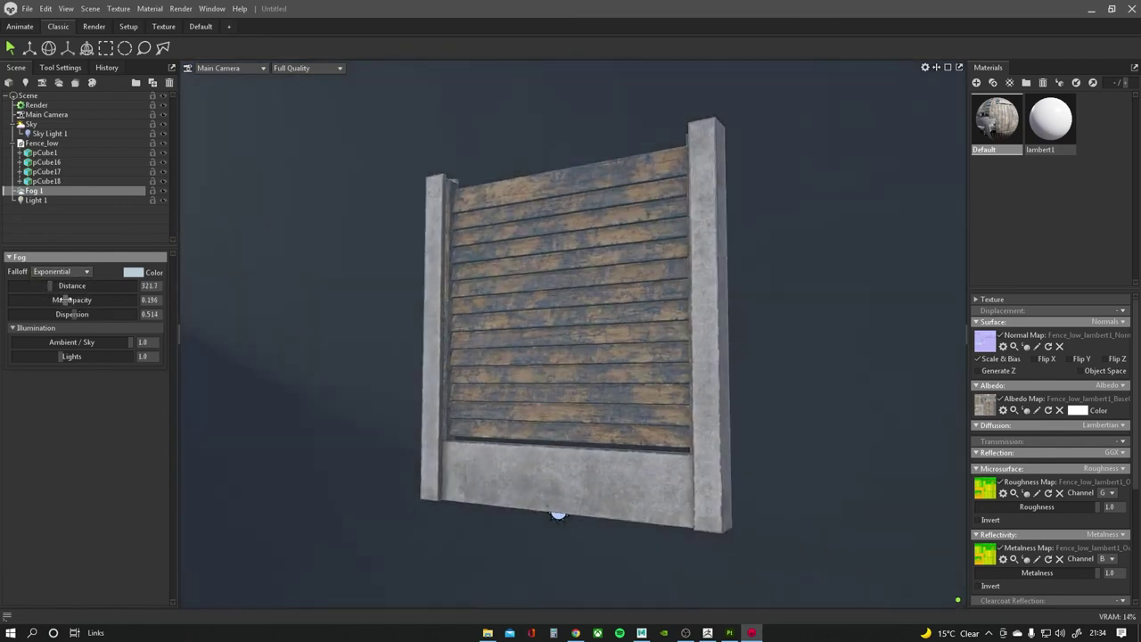
click(164, 192)
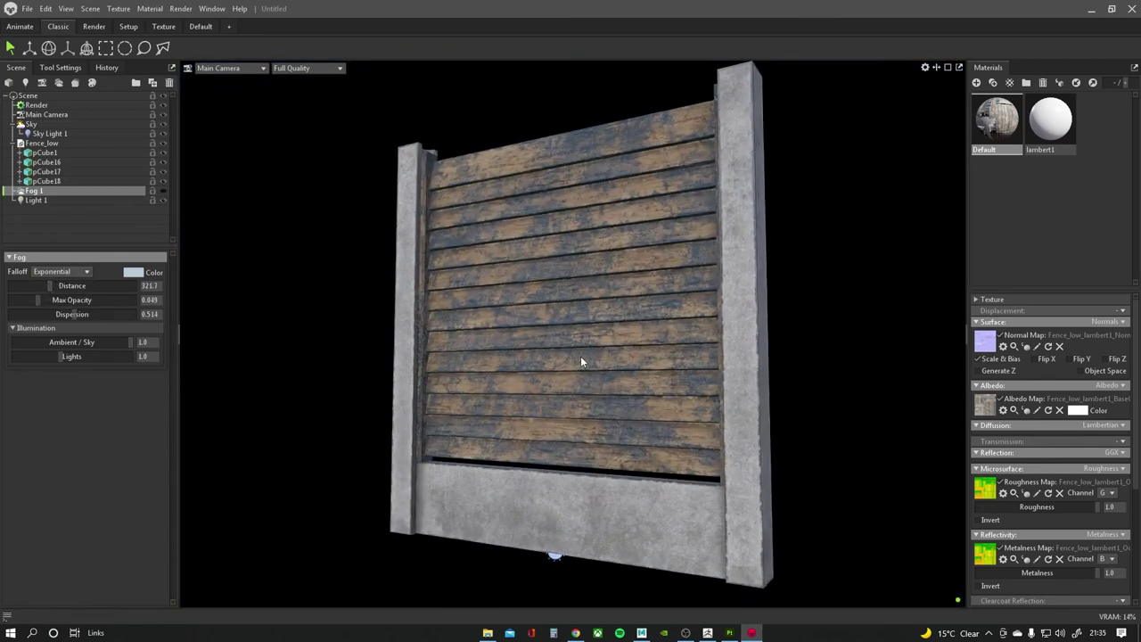
mouse_move(580, 356)
mouse_down()
mouse_move(619, 352)
mouse_move(582, 345)
mouse_up()
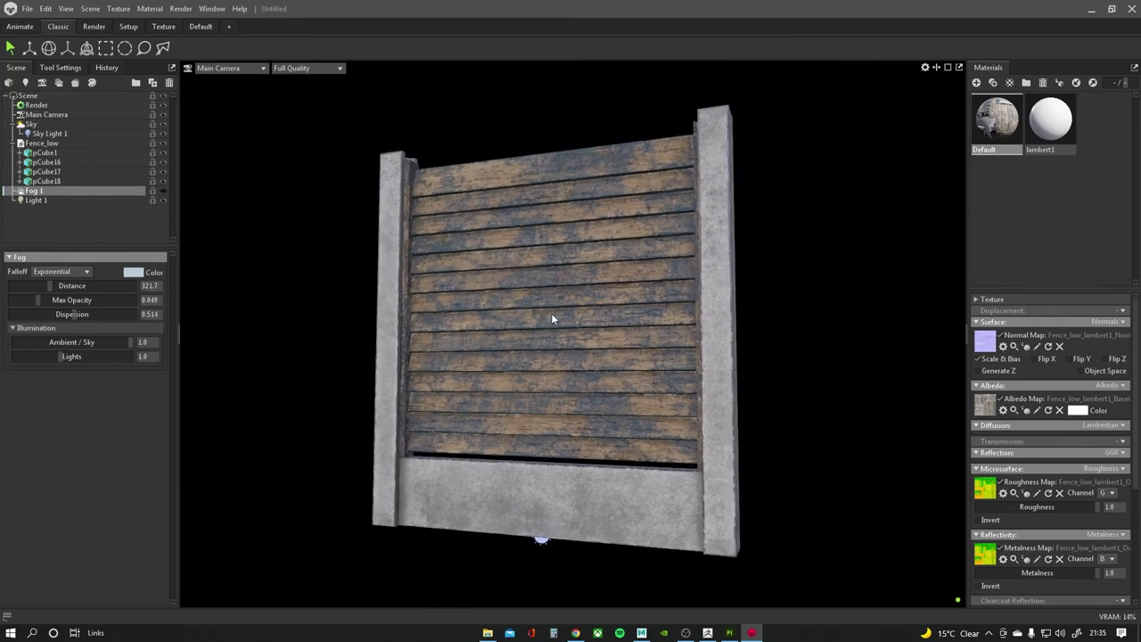
click(36, 105)
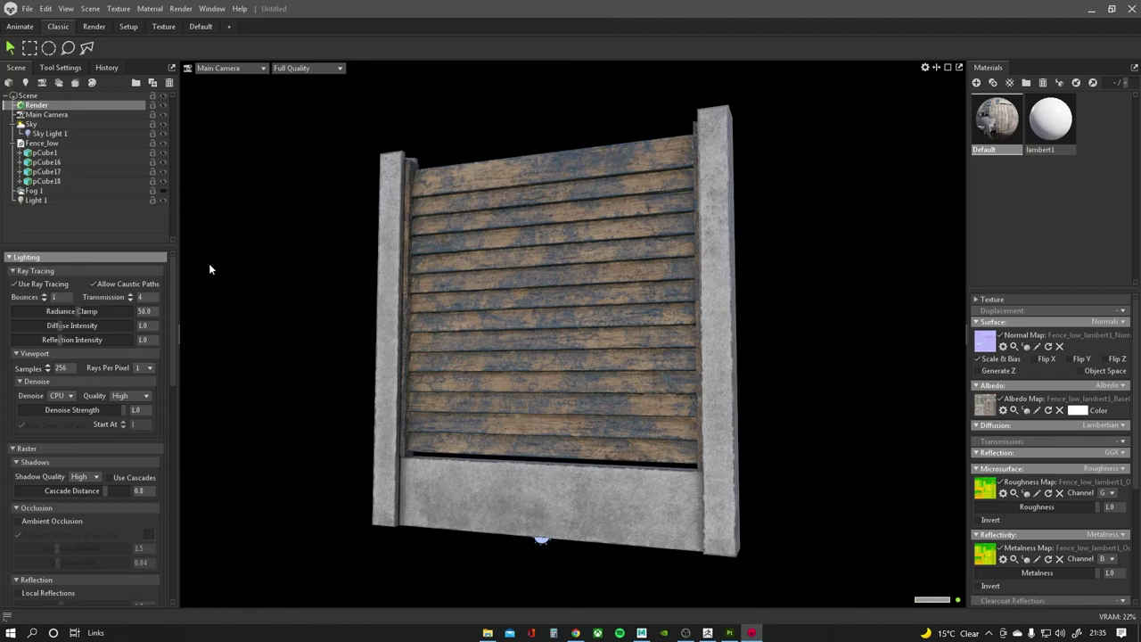
Set Main Camera tone mapping to Hejl and raise exposure to 1.769.
click(89, 115)
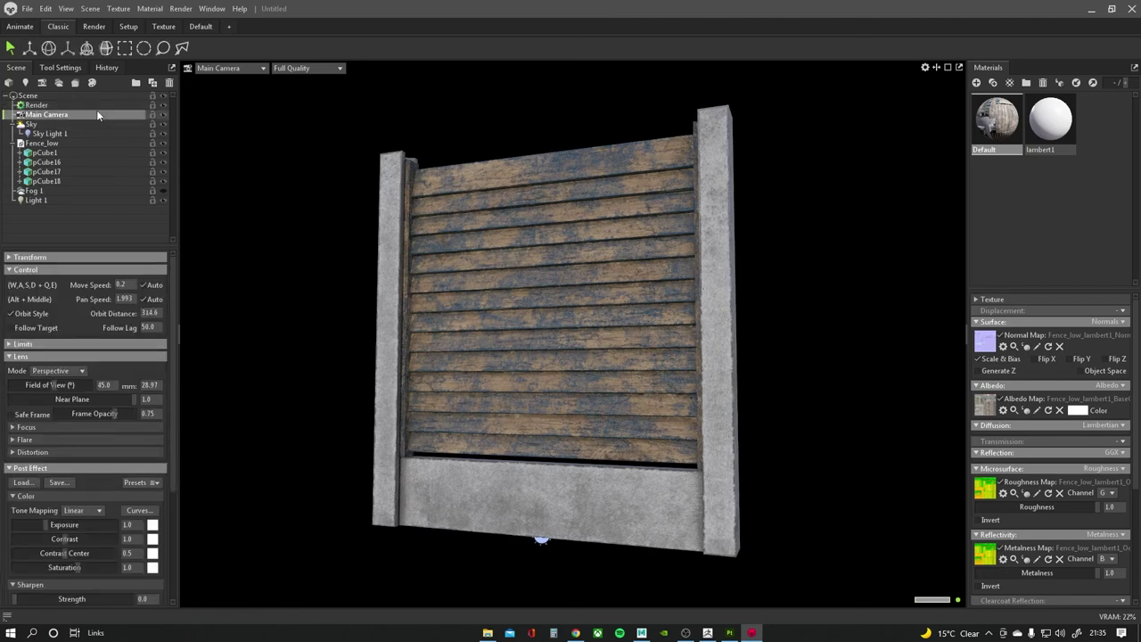
click(89, 105)
scroll(71, 411, down, 2)
scroll(64, 444, down, 3)
scroll(65, 440, up, 5)
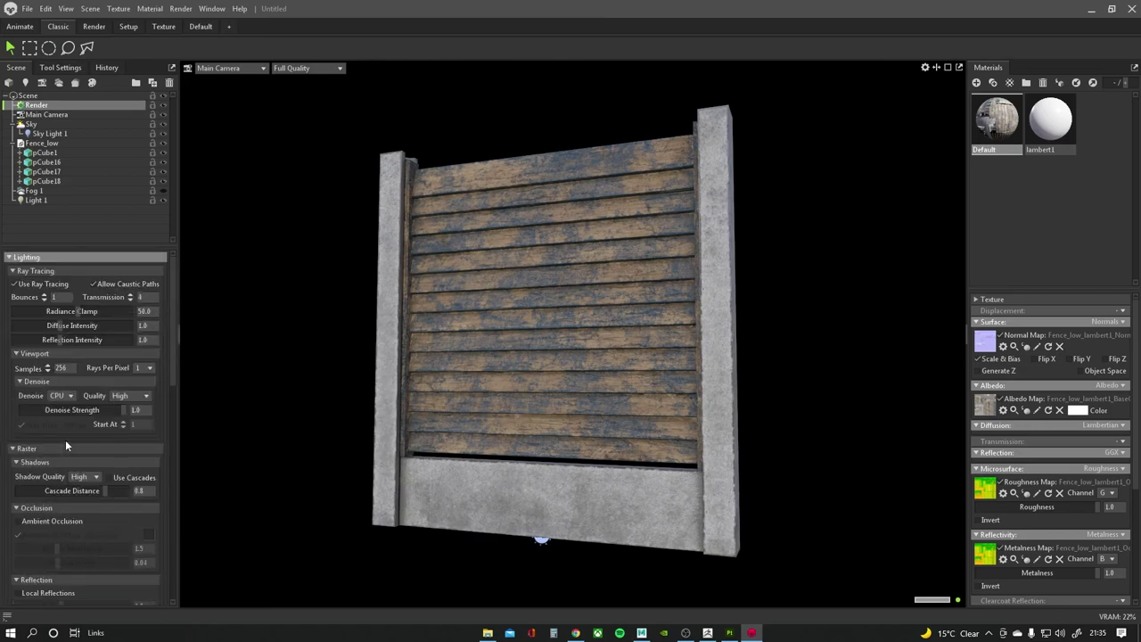
key(Down)
scroll(61, 434, down, 3)
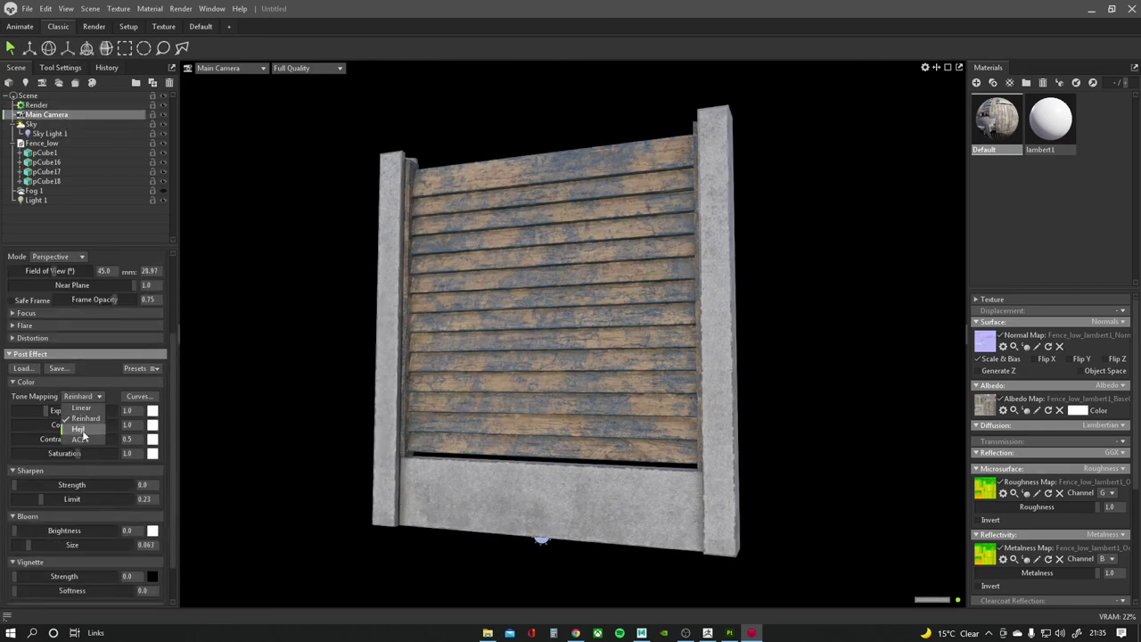
click(79, 428)
drag(46, 410, 63, 410)
Bend the camera's RGB curve gently with two added points.
click(139, 396)
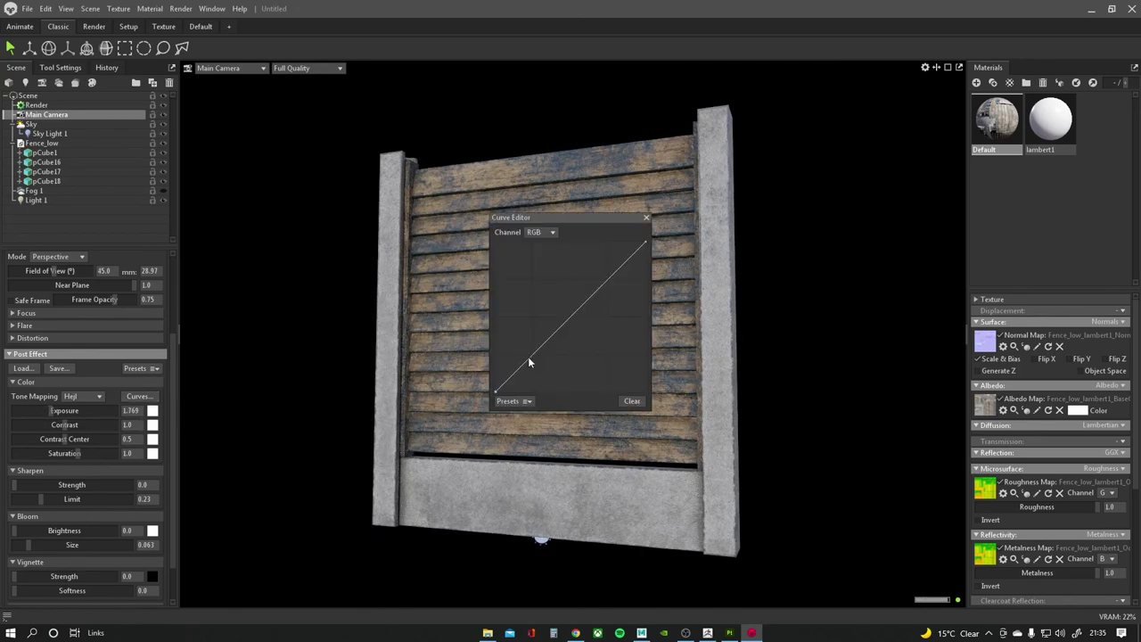
drag(553, 219, 825, 219)
click(856, 301)
click(797, 366)
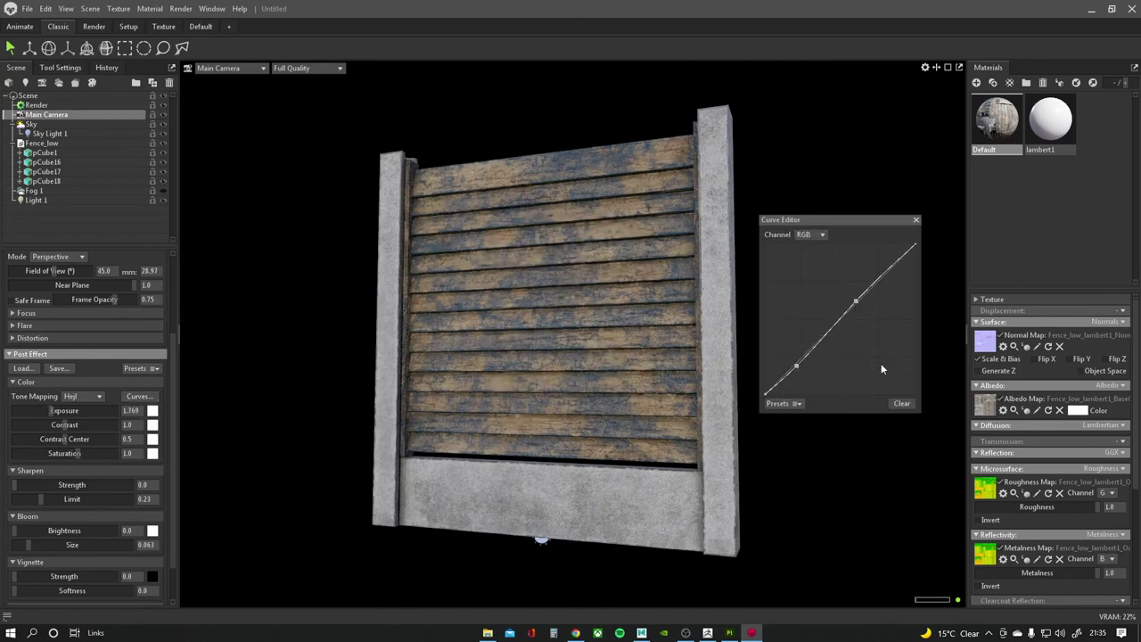
click(917, 221)
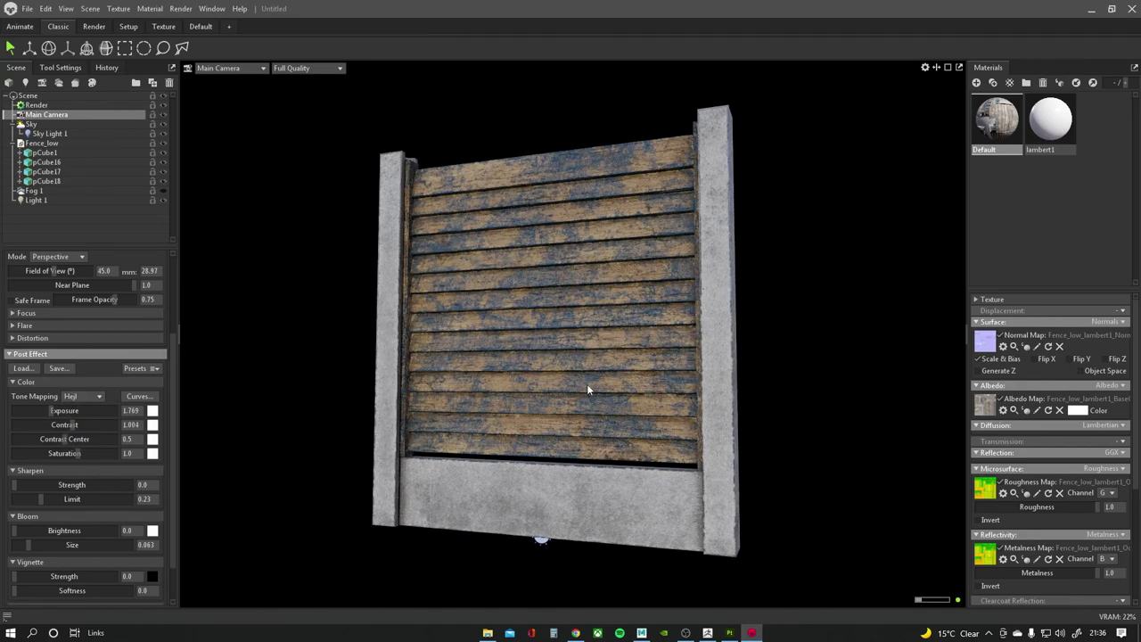
drag(587, 385, 547, 336)
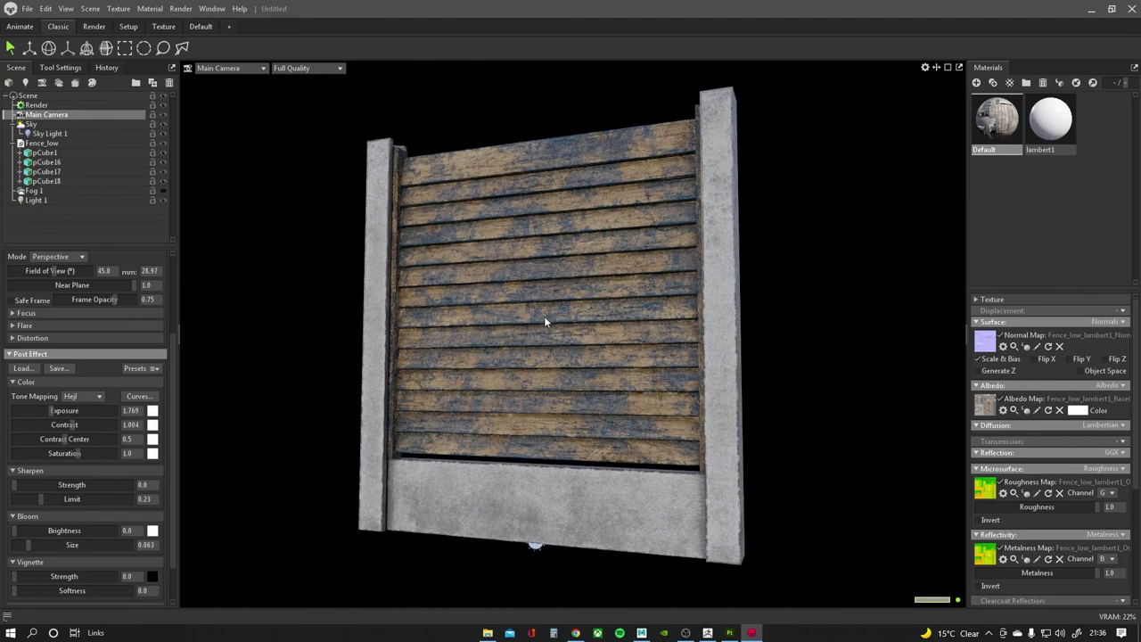
click(685, 633)
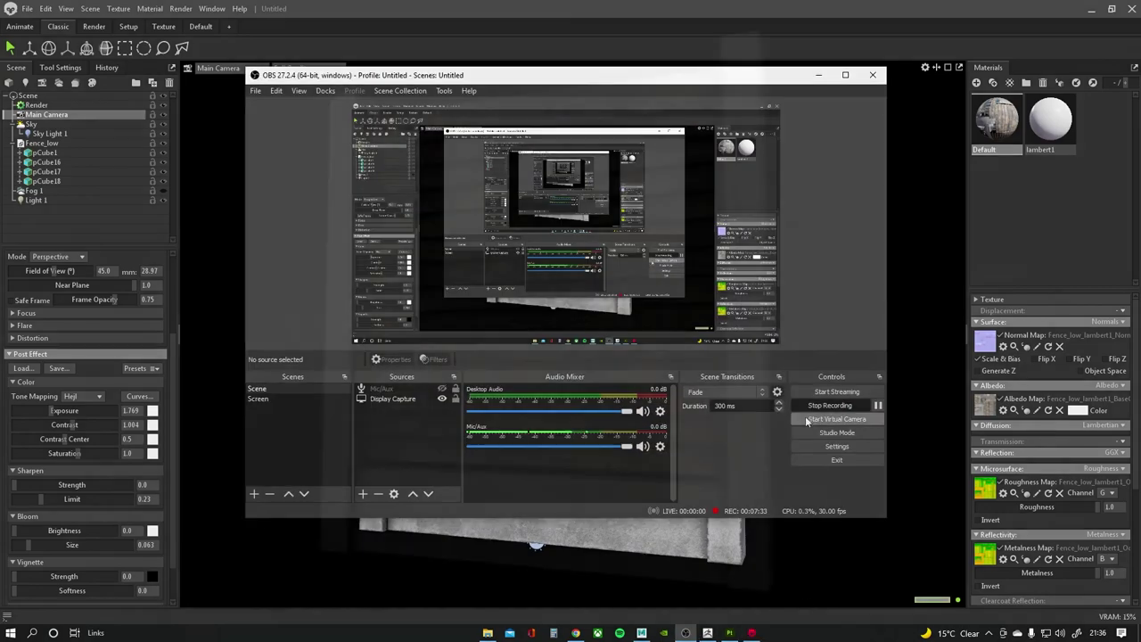